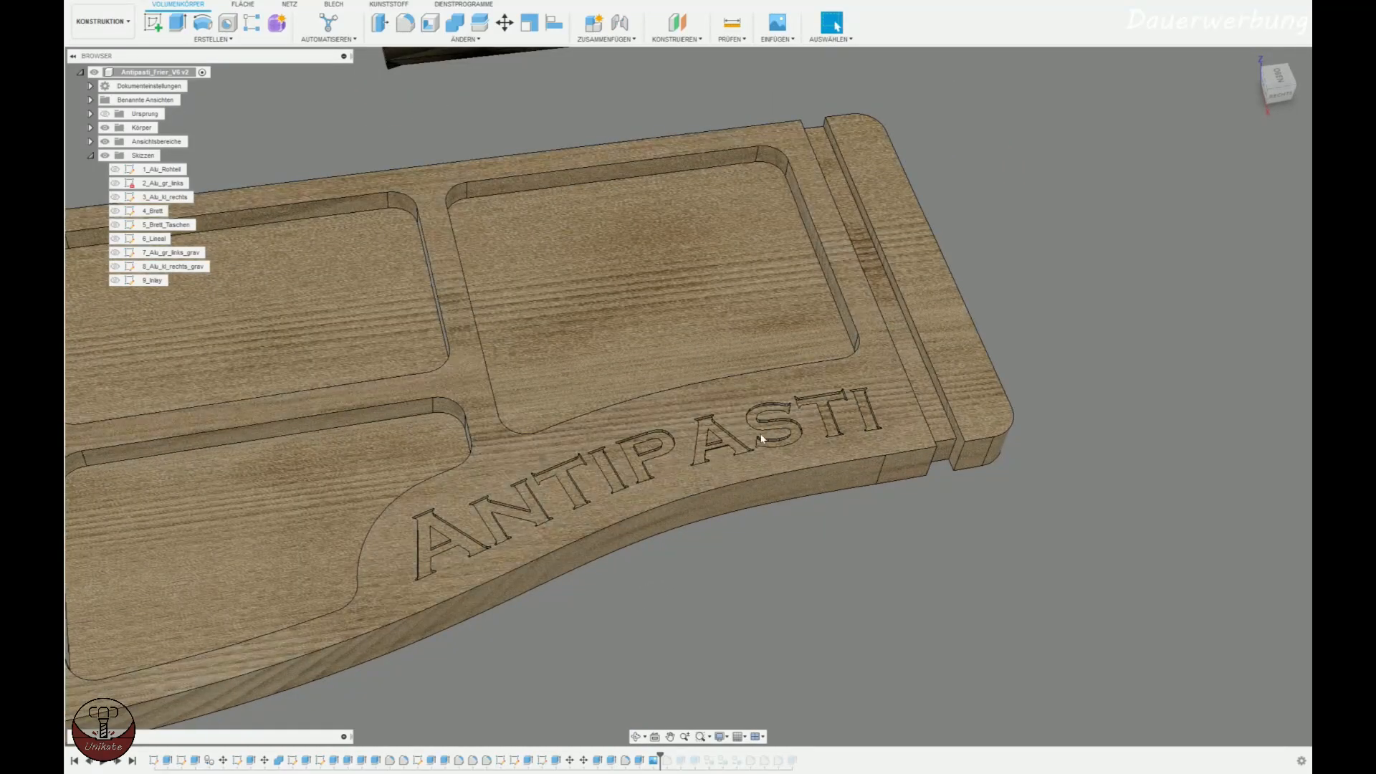
Open the sketch 5_Brett_Taschen for editing.
middle_click_drag(660, 620, 710, 589, "shift")
double_click(163, 225)
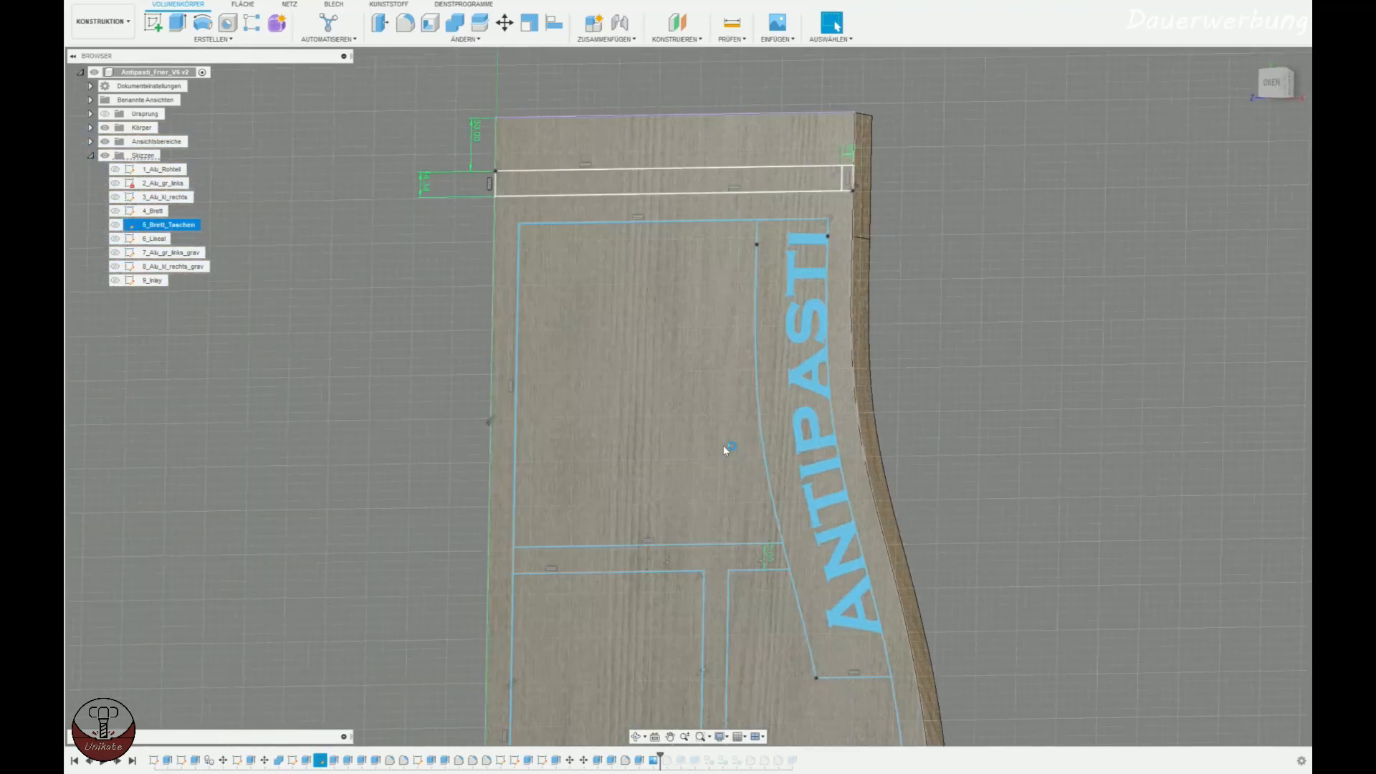
left_click(1304, 70)
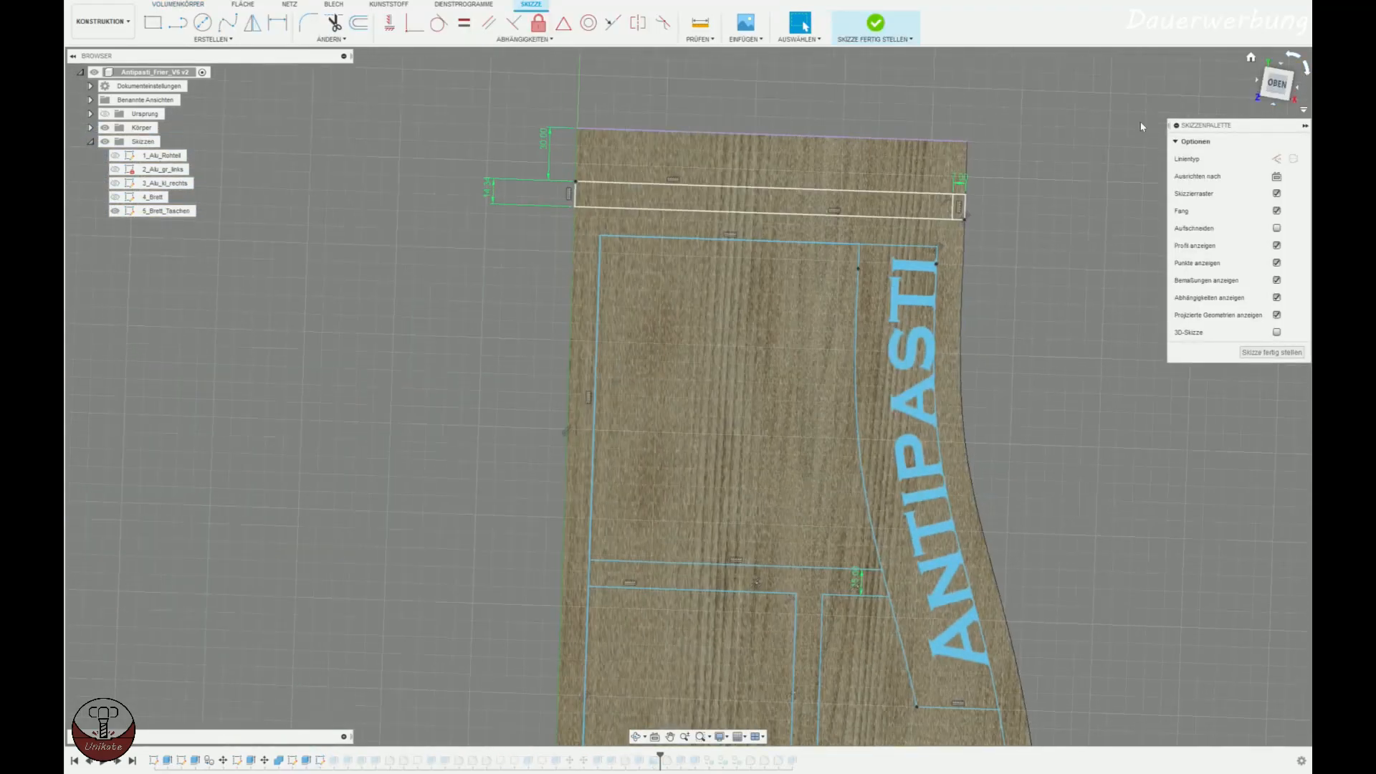
Offset the board's curved outer edge inward by about 11 mm, below the Antipasti lettering.
middle_click_drag(743, 499, 754, 450, "shift")
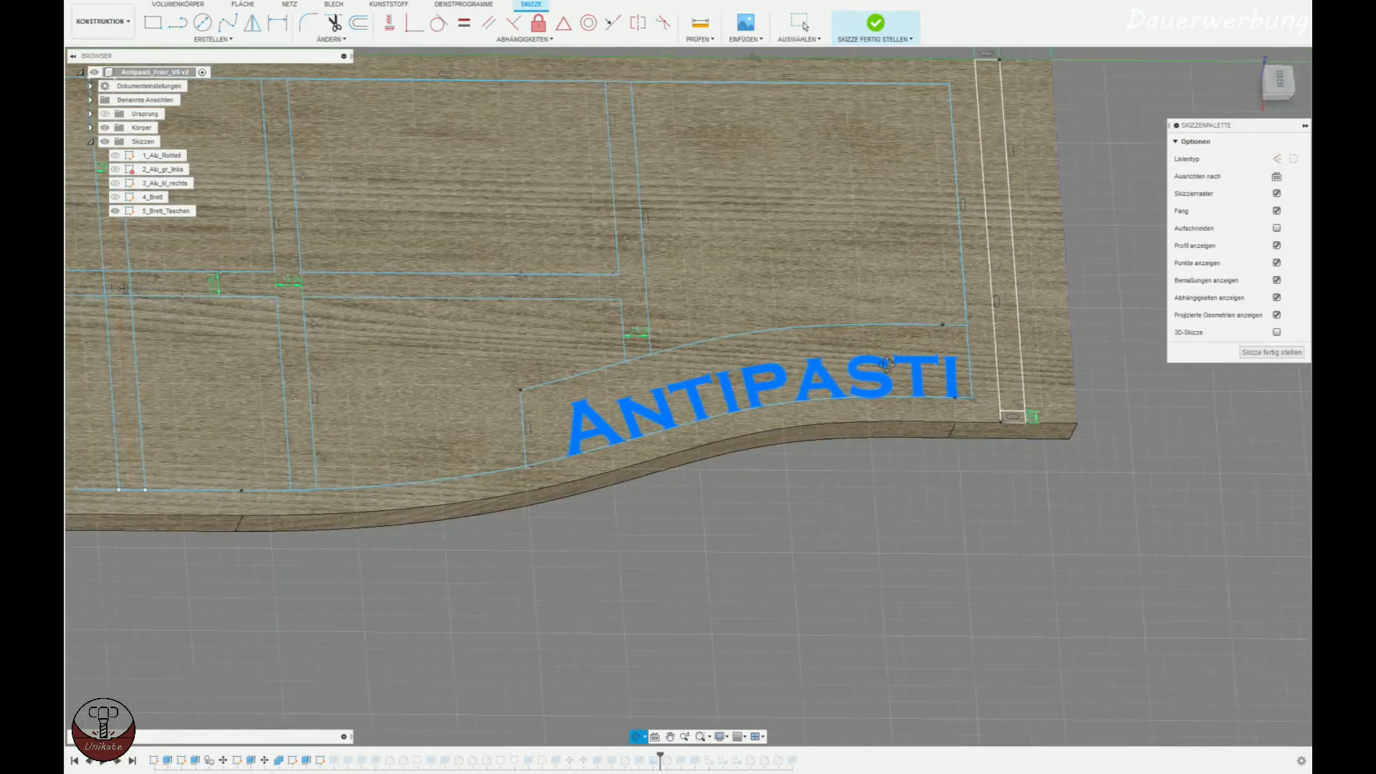
left_click(739, 445)
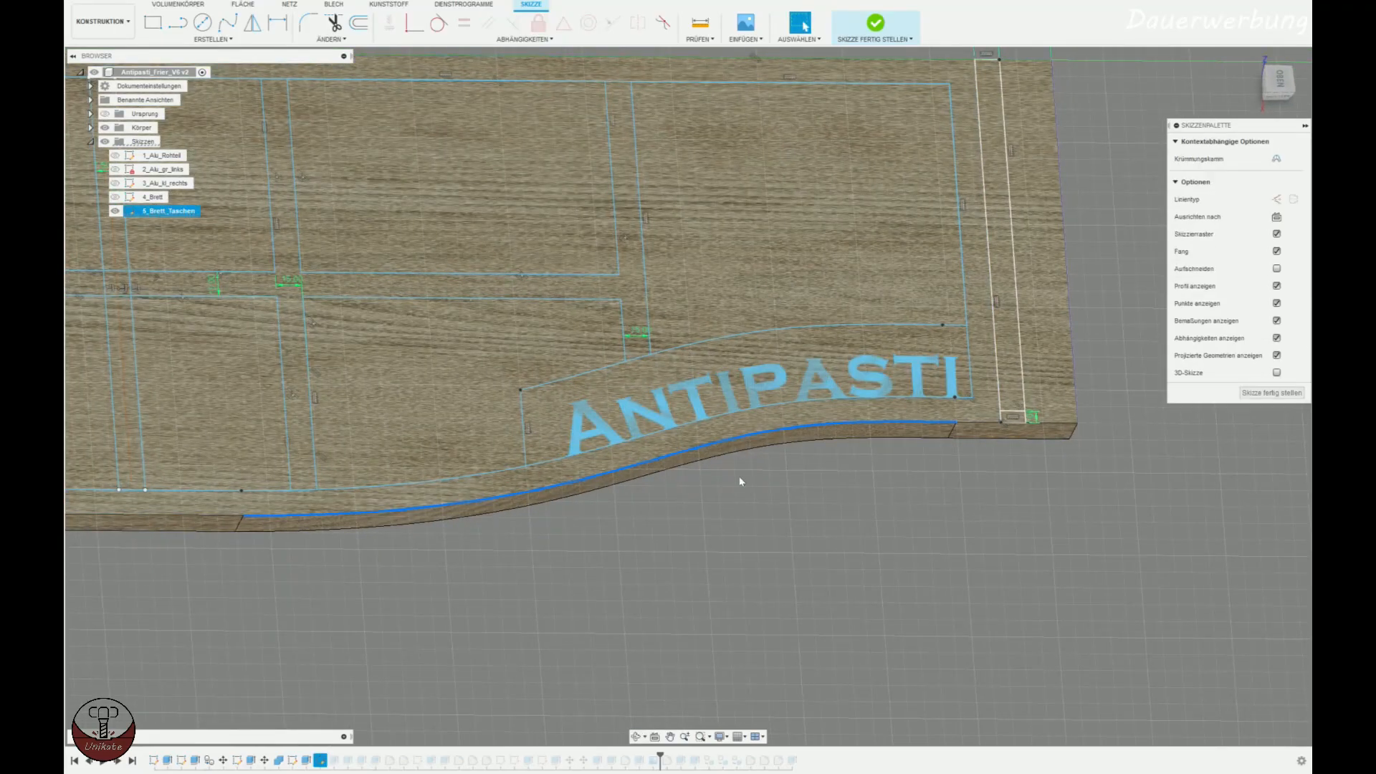
left_click(363, 26)
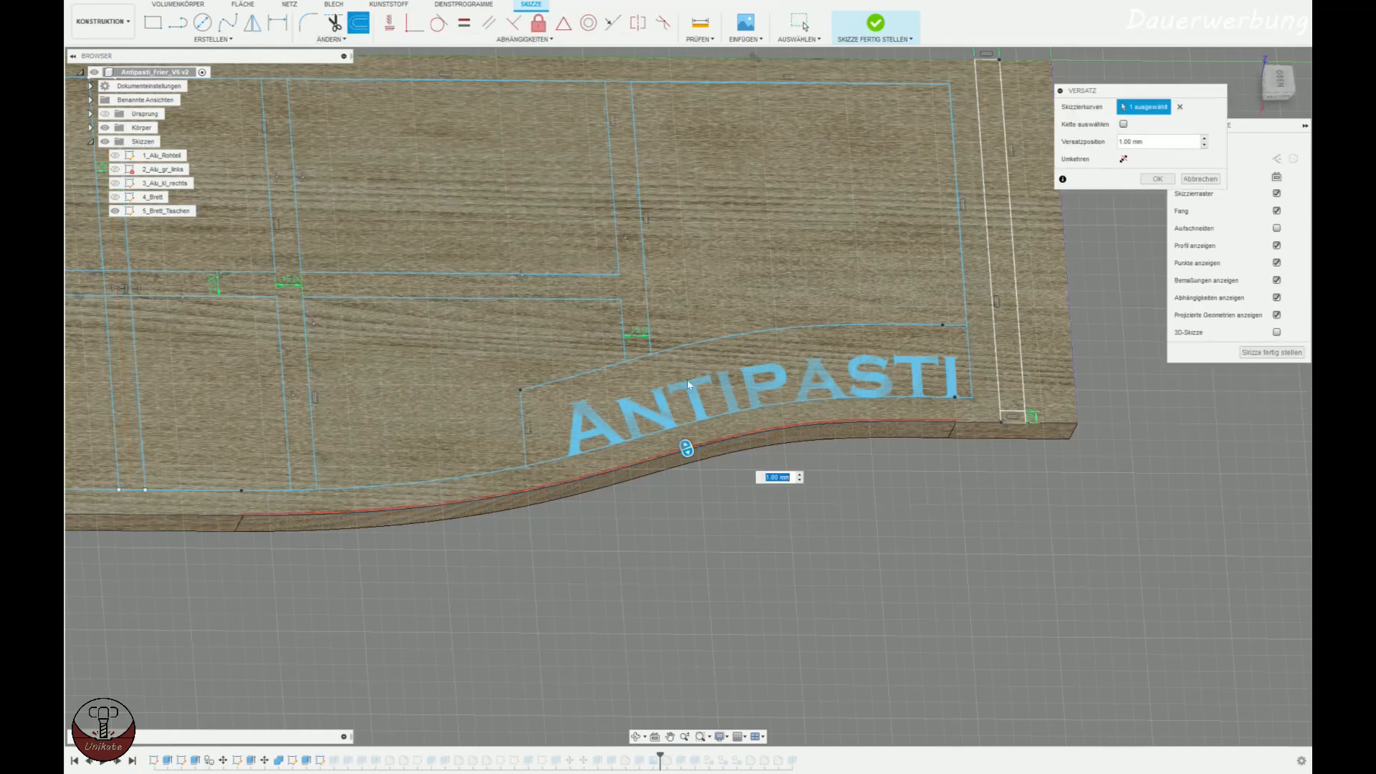
left_click_drag(686, 449, 681, 433)
left_click(1289, 87)
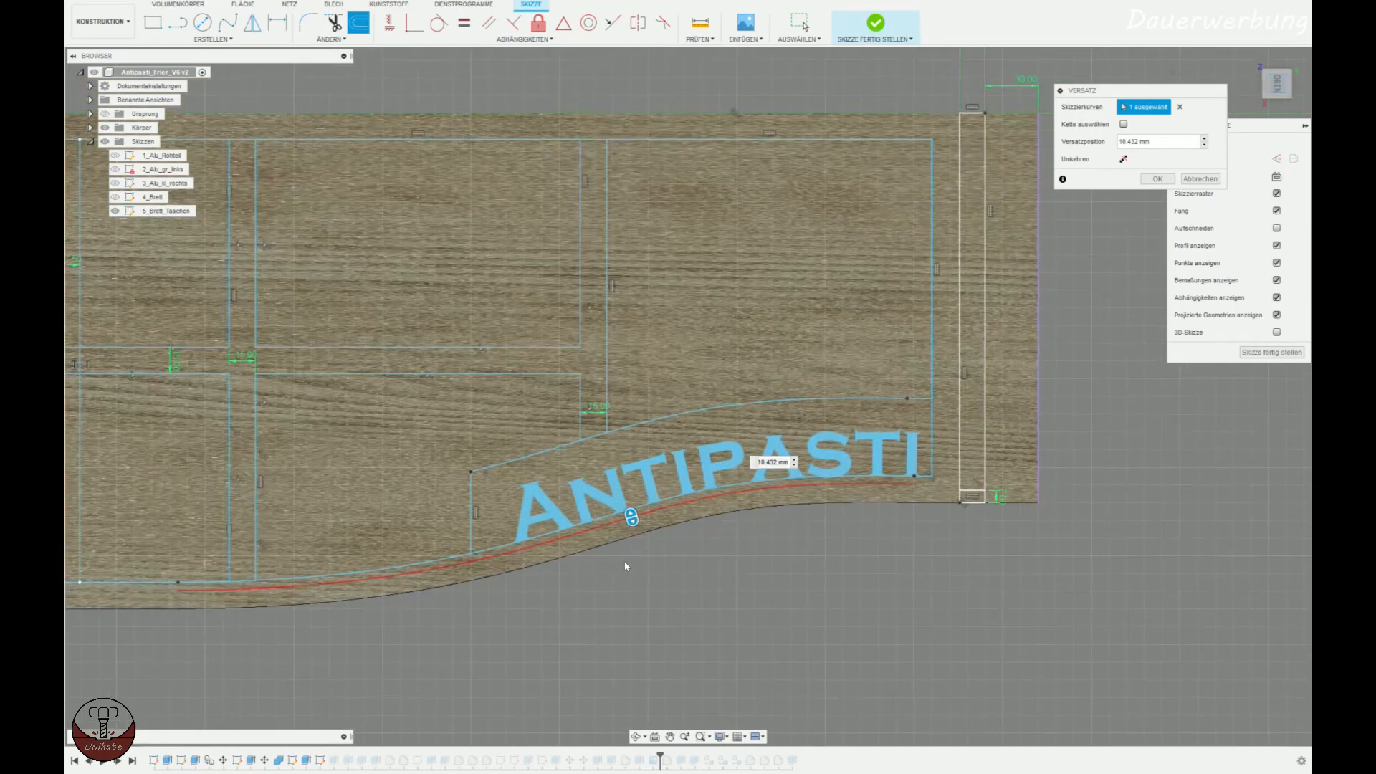
left_click_drag(703, 454, 693, 454)
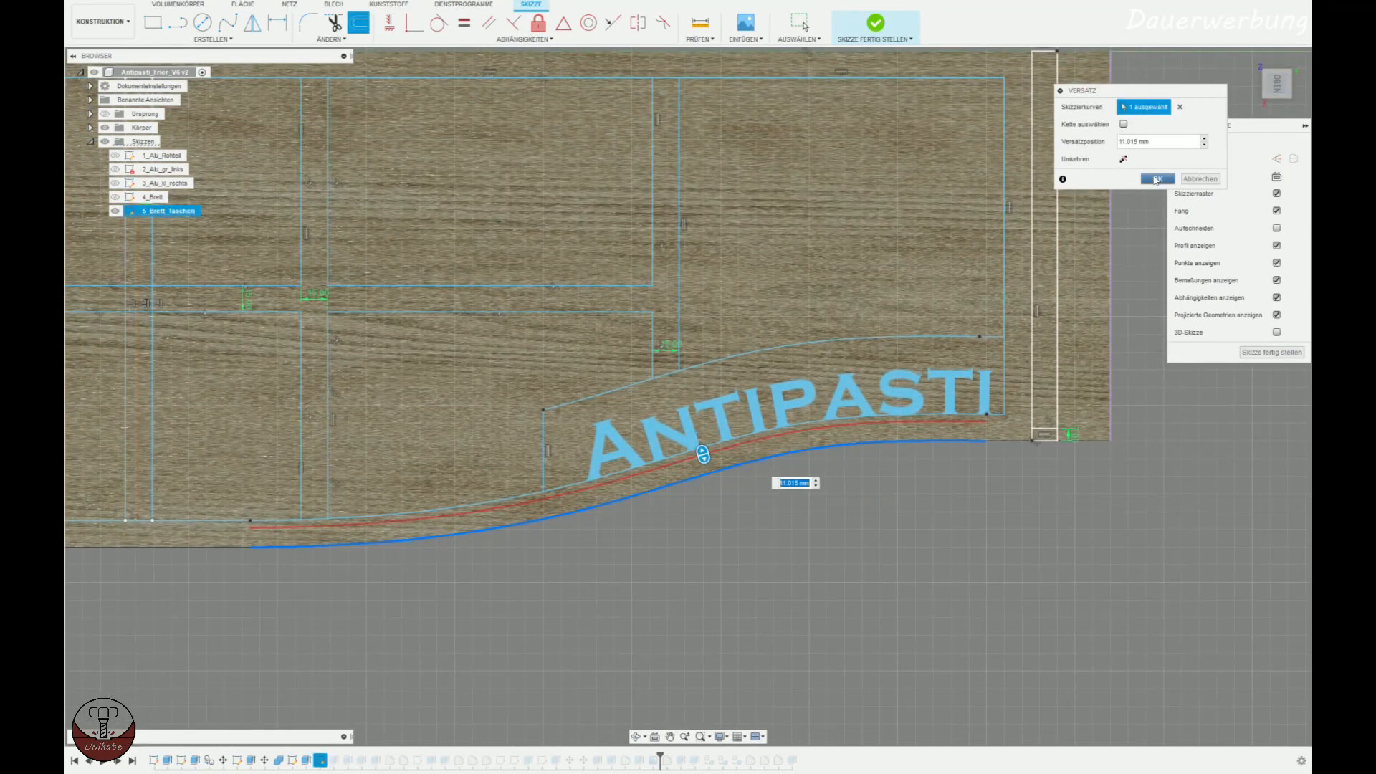
left_click(1156, 179)
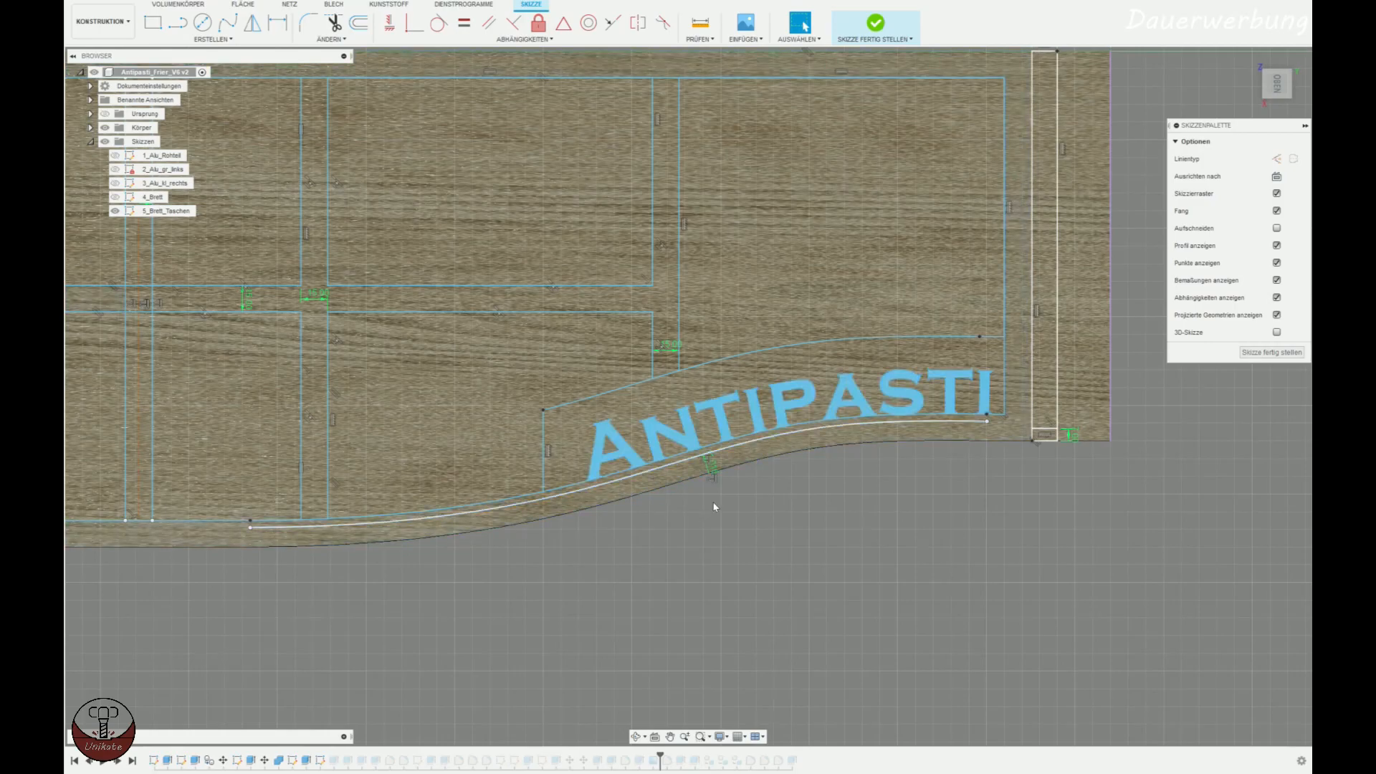
Create the text "Hallo" on a path along the offset curve, moved along it with leading spaces.
left_click(212, 39)
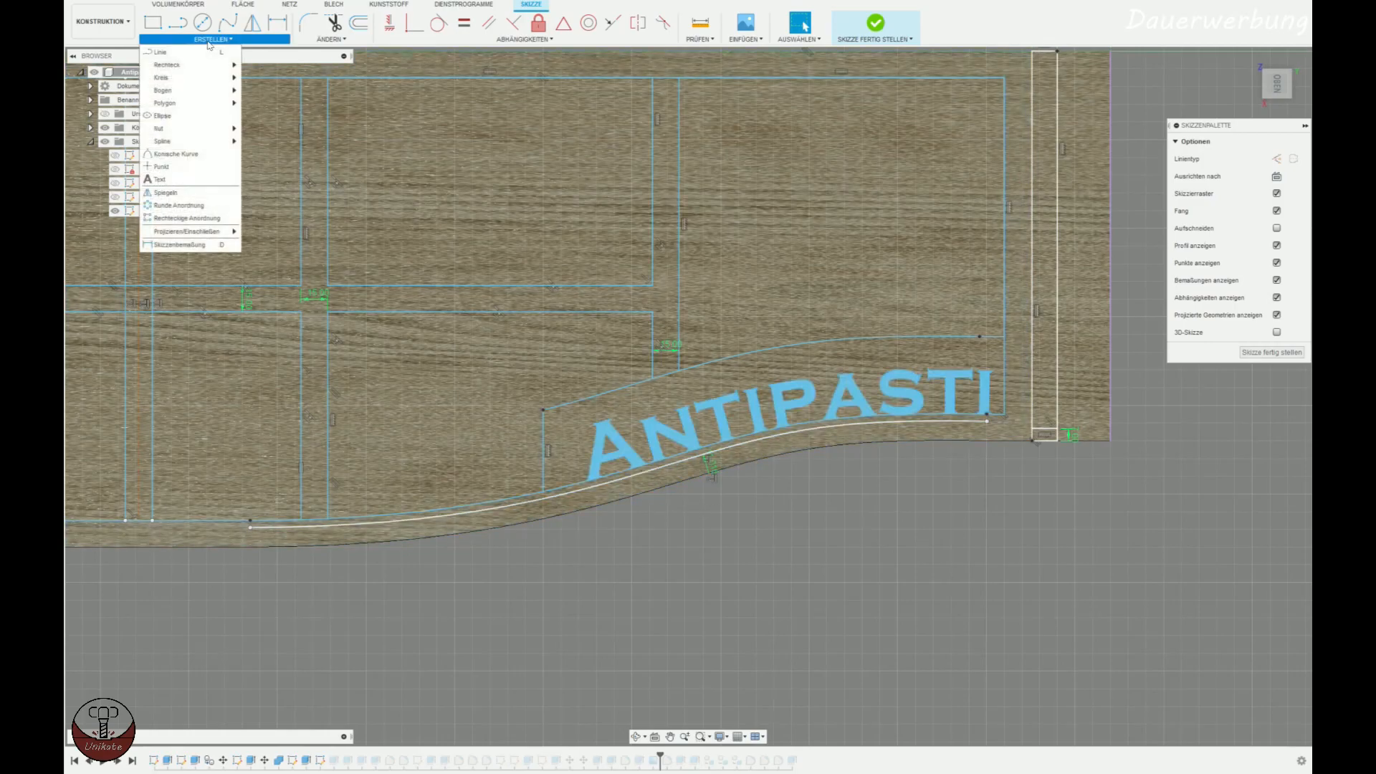
left_click(171, 180)
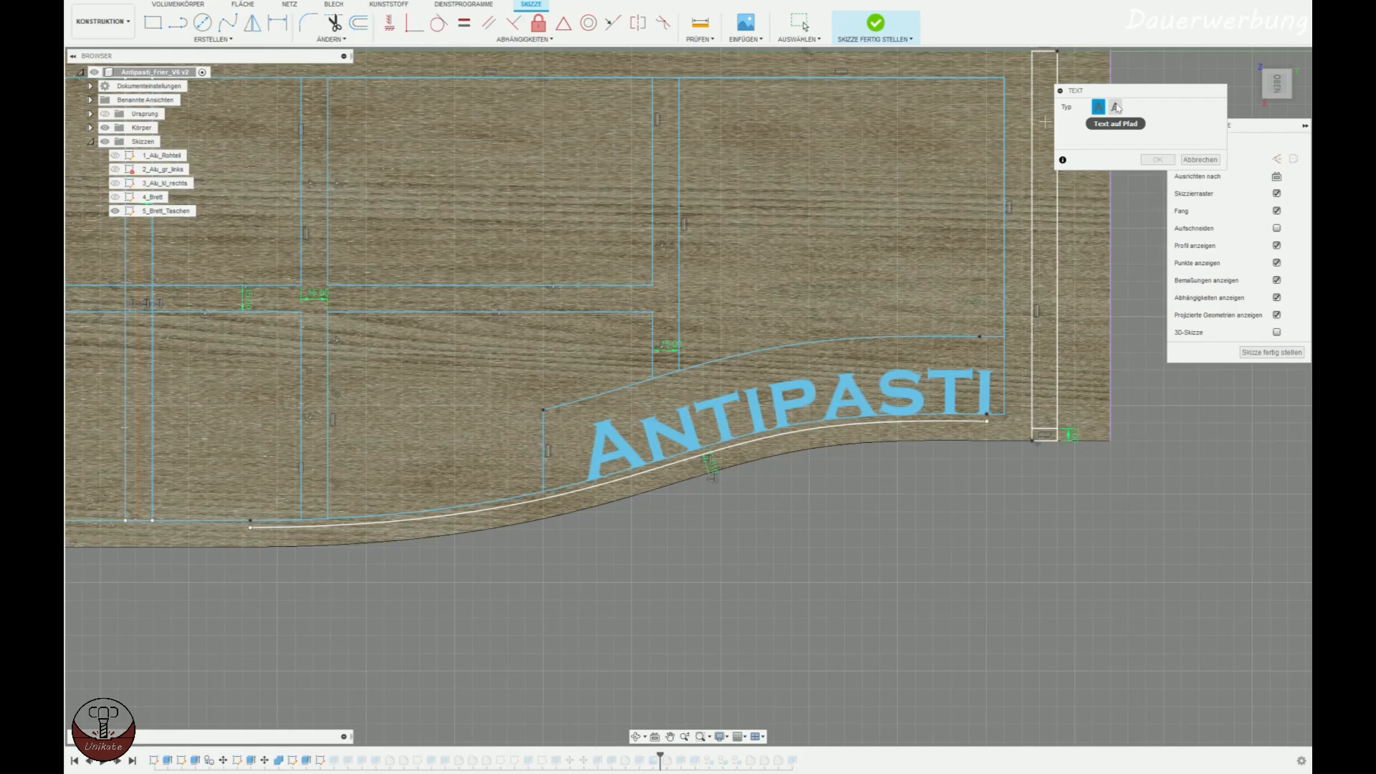
left_click(1117, 107)
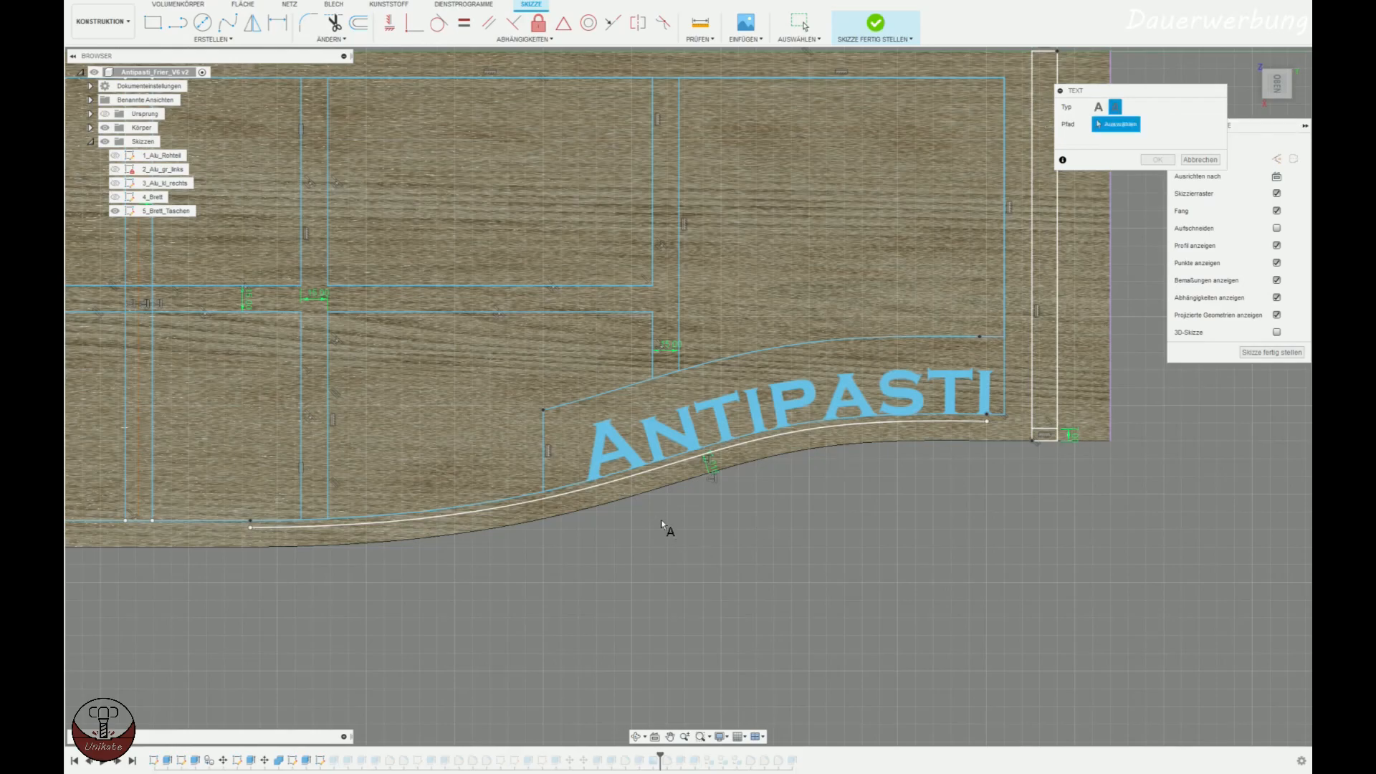
left_click(626, 480)
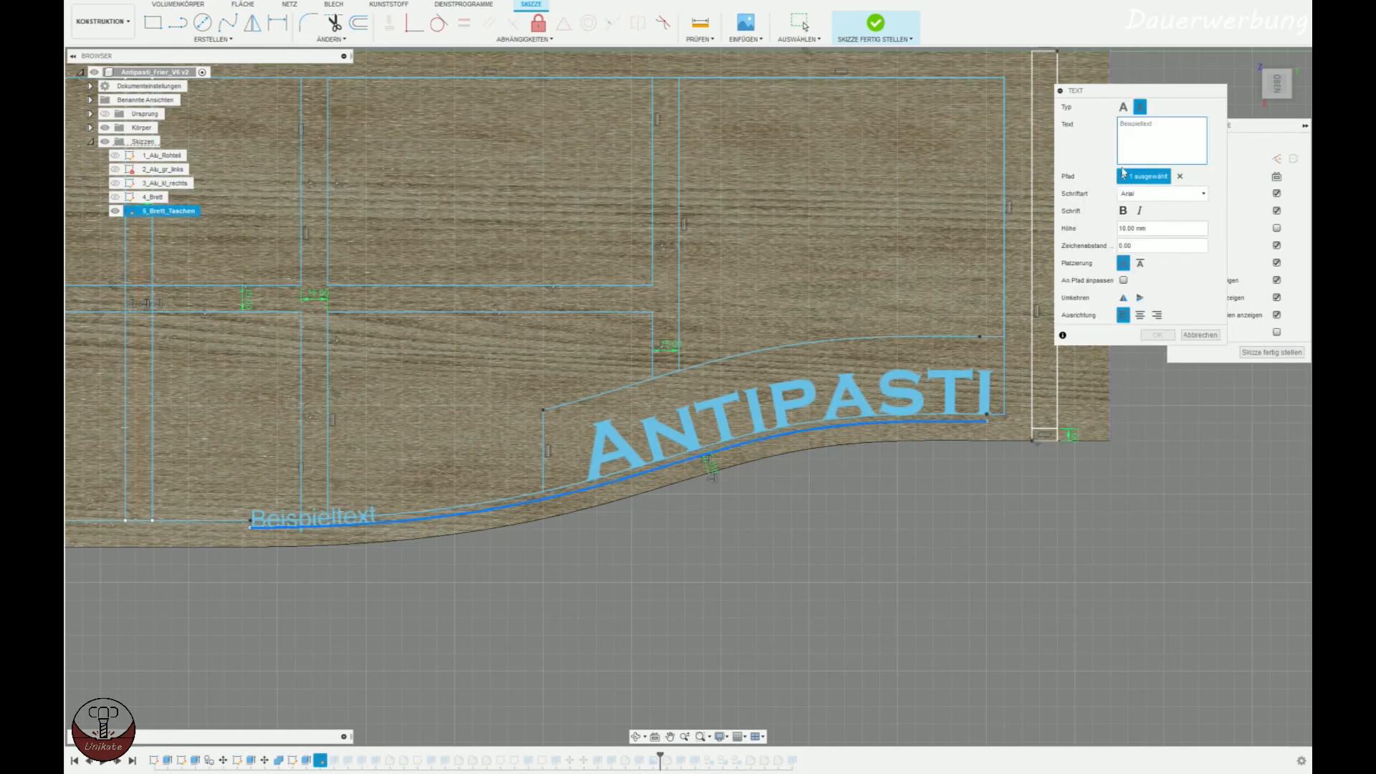
type("Hallo")
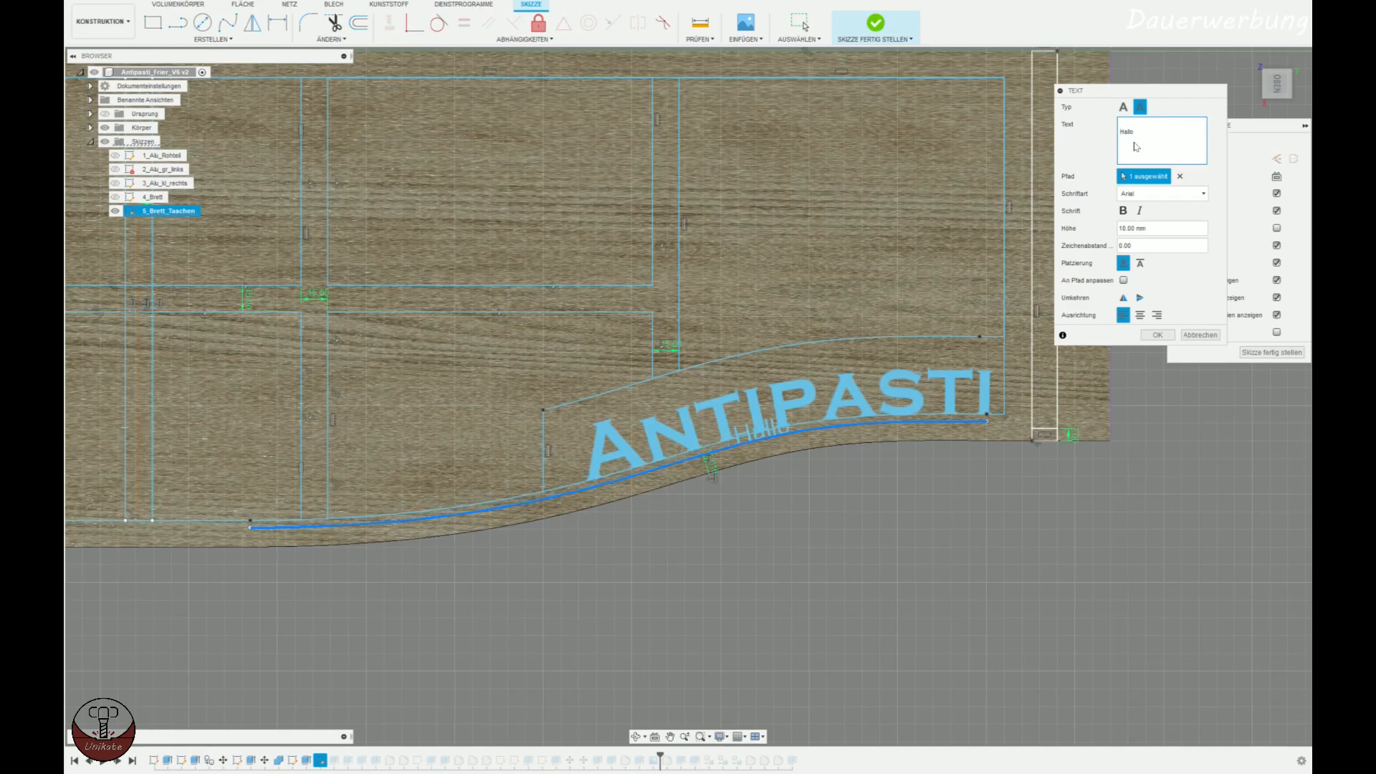
Set the Hallo text's font to Copperplate Gothic Bold and its height to 30 mm.
scroll(824, 445, "up", 2)
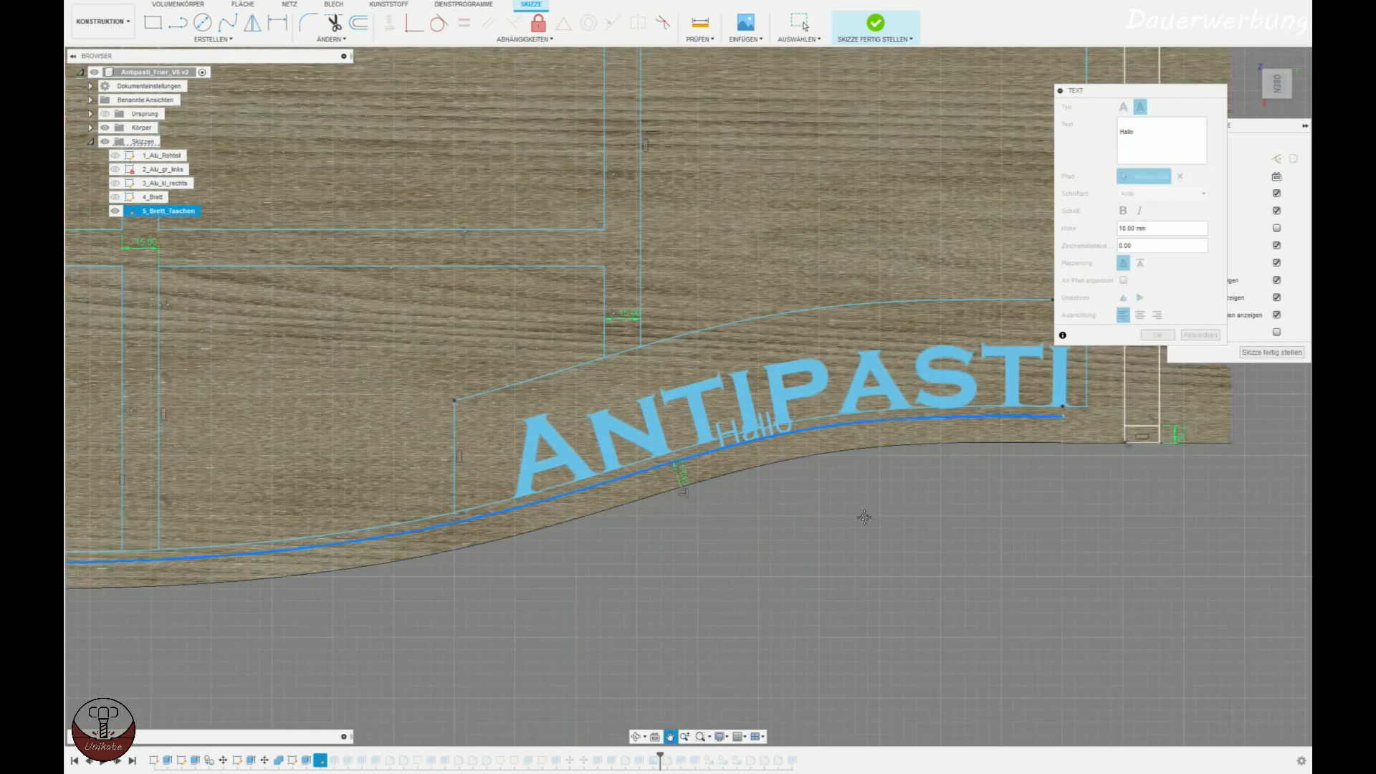
left_click(1157, 200)
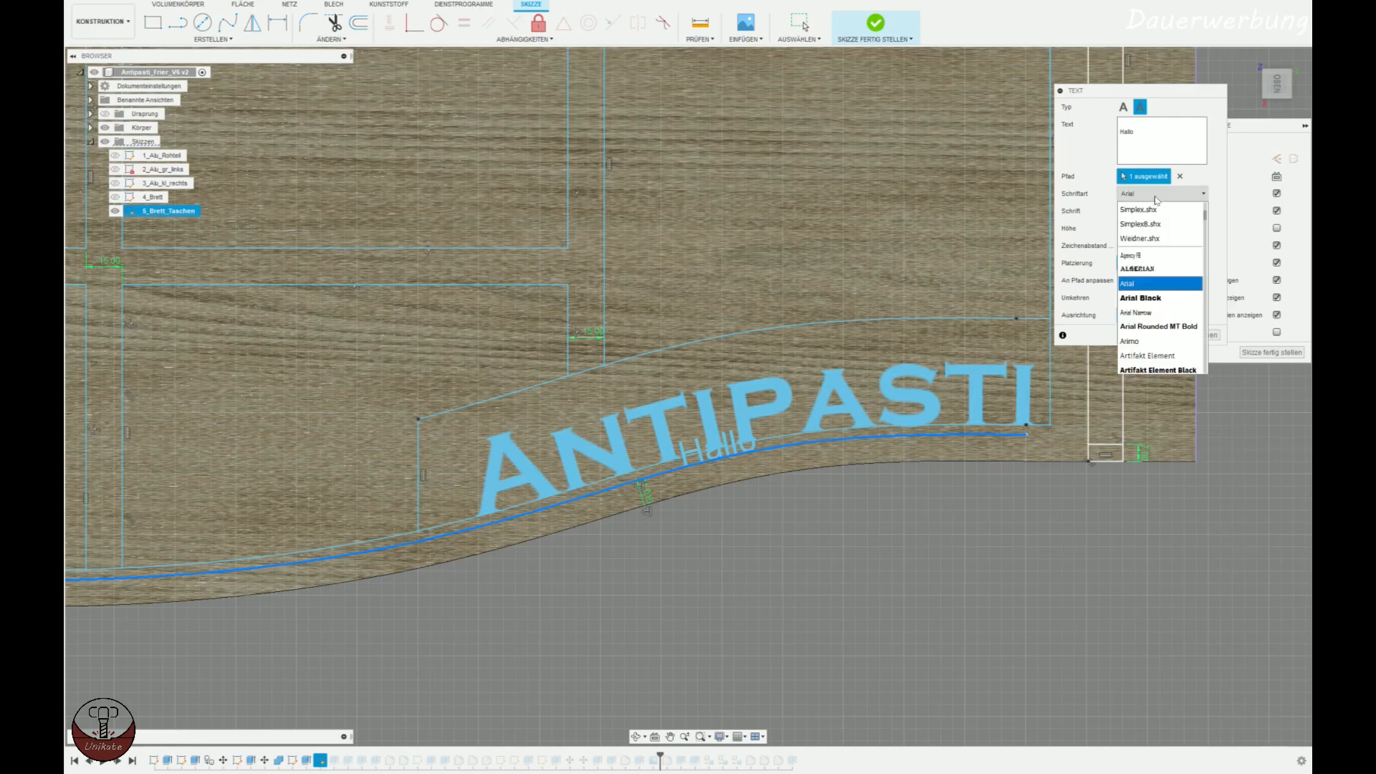
scroll(1161, 280, "down", 12)
scroll(1167, 285, "down", 1)
left_click(1156, 321)
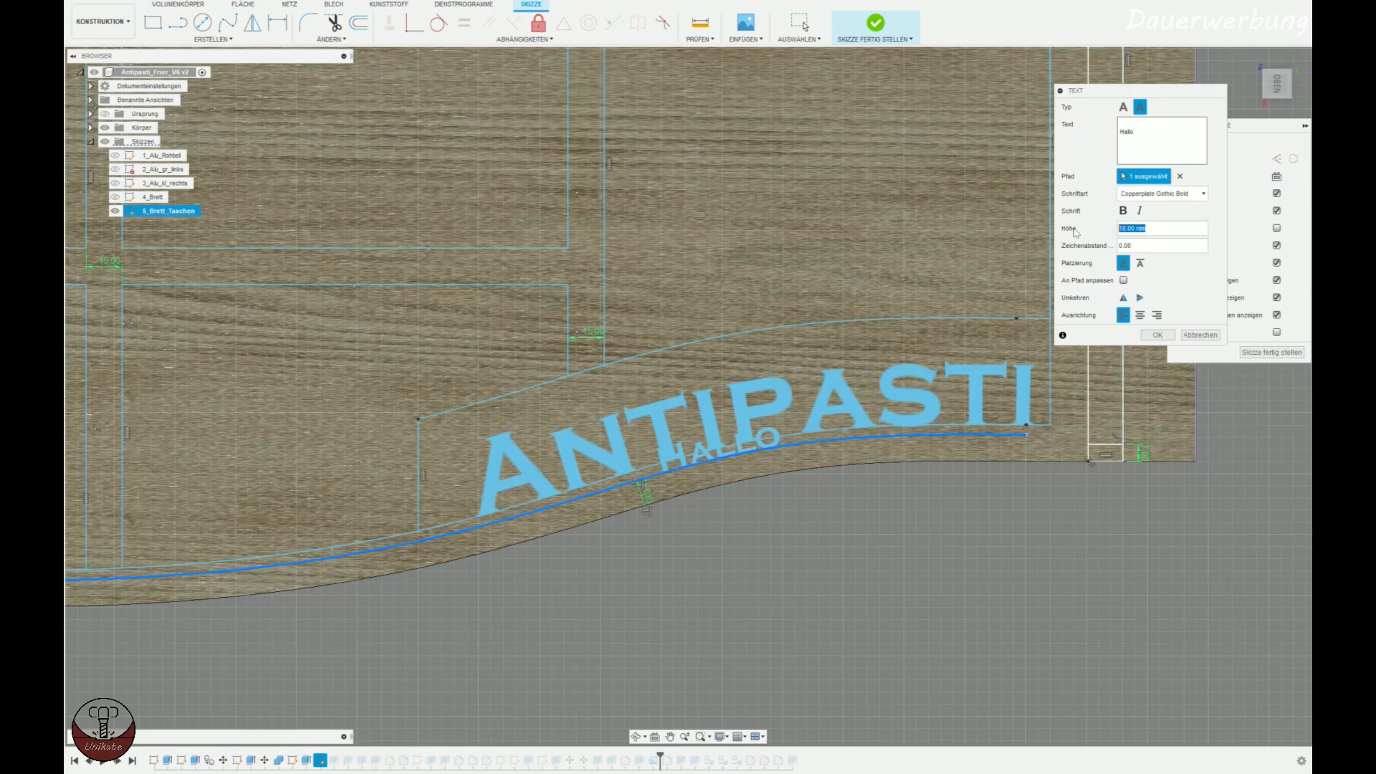
type("30")
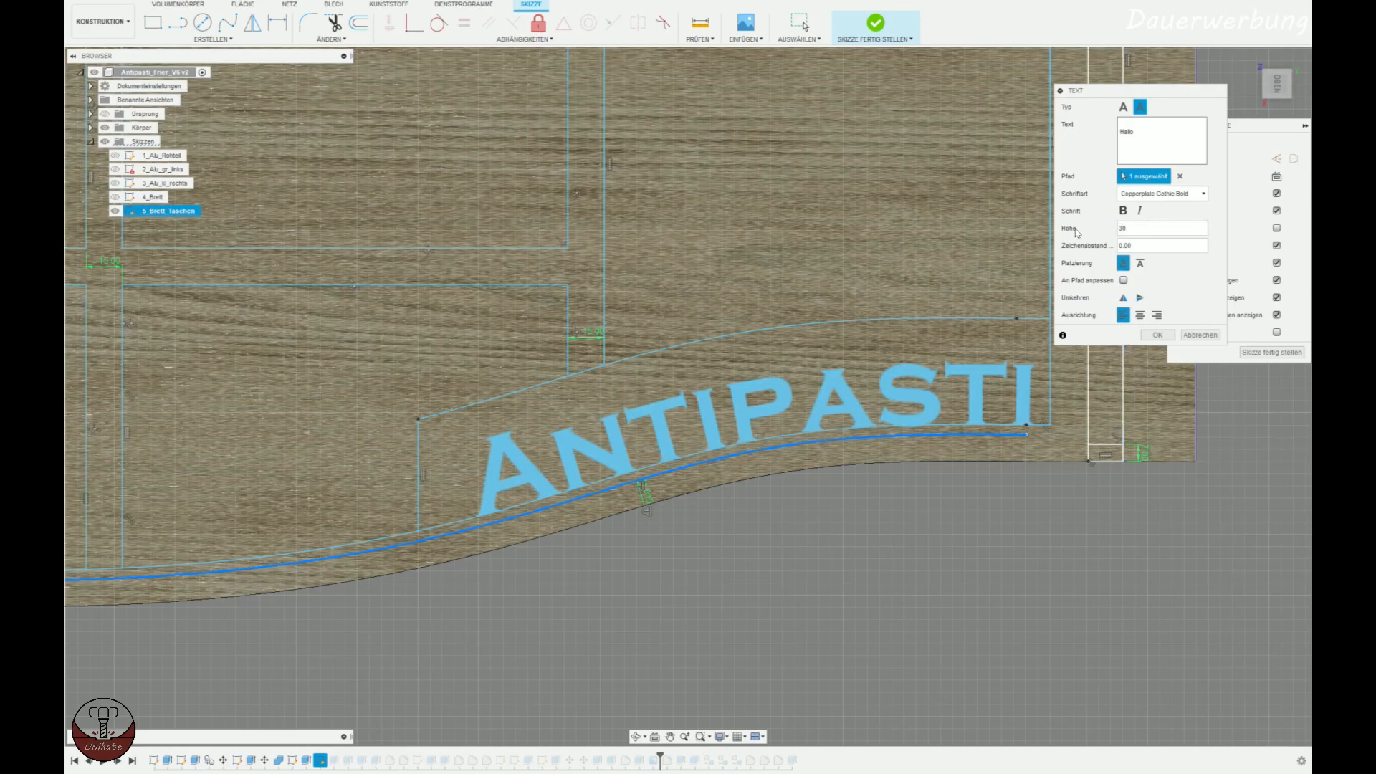
Shift the Hallo text back along the curve by removing leading spaces, and finish creating the text.
scroll(951, 473, "down", 2)
left_click(1205, 123)
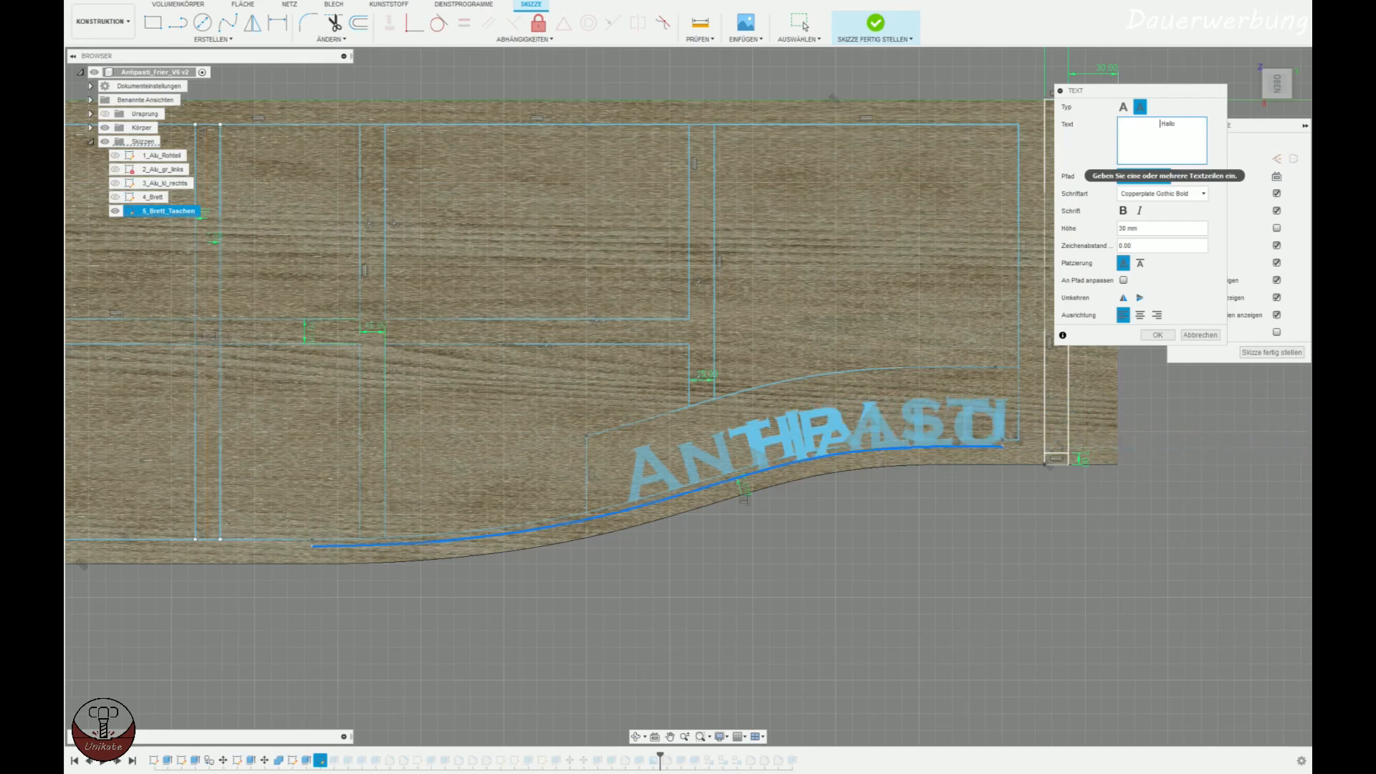
scroll(922, 523, "up", 5)
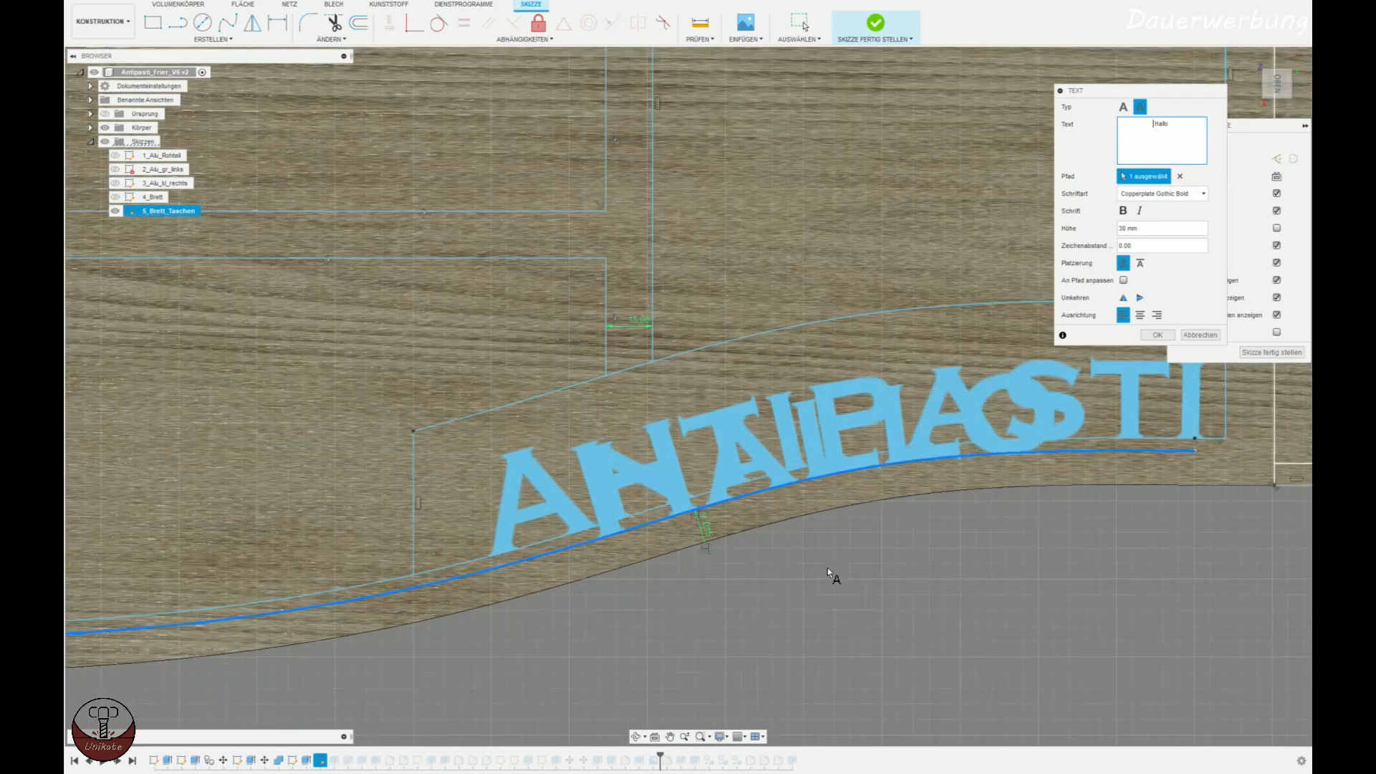
scroll(896, 500, "down", 1)
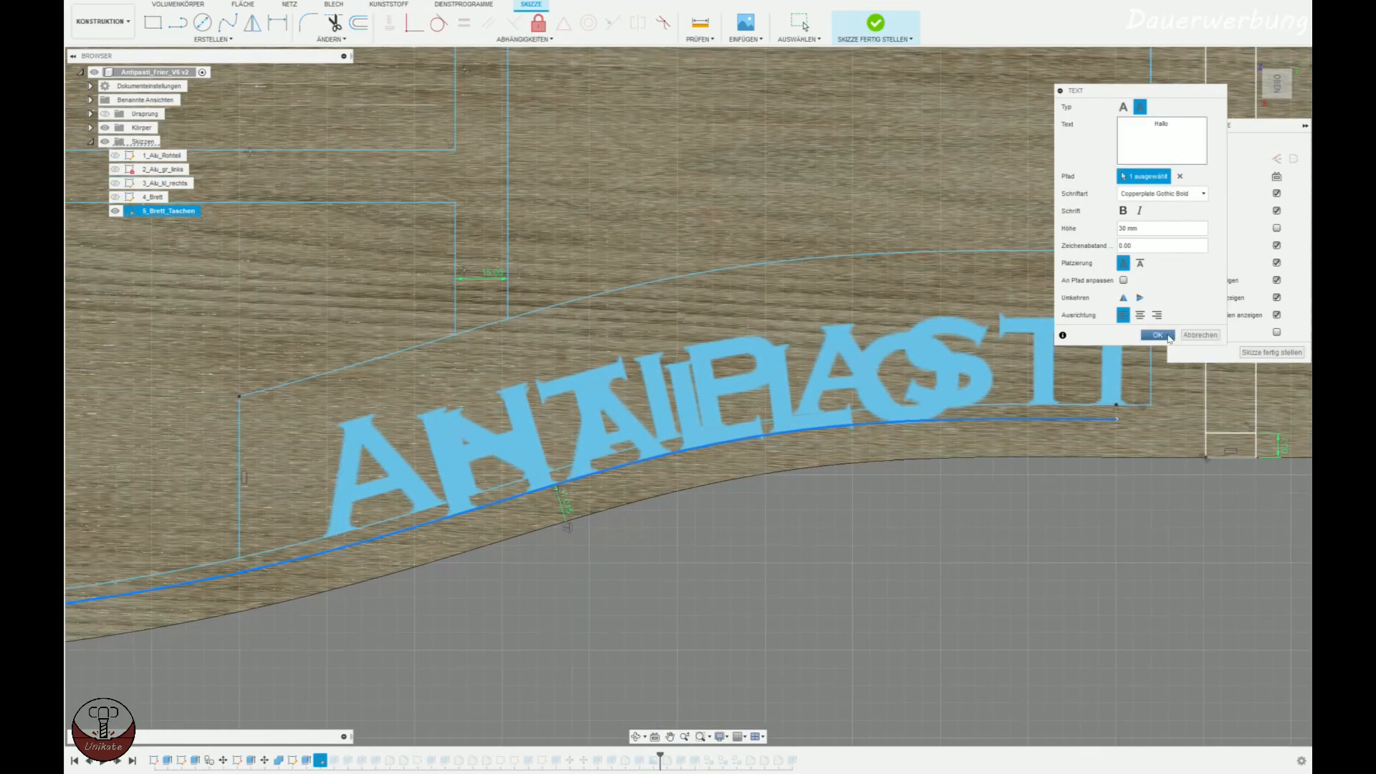
left_click(1168, 338)
Check the font of the existing Antipasti text without changing it, and delete that text.
double_click(1075, 337)
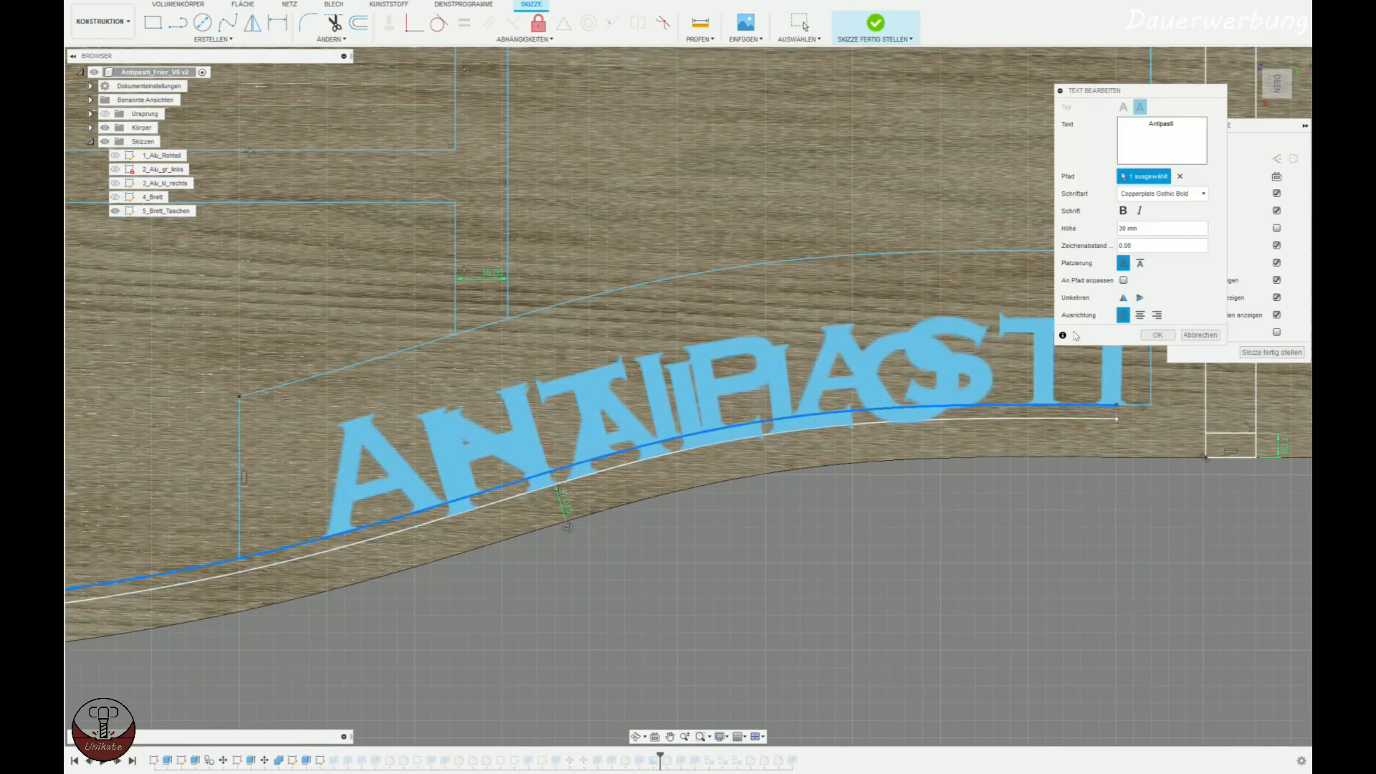
left_click(1161, 194)
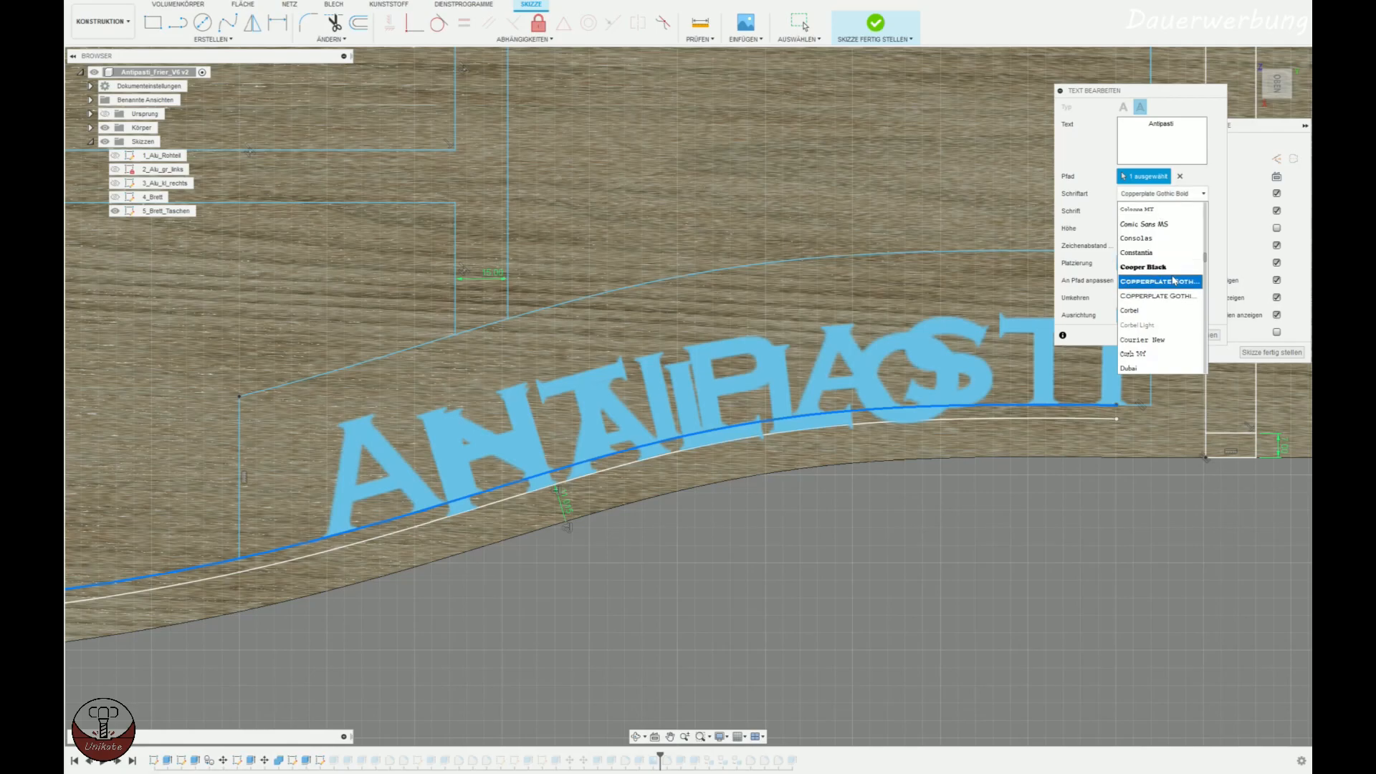
left_click(1085, 201)
left_click(1201, 335)
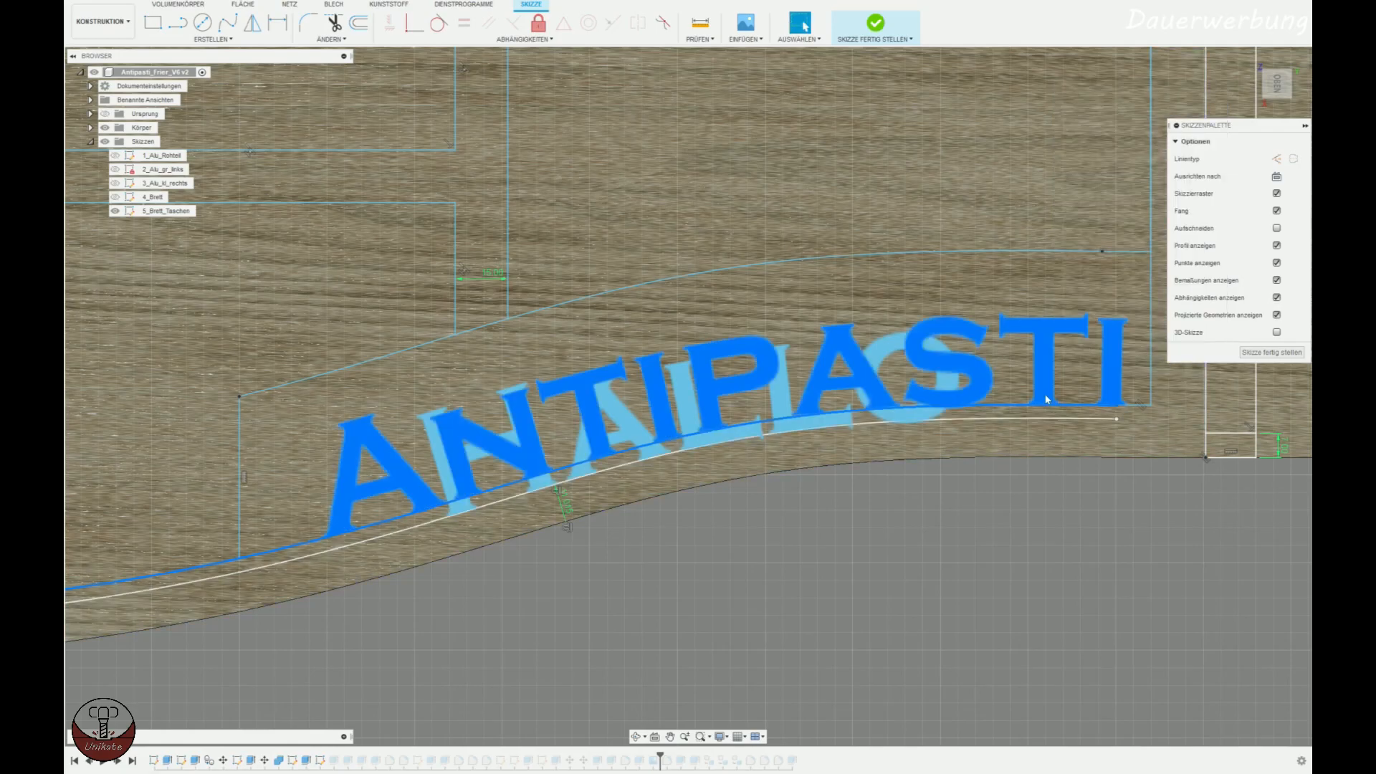
left_click(1039, 349)
key("Delete")
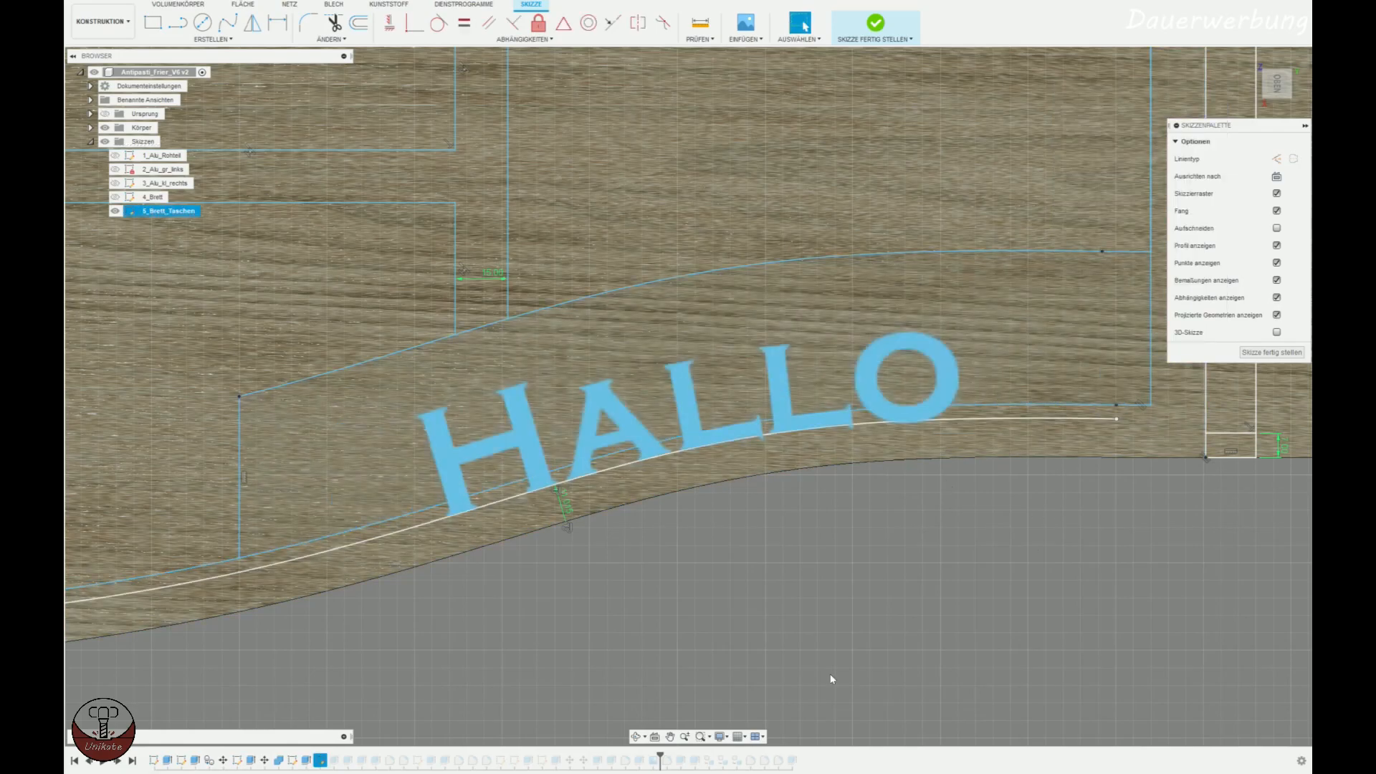
Set the height of the Hallo text to 40 mm.
scroll(718, 542, "down", 2)
mouse_move(718, 542)
middle_mouse_down()
mouse_move(780, 462)
mouse_move(557, 400)
middle_mouse_up()
double_click(545, 432)
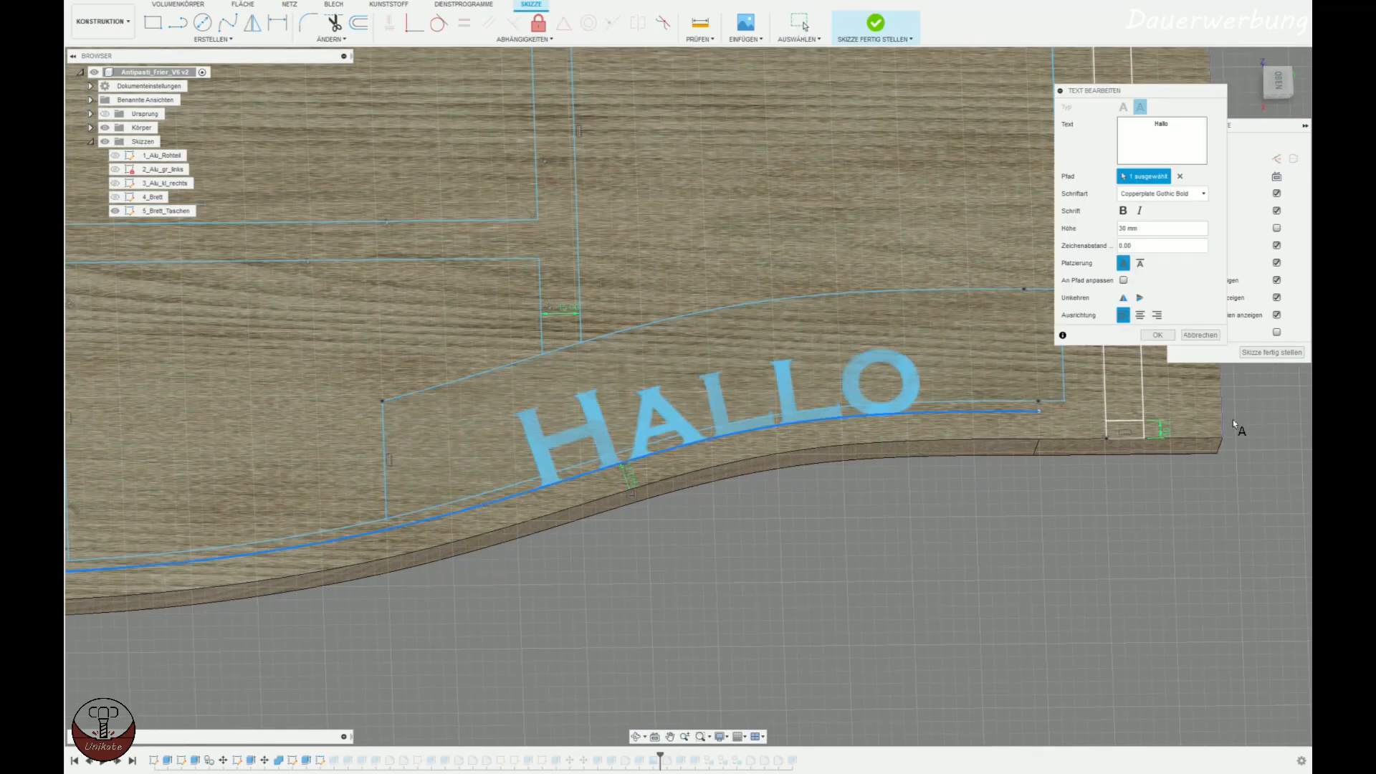
type("40")
key("Return")
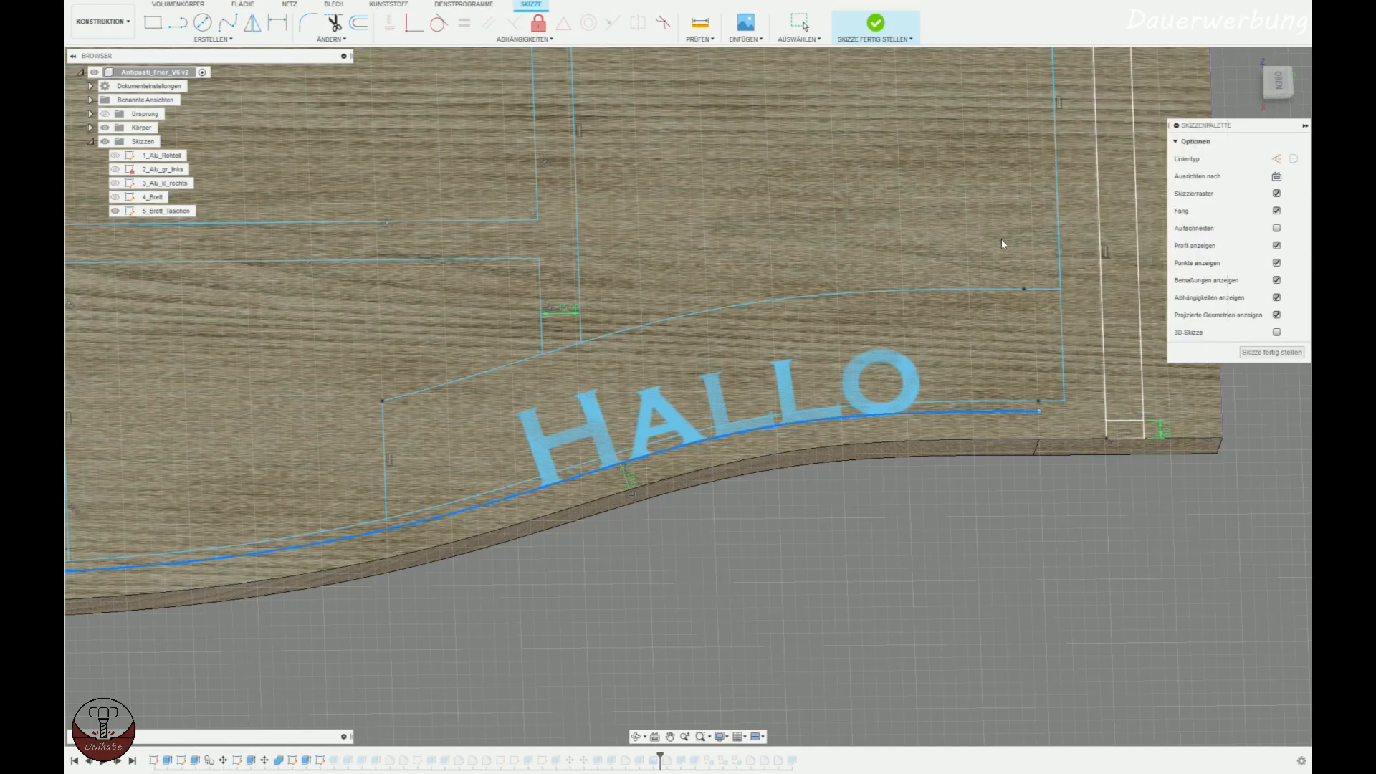
Try to move the enlarged Hallo text back along the curve by removing leading spaces.
double_click(810, 388)
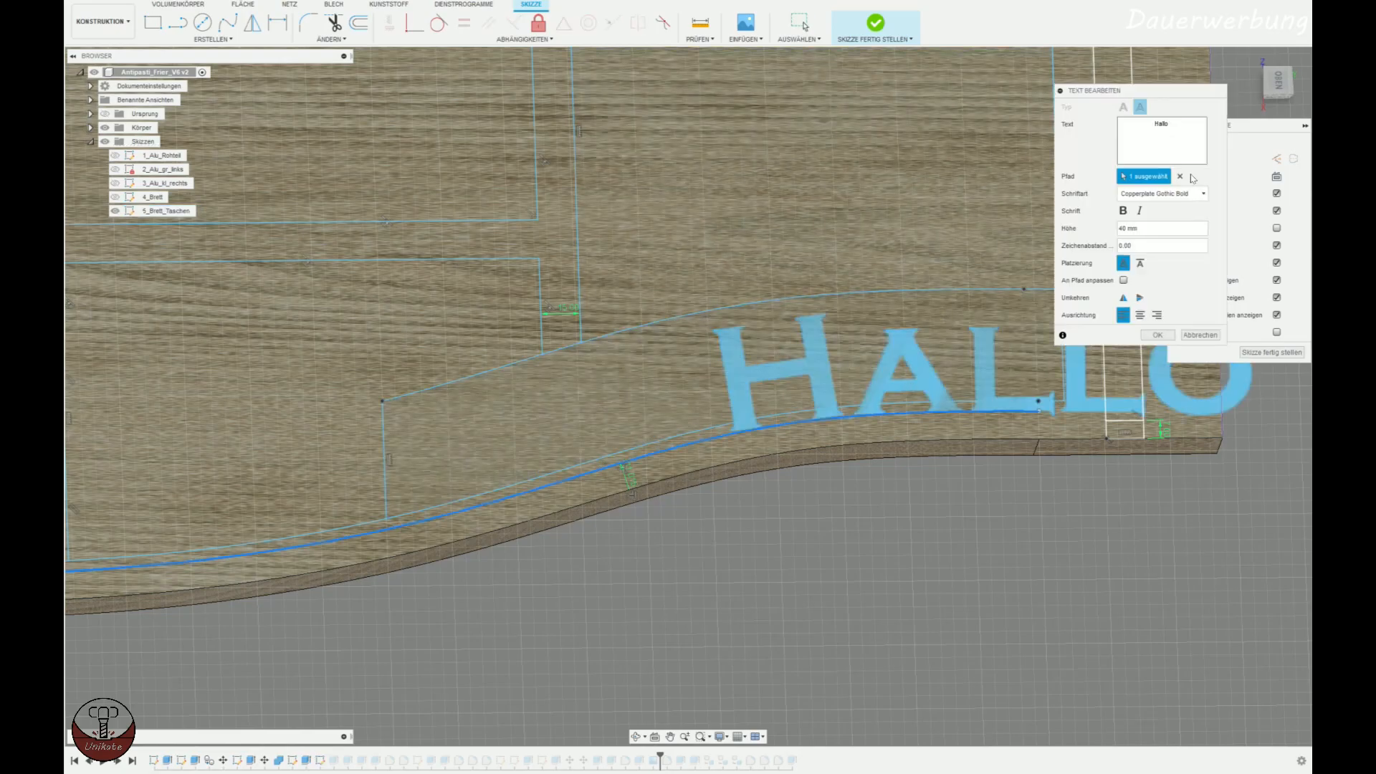
key("BackSpace")
key("BackSpace")
key("BackSpace")
key("BackSpace")
key("BackSpace")
key("BackSpace")
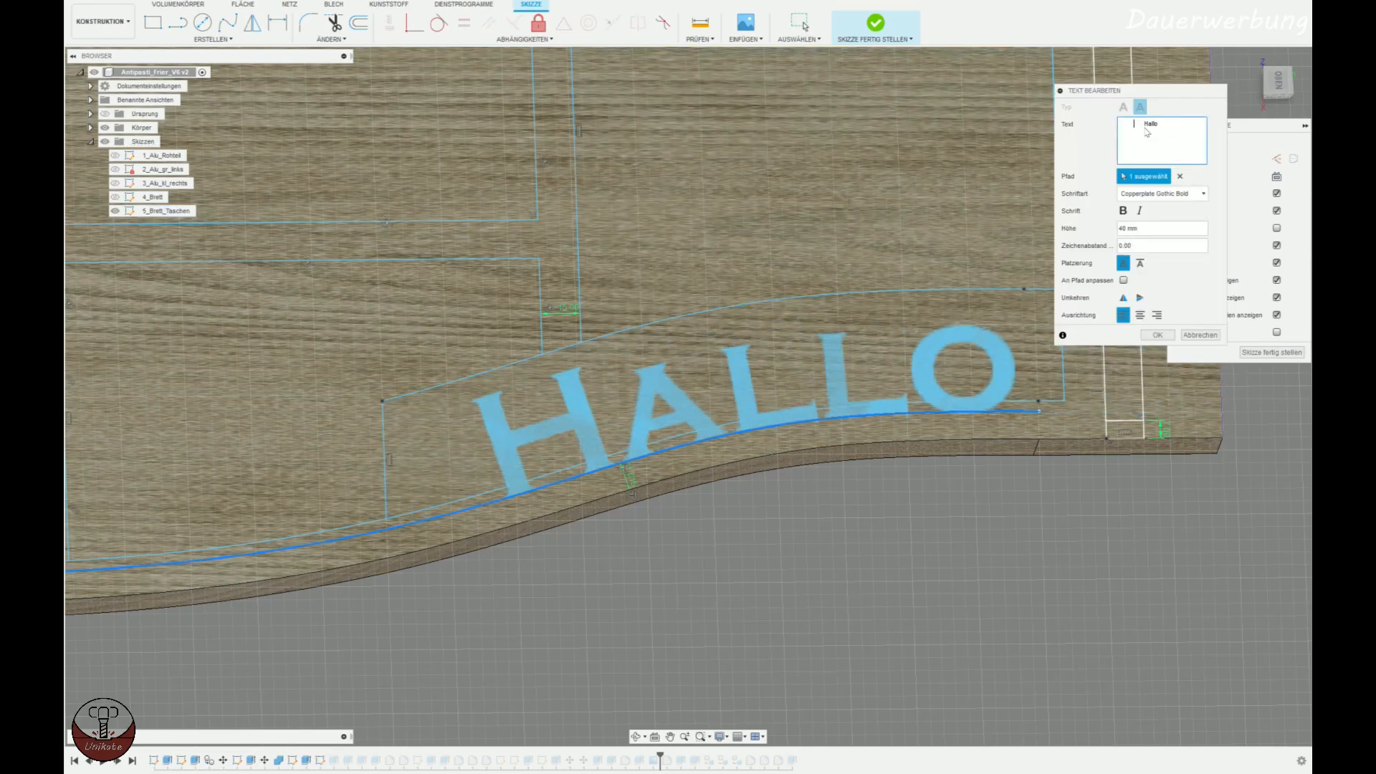
middle_click_drag(946, 563, 898, 543)
scroll(889, 534, "down", 1)
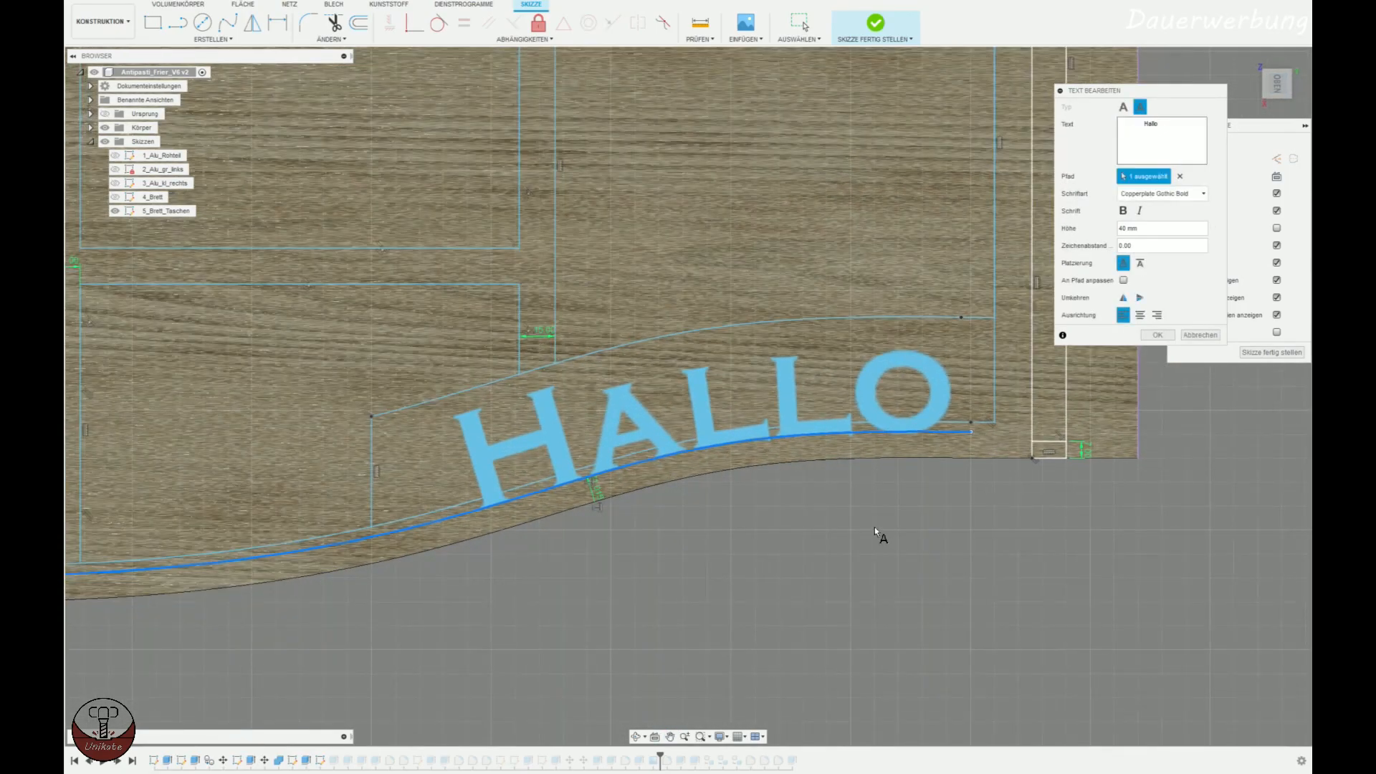
middle_click_drag(875, 527, 888, 476, "shift")
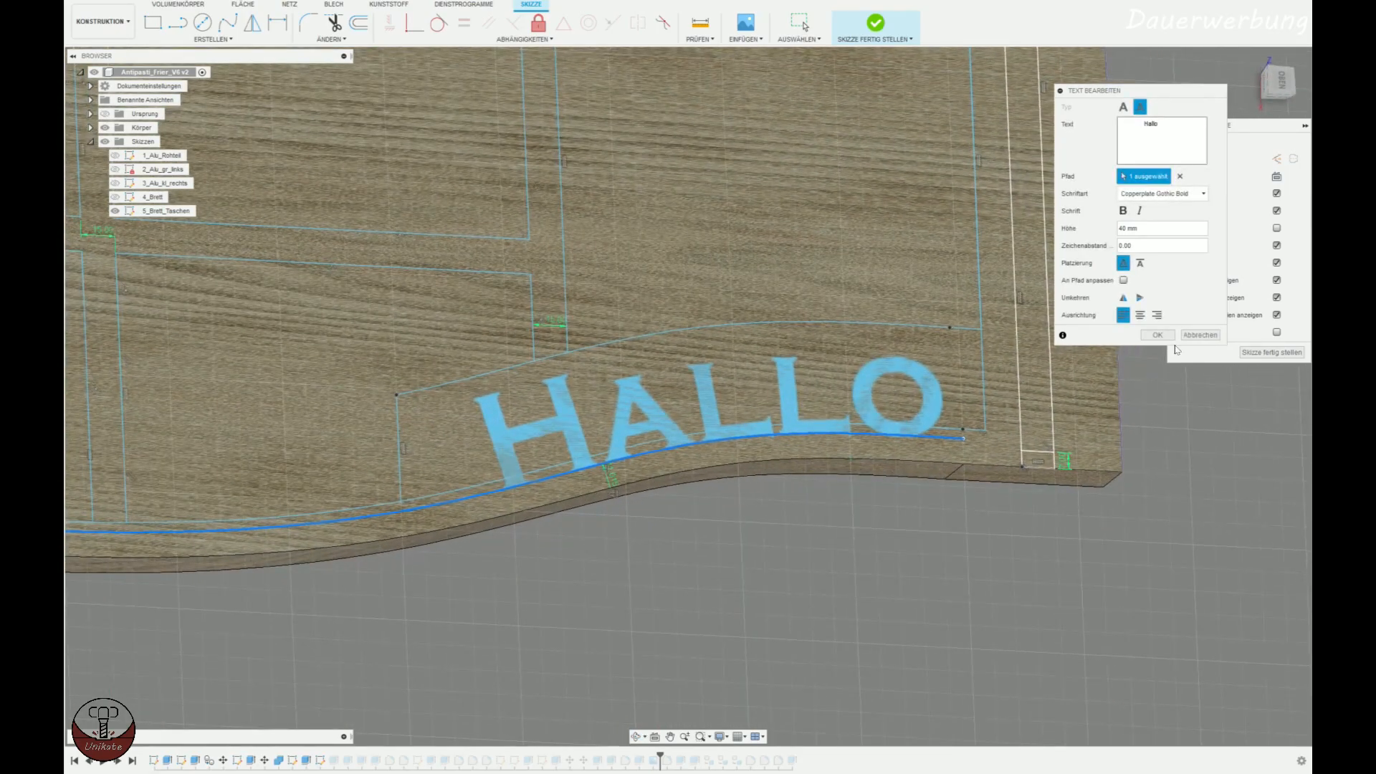
left_click(1214, 336)
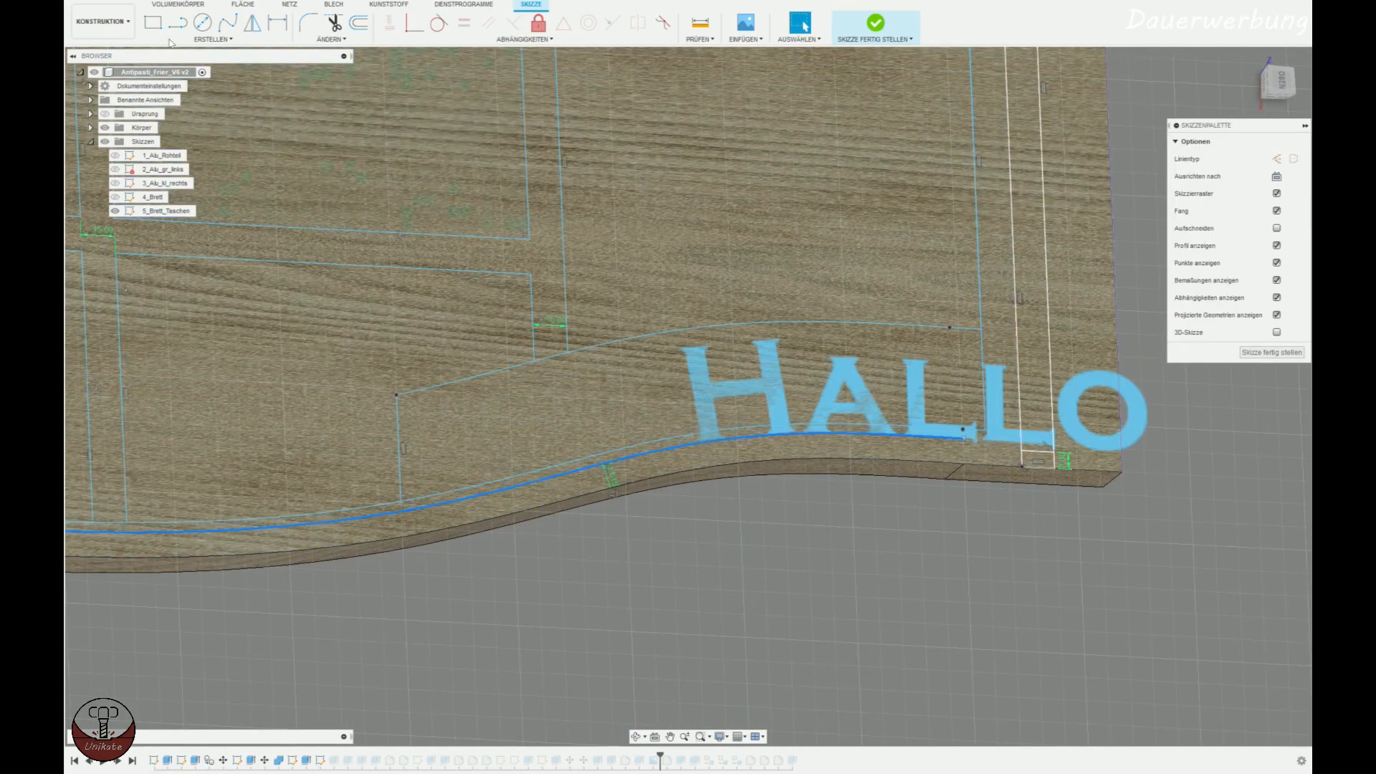
Undo the trial edits in the 5_Brett_Taschen sketch and return to the finished board model.
left_click(140, 0)
left_click(140, 0)
left_click(139, 0)
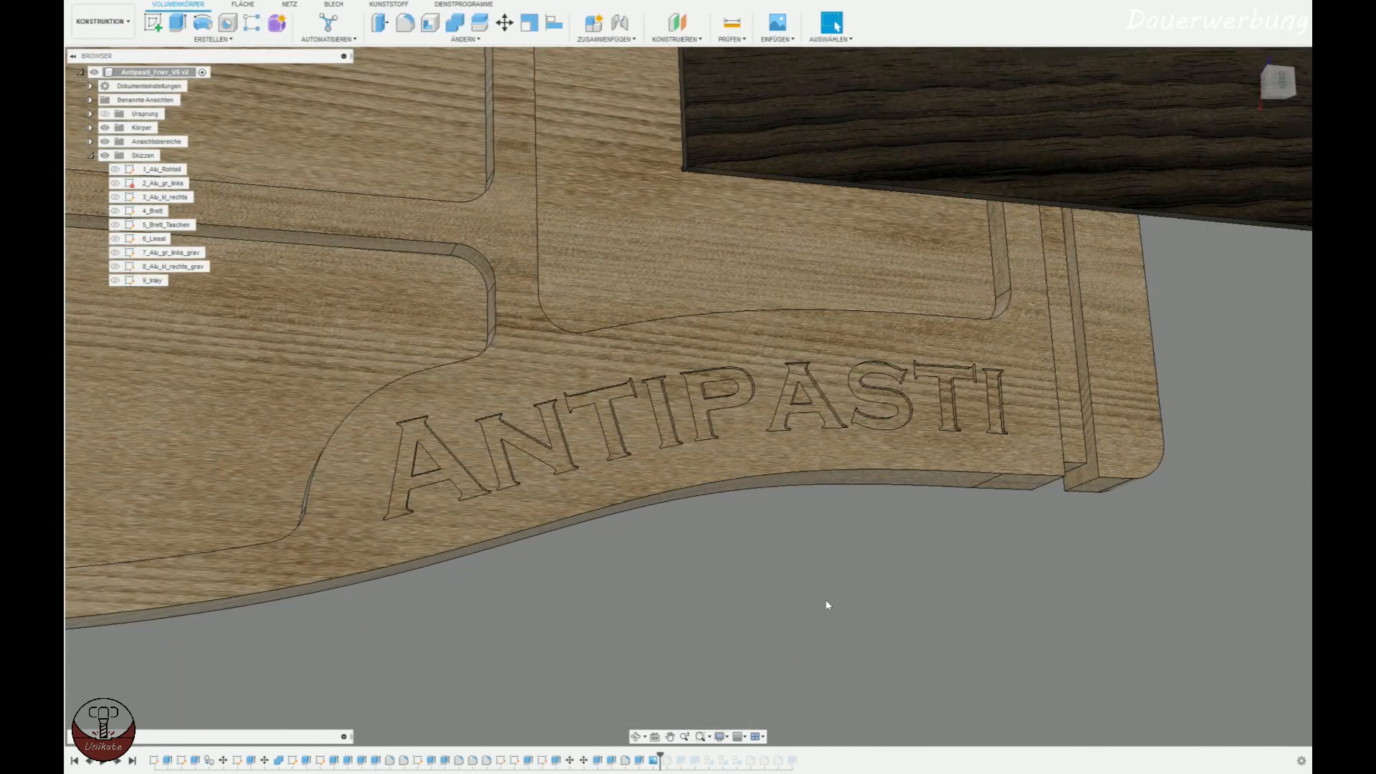
Show the 5_Brett_Taschen sketch, start an Extrude for its Antipasti lettering, cancel it and hide the sketch again.
left_click(116, 226)
mouse_move(583, 544)
middle_mouse_down("shift")
mouse_move(609, 430)
mouse_move(652, 459)
middle_mouse_up("shift")
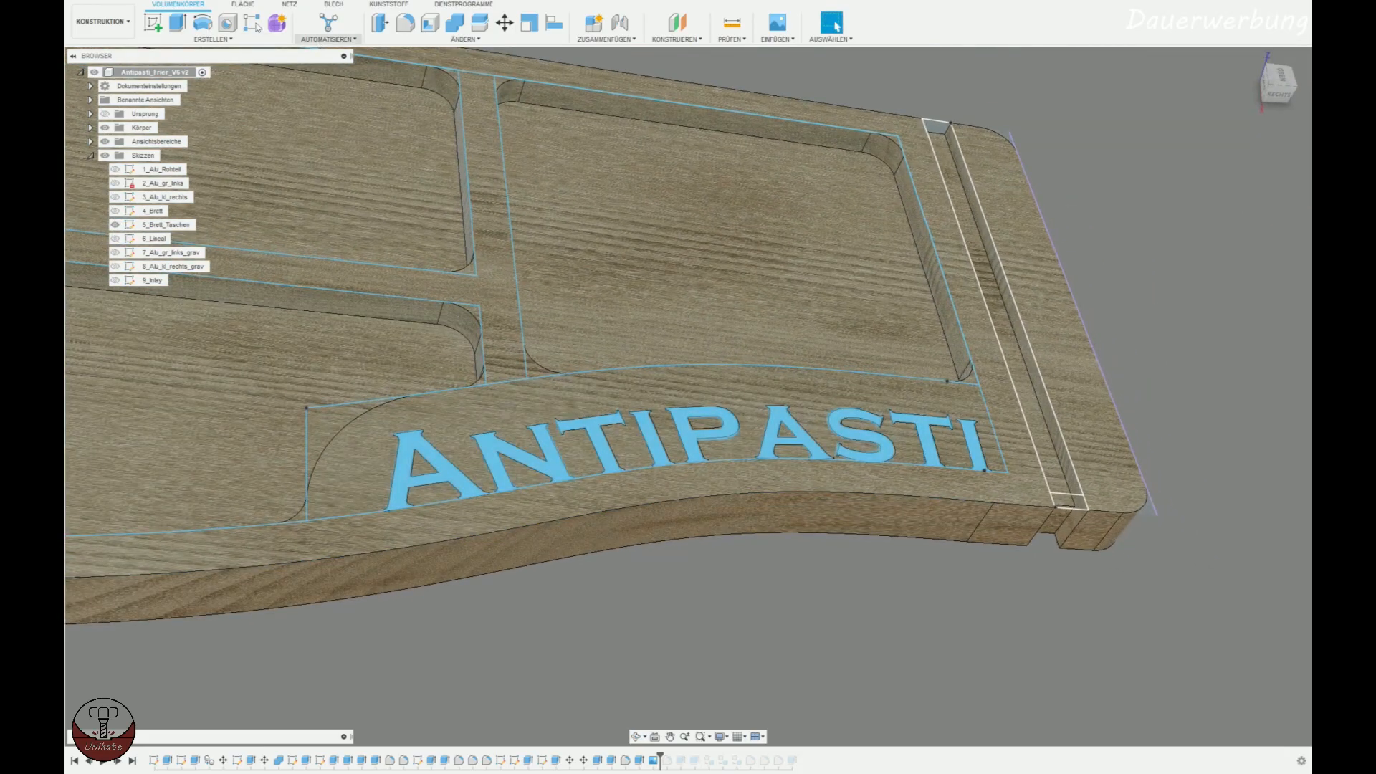
left_click(178, 22)
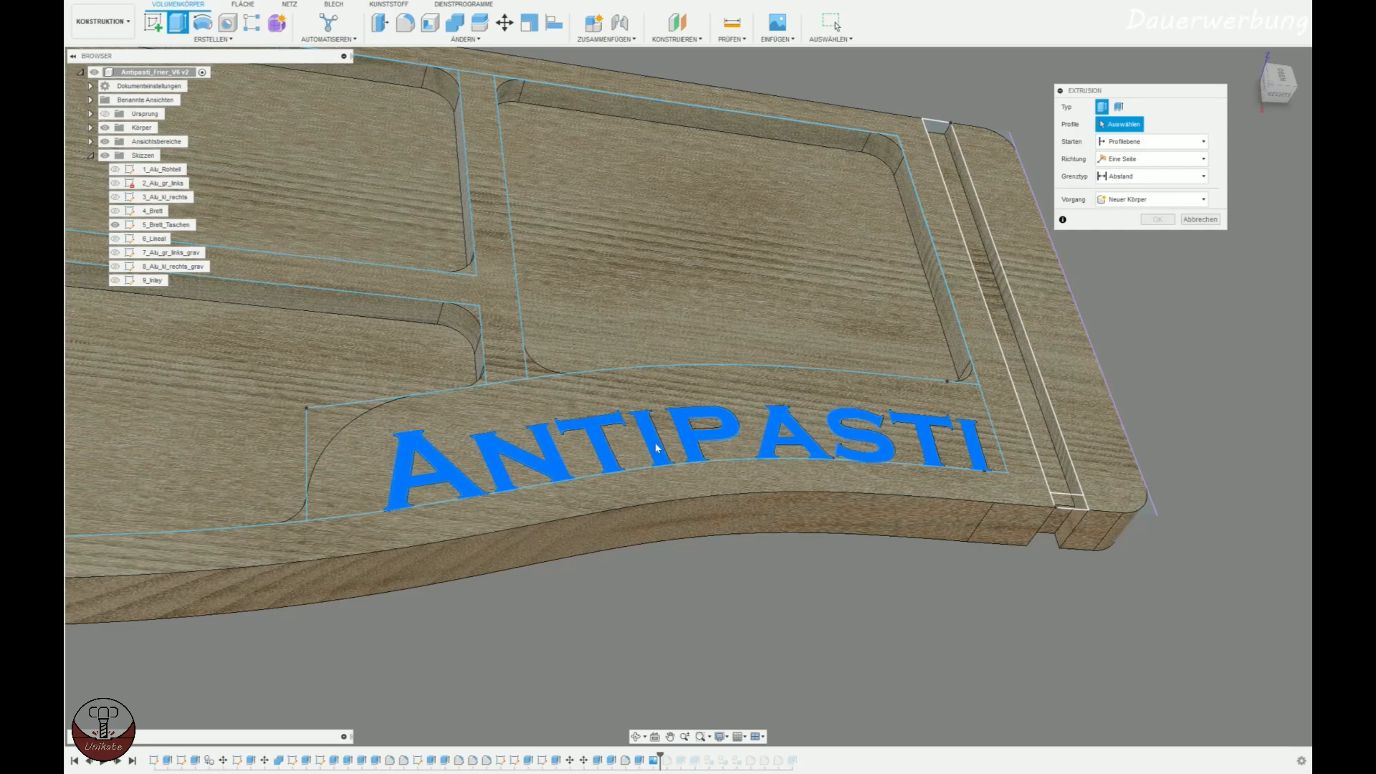
key("Escape")
left_click(116, 225)
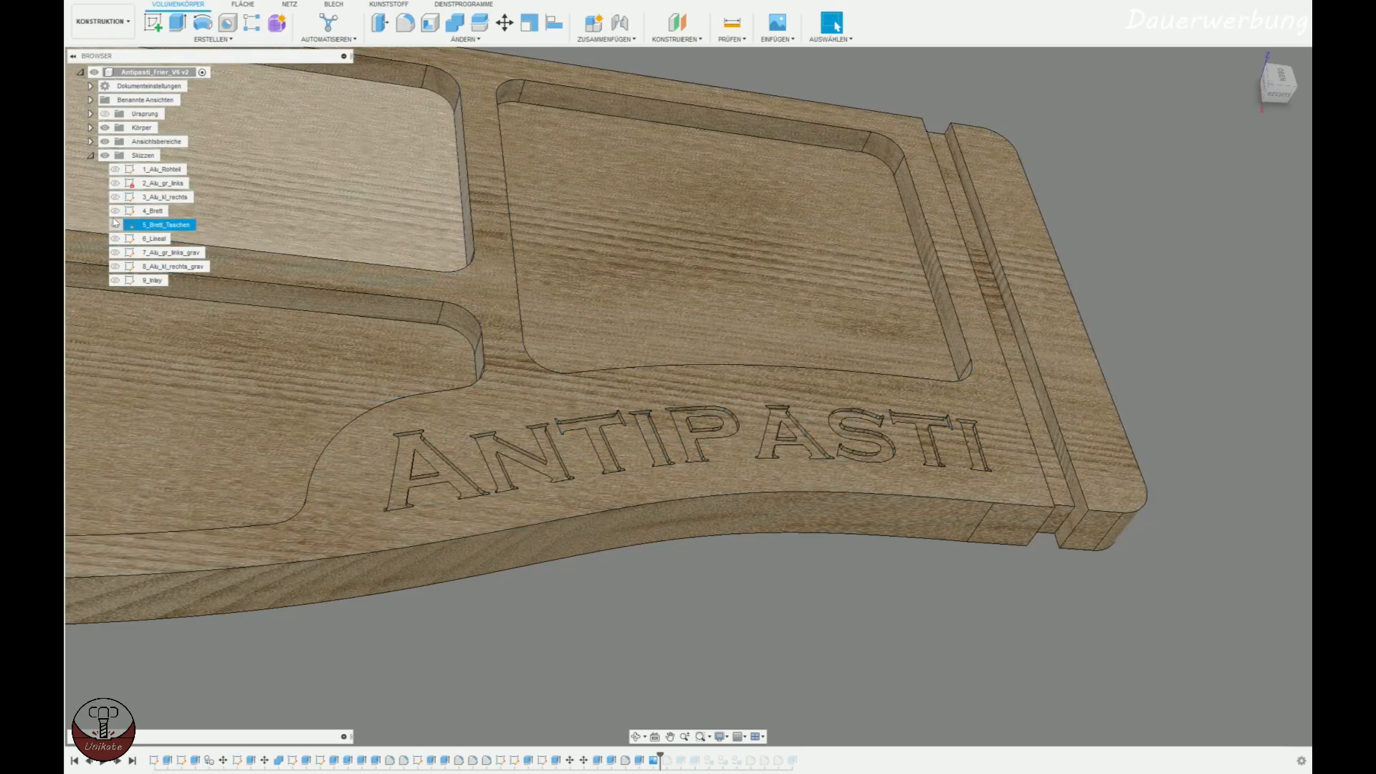
Measure the depth of the engraved Antipasti lettering on a vertical edge of the letter T.
scroll(507, 363, "up", 10)
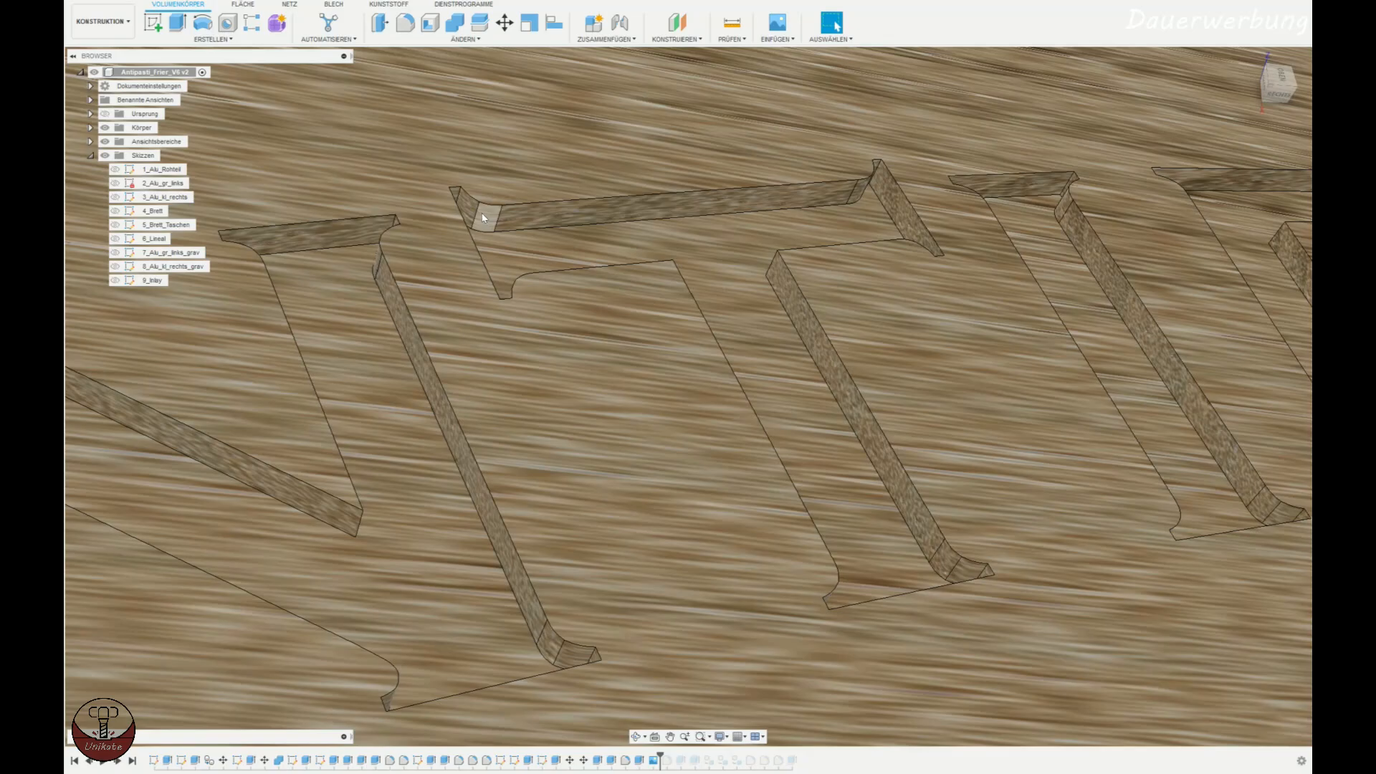
left_click(501, 215)
left_click(732, 23)
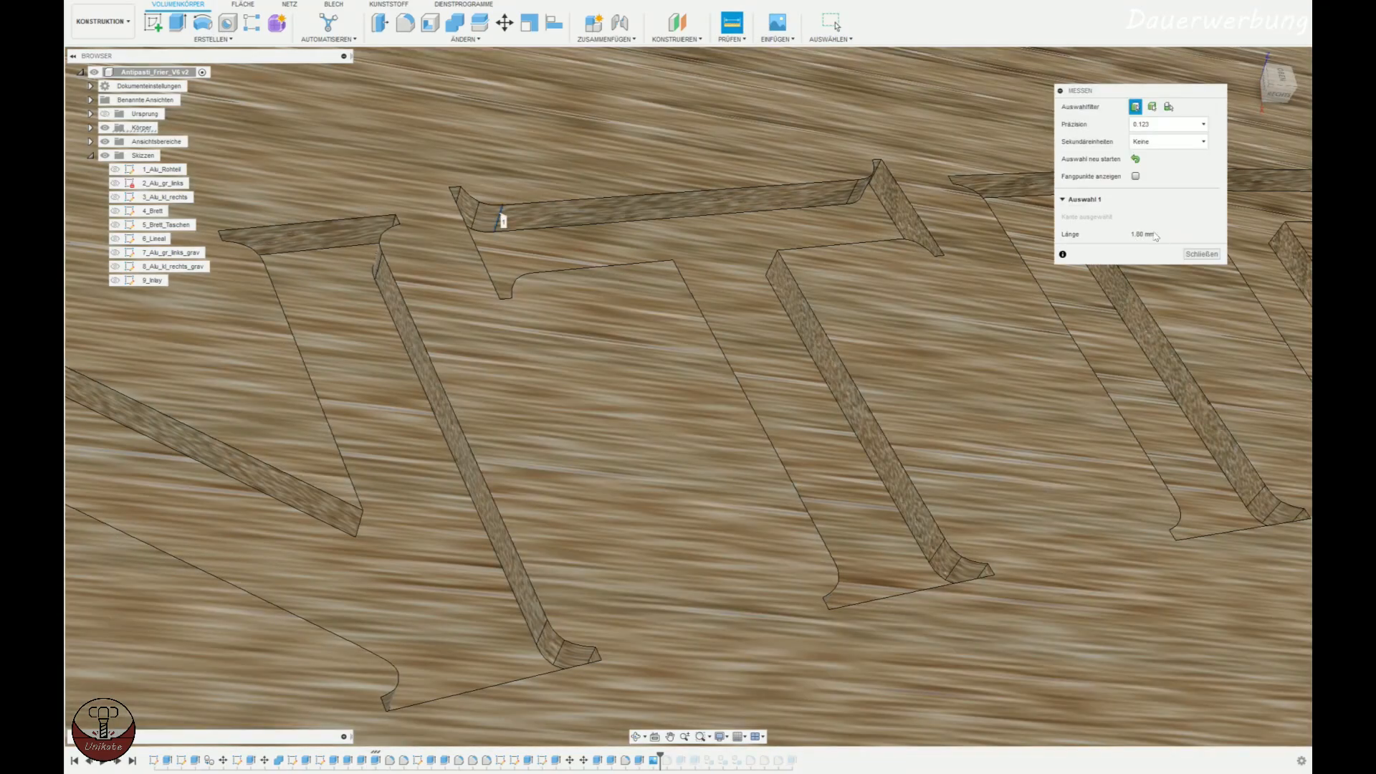
scroll(1075, 322, "down", 3)
key("Escape")
scroll(947, 470, "down", 8)
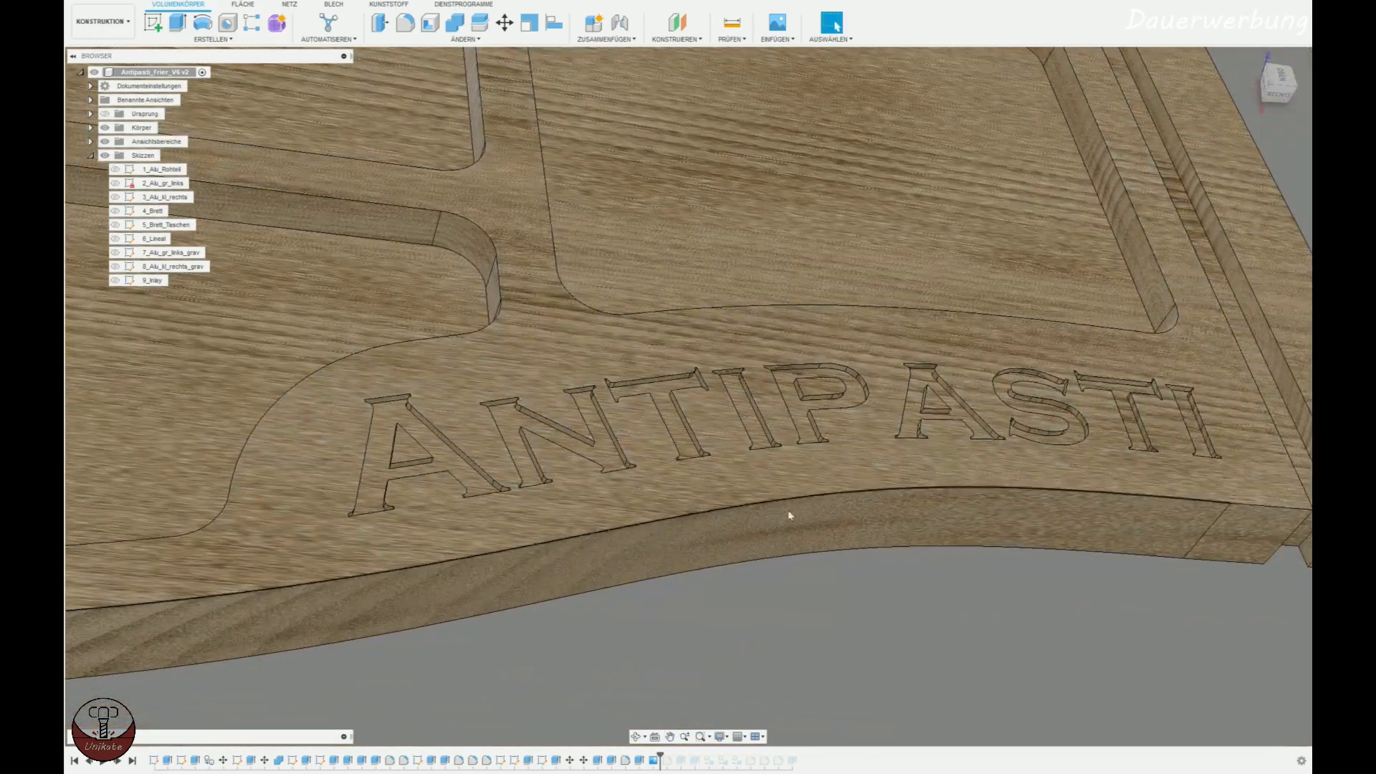
Extrude the faces of the first four engraved letters A, N, T and I by 1.8 mm.
scroll(789, 516, "down", 4)
scroll(796, 524, "down", 4)
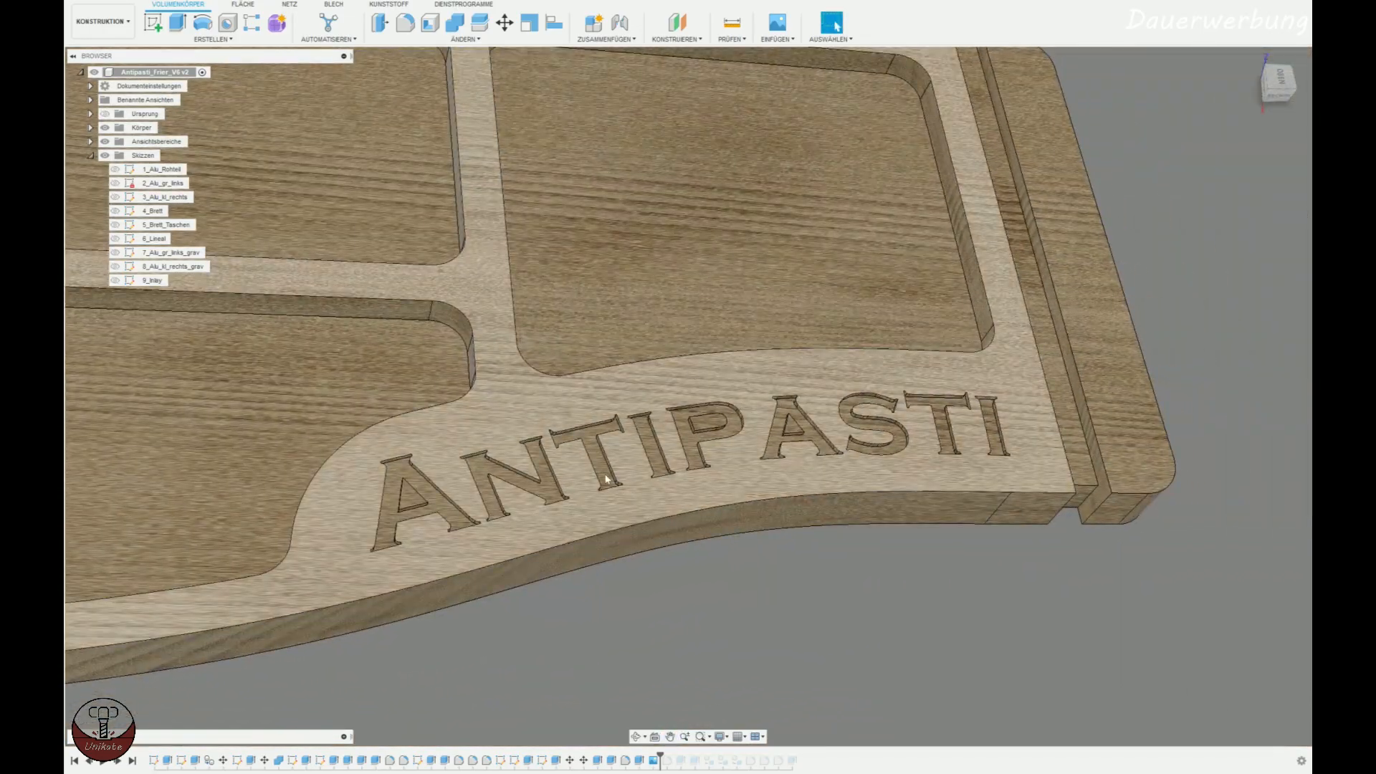
middle_click_drag(839, 494, 783, 489)
left_click(177, 23)
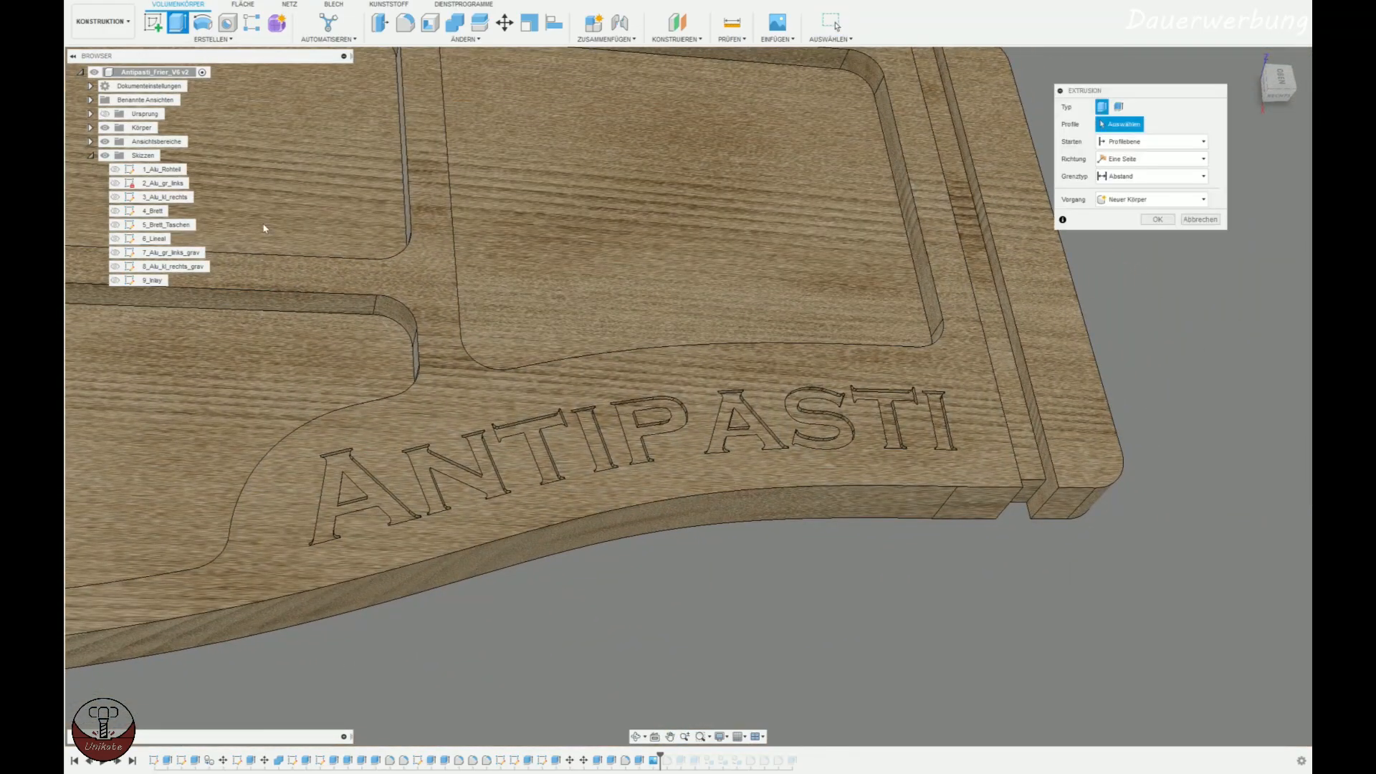
scroll(359, 495, "up", 3)
left_click(387, 473)
left_click(516, 448)
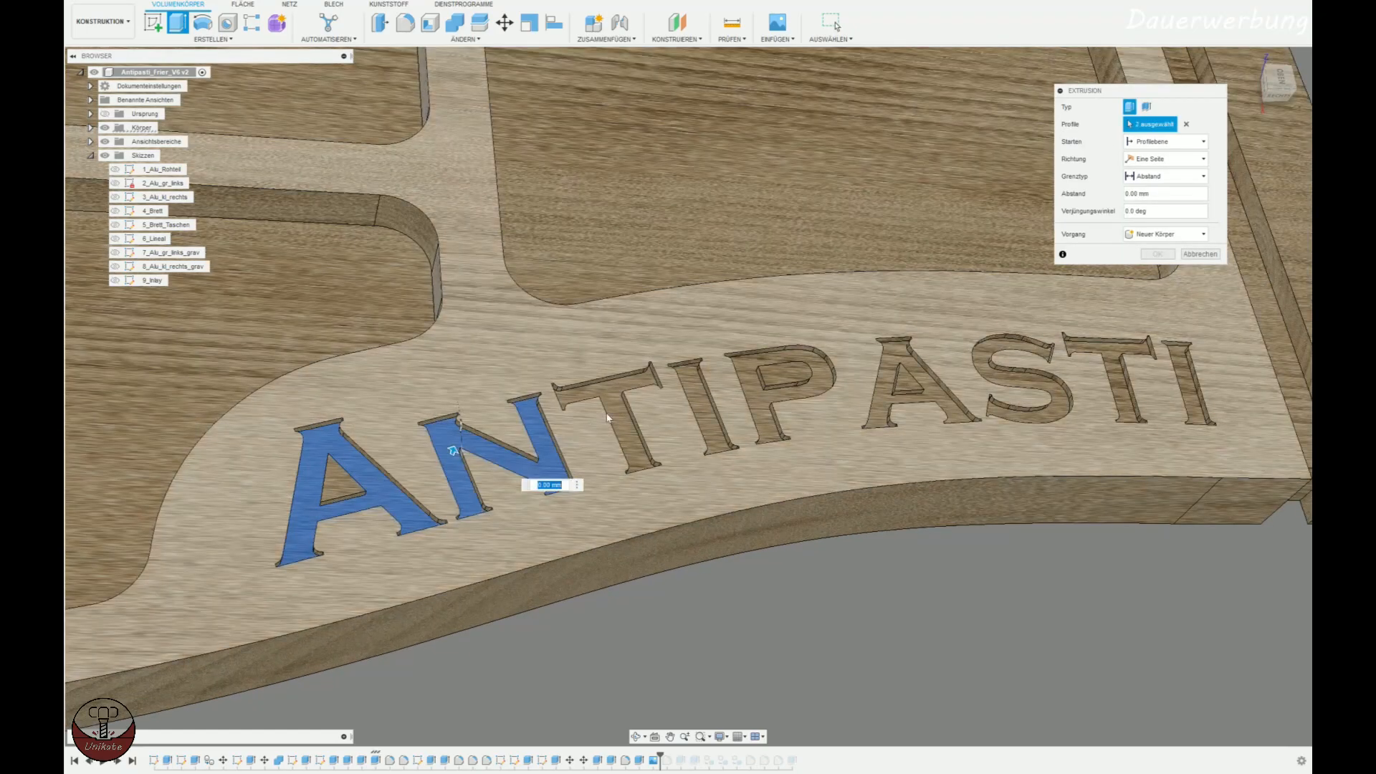
left_click(607, 418)
left_click(706, 409)
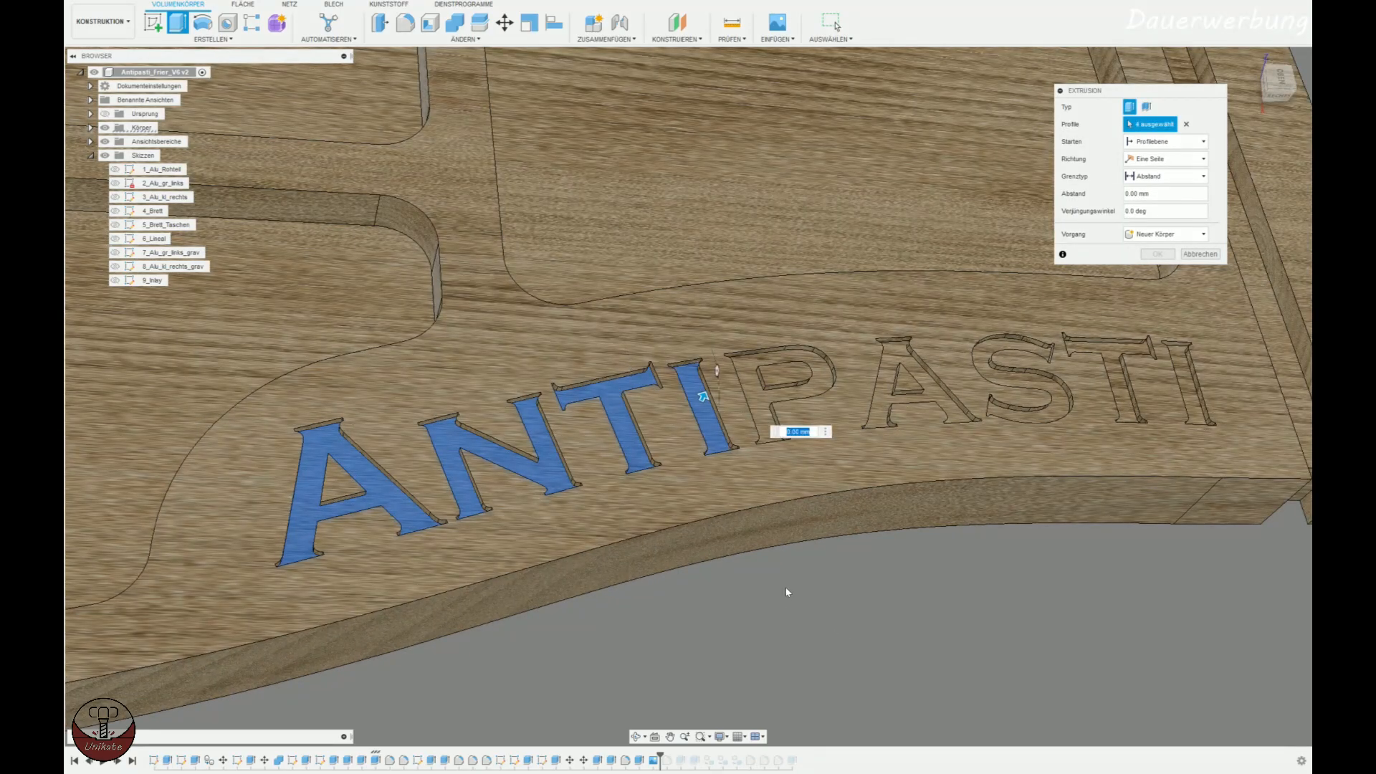
type("1.8")
key("Return")
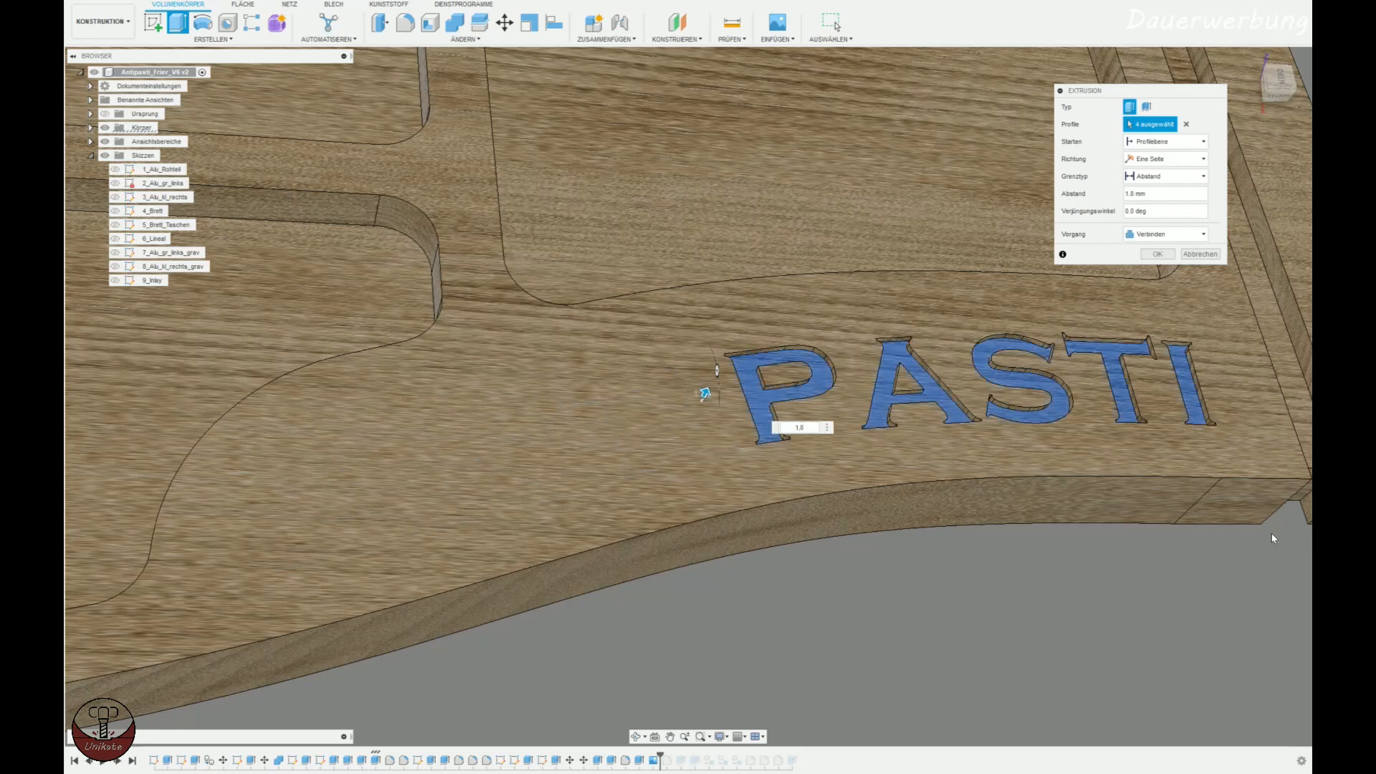
Try starting the letter extrusion from an object, using the board's top face as the reference.
left_click(1150, 141)
left_click(1154, 184)
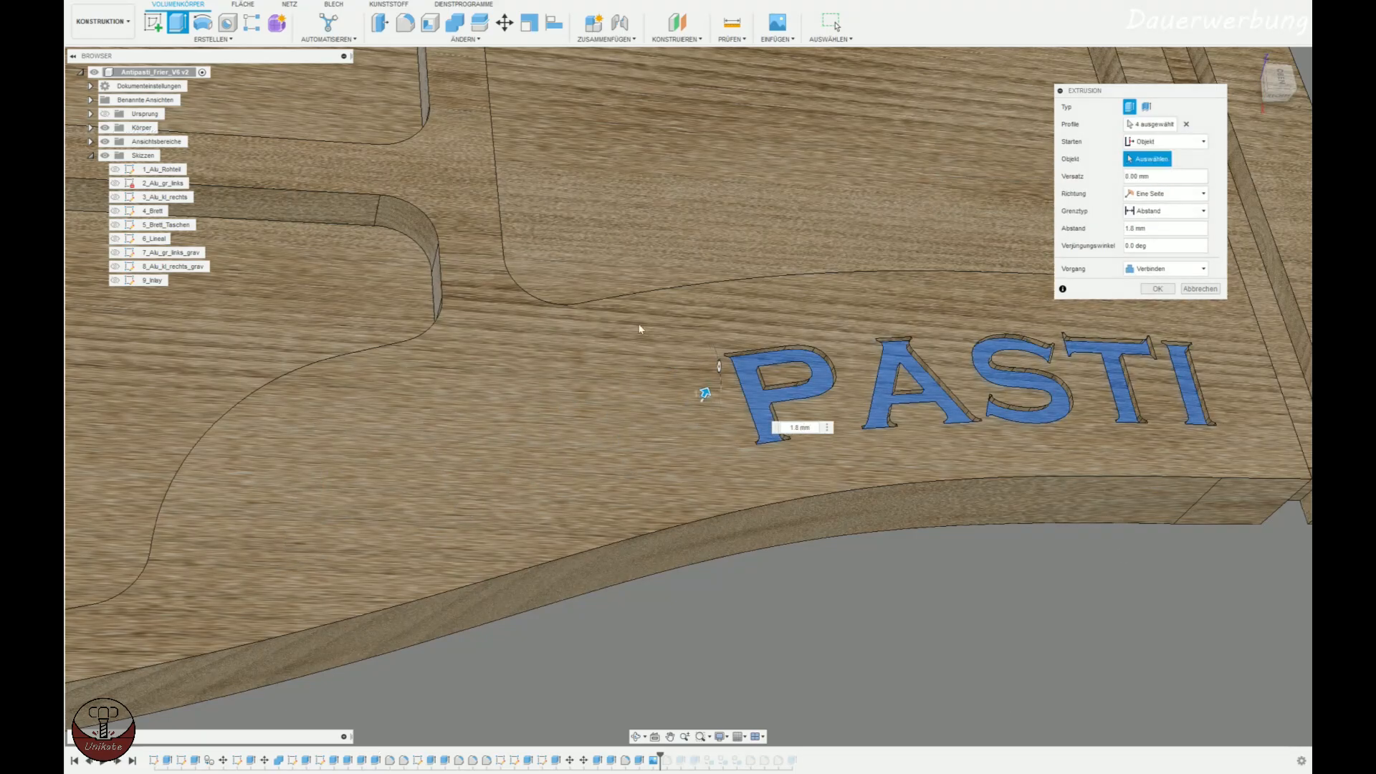
left_click(584, 320)
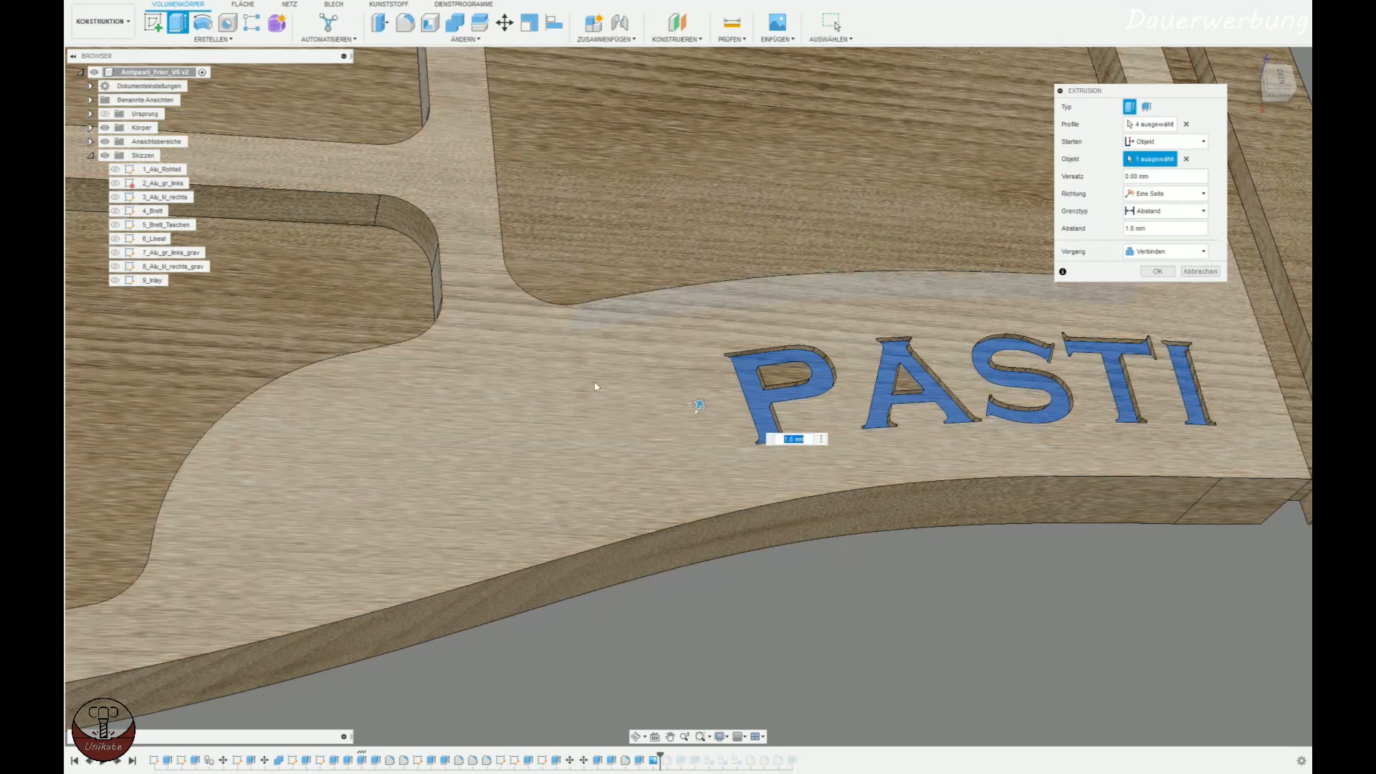
left_click(588, 377)
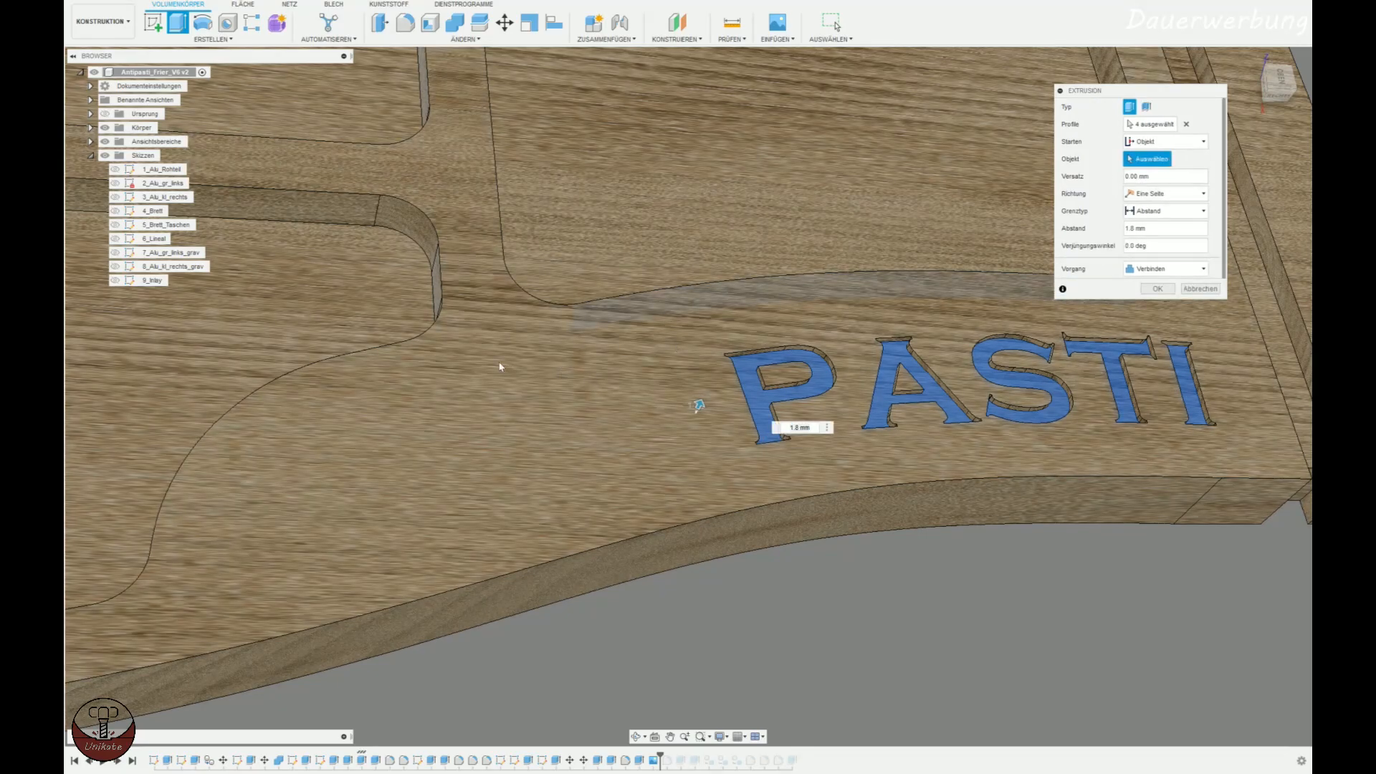
Start the letter extrusion at an offset of 100 mm and create it as a new body.
left_click(1168, 141)
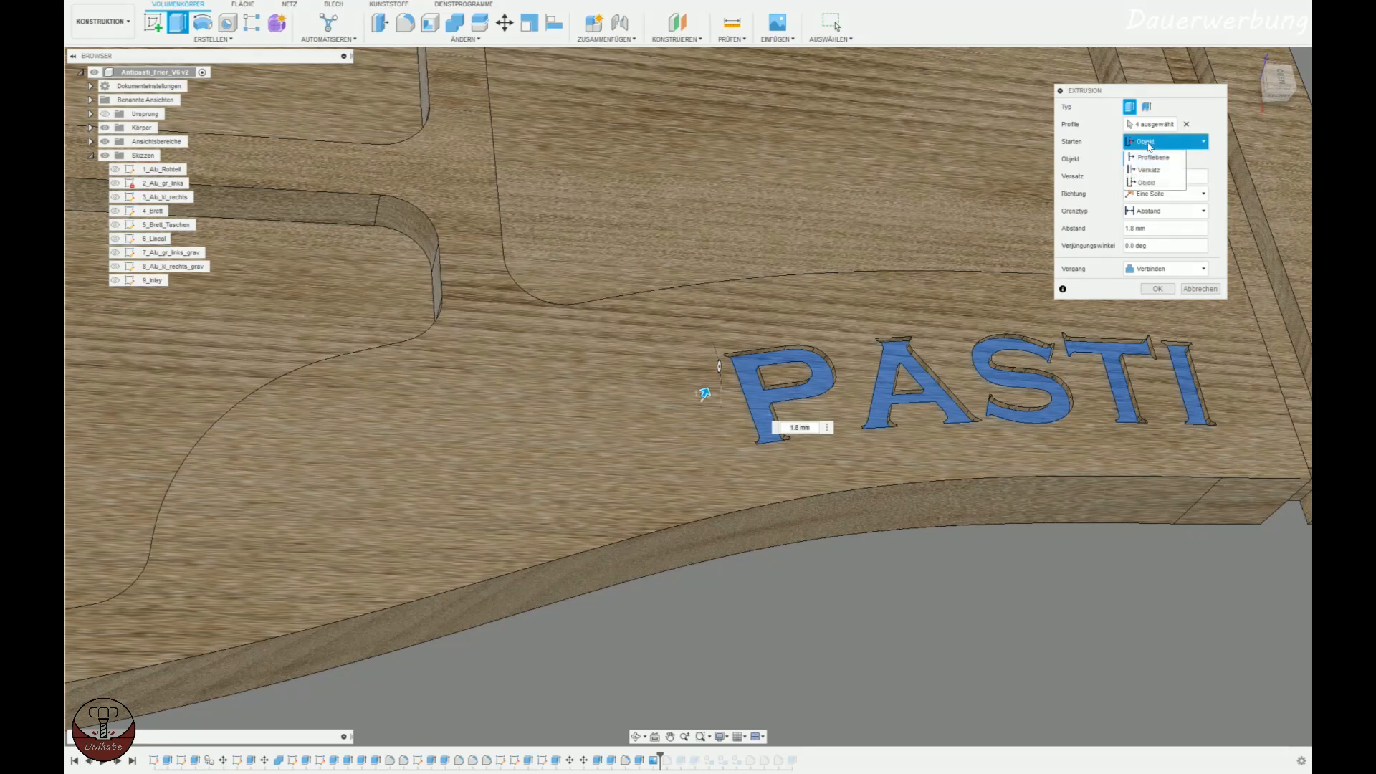
left_click(1153, 171)
double_click(1147, 158)
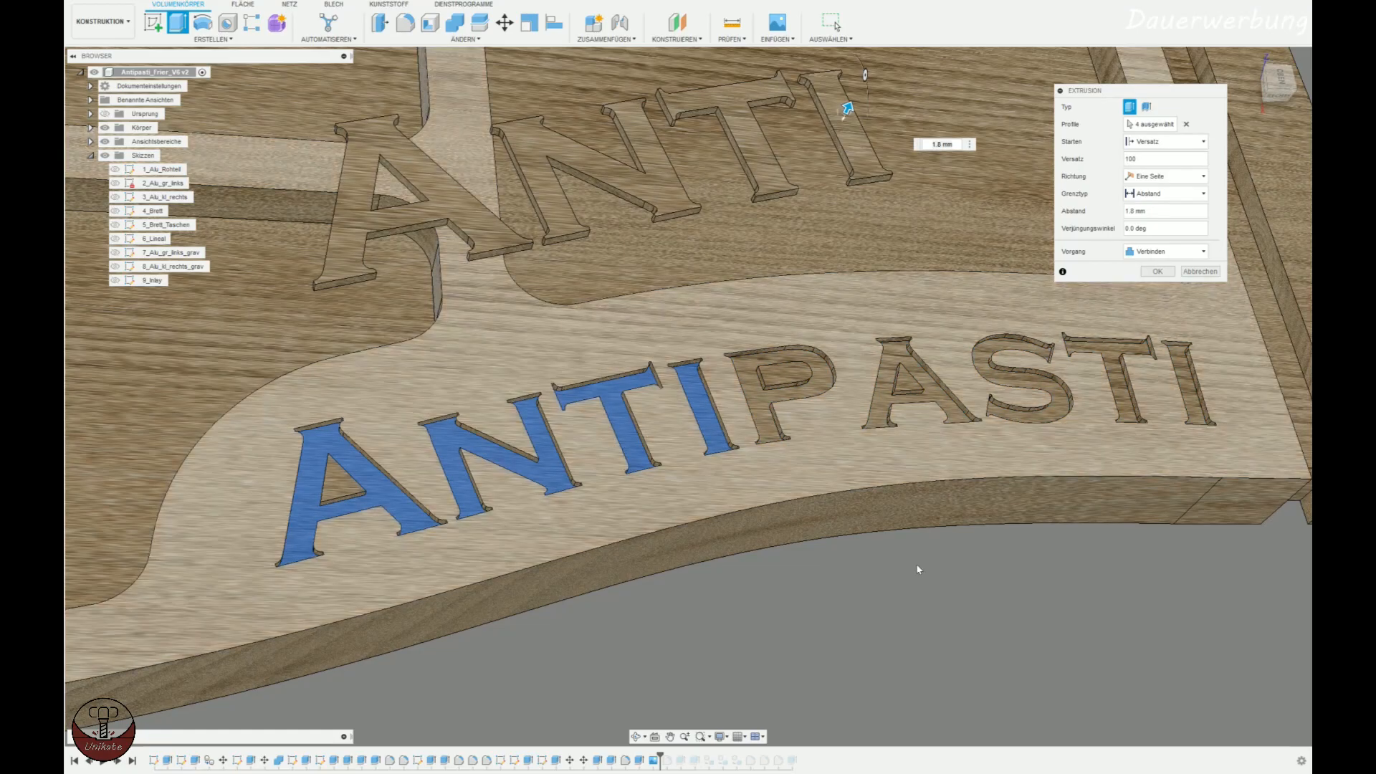
scroll(945, 537, "down", 3)
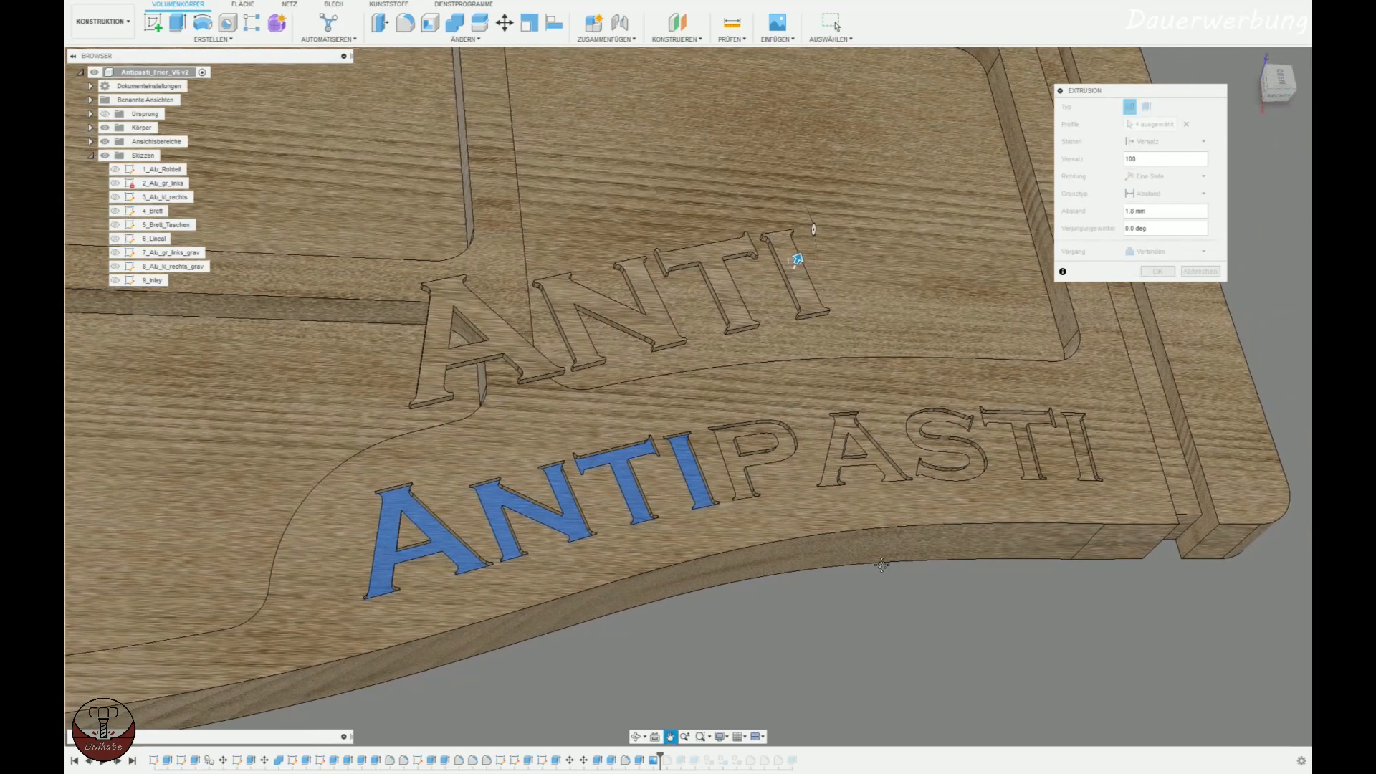
middle_click_drag(896, 555, 710, 297, "shift")
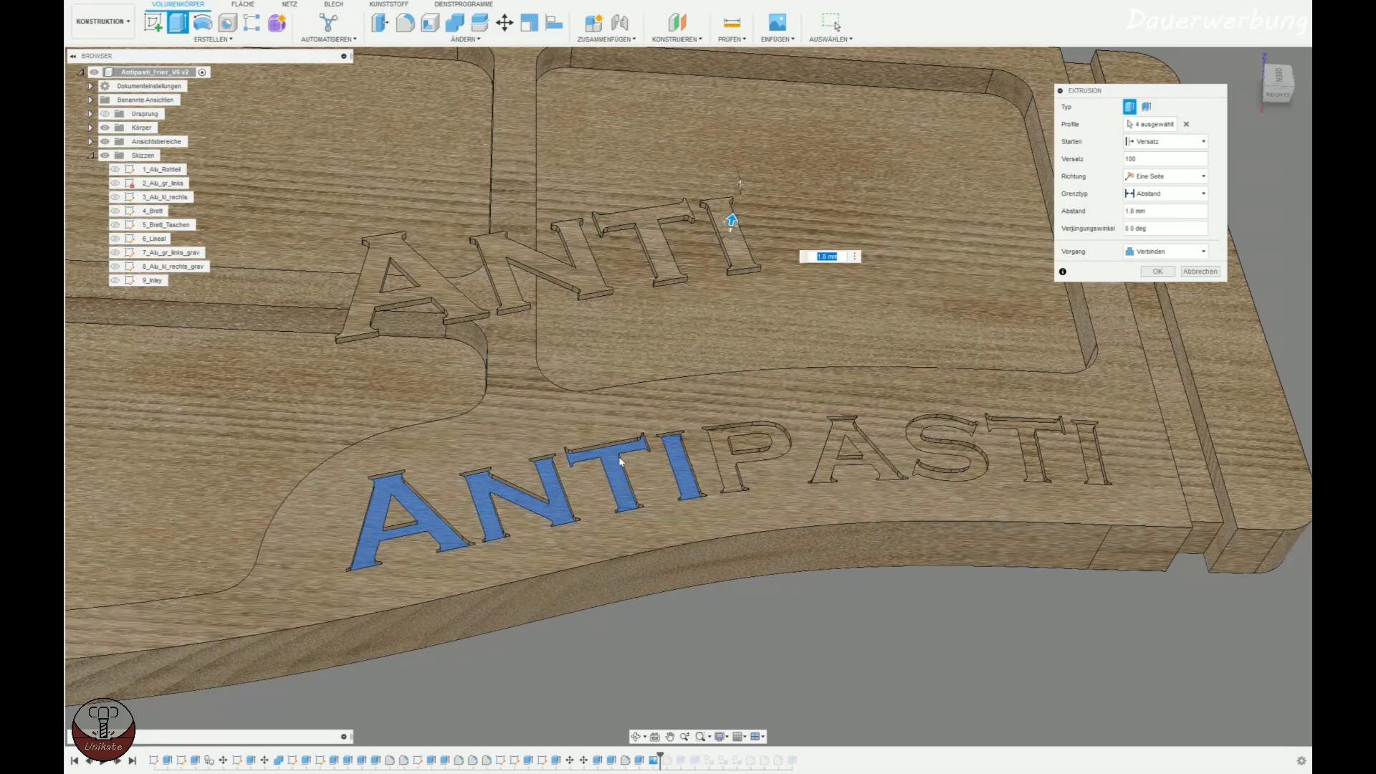
left_click(1176, 251)
left_click(1162, 305)
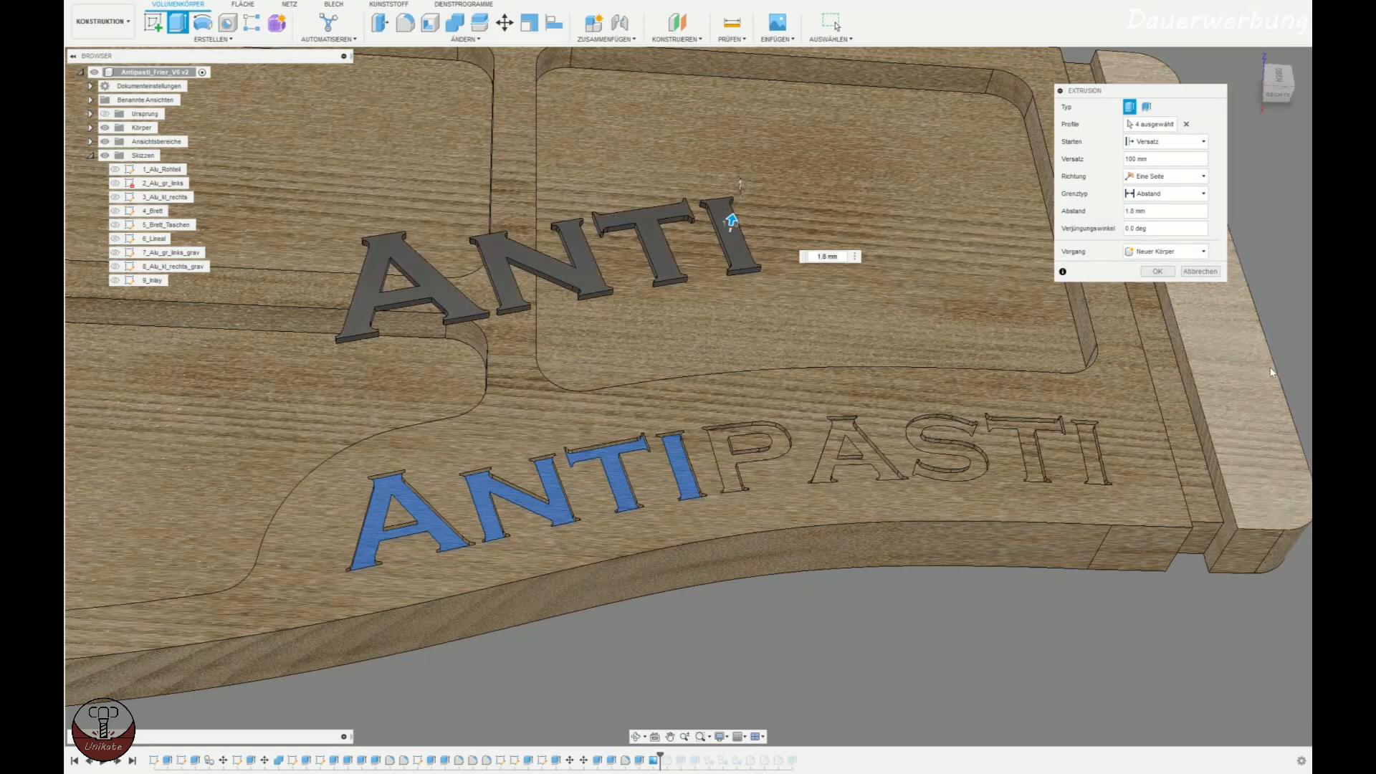
left_click(1168, 272)
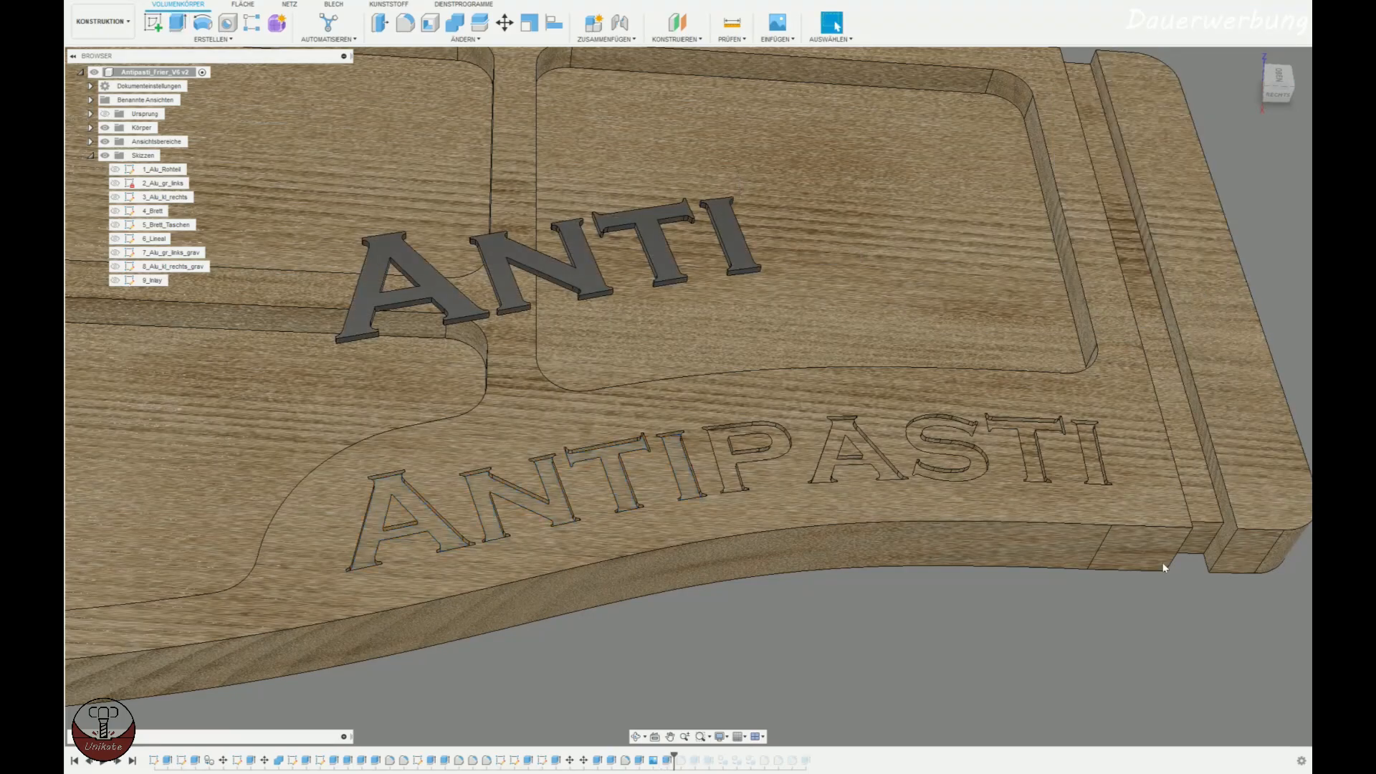
Hide the Brett body to isolate the extruded ANTI letters.
left_click(90, 127)
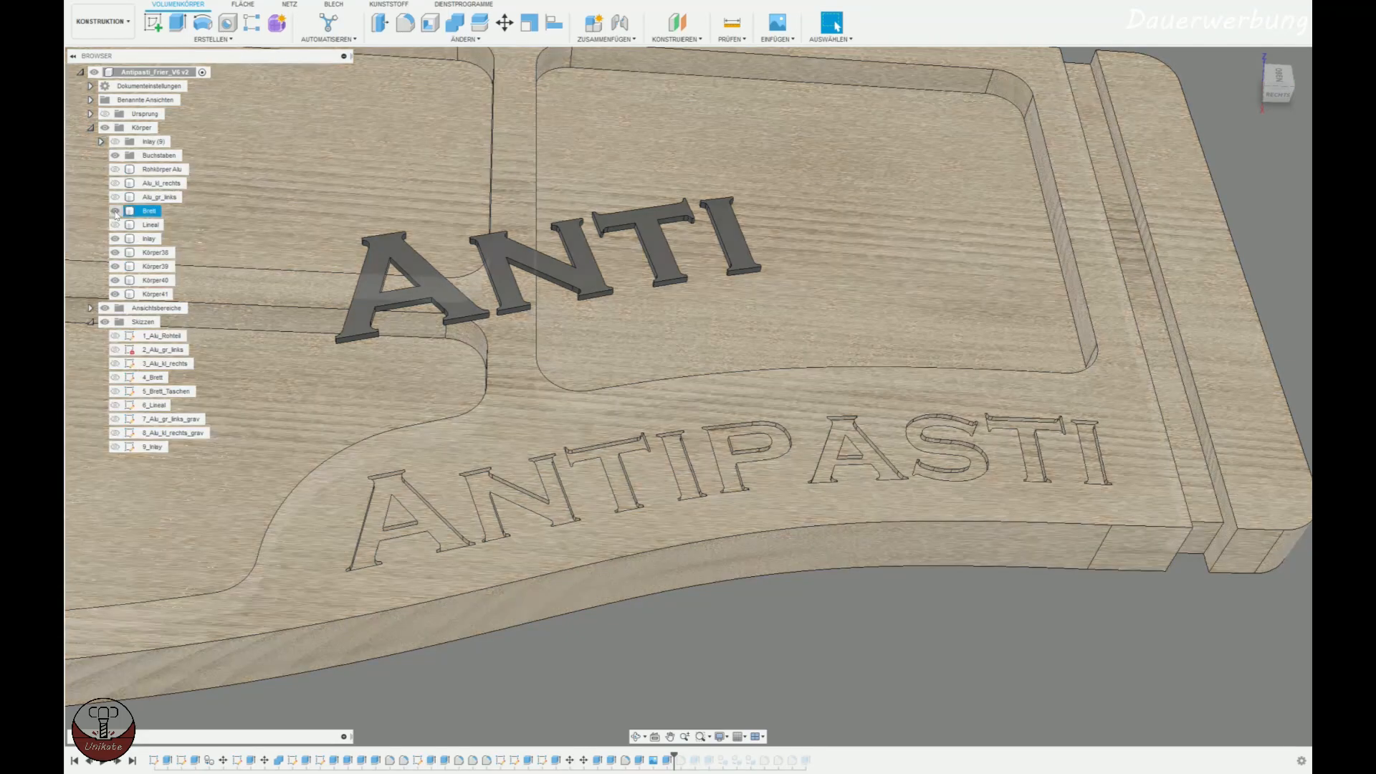
left_click(115, 212)
left_click(115, 212)
left_click(114, 212)
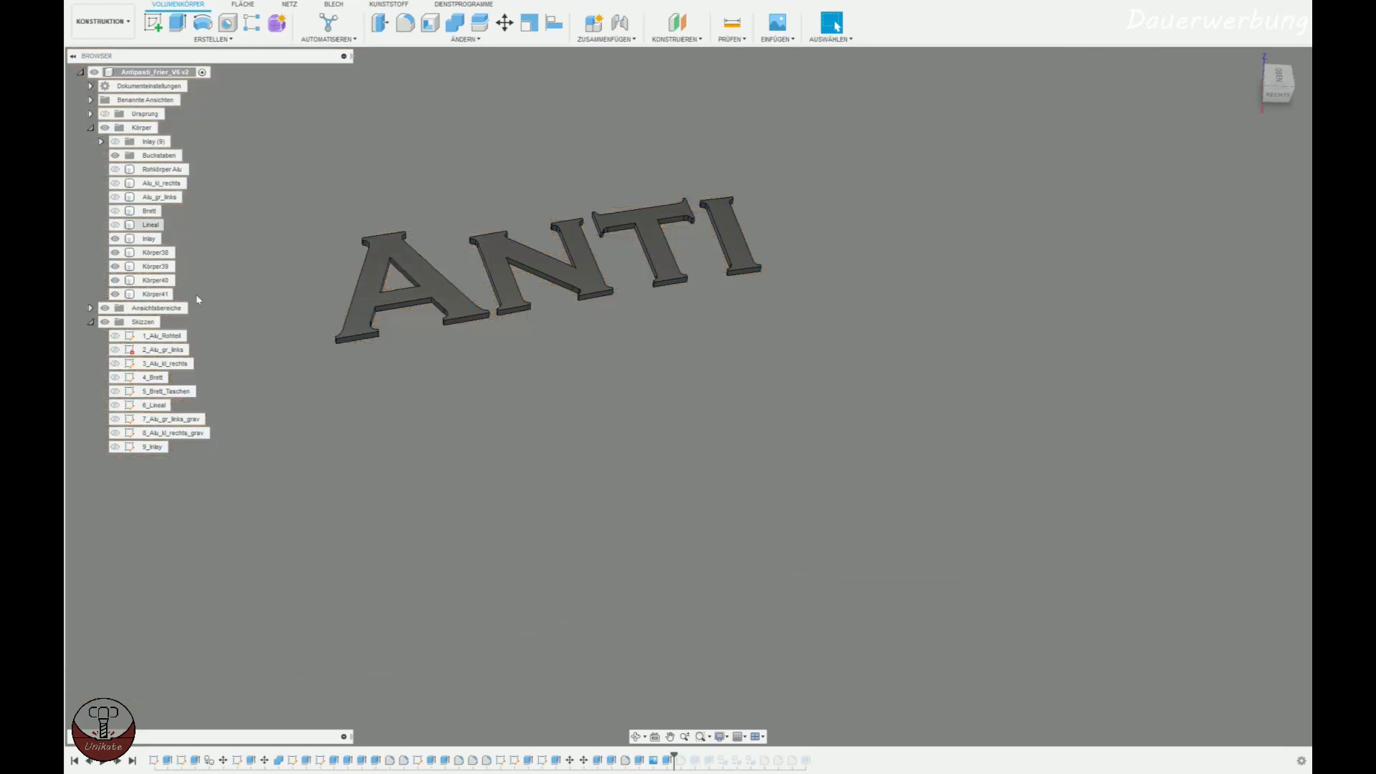
Create a sketch on the underside face of the extruded letter A.
mouse_move(353, 363)
middle_mouse_down("shift")
mouse_move(497, 304)
mouse_move(536, 266)
mouse_move(519, 229)
middle_mouse_up("shift")
middle_click_drag(566, 408, 946, 391)
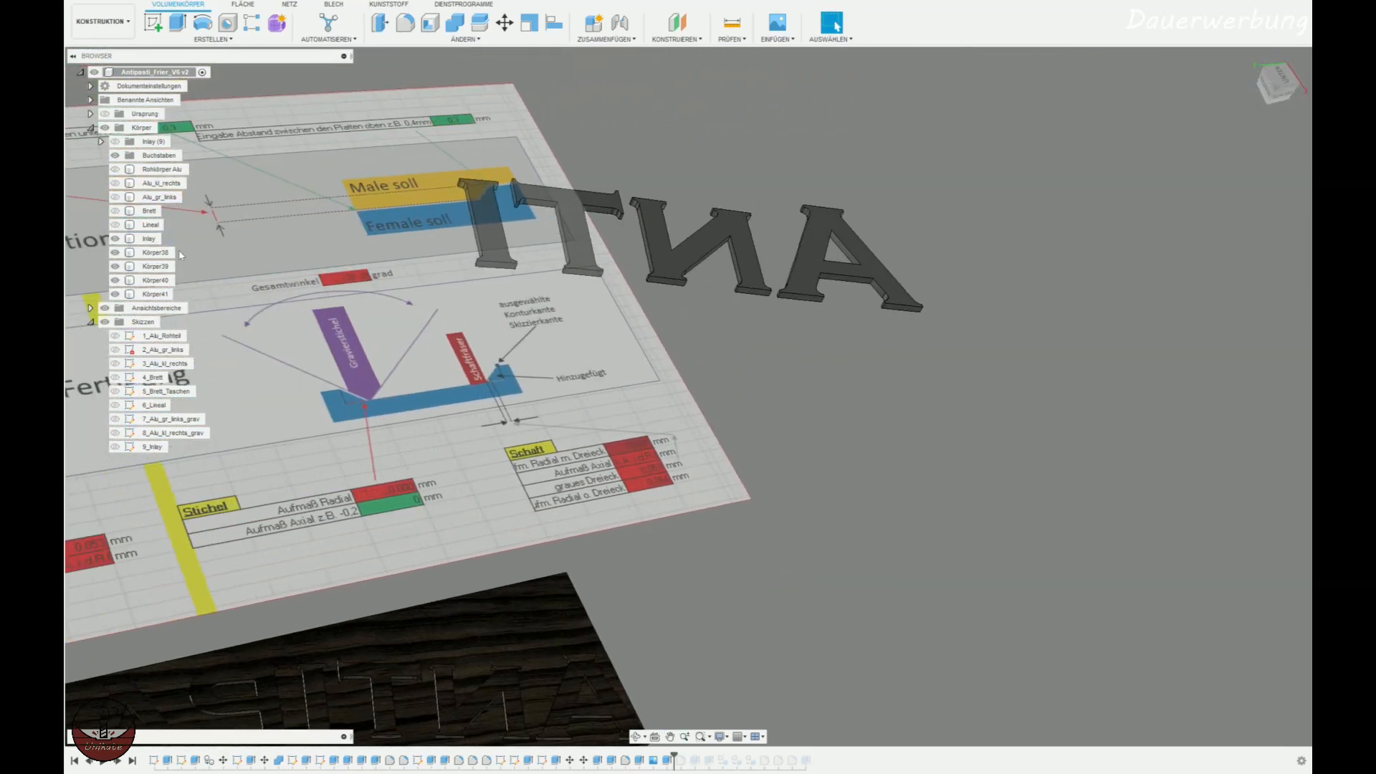
middle_click_drag(688, 373, 690, 388, "shift")
scroll(690, 389, "down", 3)
middle_click_drag(793, 389, 681, 434)
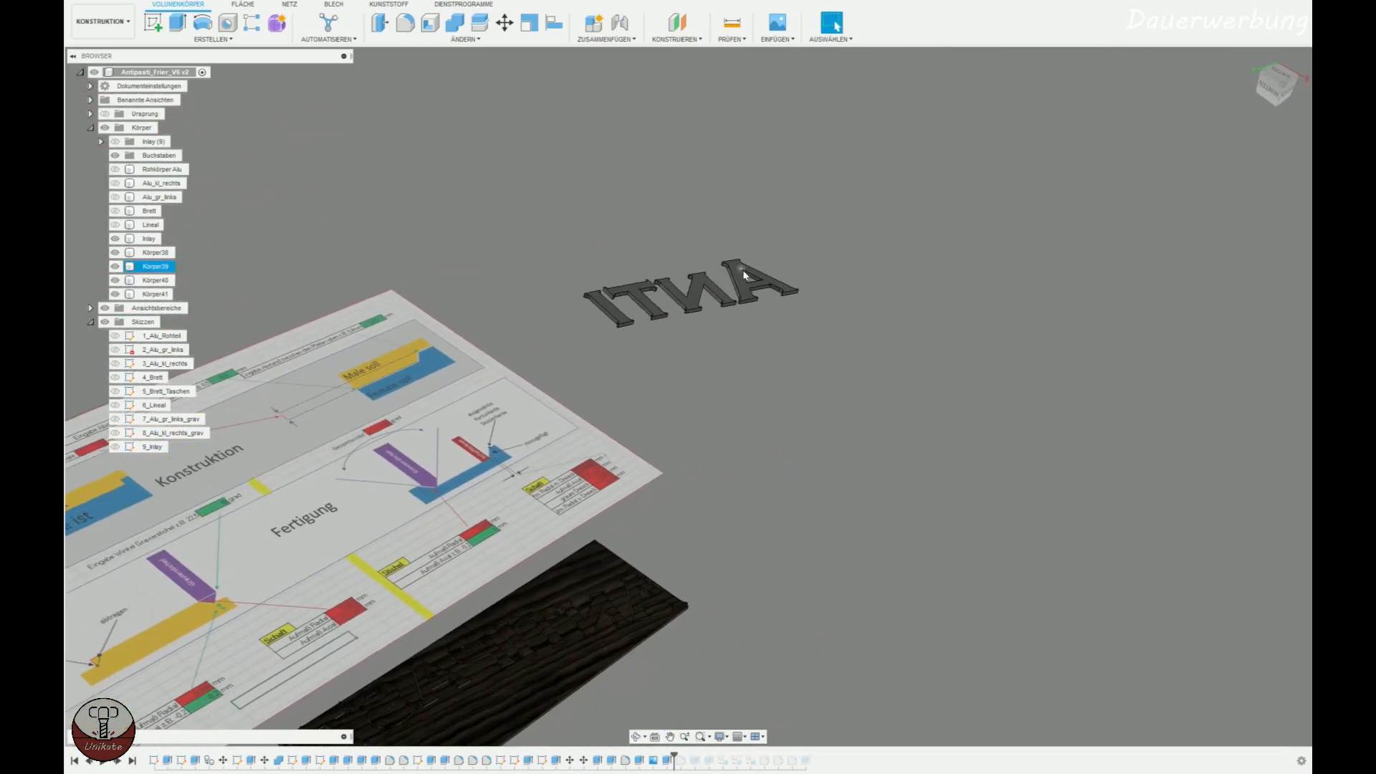
left_click(743, 271)
left_click(152, 26)
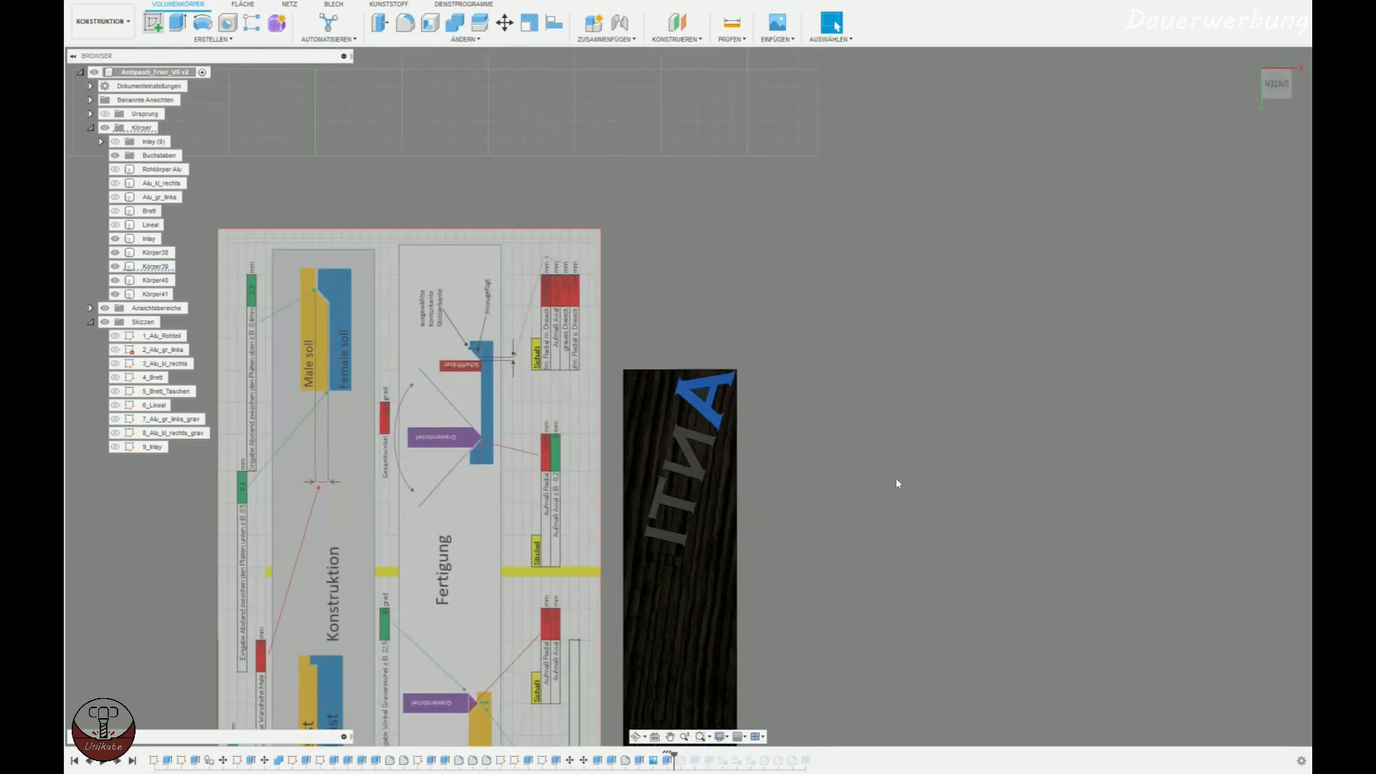
left_click(1300, 72)
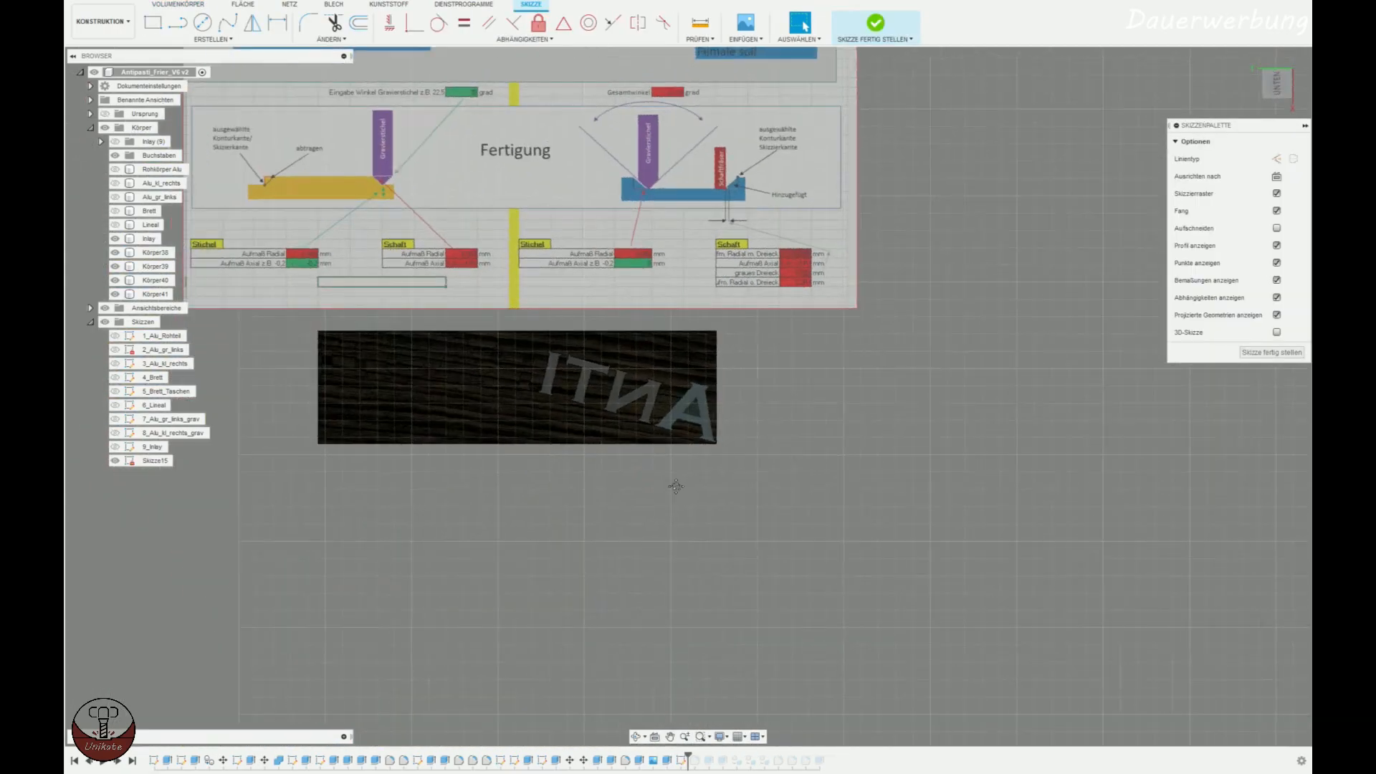
middle_click_drag(677, 486, 691, 459)
scroll(729, 448, "up", 3)
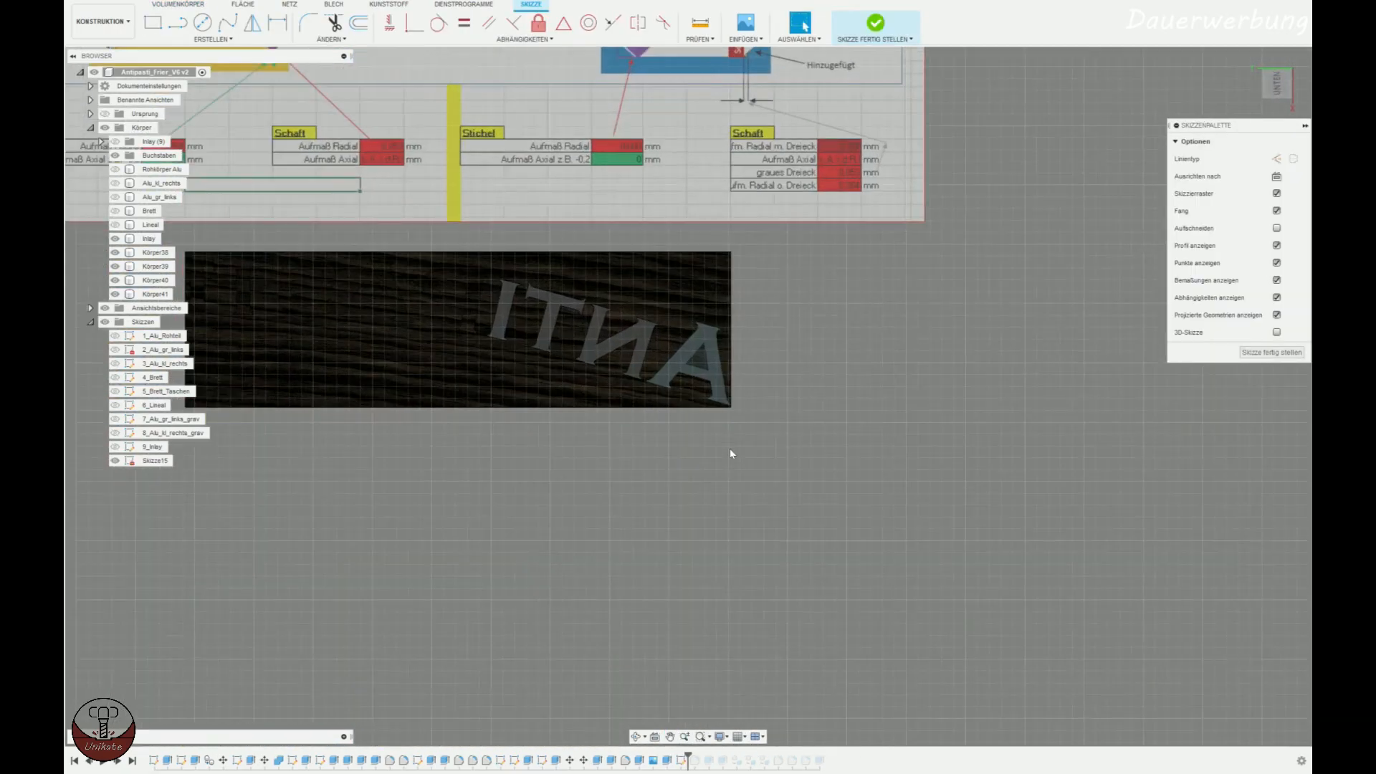
Hide the Inlay body beneath the letters, keeping all four letter bodies shown.
left_click(115, 253)
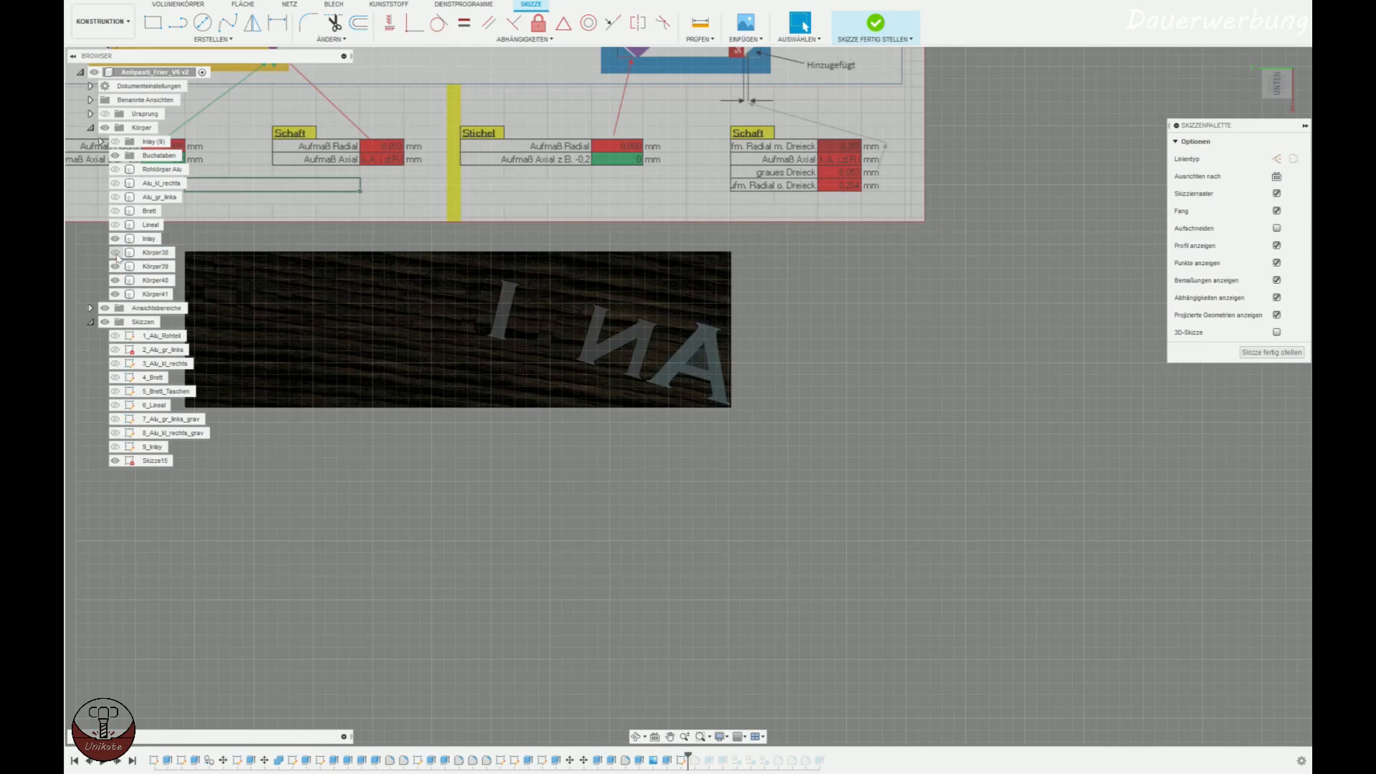
left_click(115, 238)
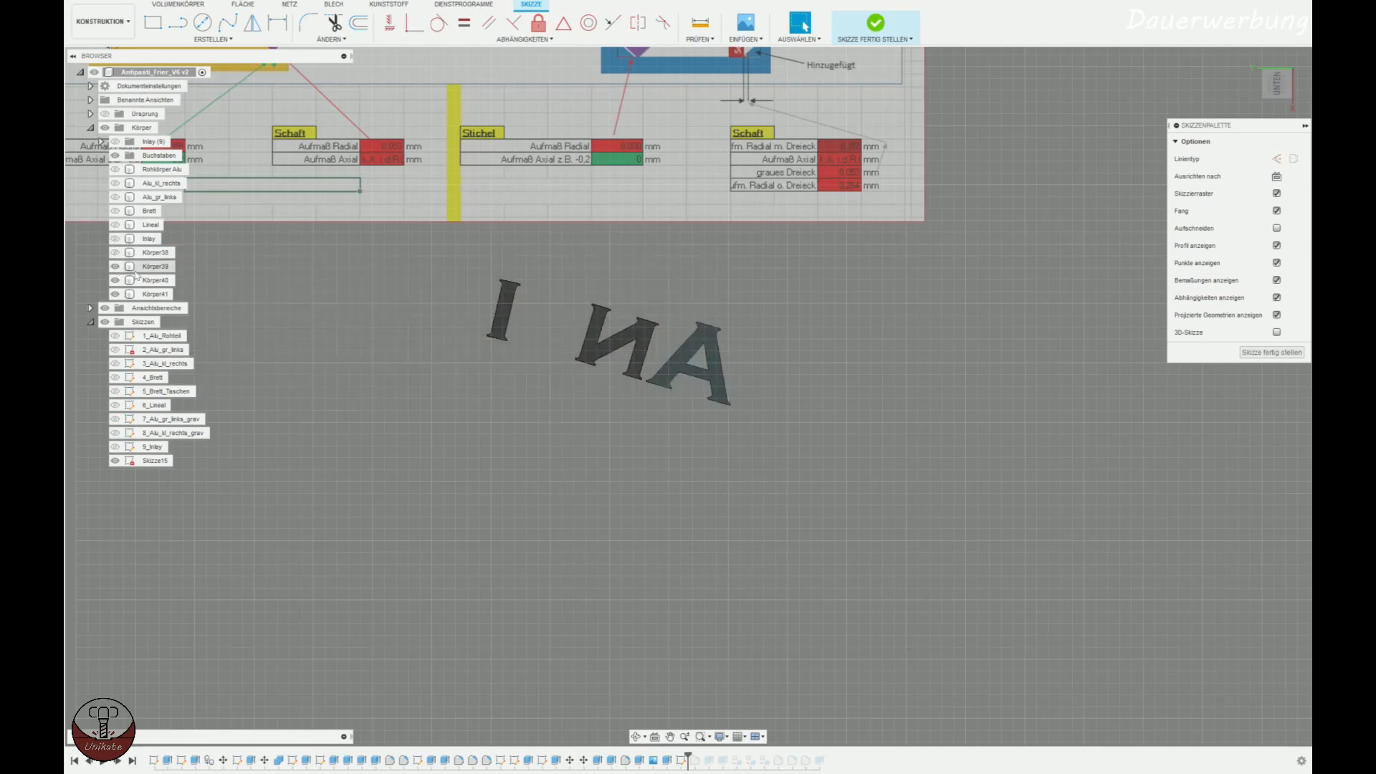
left_click(114, 252)
Sketch a rectangle enclosing all four ANTI letters and finish the sketch.
key("r")
left_click(305, 235)
left_click(810, 457)
middle_click_drag(1018, 582, 979, 409, "shift")
left_click(871, 25)
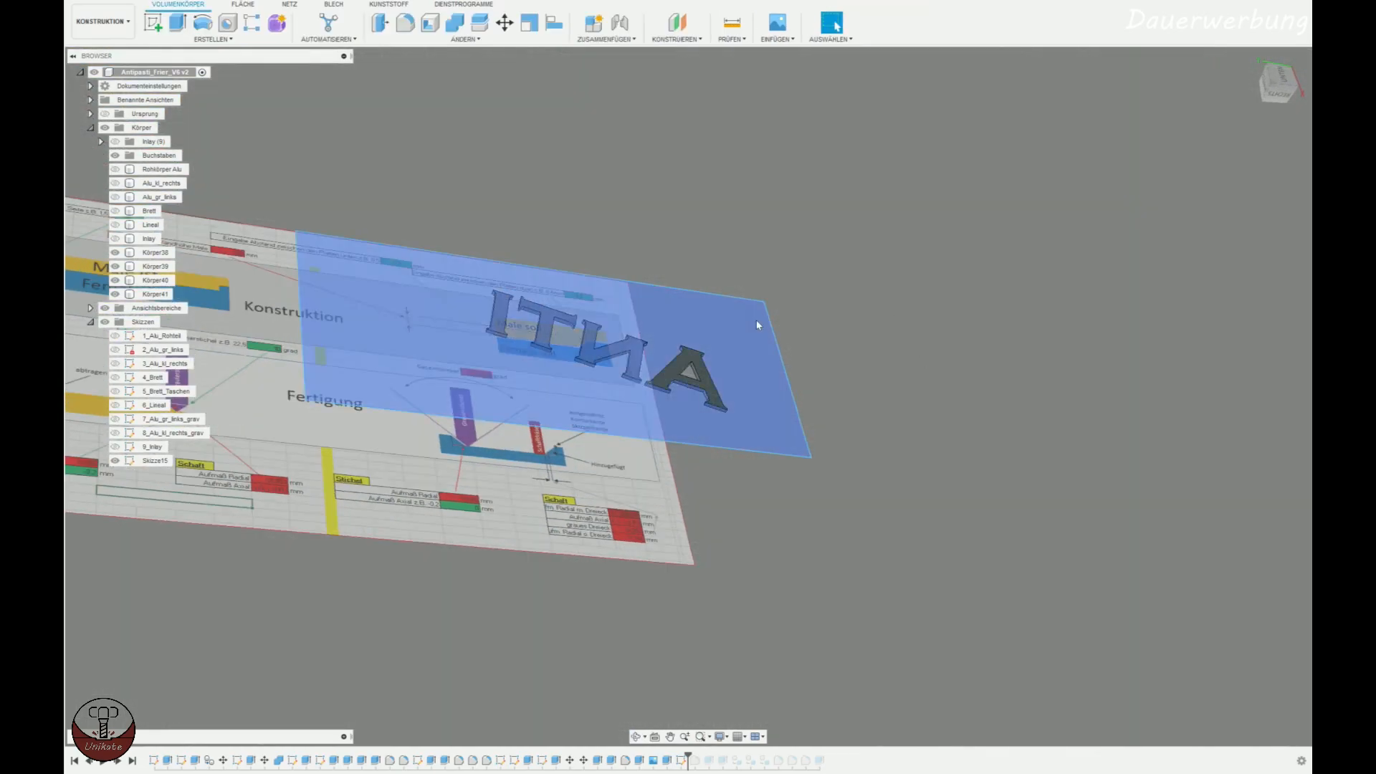
Extrude the rectangle together with the letter A's profiles by 4 mm - 1.8 mm, joining it to the letters.
left_click(755, 319)
left_click(176, 23)
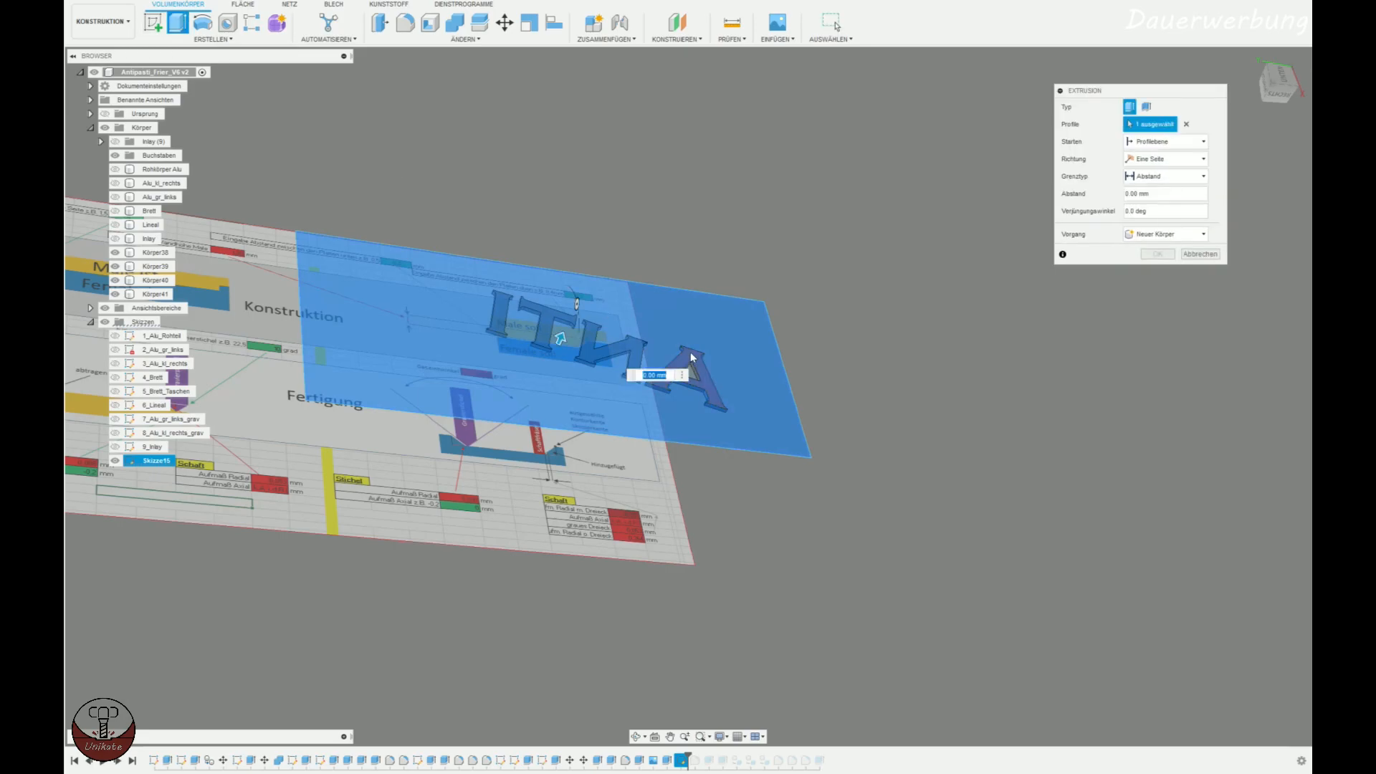
left_click(690, 371)
scroll(689, 371, "up", 2)
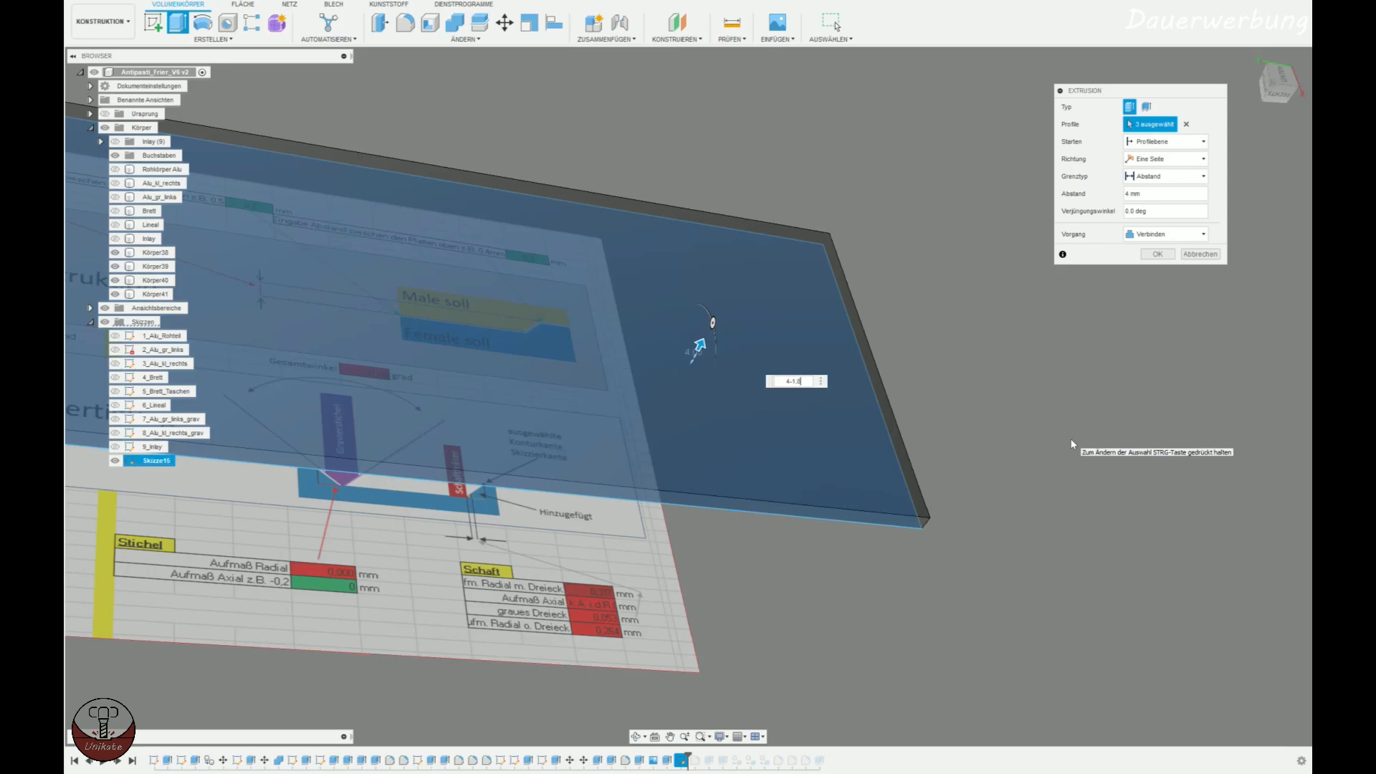
key("Return")
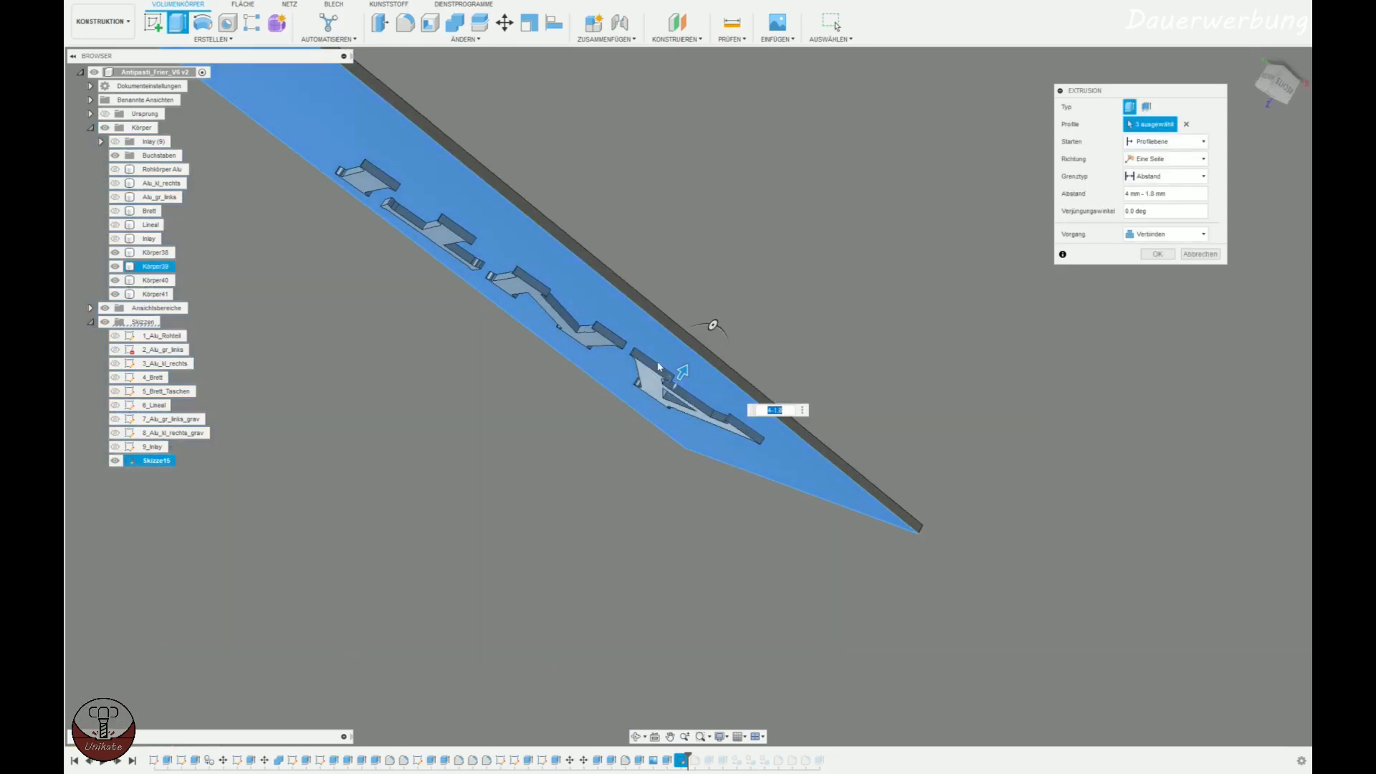
middle_click_drag(833, 444, 874, 452, "shift")
left_click(1156, 255)
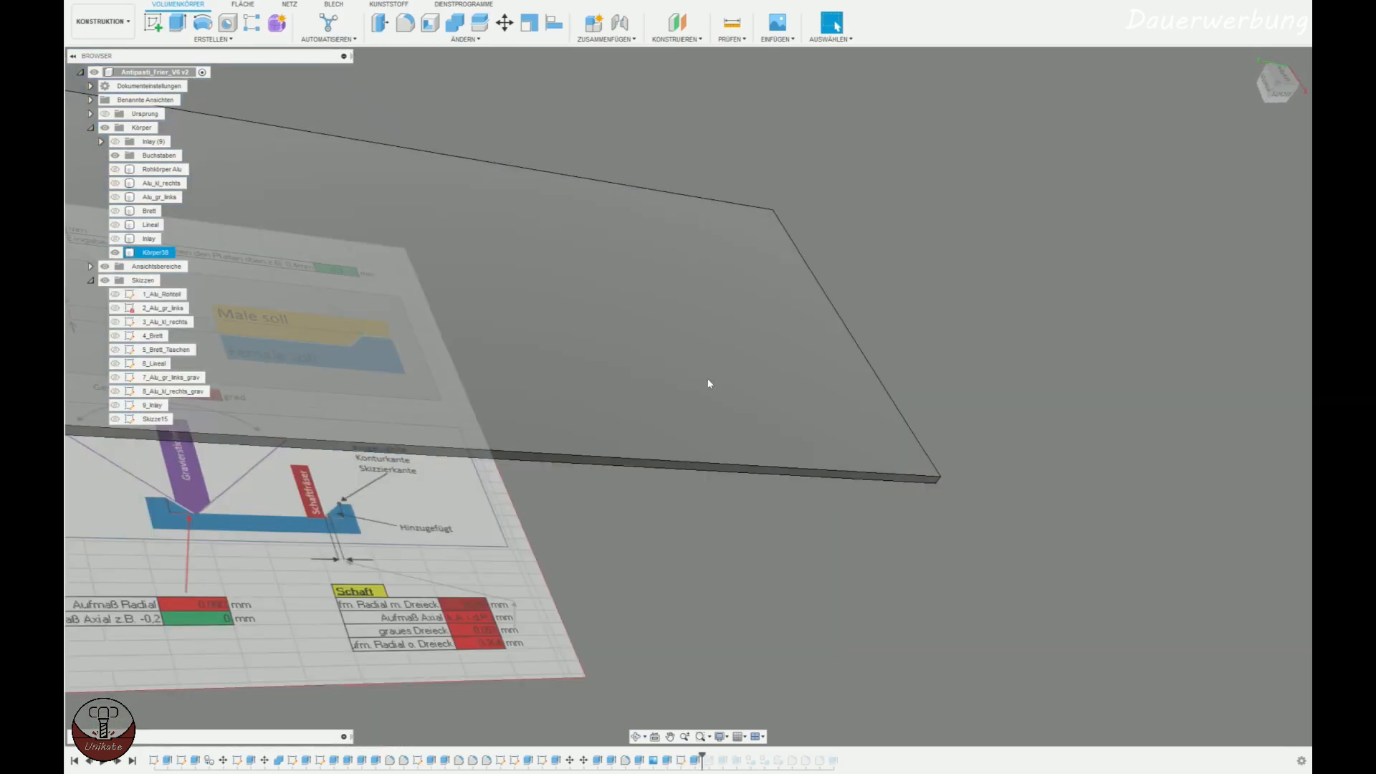
Measure the thickness of the base plate on its corner edge.
scroll(946, 501, "up", 2)
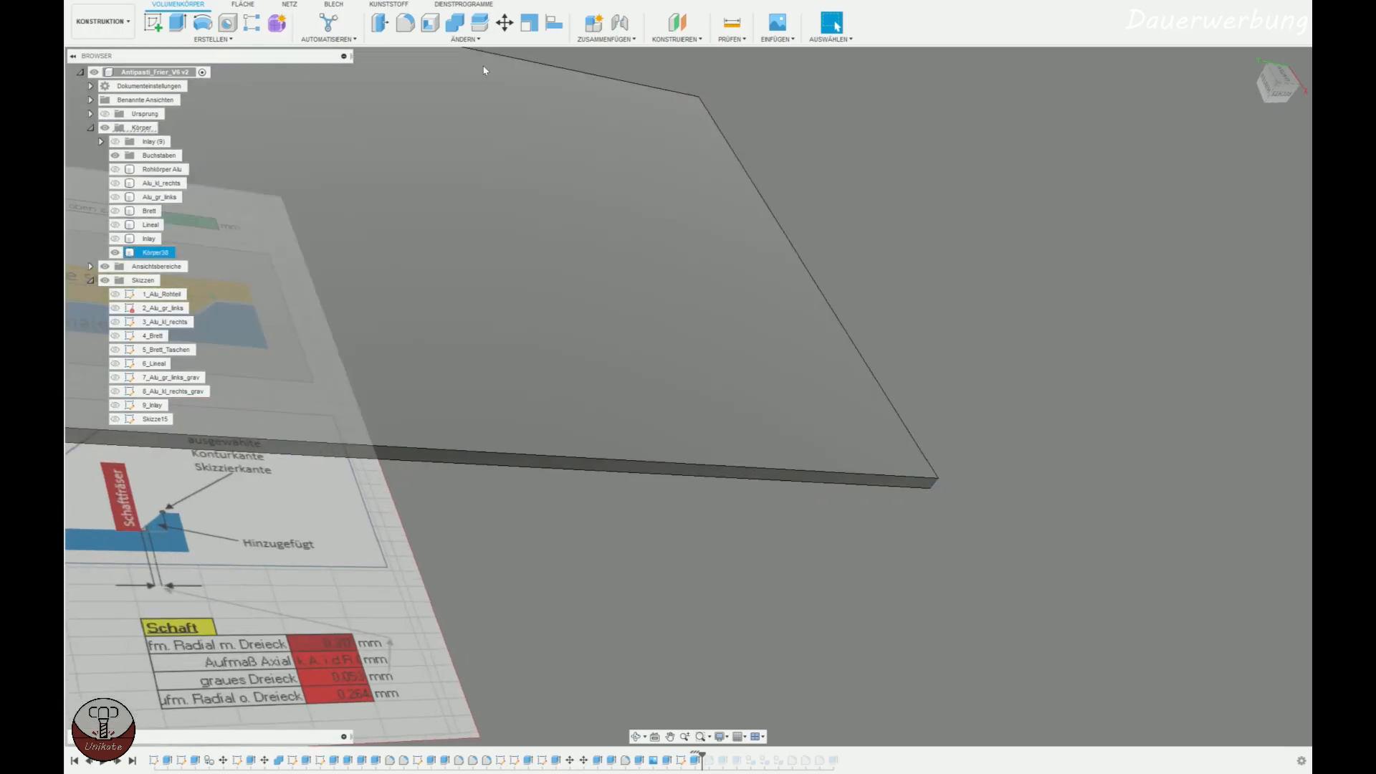
left_click(738, 27)
left_click(935, 484)
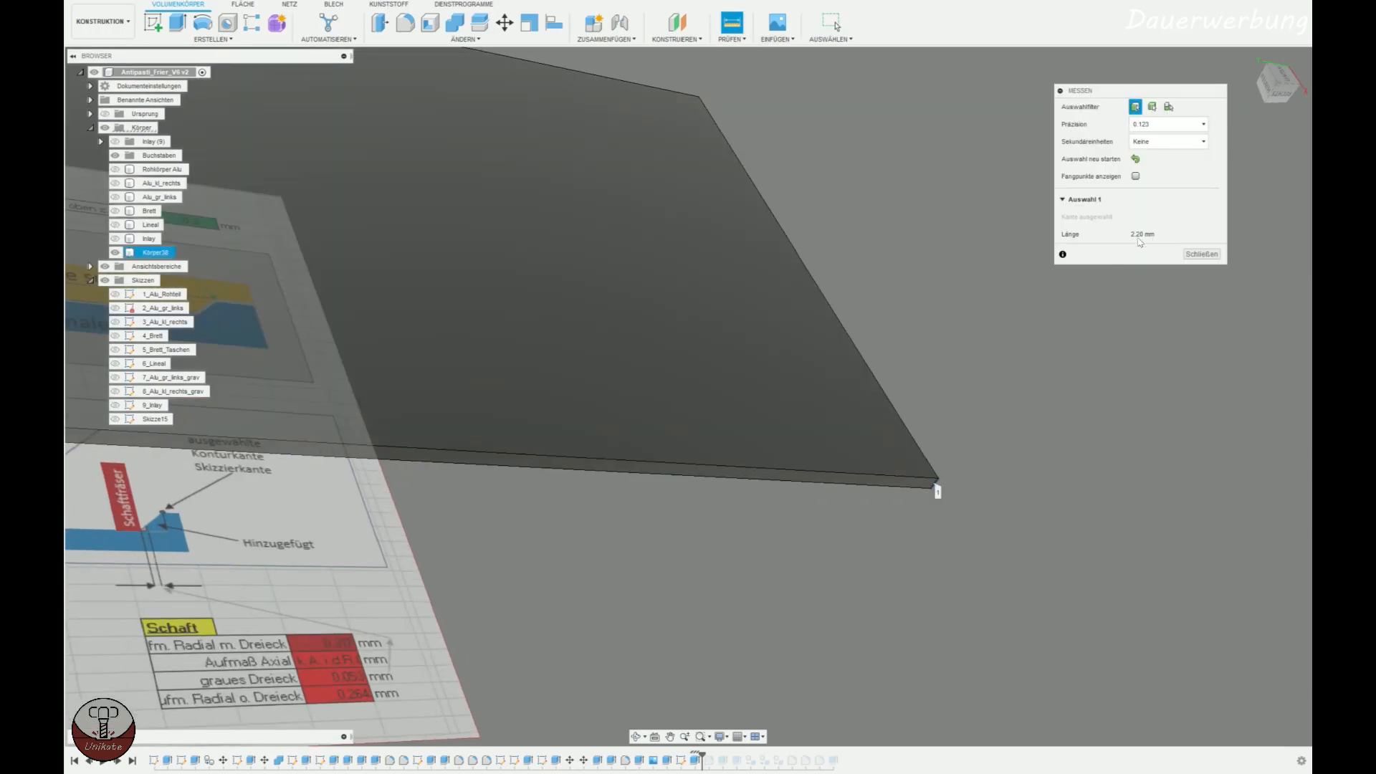
left_click(1213, 255)
Undo the base plate's extrusion and the rectangle sketch, returning to the four separate ANTI letter bodies.
middle_click_drag(885, 357, 629, 269, "shift")
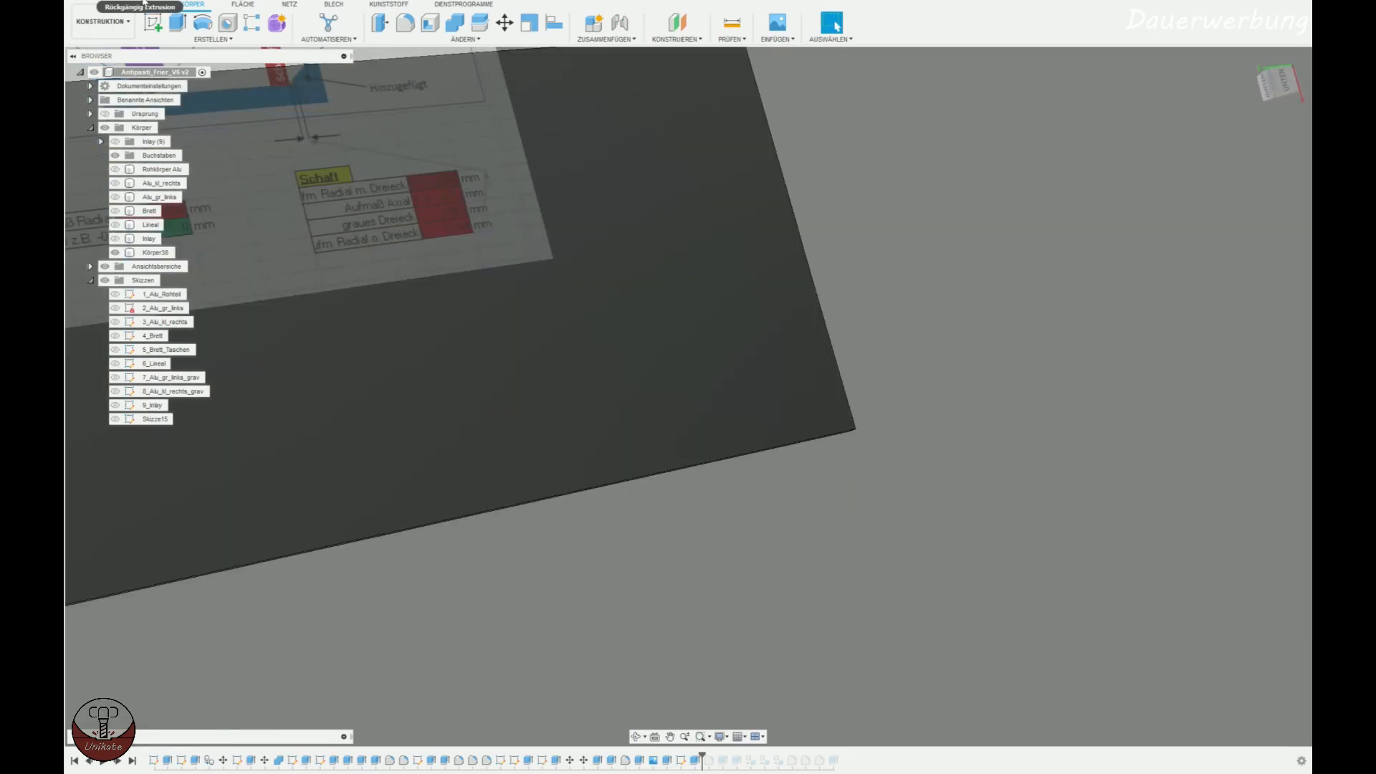
left_click(144, 2)
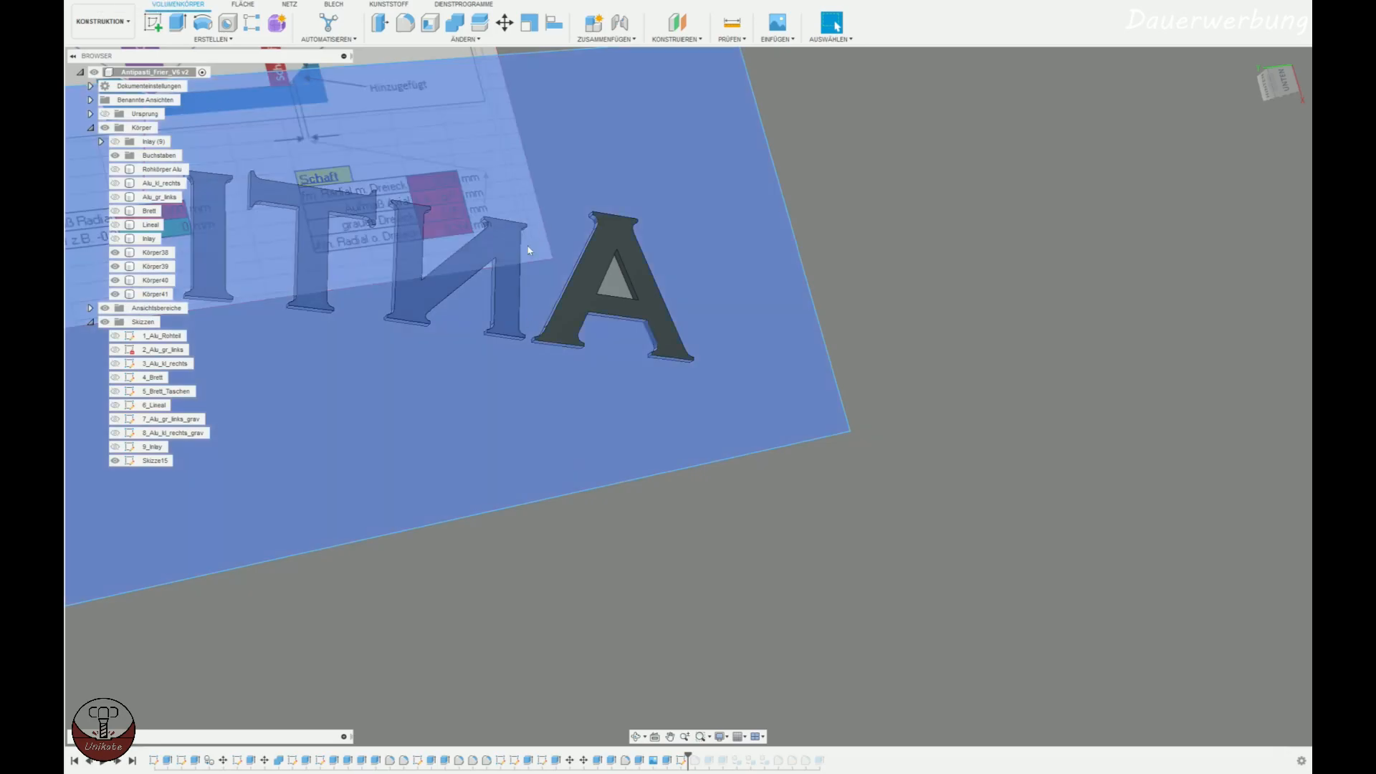
middle_click_drag(598, 439, 611, 163, "shift")
left_click(138, 4)
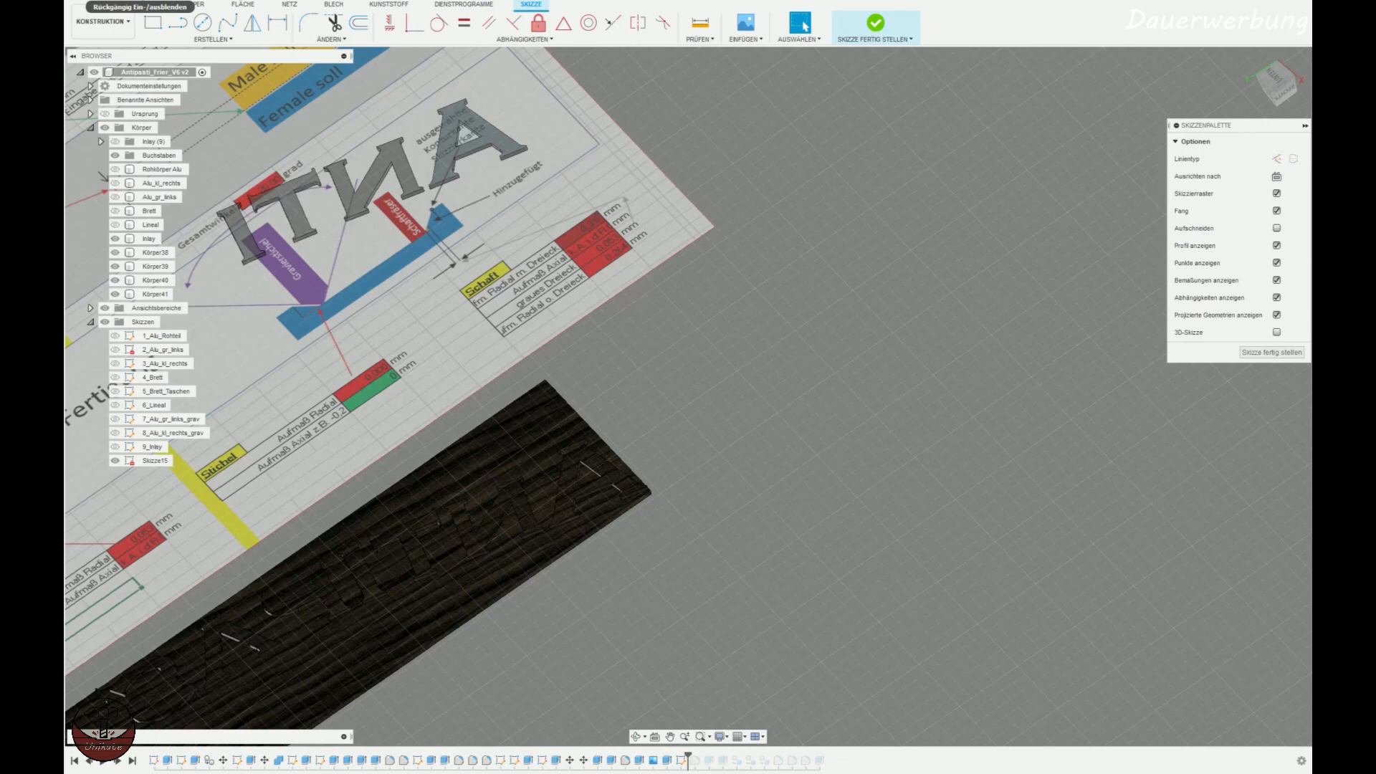
left_click(137, 4)
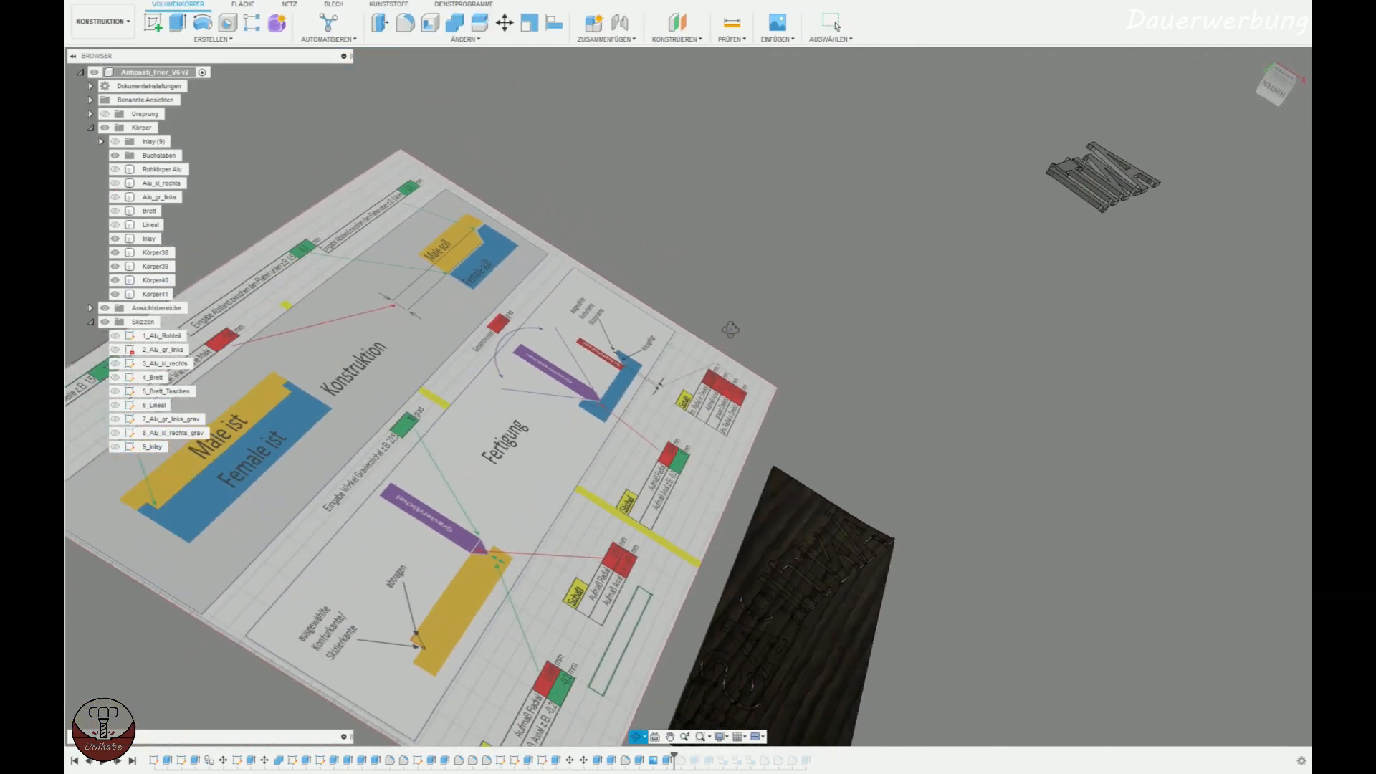
Hide the Inlay body and the reference canvases, leaving only the four ANTI letters shown.
left_click(115, 239)
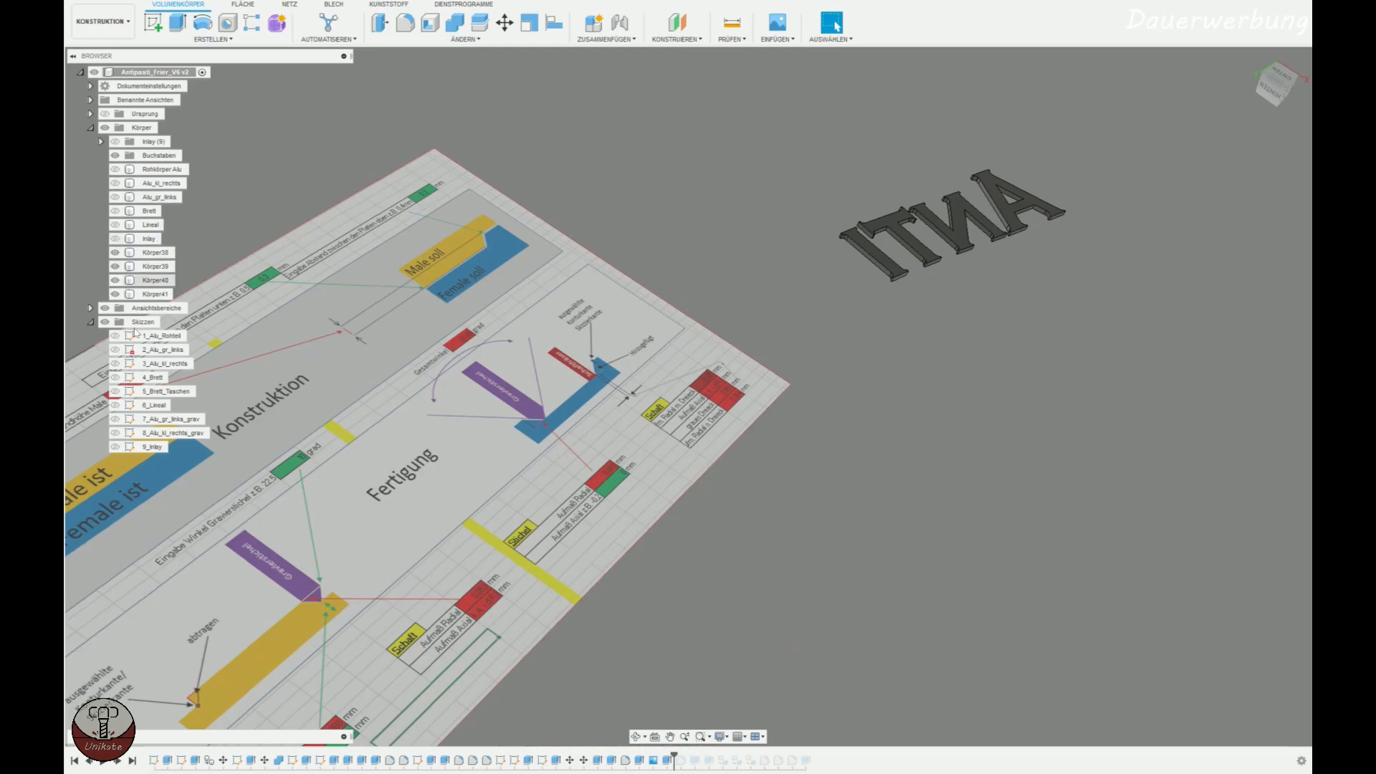
left_click(105, 307)
middle_click_drag(880, 380, 646, 375, "shift")
Start a sketch on the letter A's flat face, draw a rectangle around all four ANTI letters and finish the sketch.
left_click(523, 391)
left_click(155, 32)
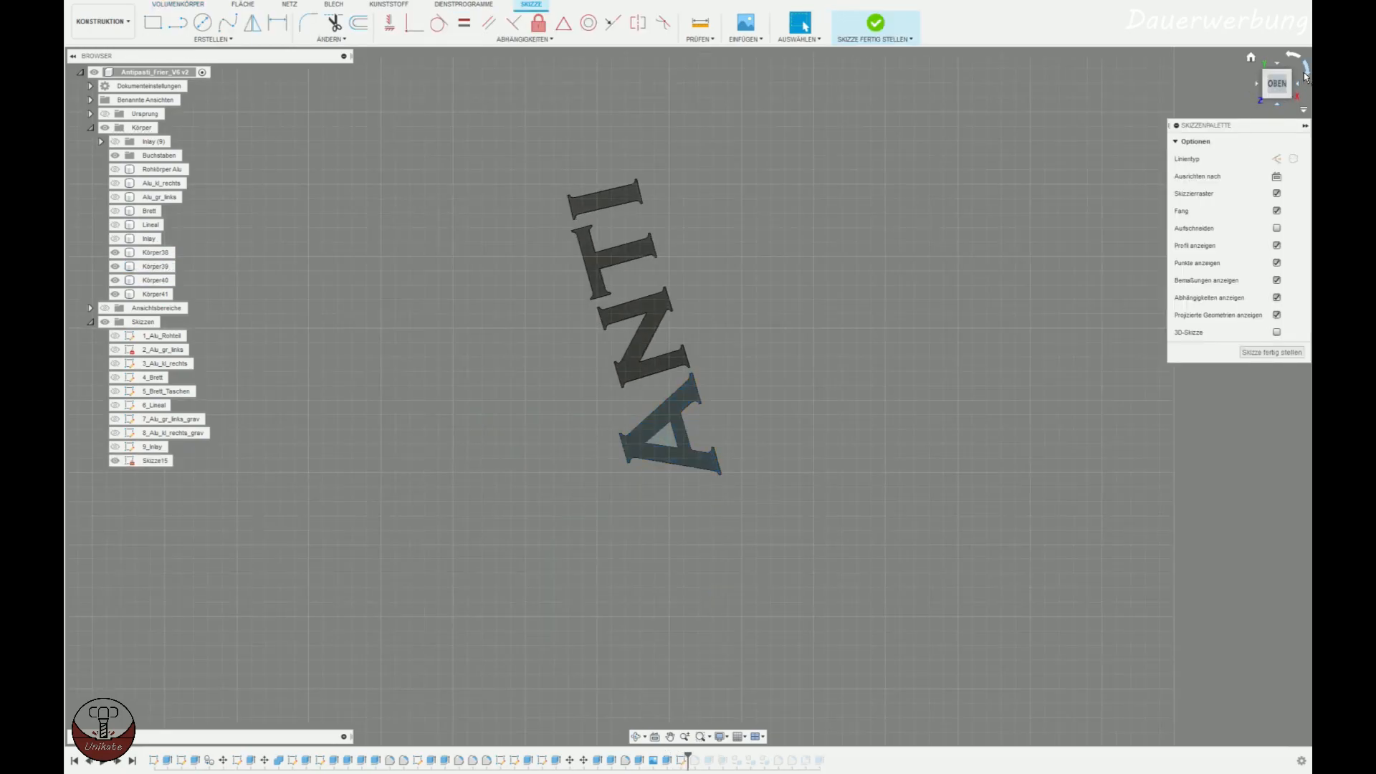
left_click(1306, 72)
key("r")
left_click(266, 223)
left_click(770, 506)
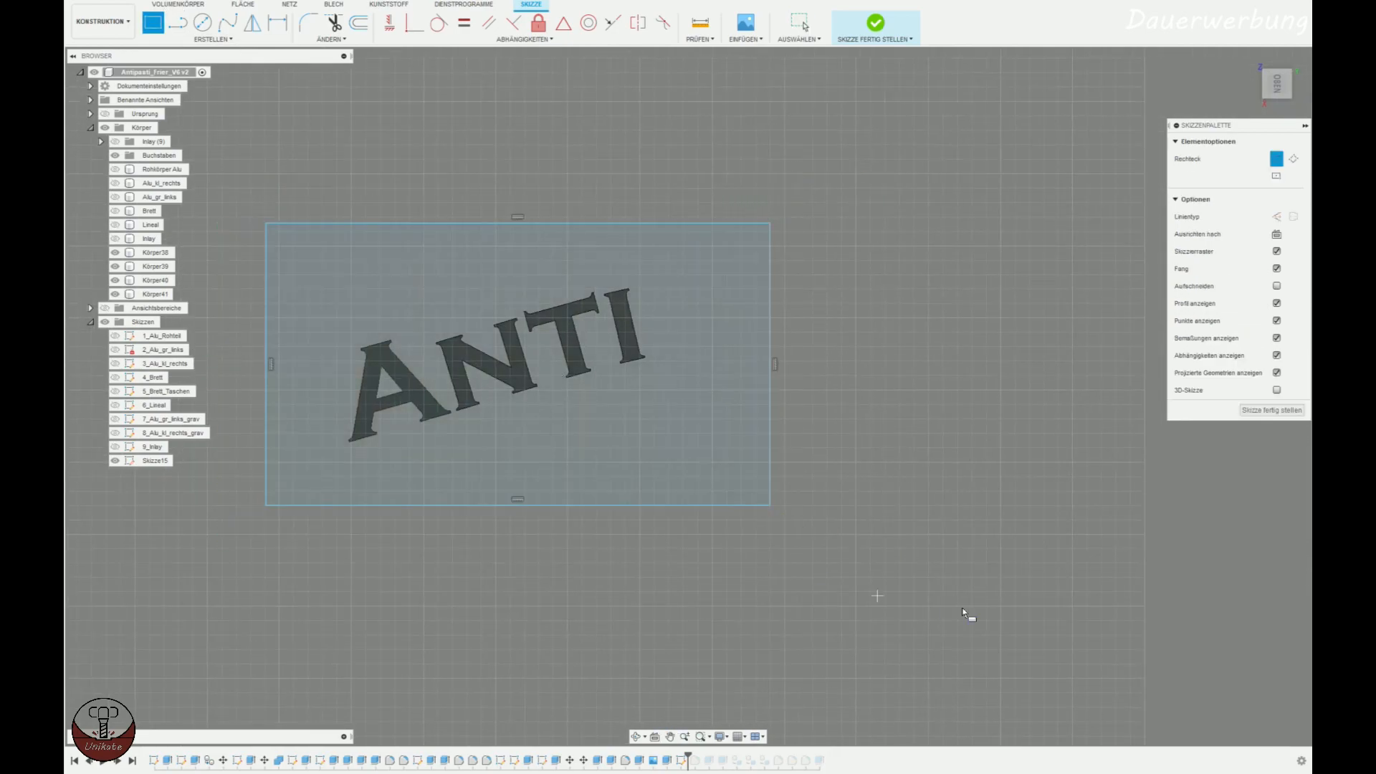
left_click(887, 39)
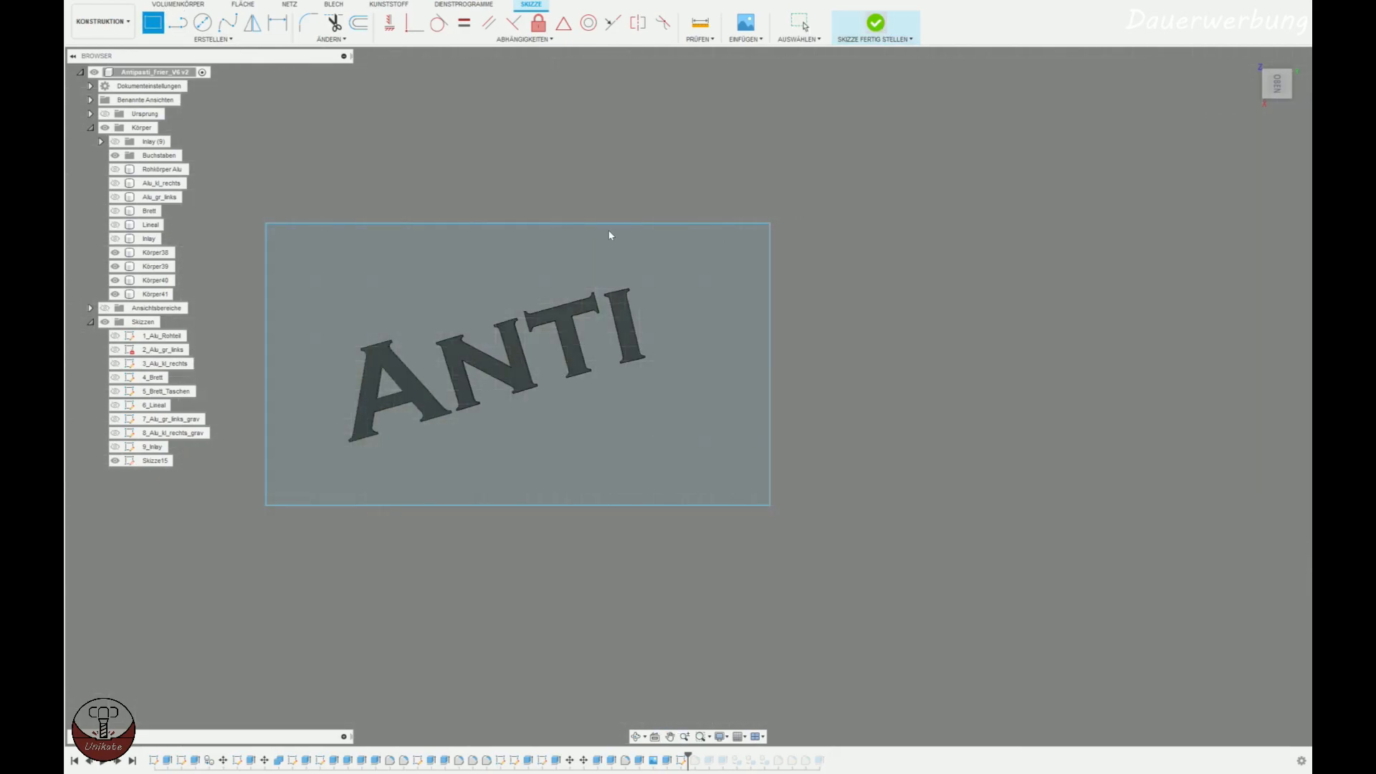
Extrude the rectangle together with the letter A's profiles by 4 mm - 1.8 mm, joining the plate to the letters.
left_click(177, 23)
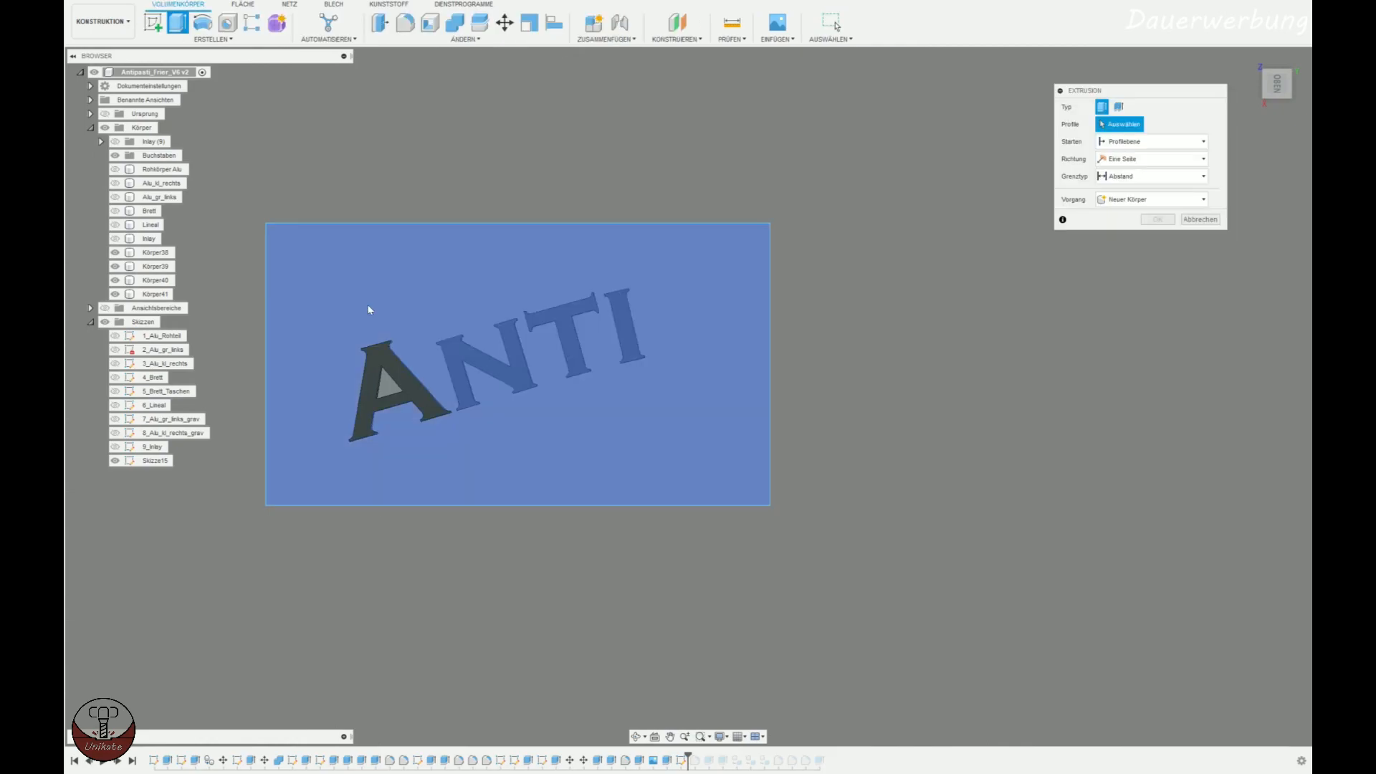
left_click(394, 370)
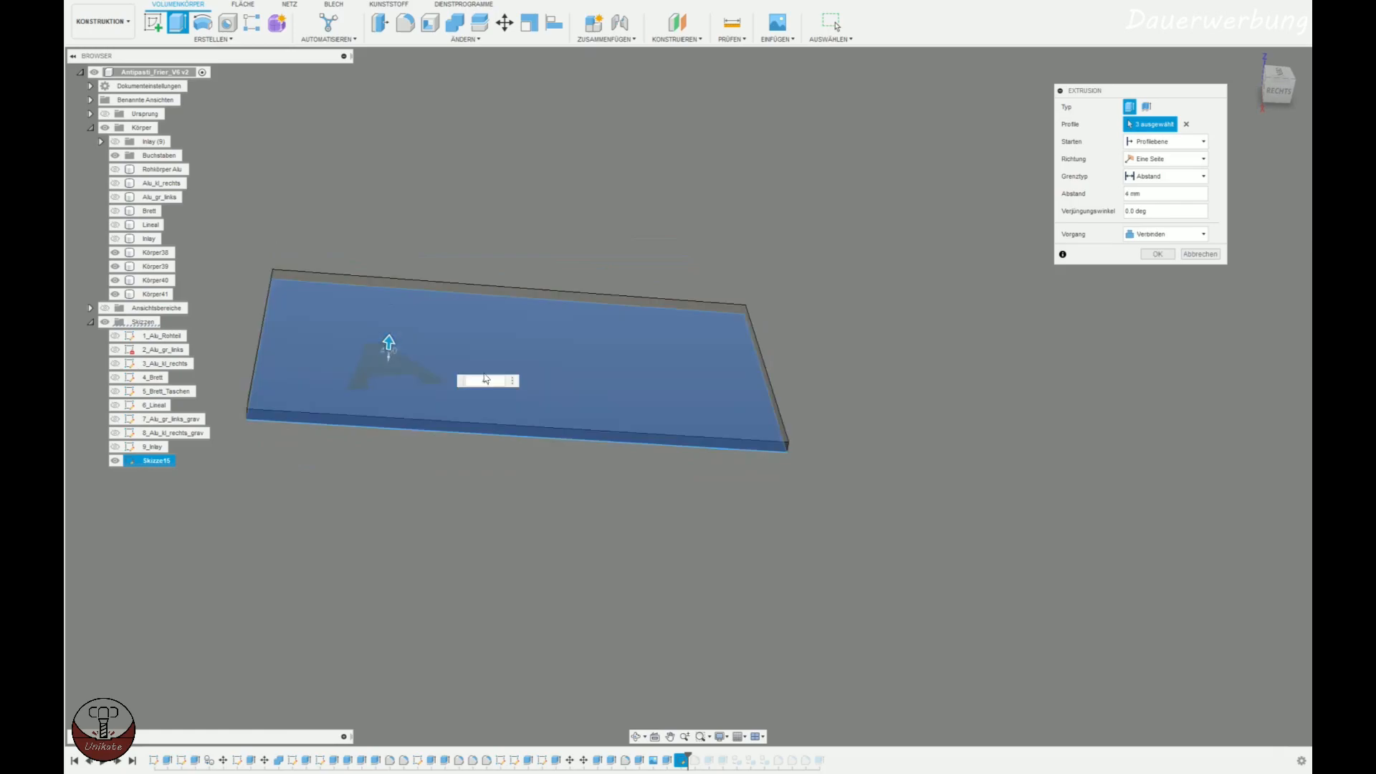
scroll(350, 489, "up", 3)
middle_click_drag(359, 490, 445, 429, "shift")
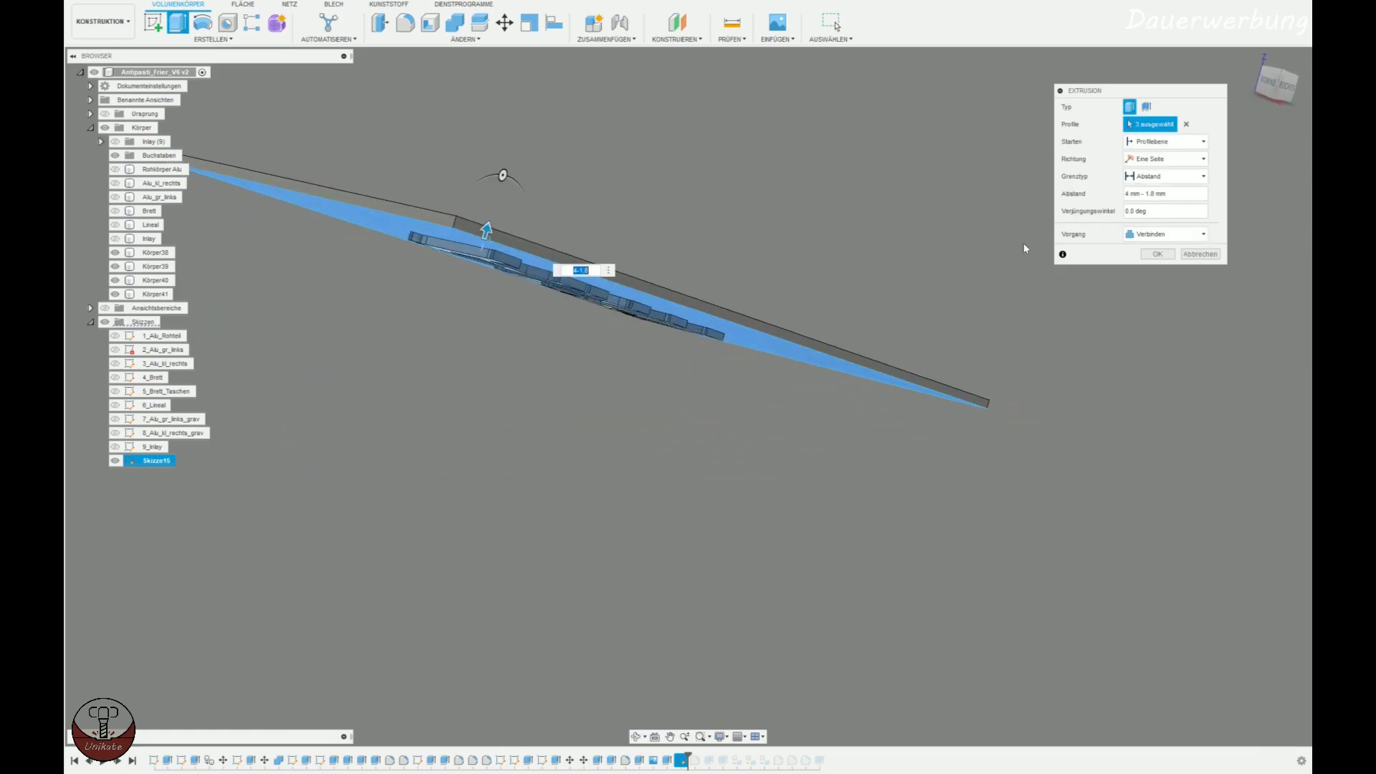
left_click(1155, 253)
Measure the plate's corner edge and the XYZ deltas from the plate's outer corner to the letter A's outer face.
scroll(531, 201, "up", 4)
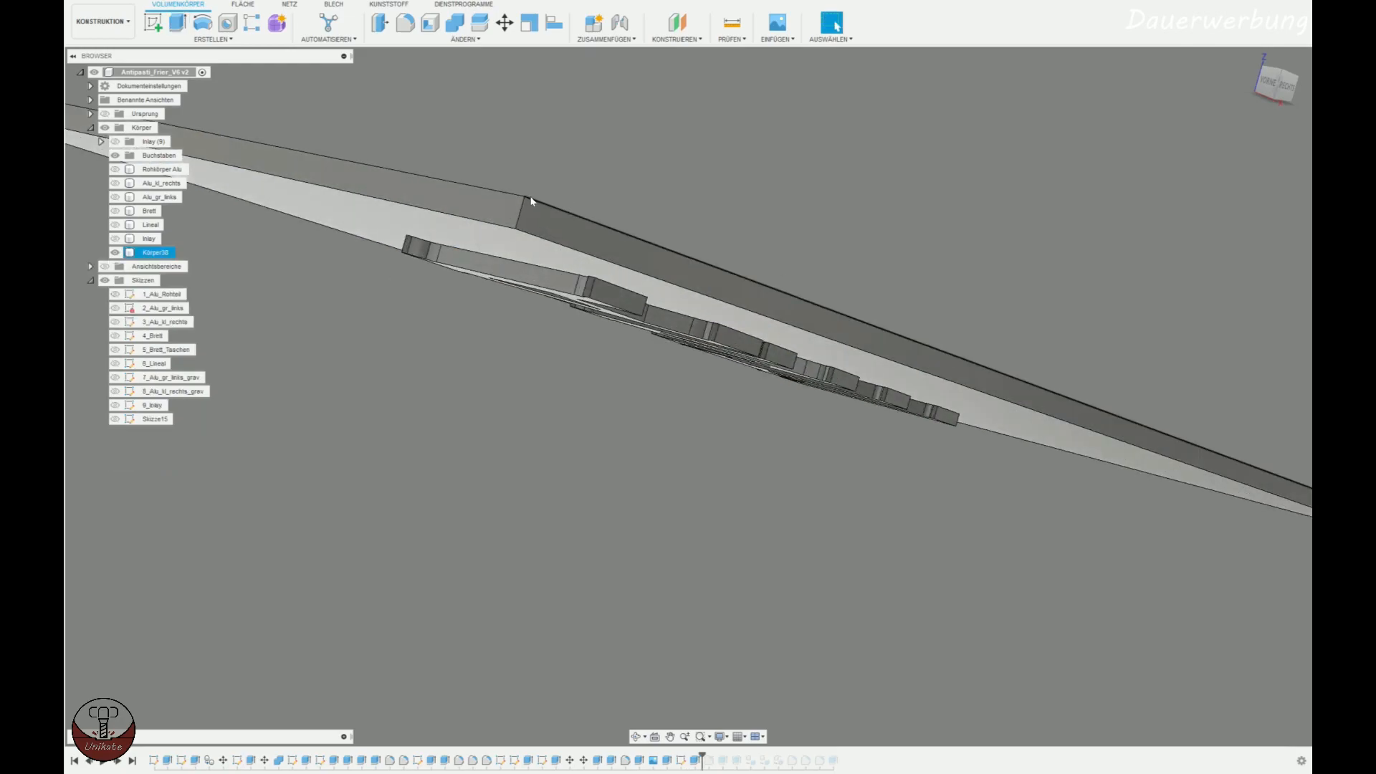
left_click(732, 22)
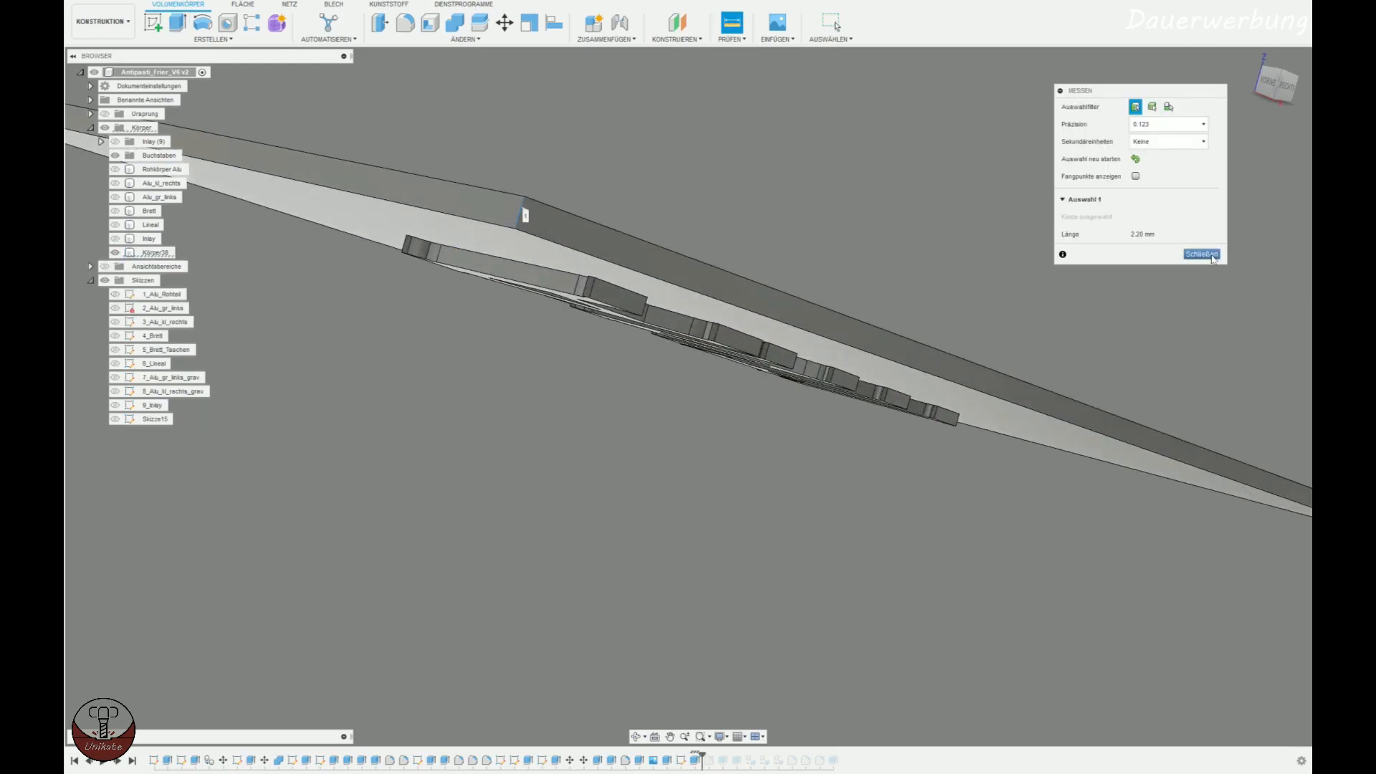
left_click(1201, 255)
left_click(747, 31)
left_click(524, 196)
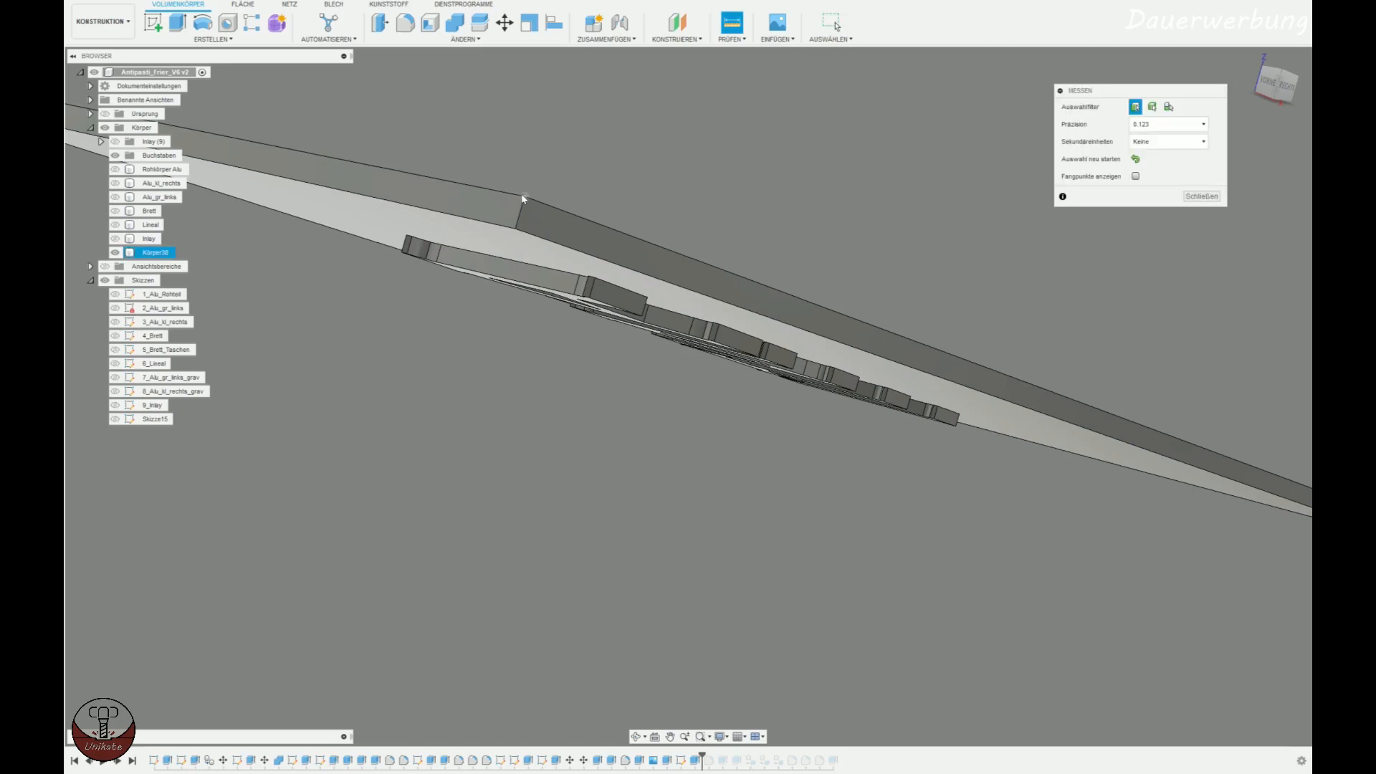
left_click(591, 304)
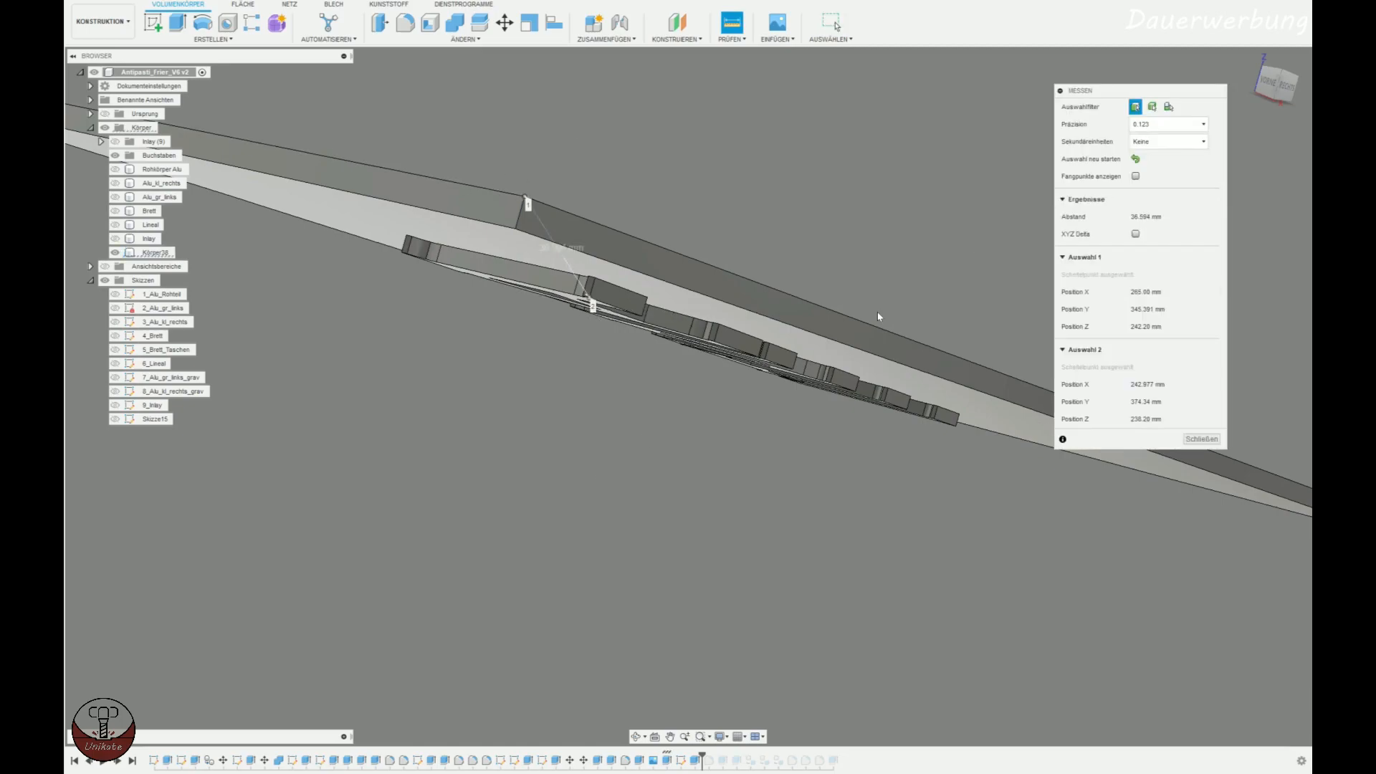
left_click(1136, 234)
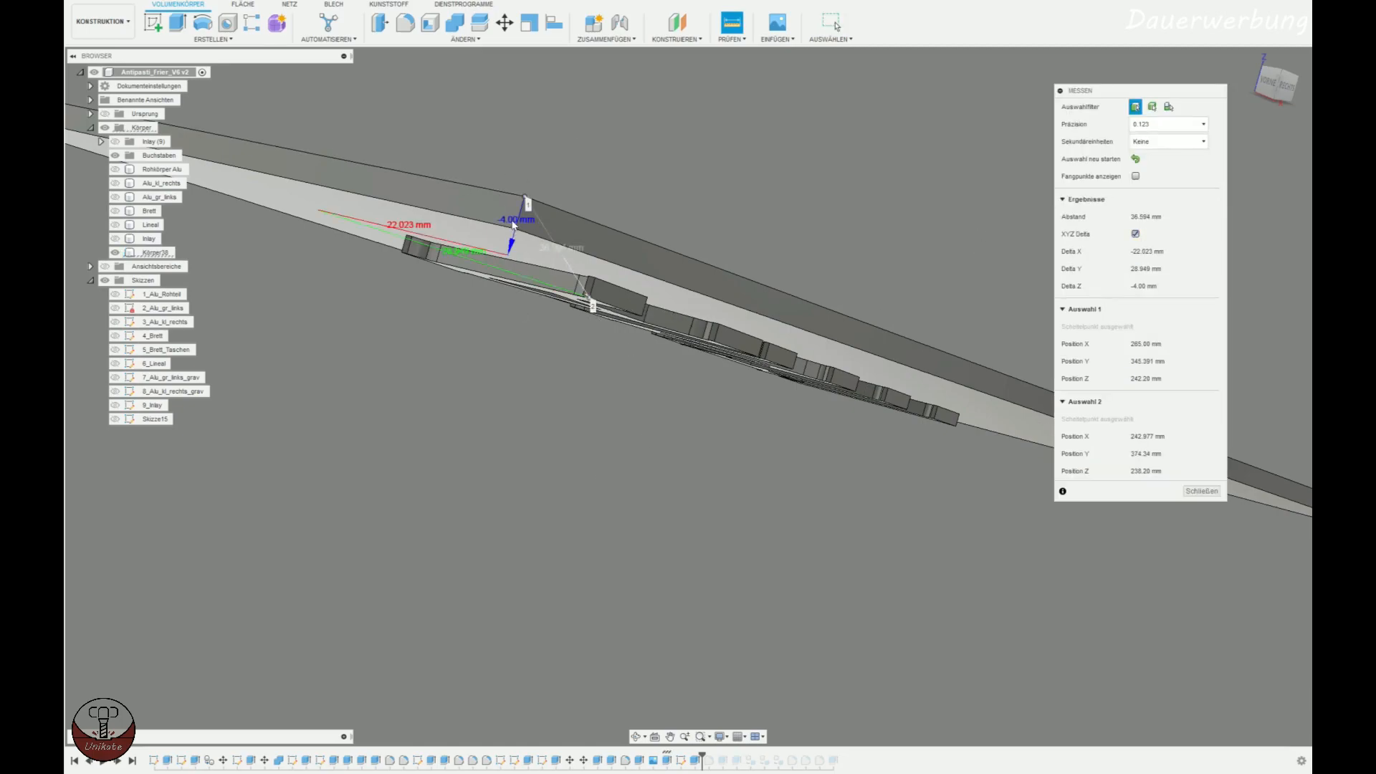
left_click(1202, 493)
Hide the ANTI body with its base plate and show the complete Inlay body instead.
middle_click_drag(780, 352, 689, 326, "shift")
scroll(717, 380, "down", 5)
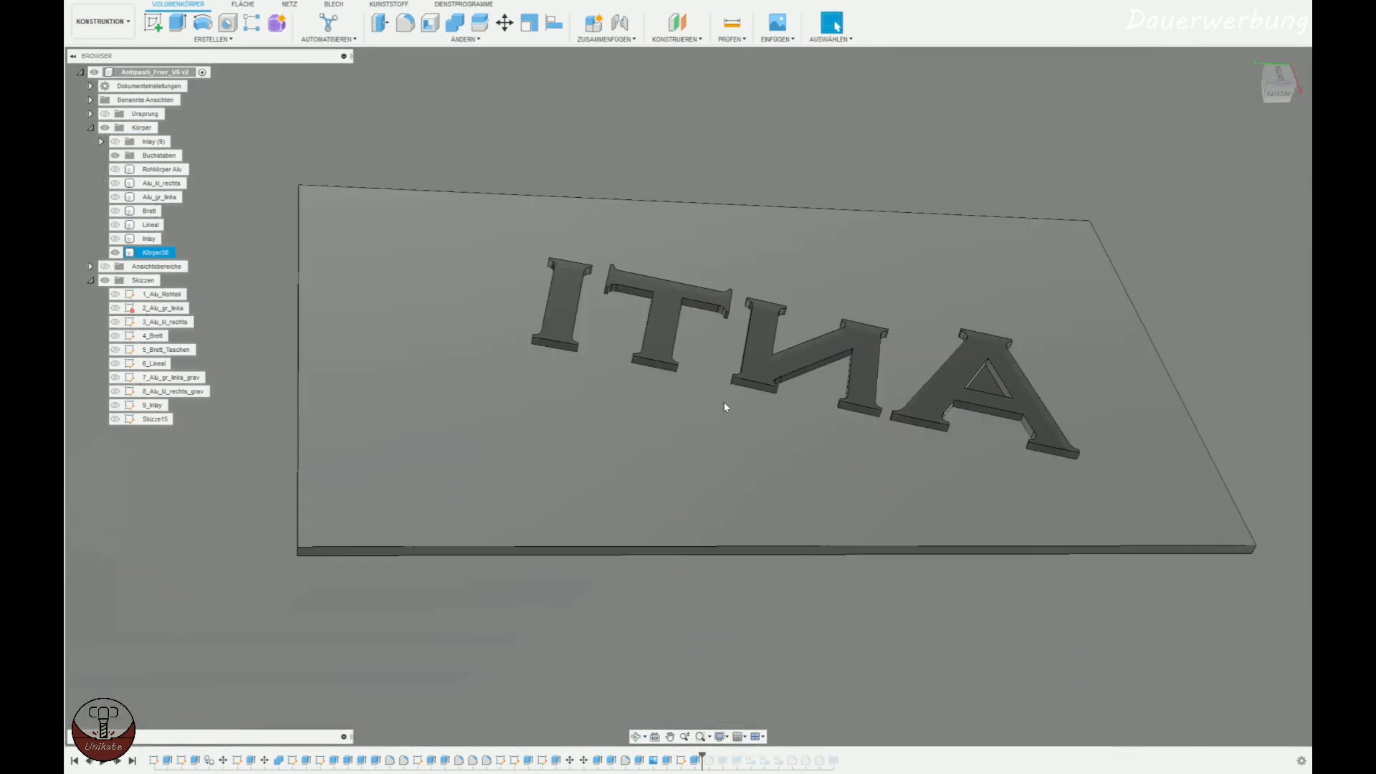
middle_click_drag(709, 525, 636, 572)
middle_click_drag(831, 558, 821, 593, "shift")
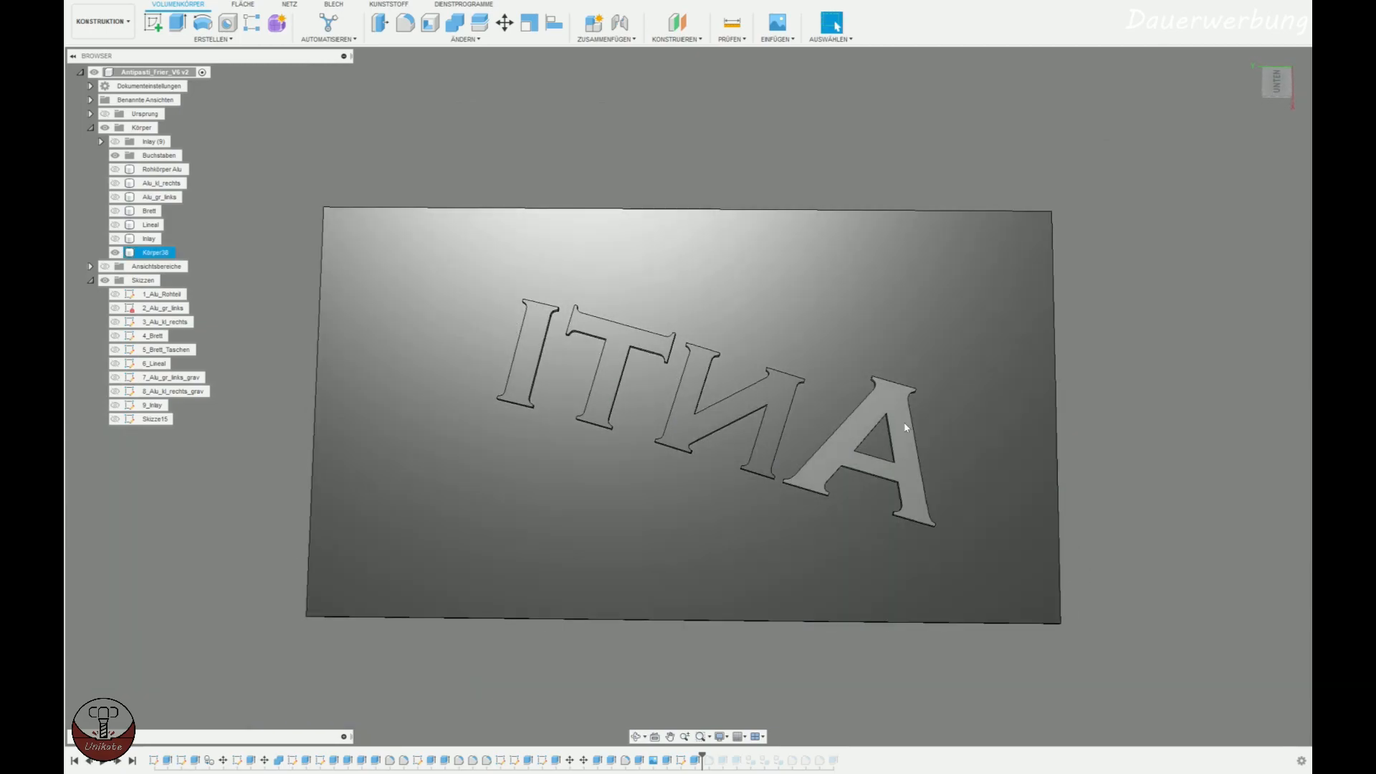
scroll(531, 467, "down", 3)
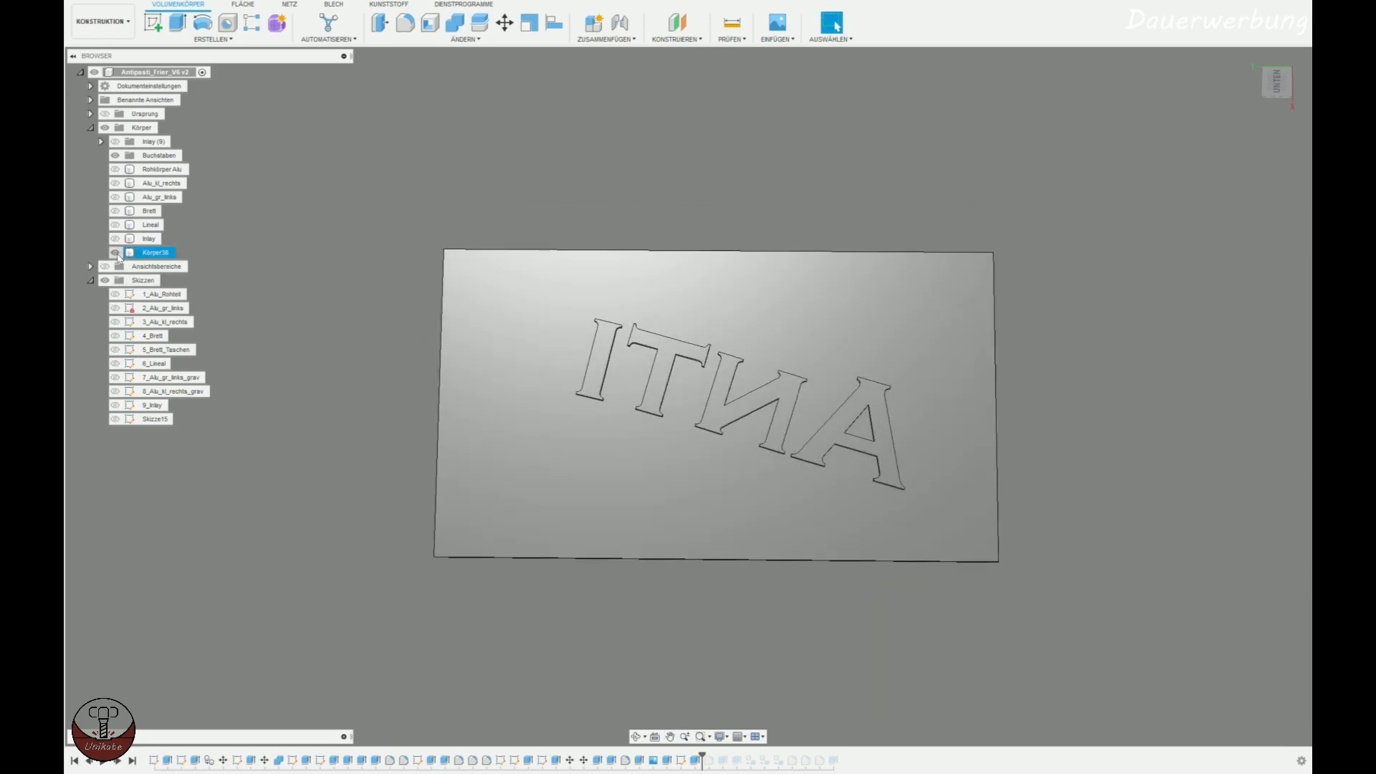
left_click(115, 253)
left_click(115, 239)
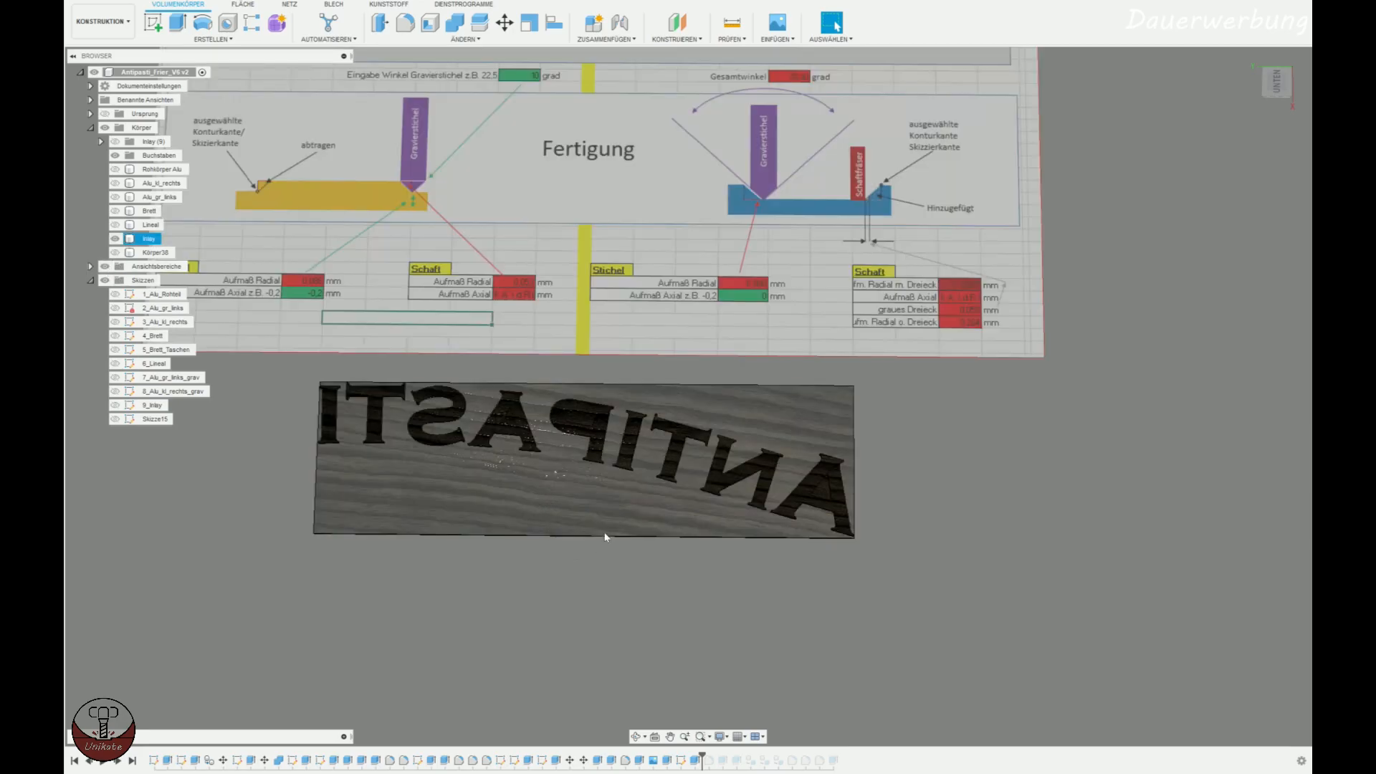
Apply a light wood appearance to the Inlay body.
middle_click_drag(605, 536, 771, 496, "shift")
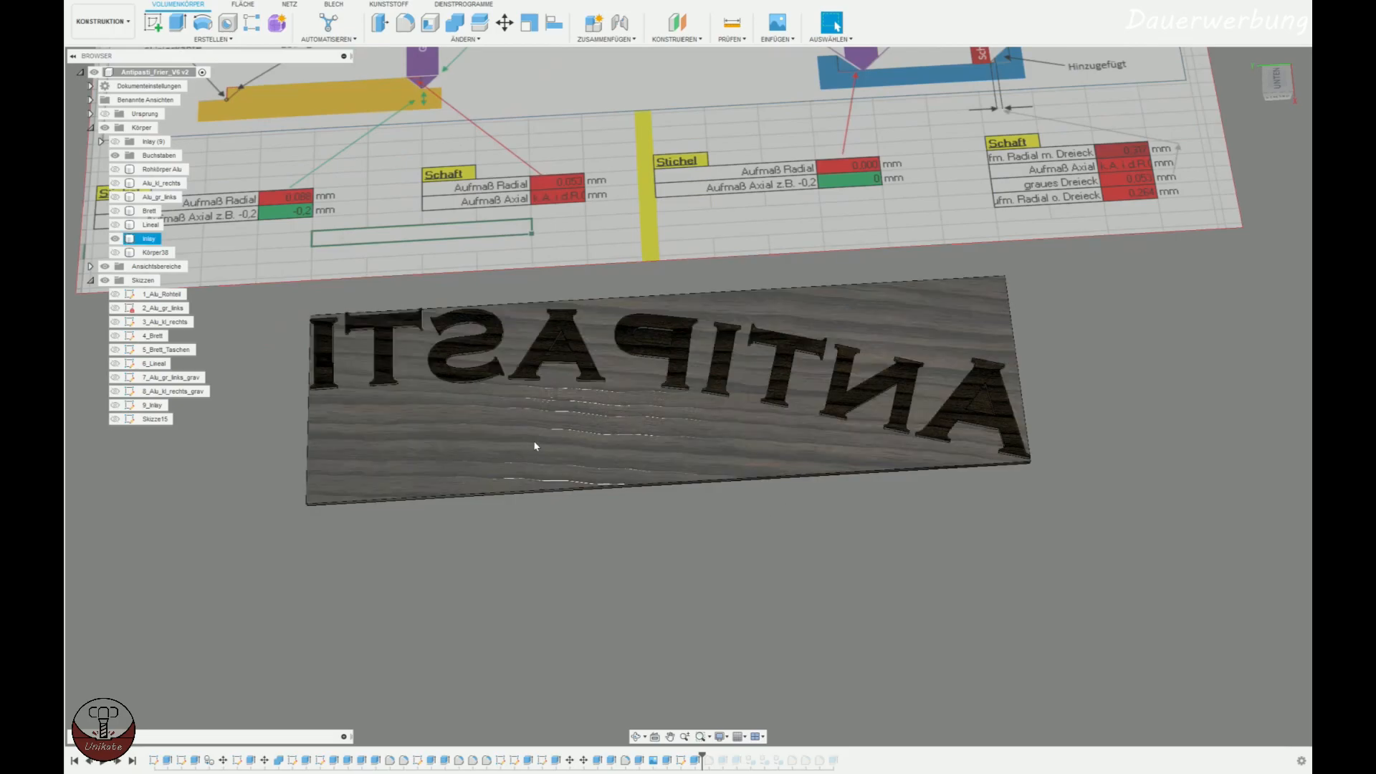
right_click(148, 227)
right_click(135, 239)
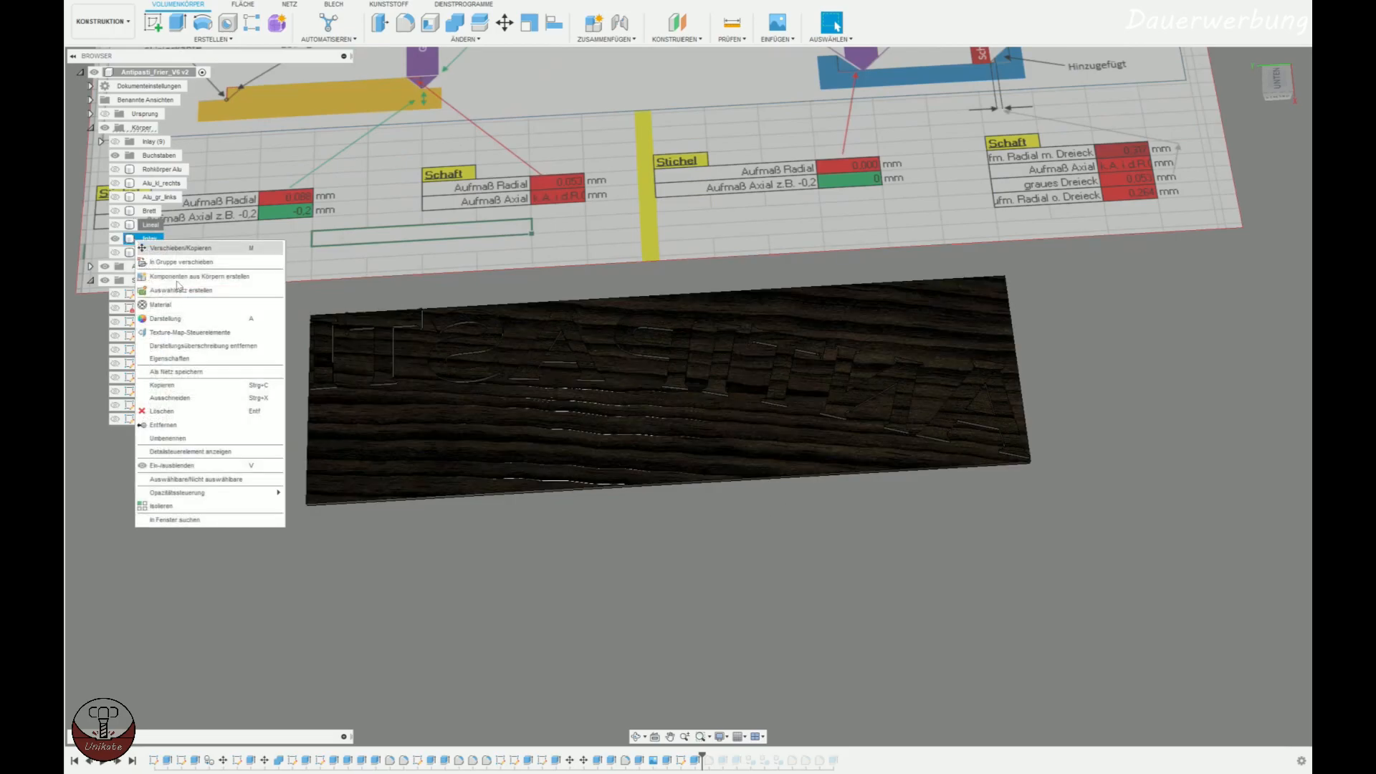
left_click(166, 318)
left_click_drag(1182, 227, 896, 393)
left_click(1287, 531)
Show the Brett body together with the Inlay, with the engraved Antipasti lettering in view.
middle_click_drag(1011, 557, 1128, 497, "shift")
left_click(149, 238)
scroll(915, 443, "down", 5)
middle_click_drag(914, 444, 1008, 331, "shift")
middle_click_drag(1154, 348, 672, 425)
scroll(595, 395, "up", 2)
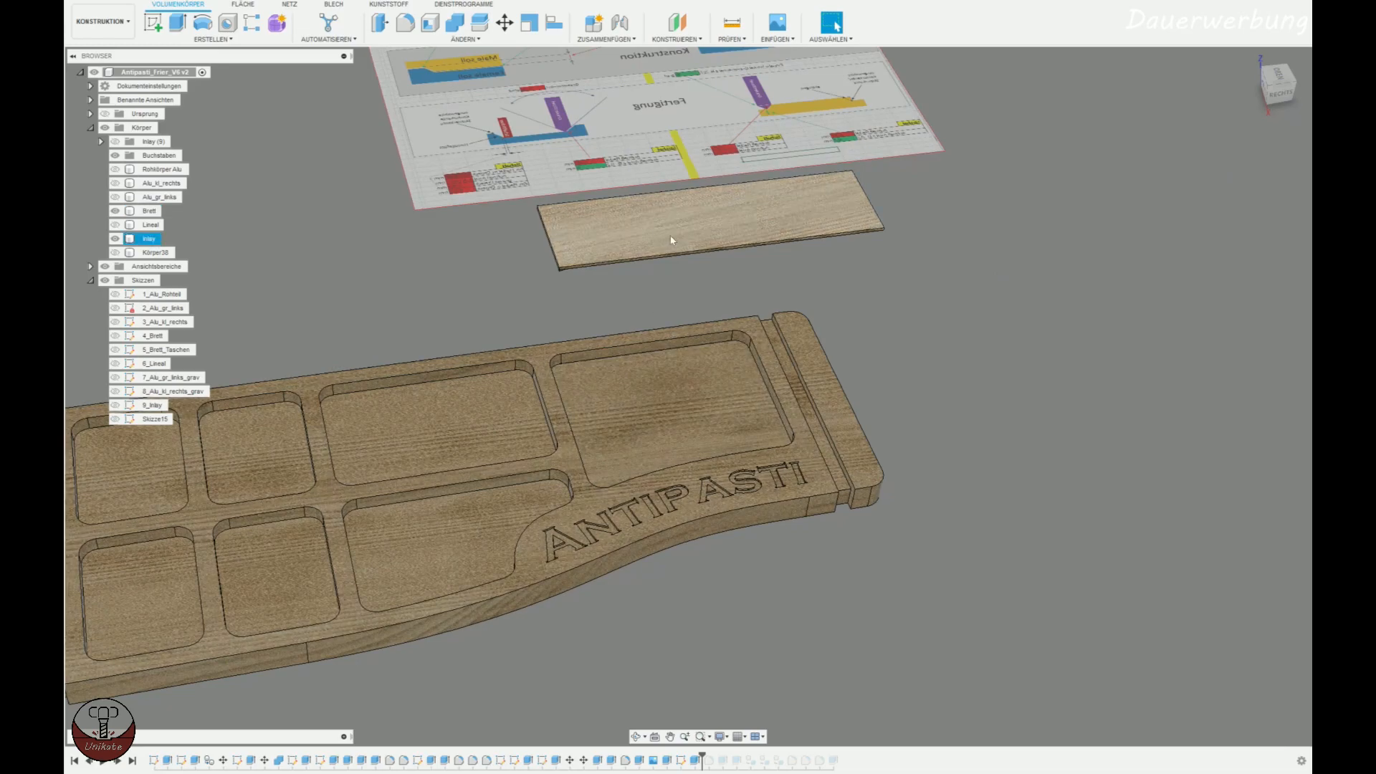
left_click(151, 239)
key("m")
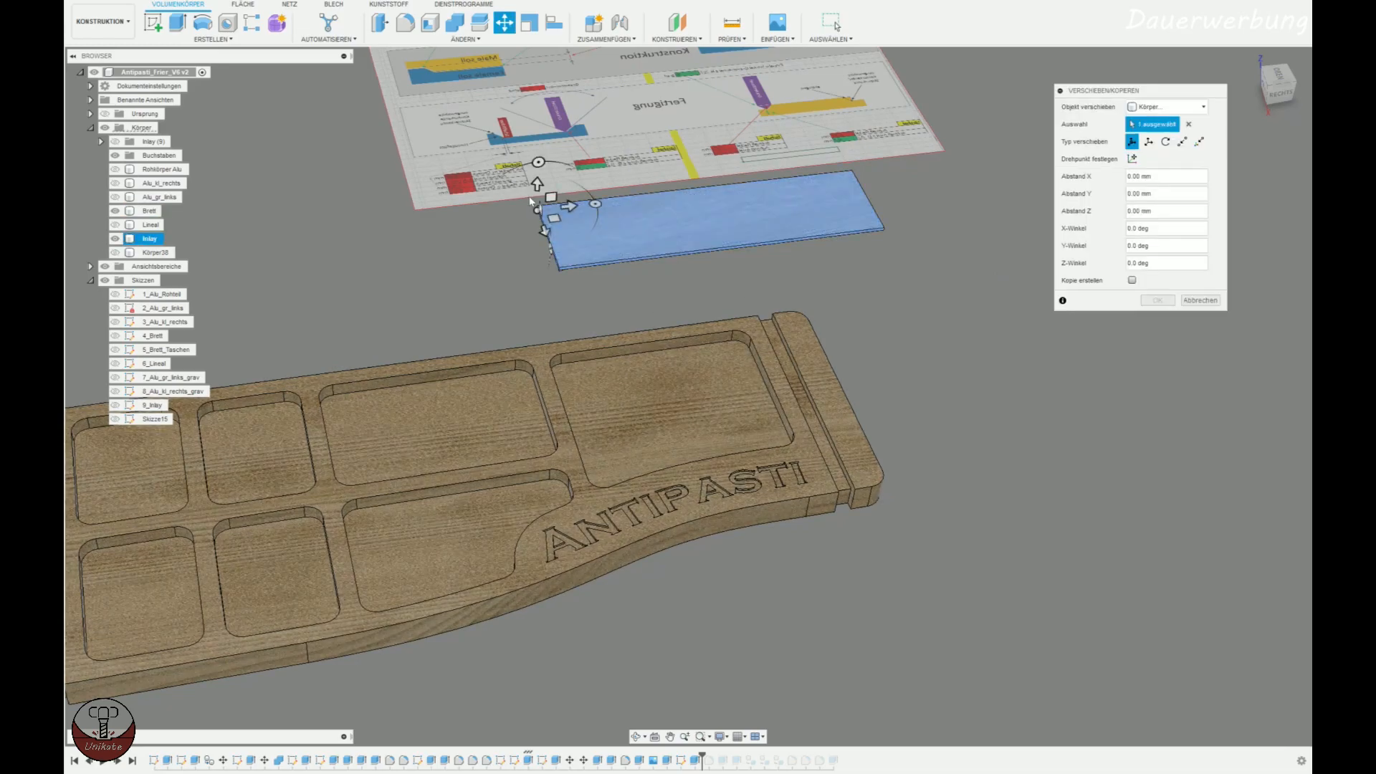
left_click_drag(532, 197, 525, 403)
mouse_move(524, 403)
middle_mouse_down("shift")
mouse_move(452, 327)
mouse_move(466, 247)
mouse_move(537, 400)
middle_mouse_up("shift")
left_click_drag(535, 385, 543, 304)
left_click(1203, 299)
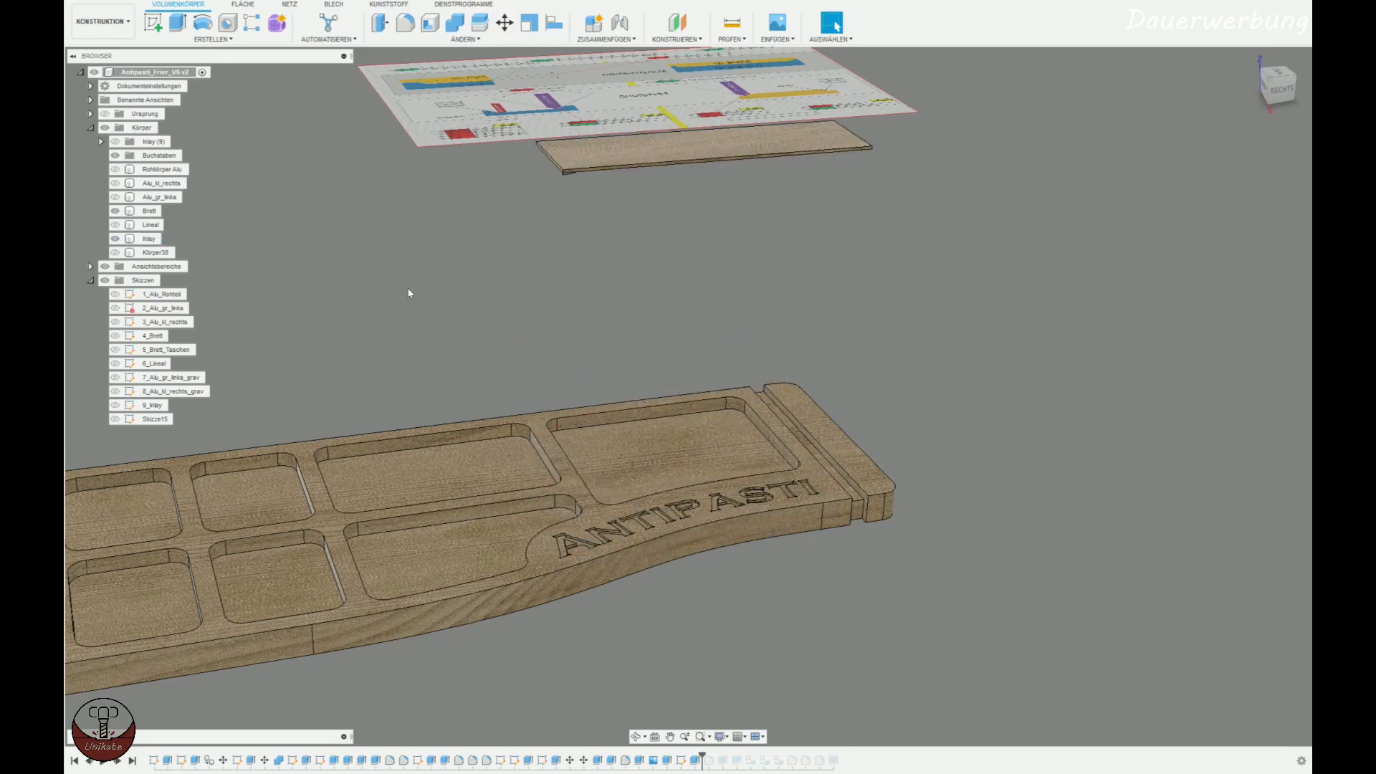
Examine the sloped walls and sharp serif corners of the engraved Antipasti letters up close in the manufacturing workspace.
mouse_move(602, 279)
middle_mouse_down("shift")
mouse_move(580, 312)
mouse_move(608, 264)
mouse_move(566, 277)
mouse_move(848, 405)
middle_mouse_up("shift")
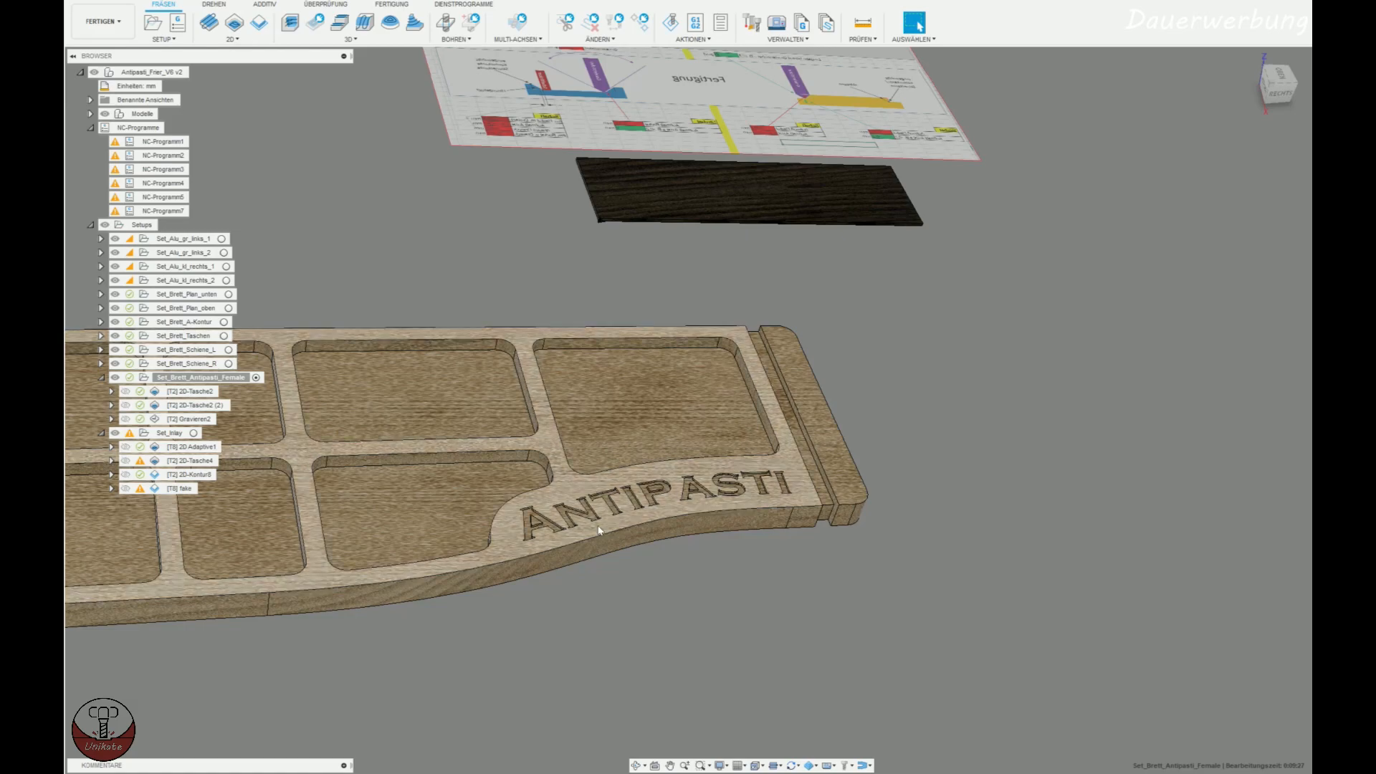
scroll(627, 505, "up", 8)
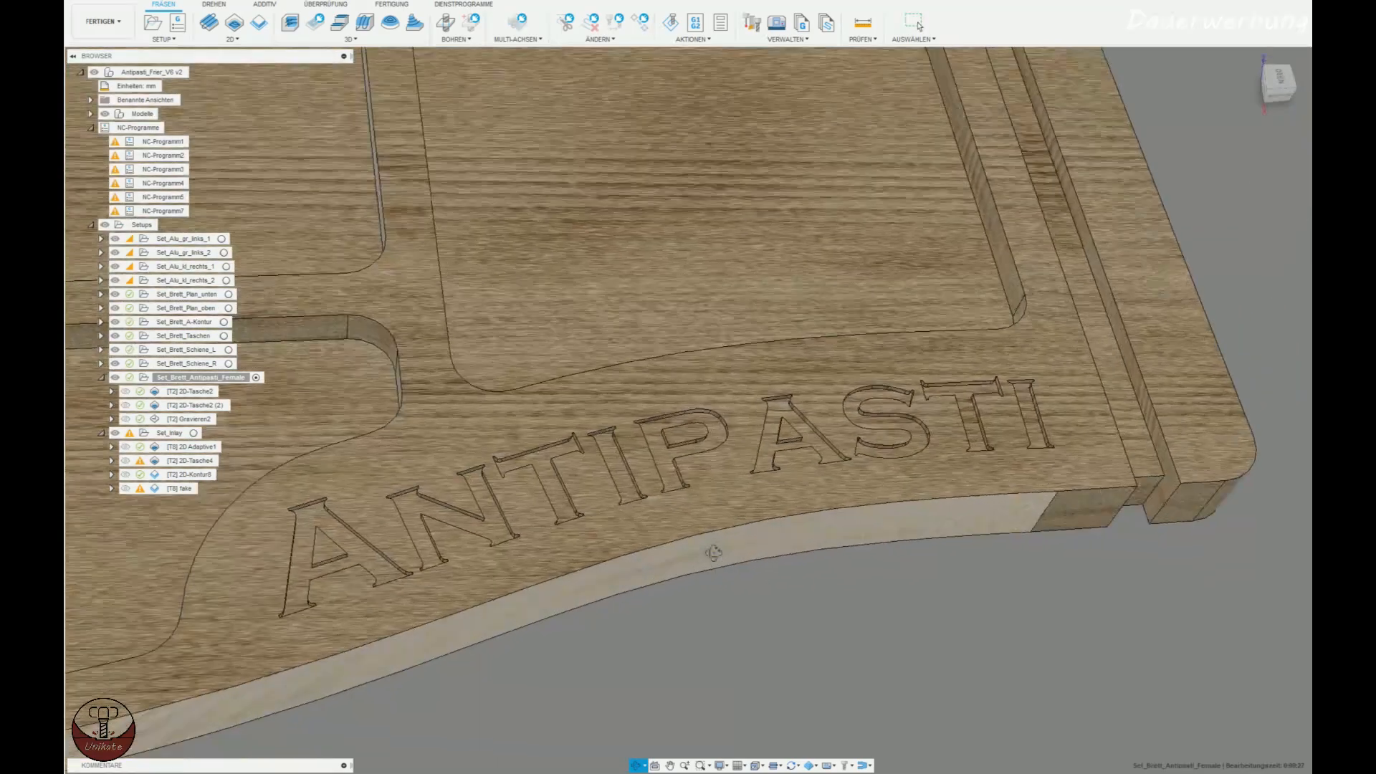
middle_click_drag(713, 553, 825, 434, "shift")
scroll(505, 358, "up", 3)
scroll(489, 475, "up", 5)
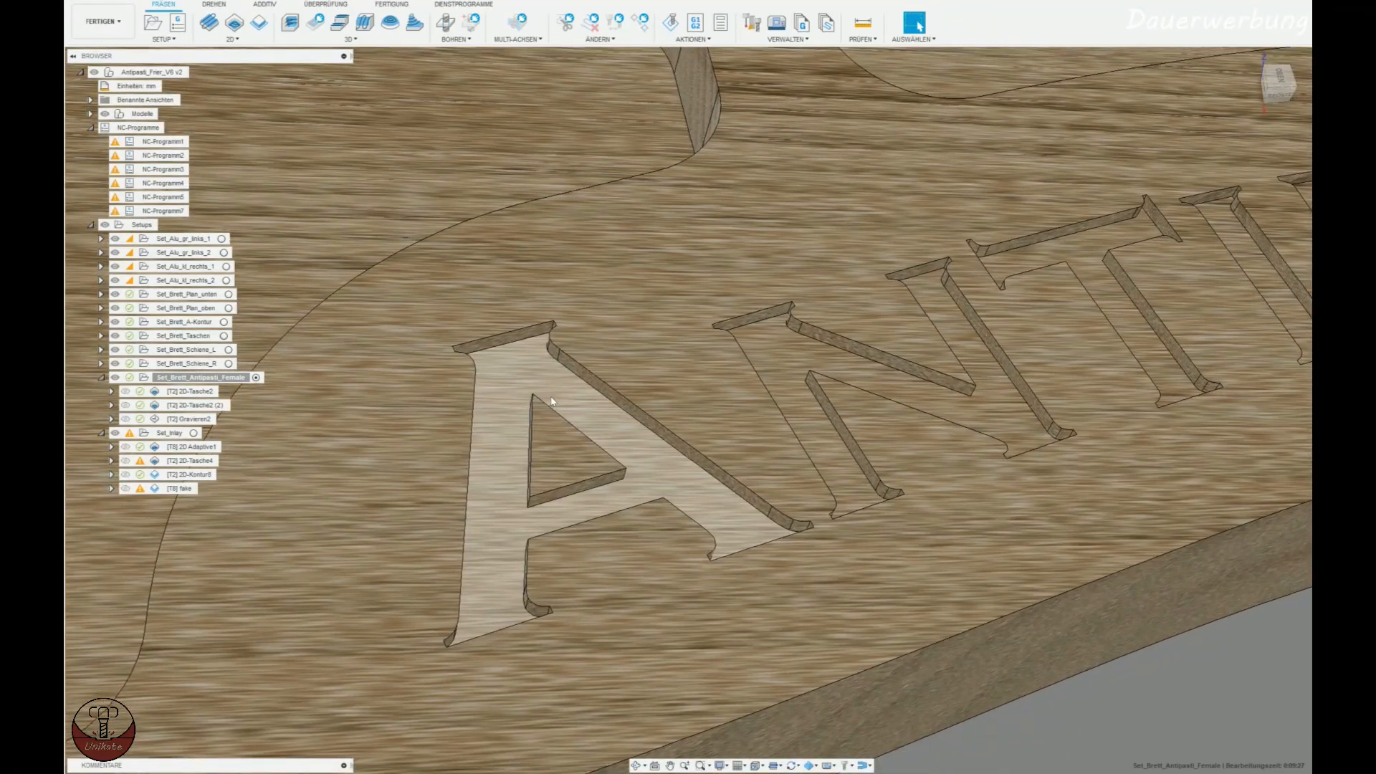
mouse_move(551, 398)
middle_mouse_down("shift")
mouse_move(544, 430)
mouse_move(549, 385)
middle_mouse_up("shift")
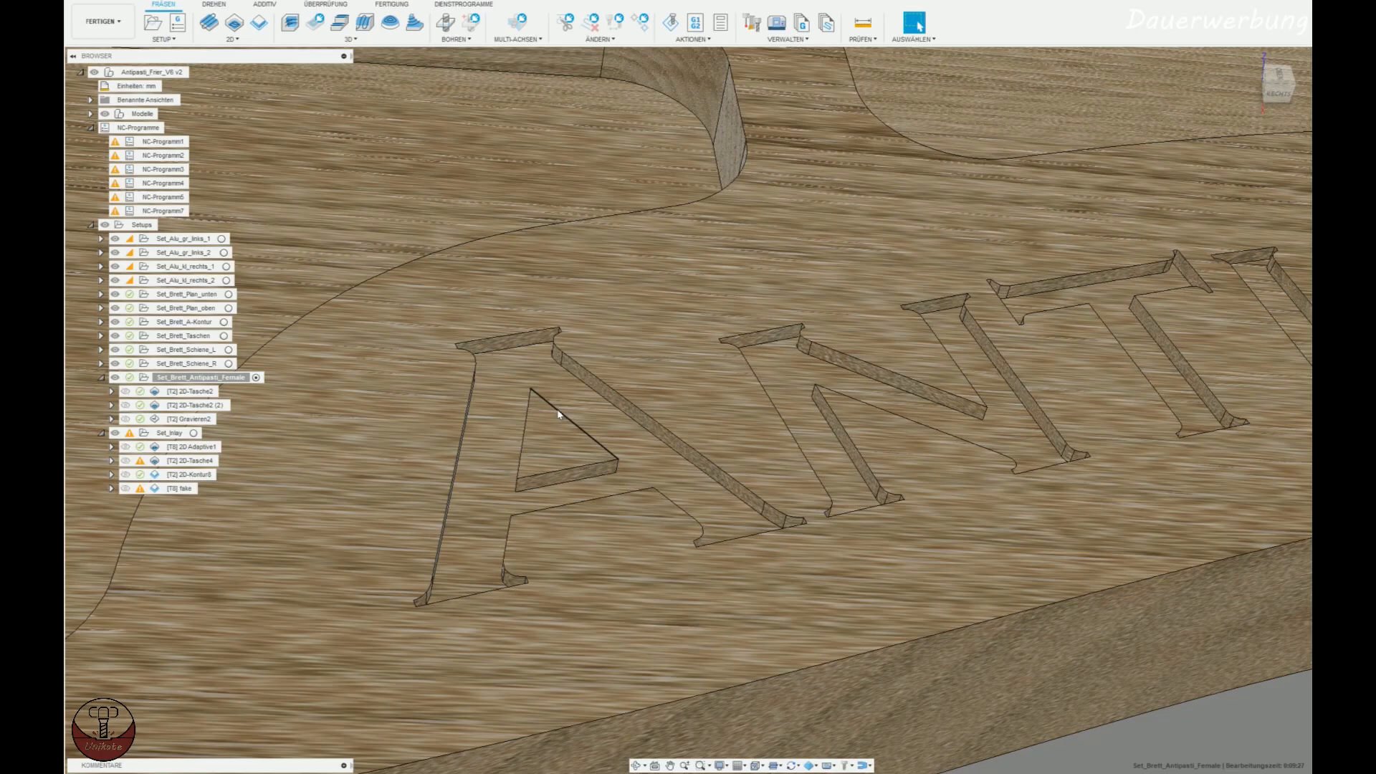
middle_click_drag(559, 414, 423, 336, "shift")
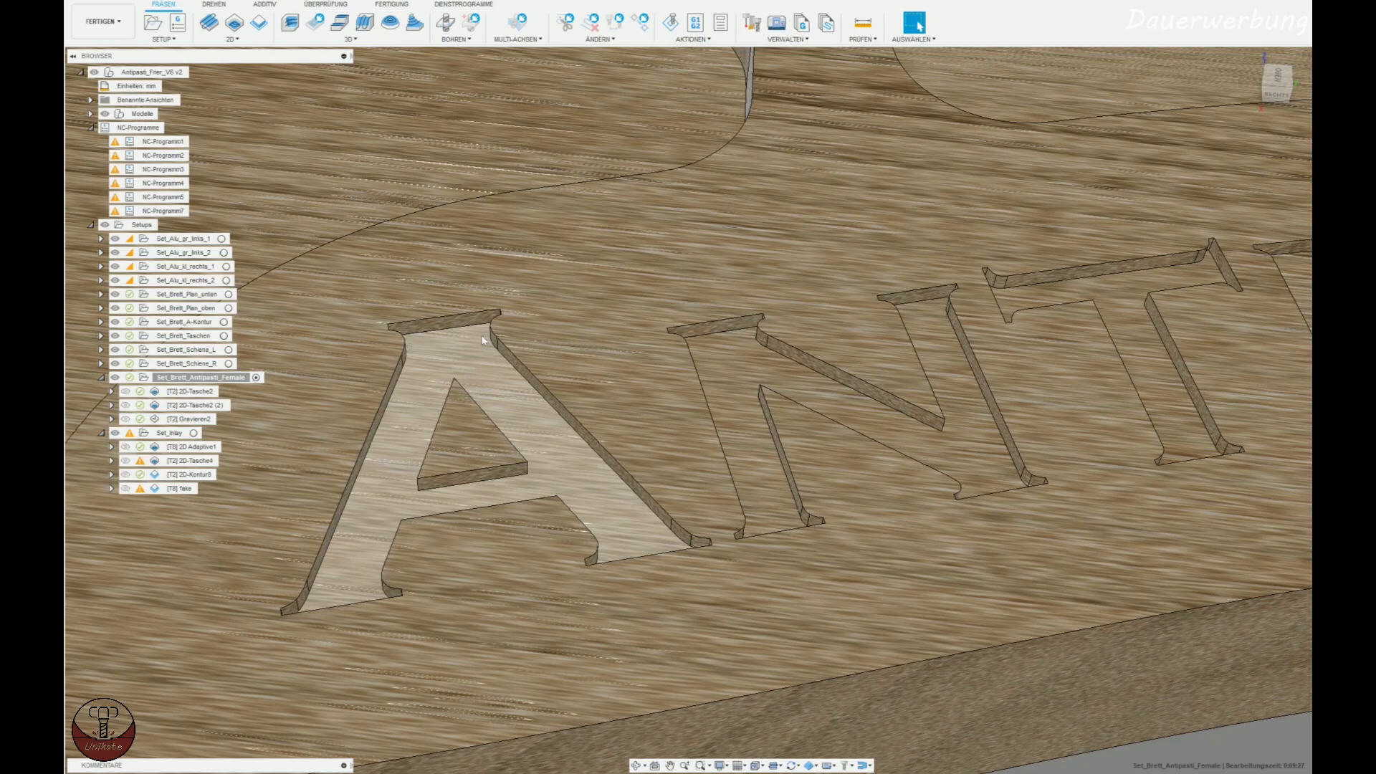
middle_click_drag(478, 339, 490, 340, "shift")
scroll(496, 314, "up", 10)
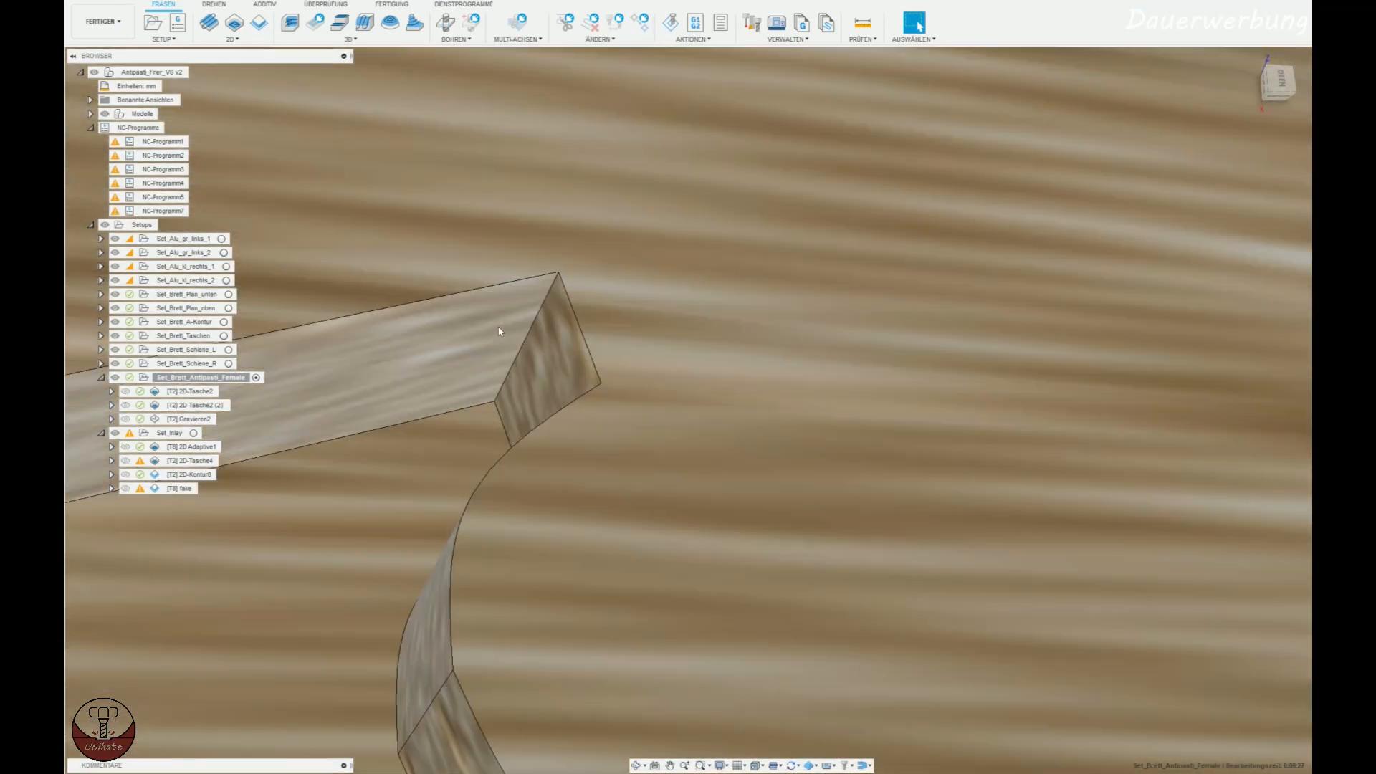
scroll(508, 356, "down", 5)
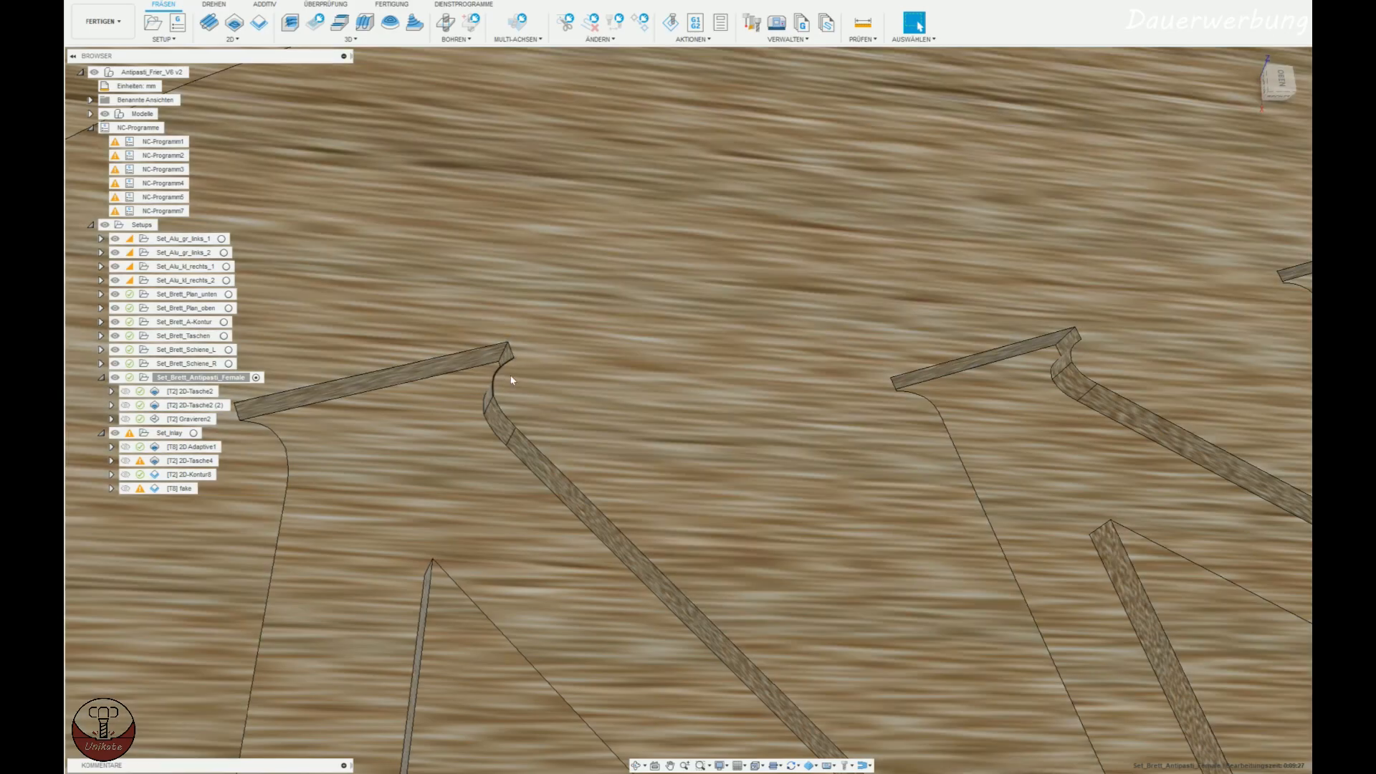
scroll(512, 380, "down", 5)
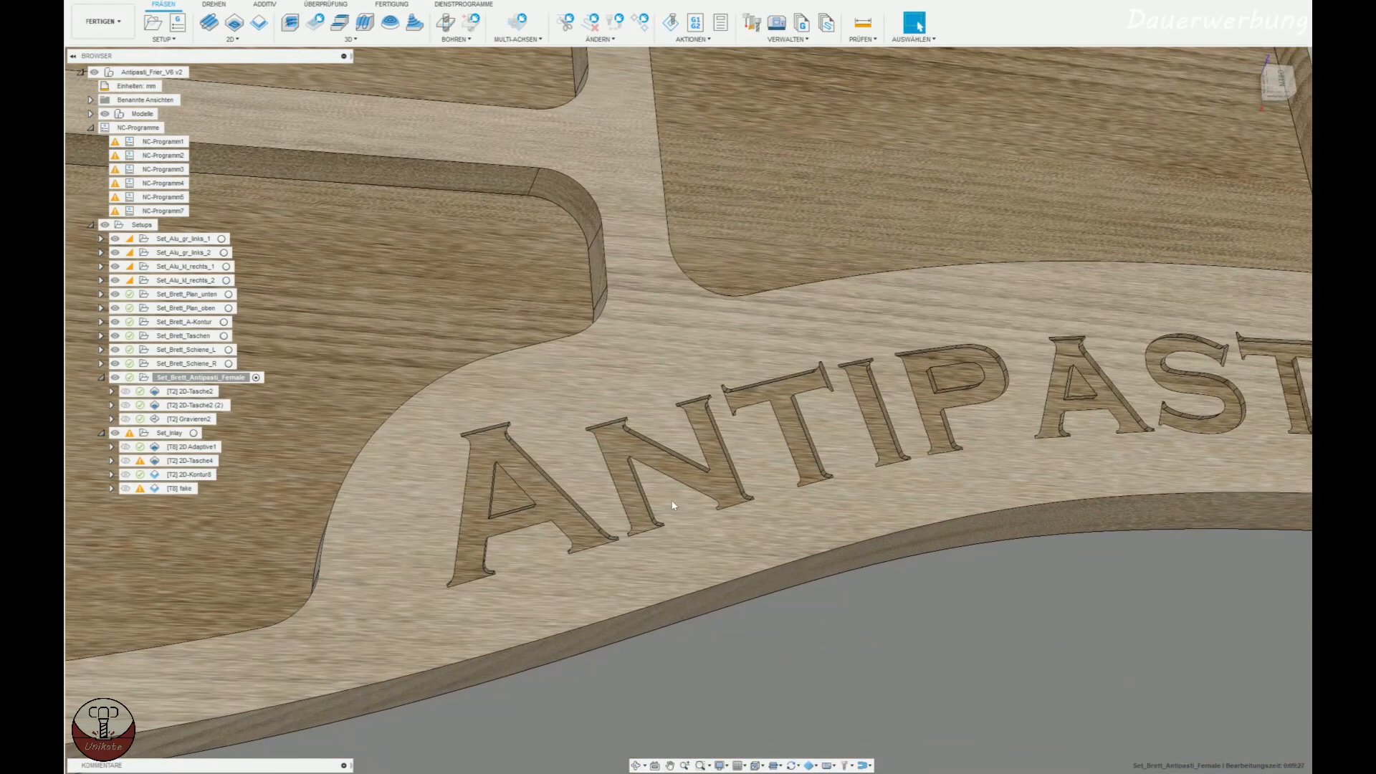
scroll(672, 501, "up", 8)
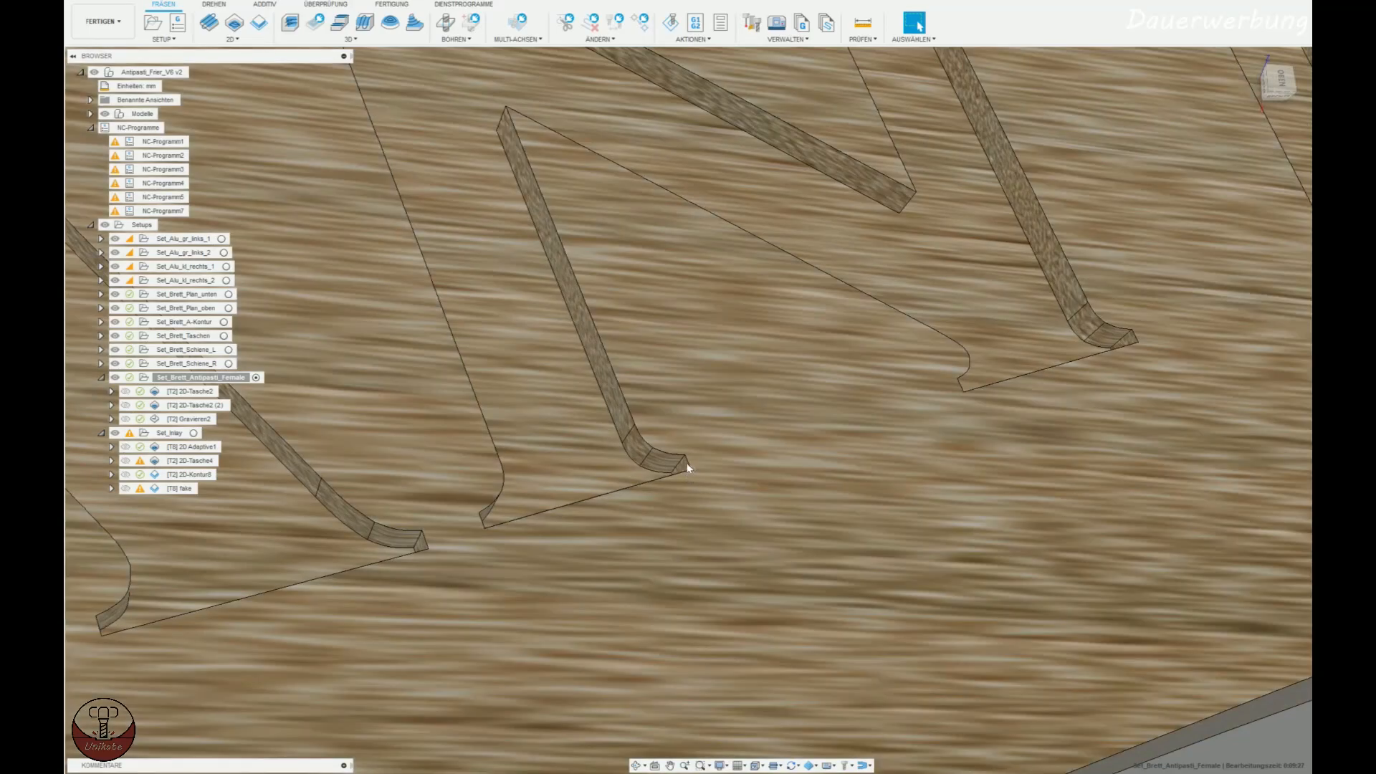
scroll(686, 471, "up", 6)
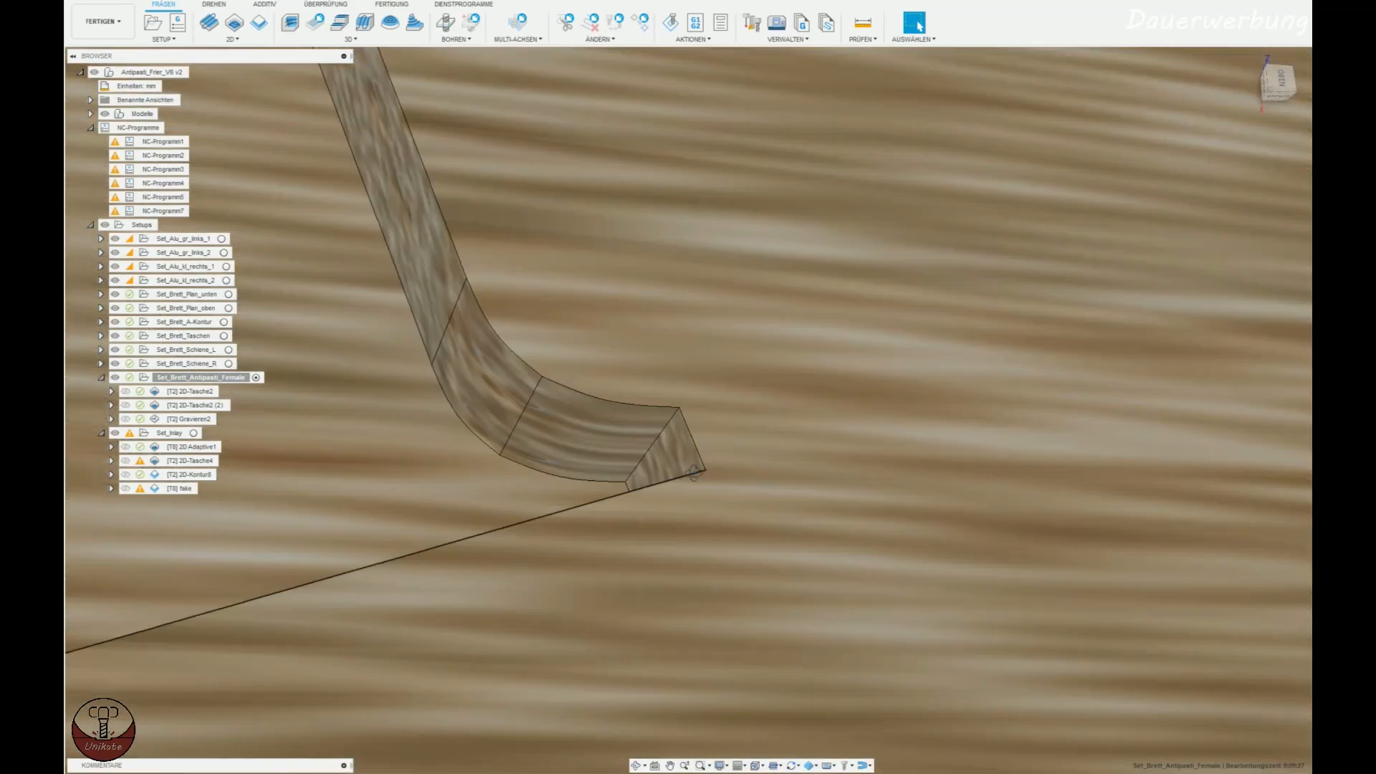
Switch to the Vorschub_Tabelle_public.xlsx workbook in Excel and check the engraving bit's side angle and total angle.
scroll(703, 485, "down", 10)
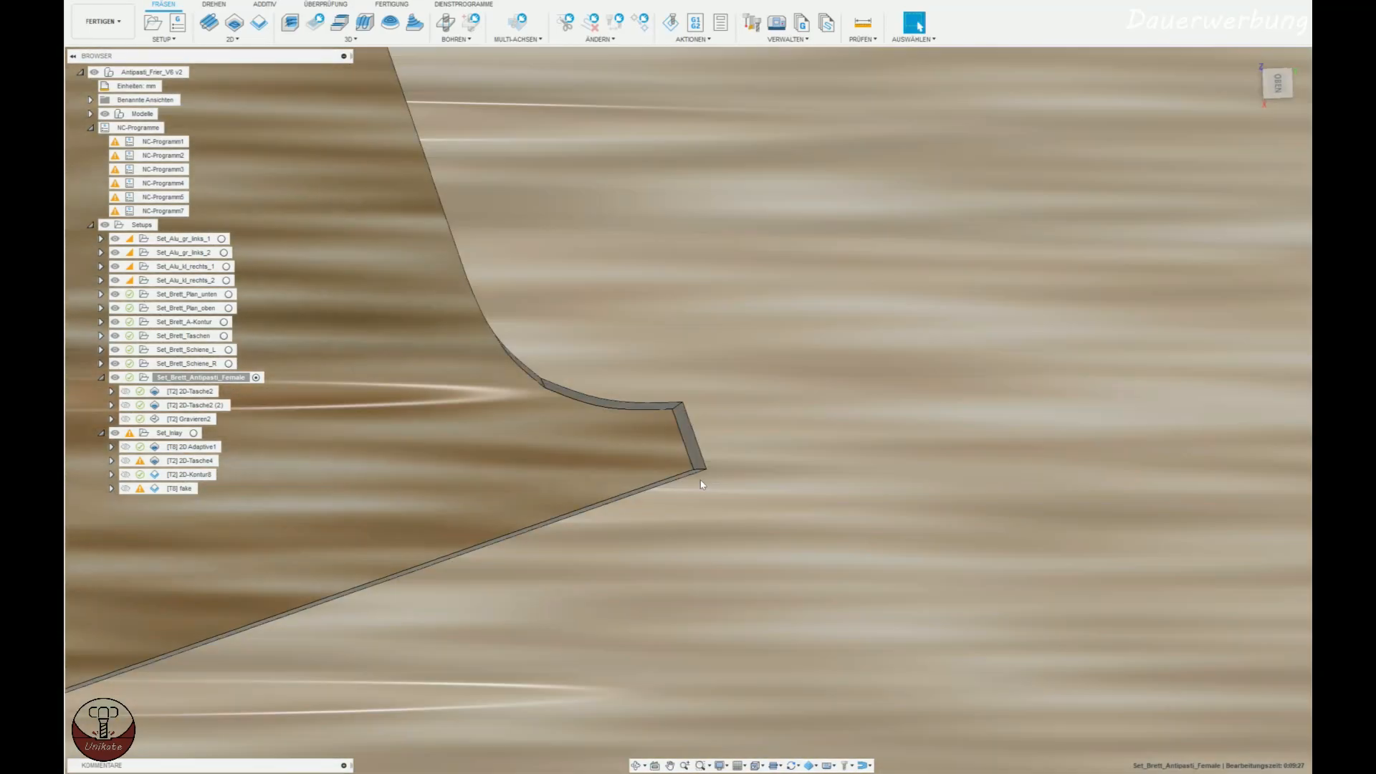
scroll(777, 516, "down", 6)
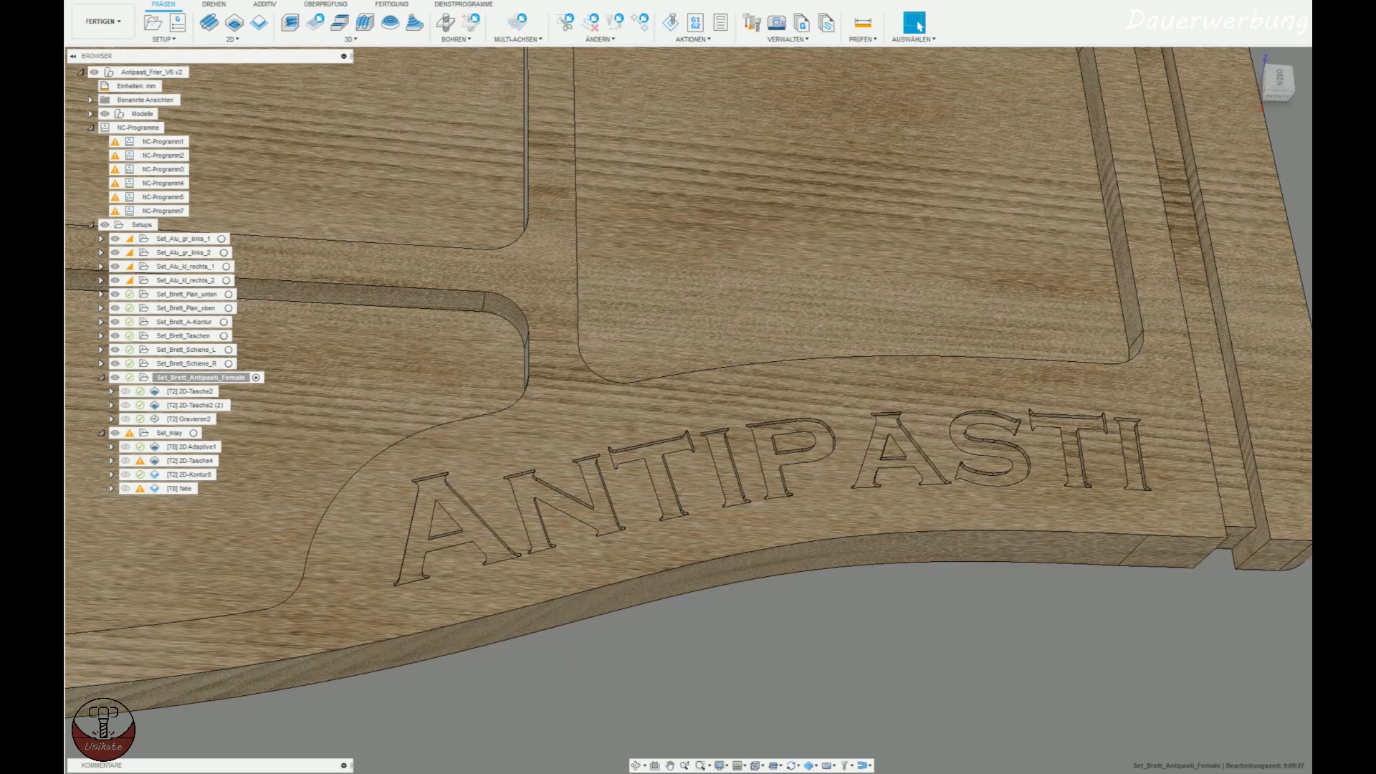
left_click(459, 773)
left_click(467, 337)
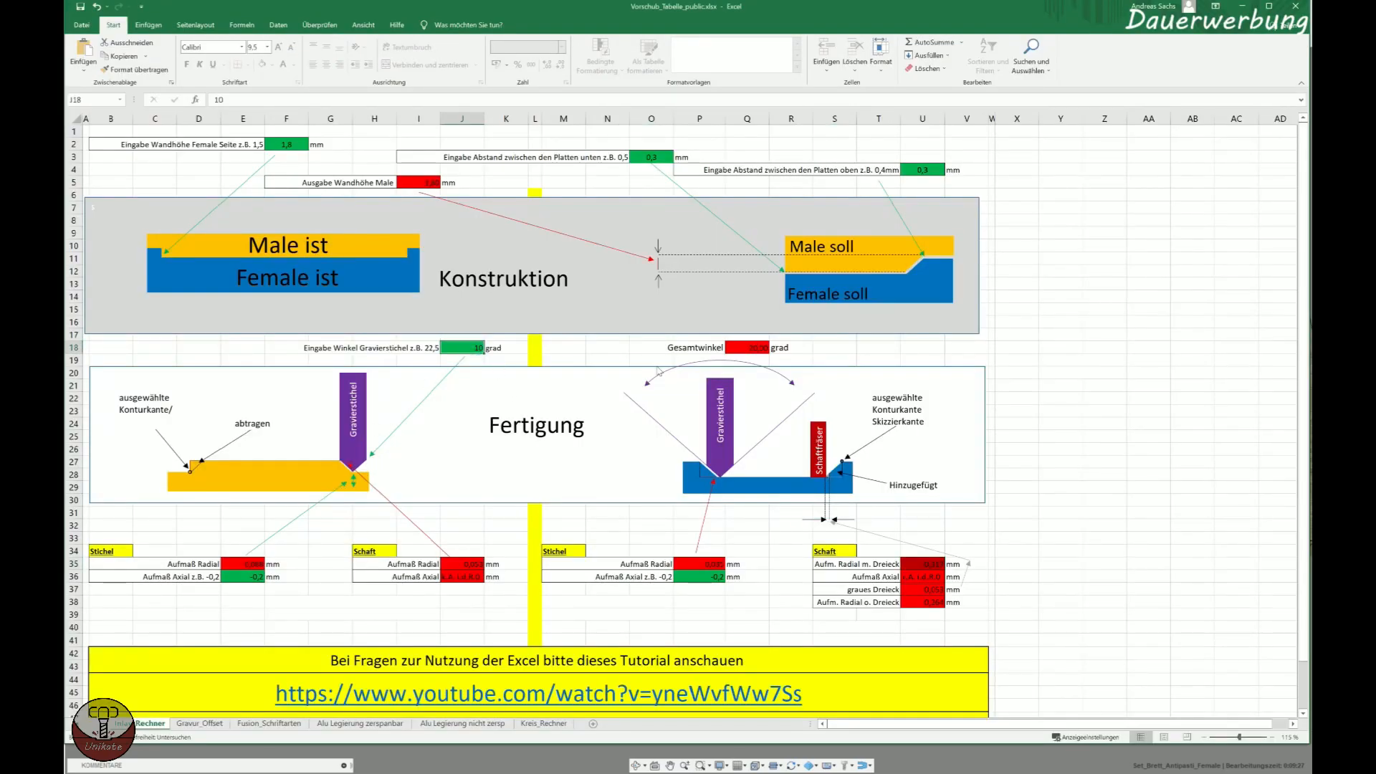
left_click(760, 348)
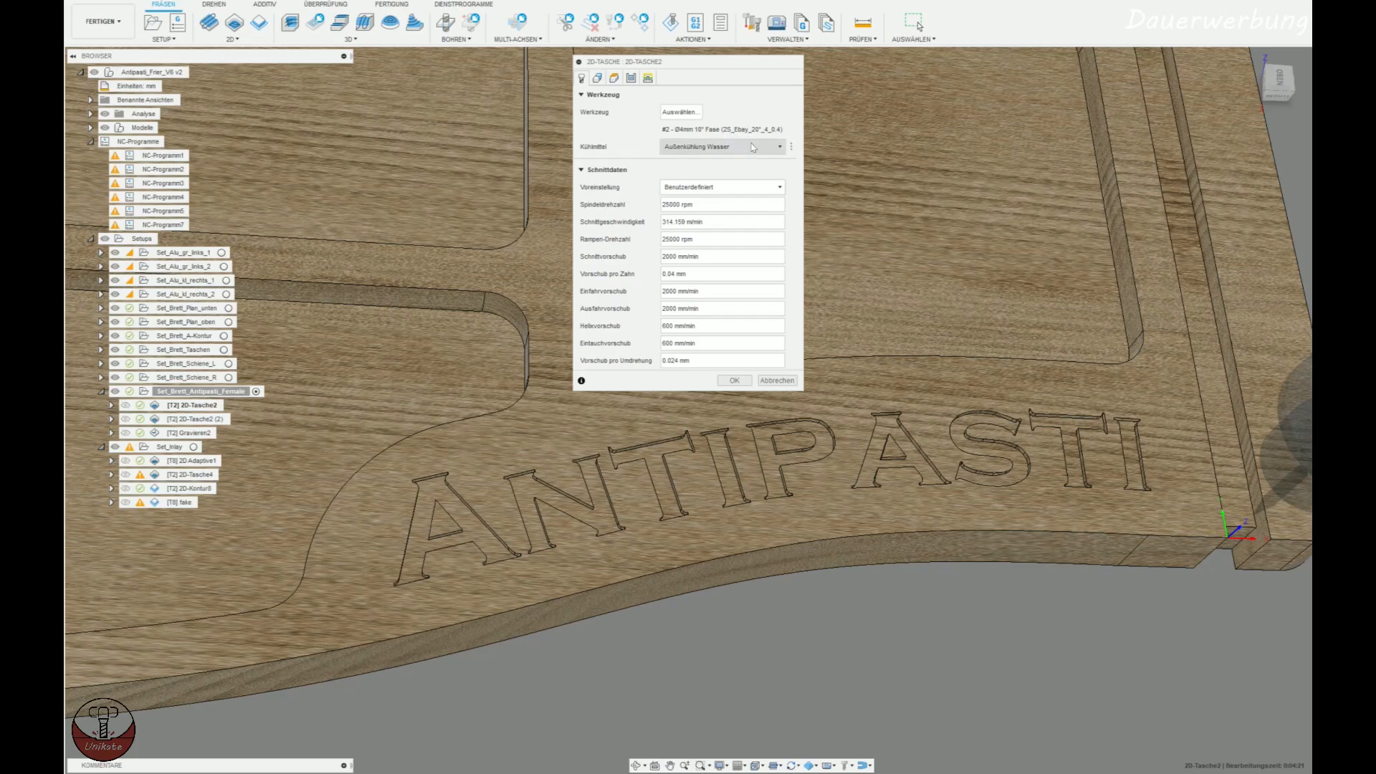
Close the first 2D pocket's tool settings in Fusion 360 without changes and view its toolpath and the Set_Brett_Antipasti_Female stock around the lettering.
left_click(777, 381)
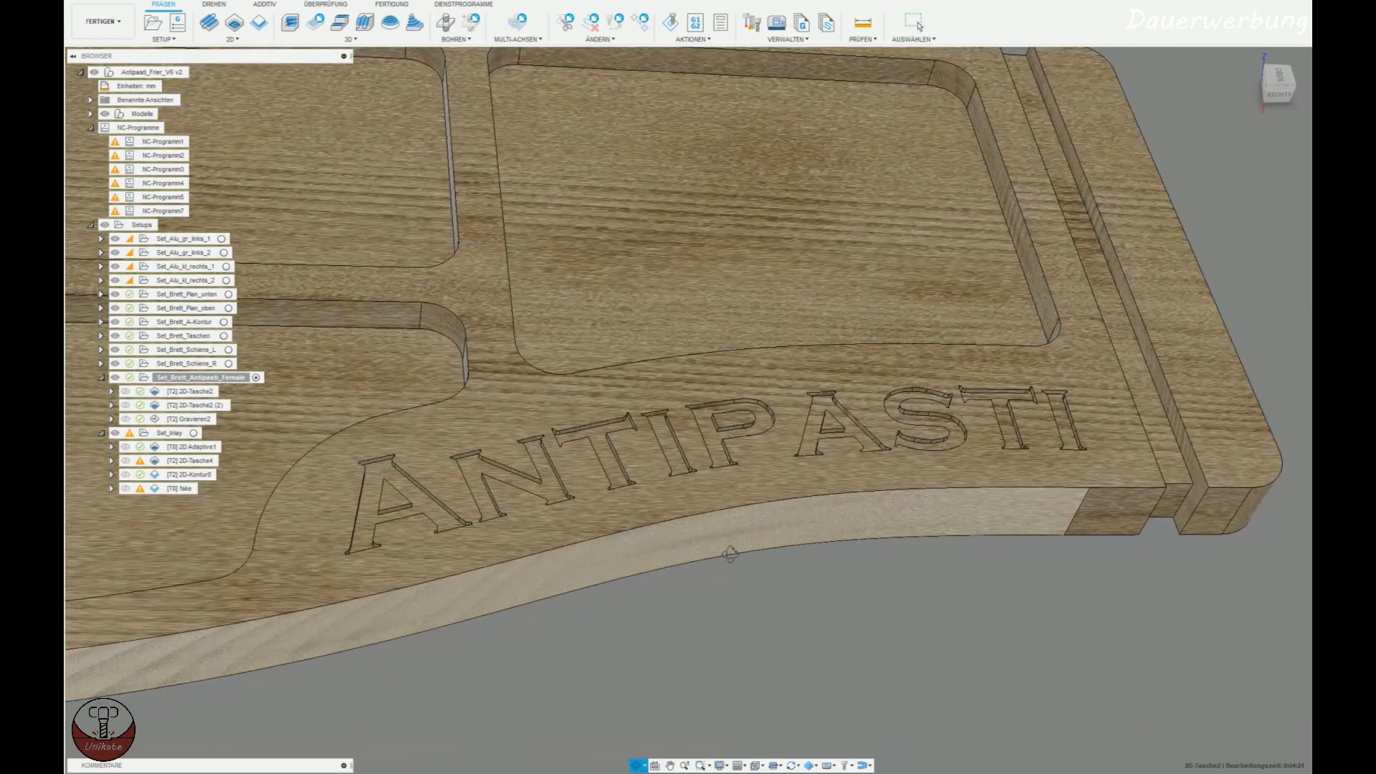
scroll(498, 552, "up", 5)
middle_click_drag(515, 572, 505, 522, "shift")
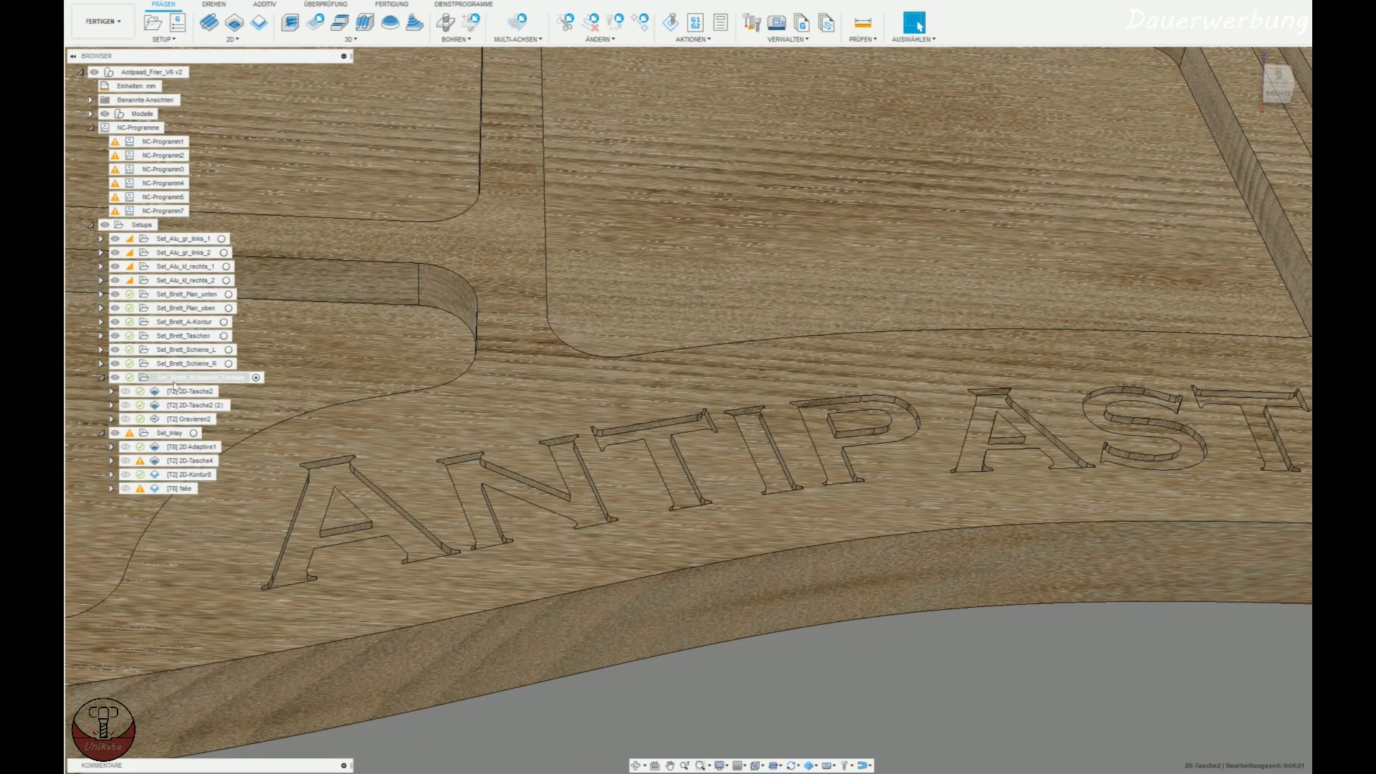
left_click(174, 382)
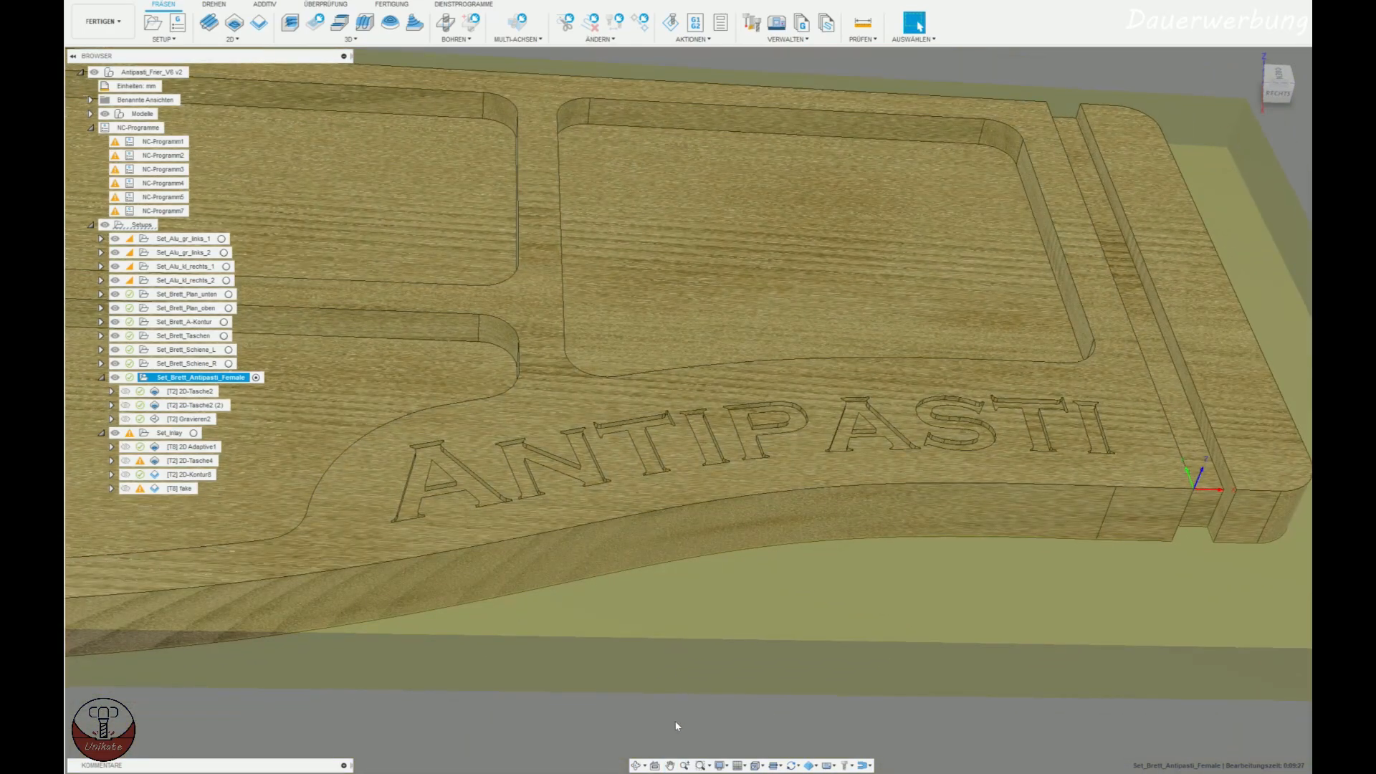
scroll(639, 496, "up", 5)
left_click(192, 391)
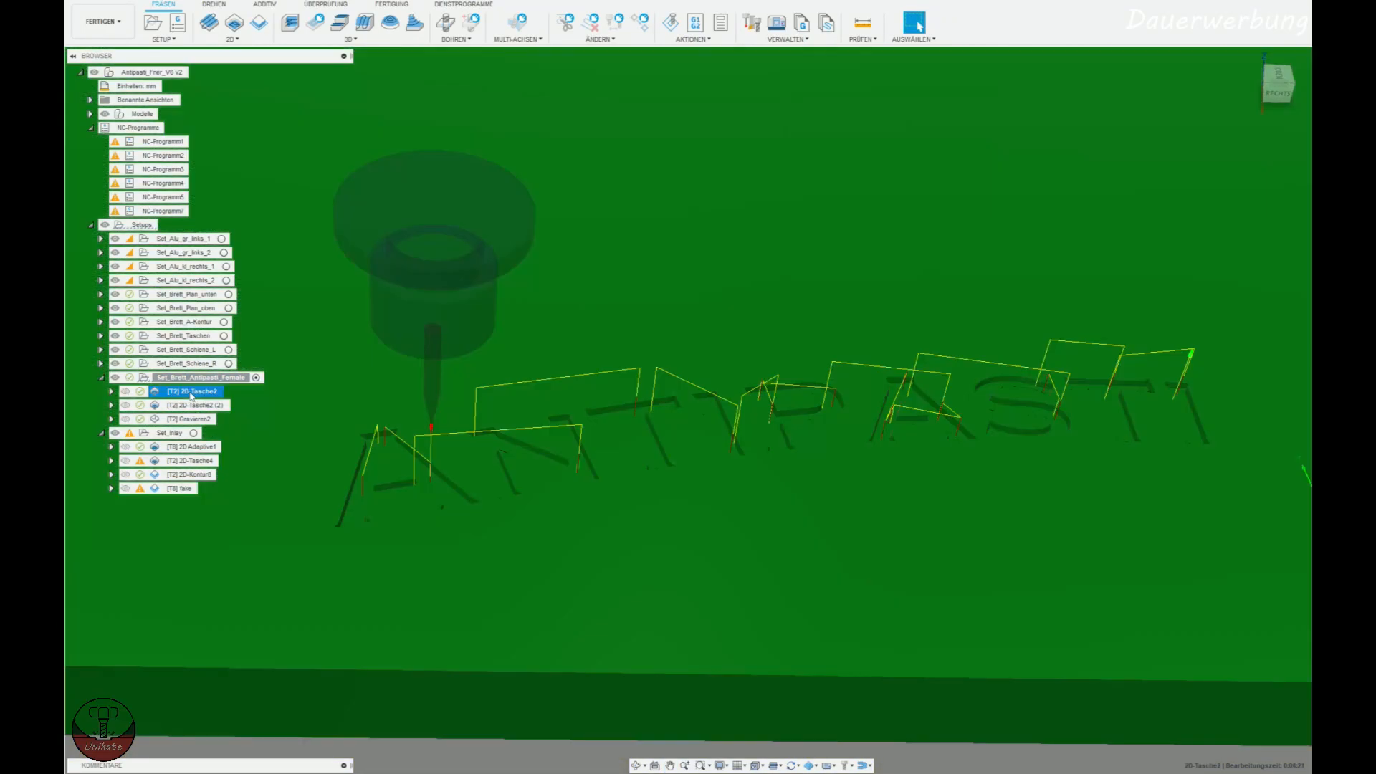
left_click(195, 378)
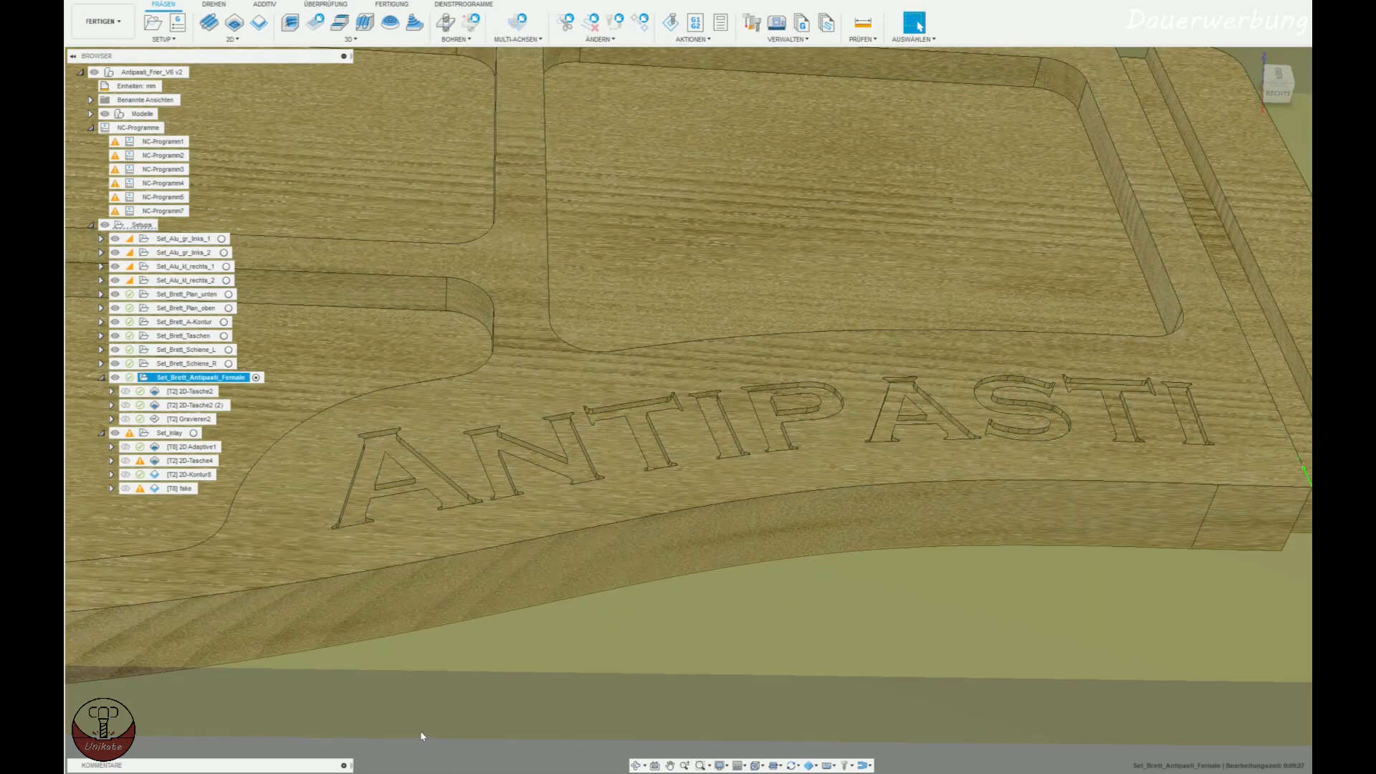
left_click(420, 730)
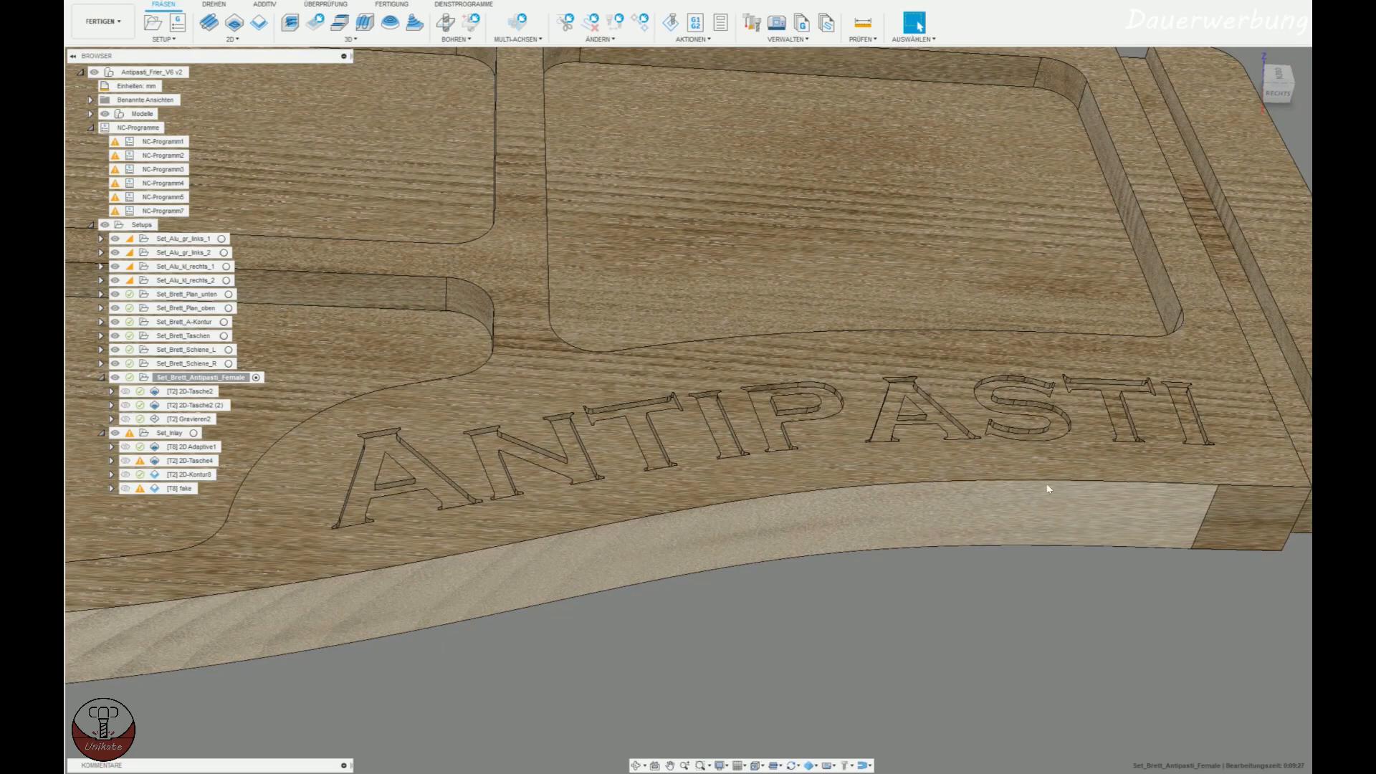
Return to the Excel inlay calculator and check the female wall height input and the male wall height output.
key("alt+Tab")
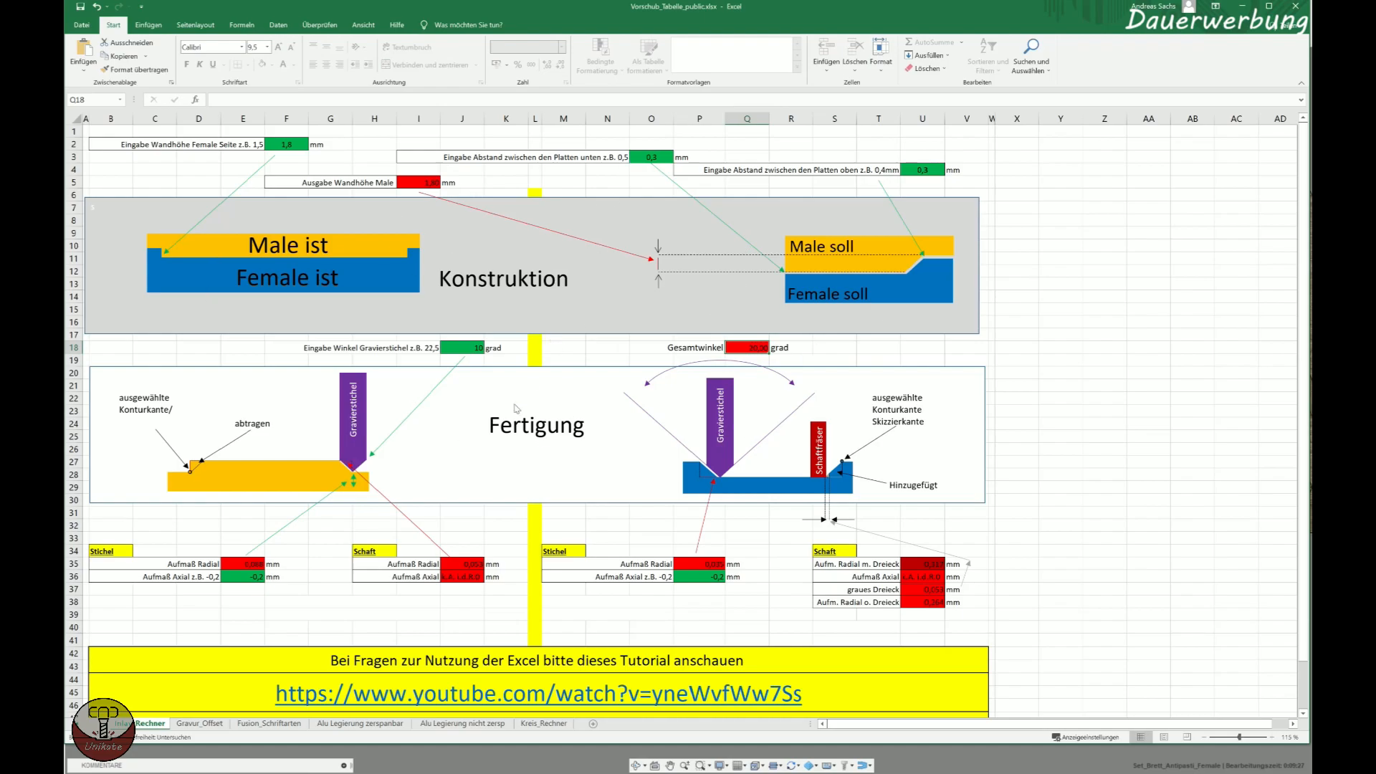
left_click(279, 146)
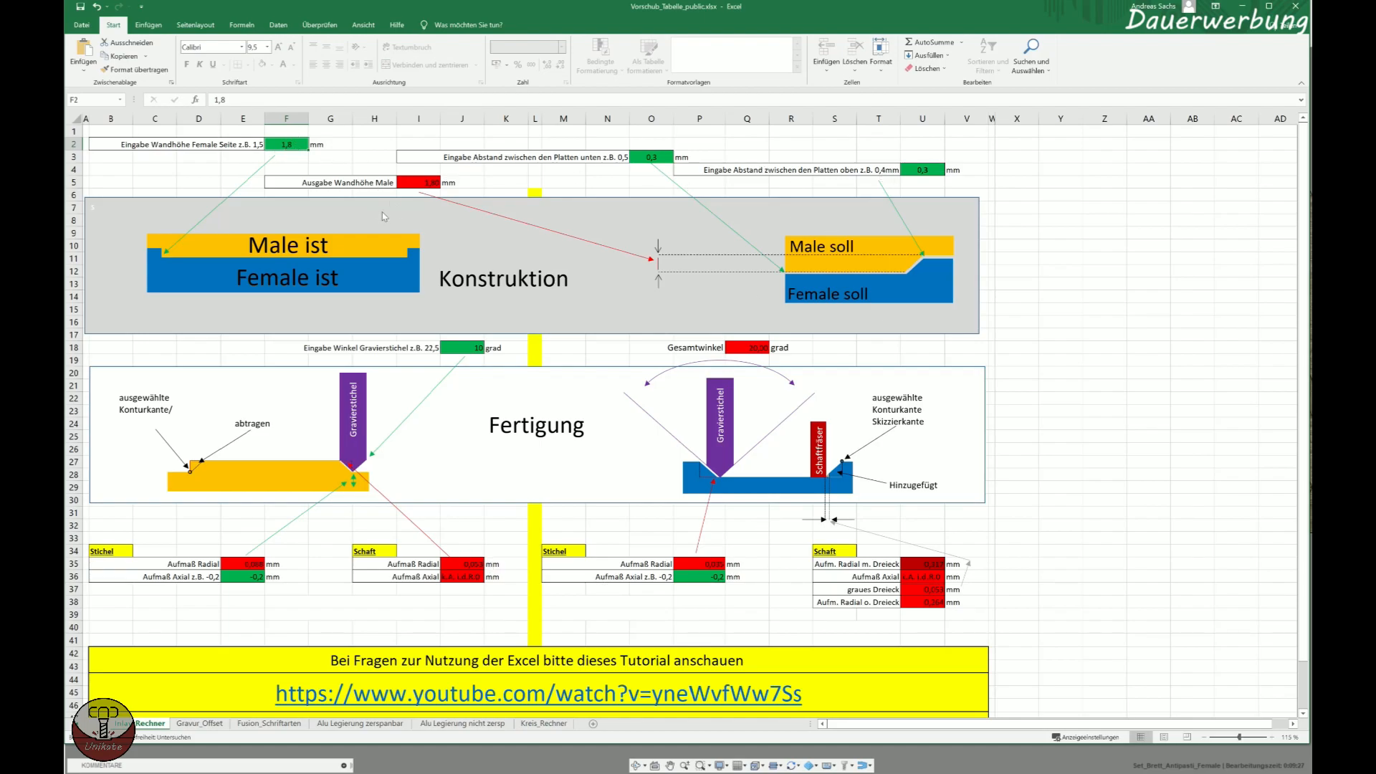
left_click(414, 184)
double_click(414, 183)
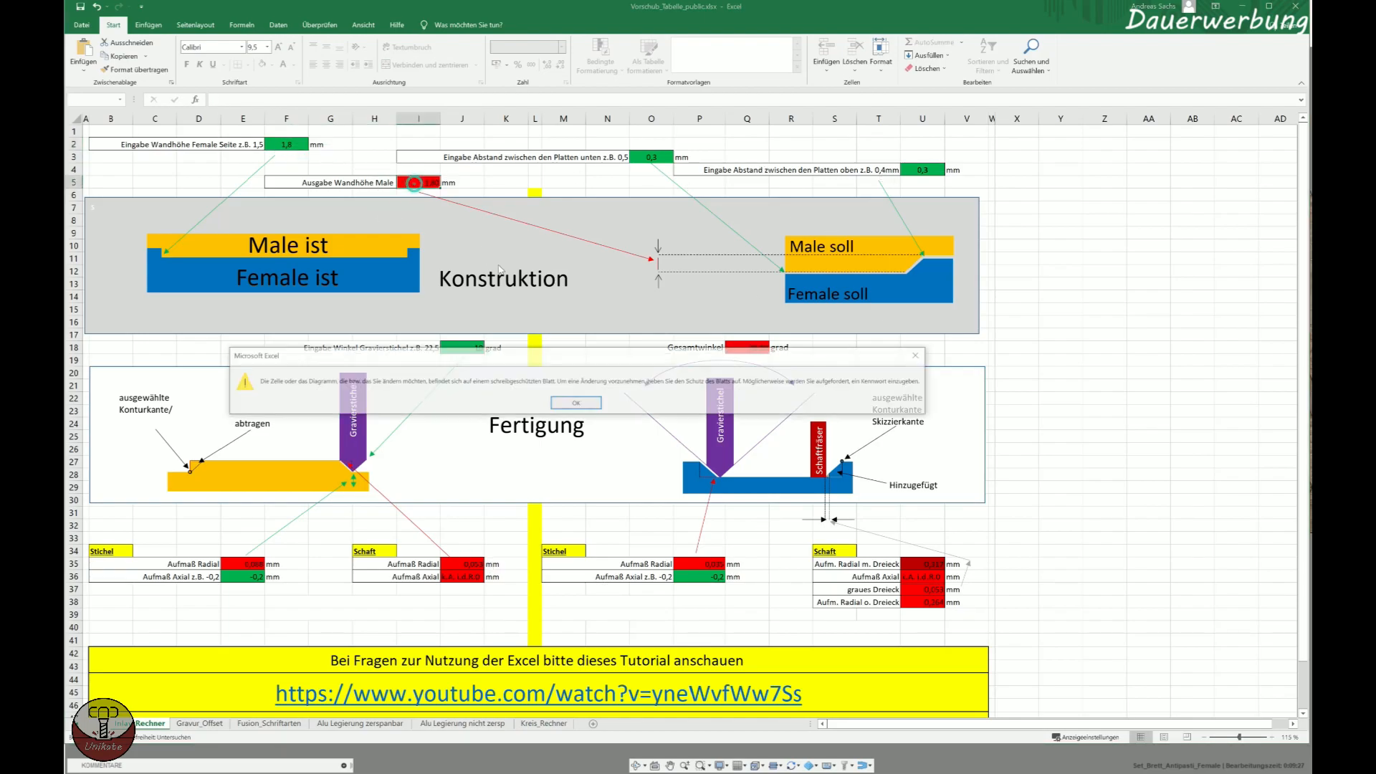
left_click(589, 404)
left_click(577, 171)
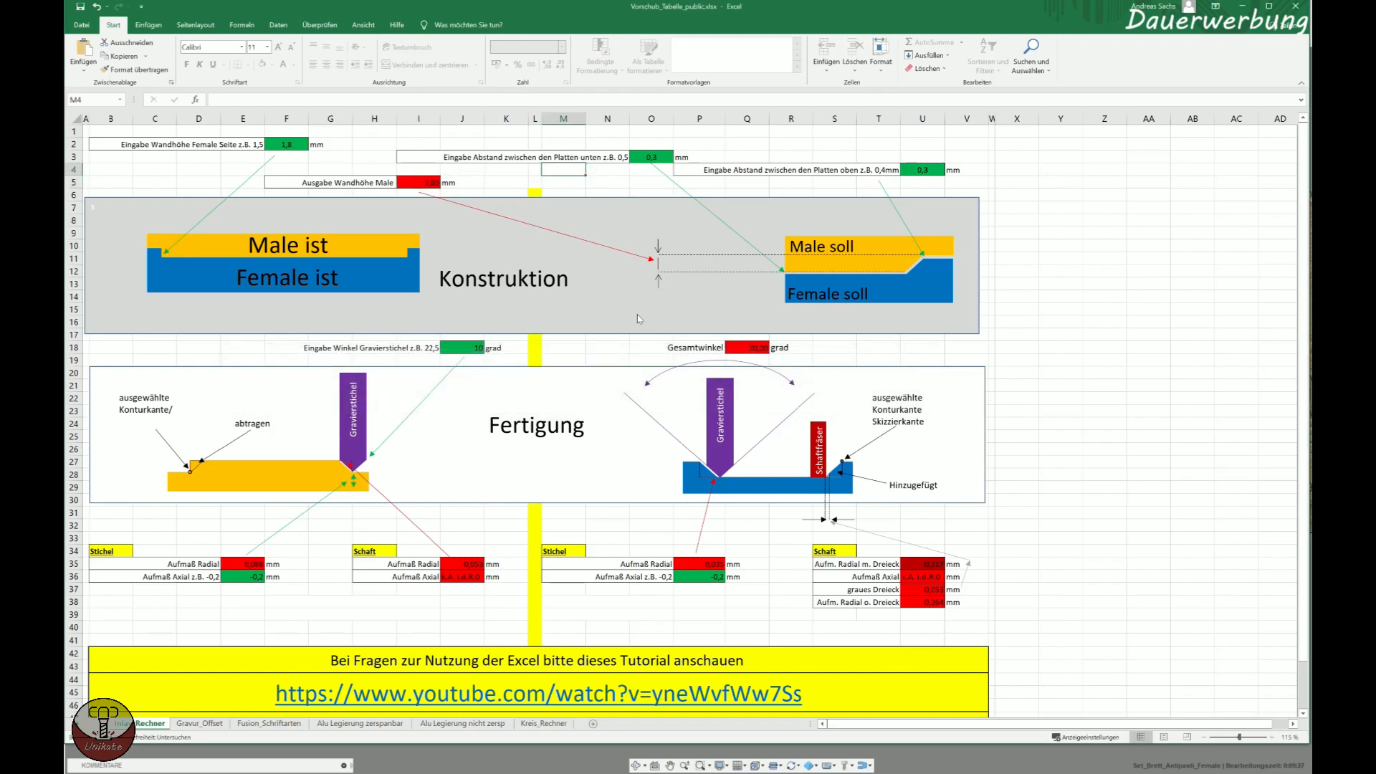
left_click(621, 192)
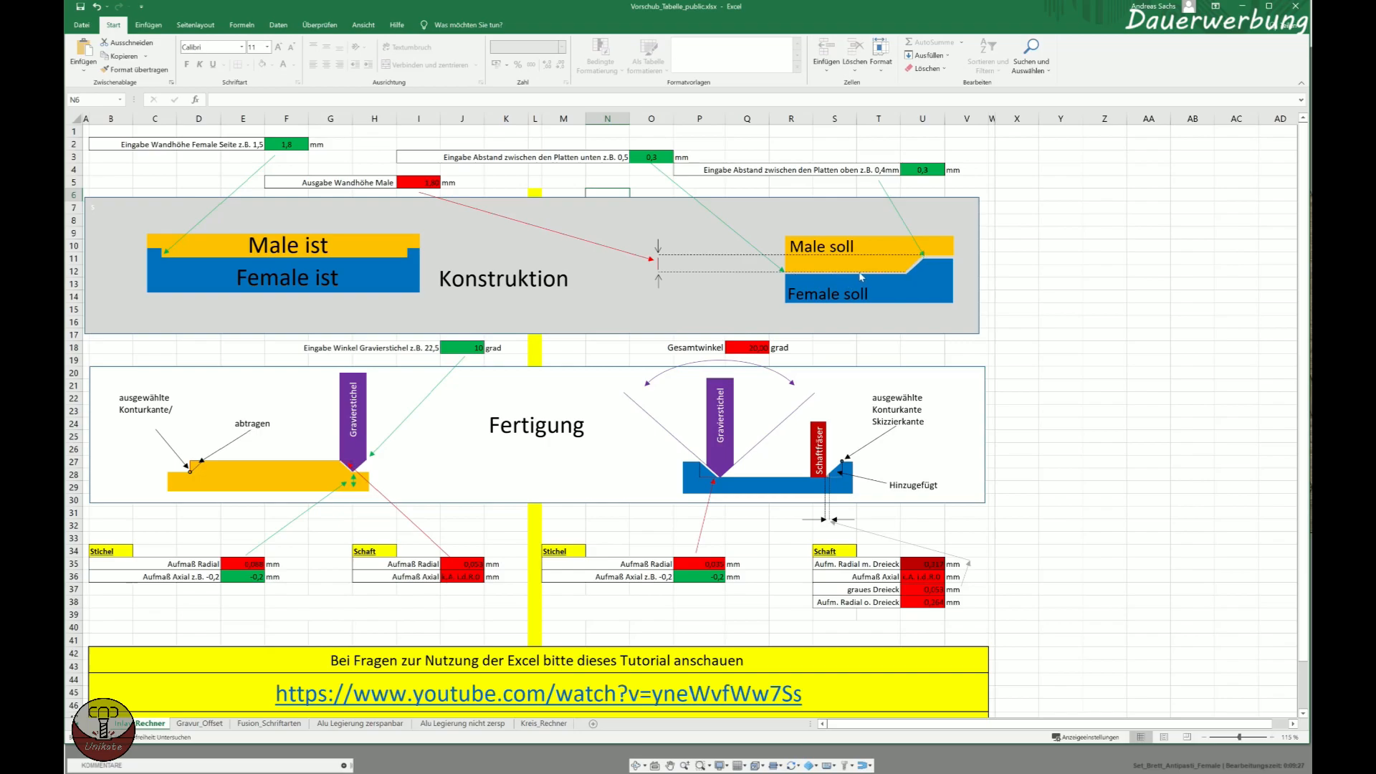
Check the lower and upper plate gap inputs, along with the engraving bit's side angle and total angle.
left_click(638, 157)
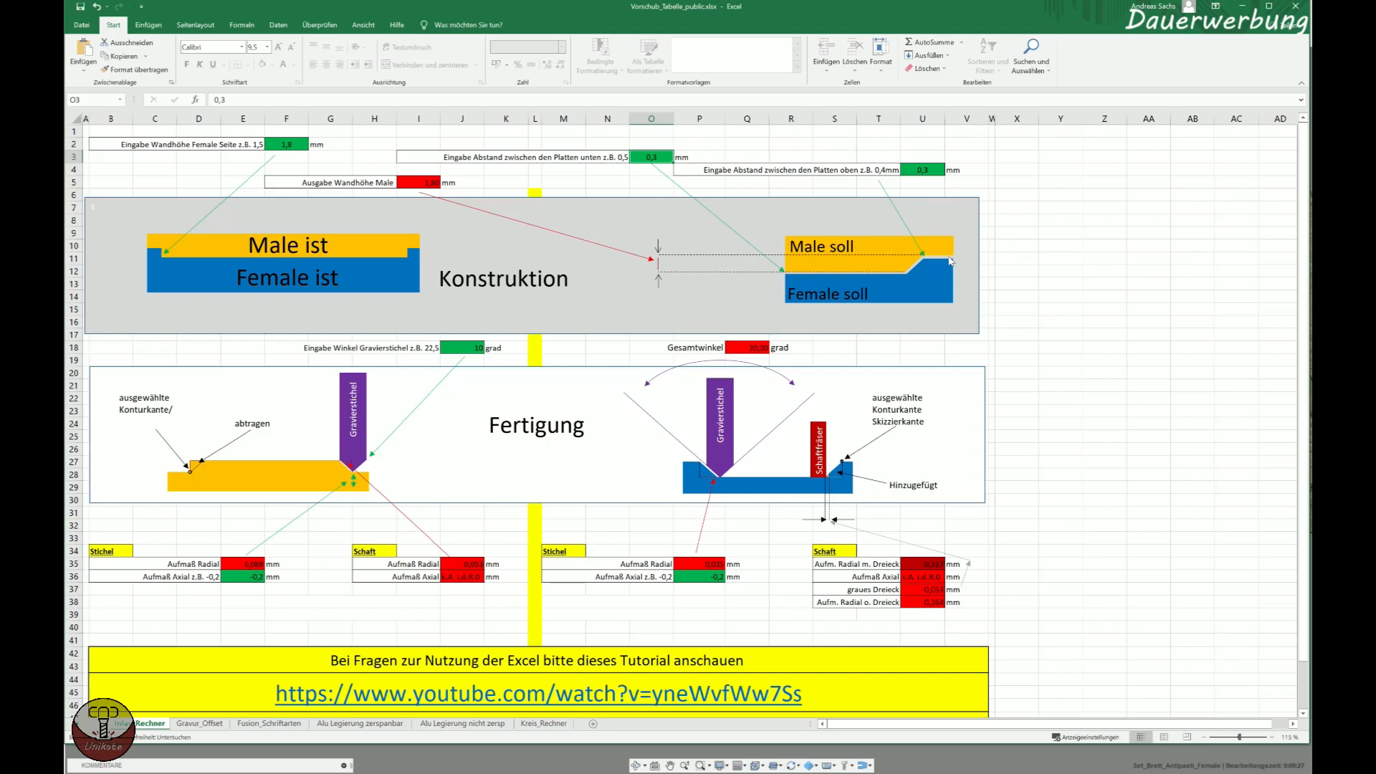
left_click(916, 179)
left_click(1086, 274)
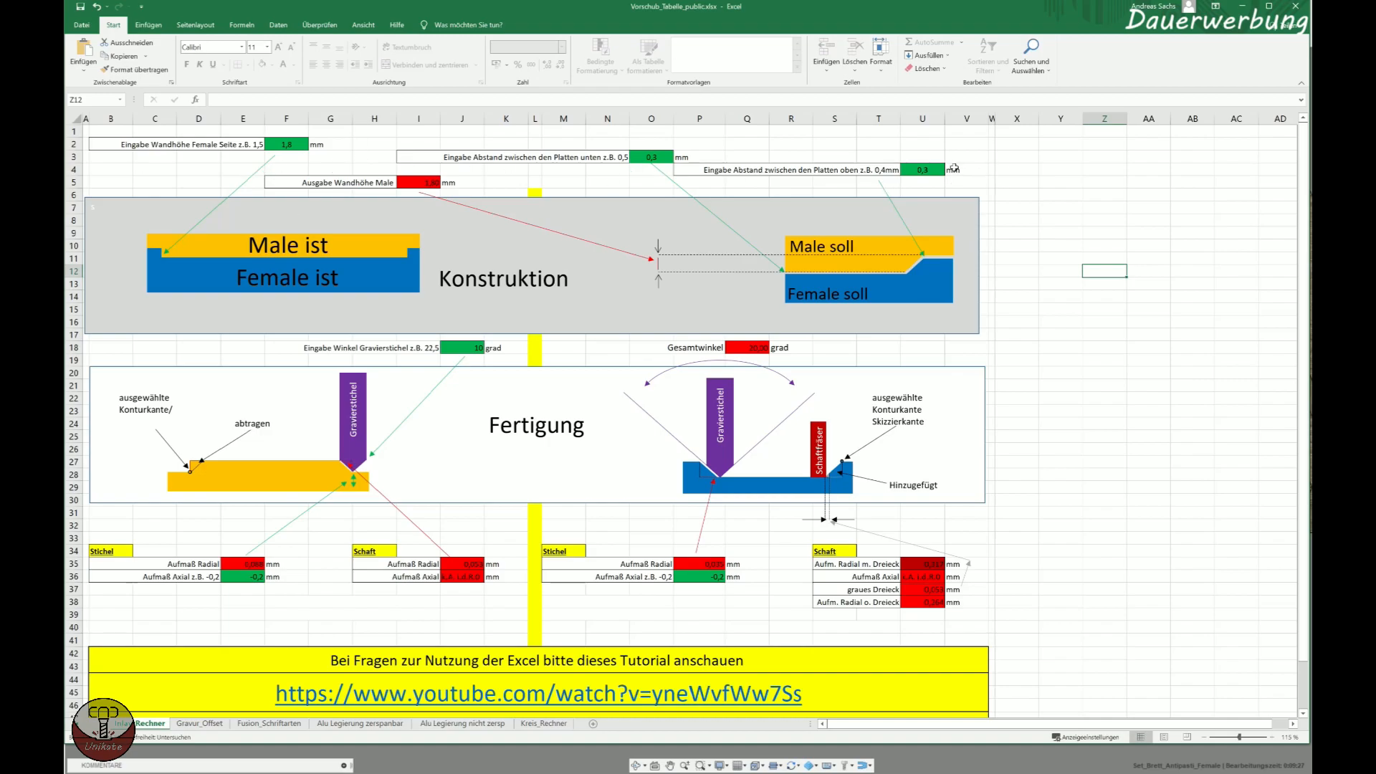
left_click(462, 349)
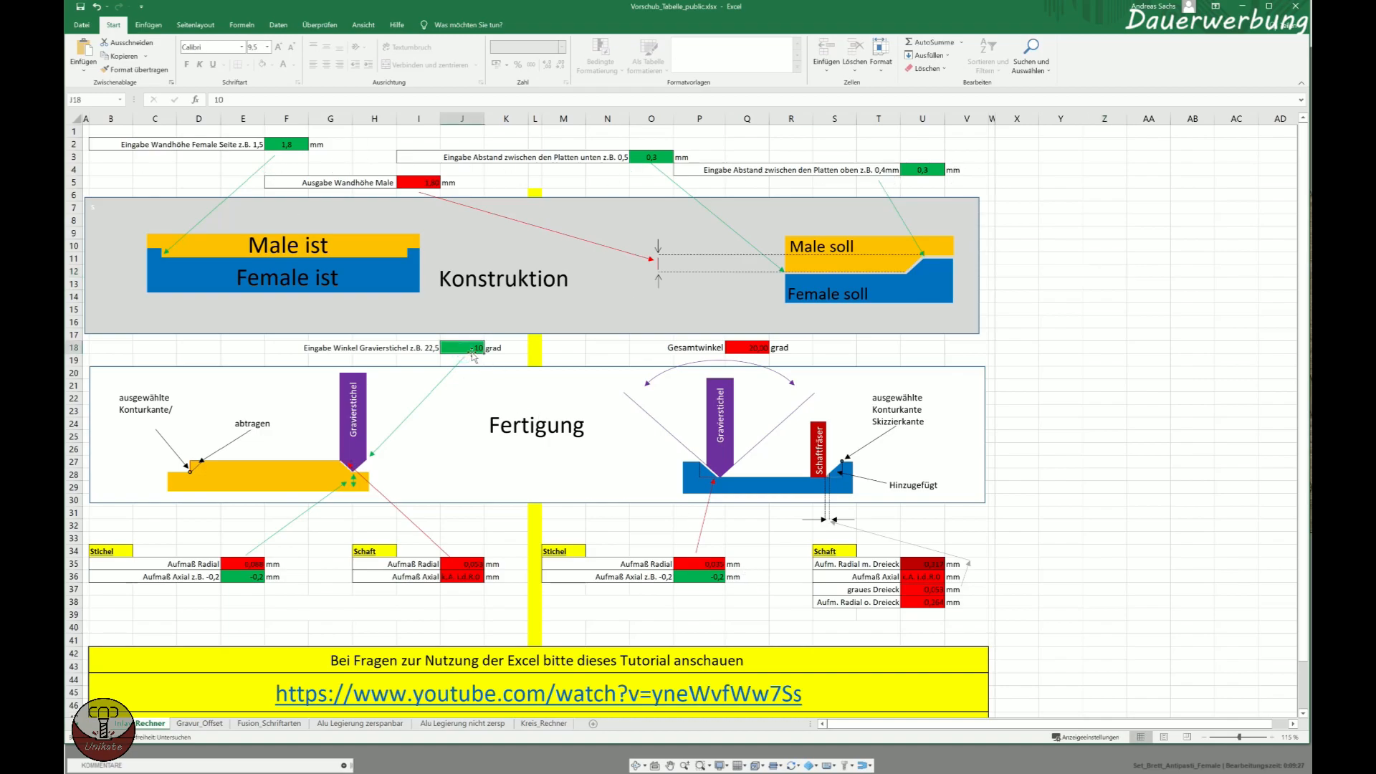
left_click(758, 348)
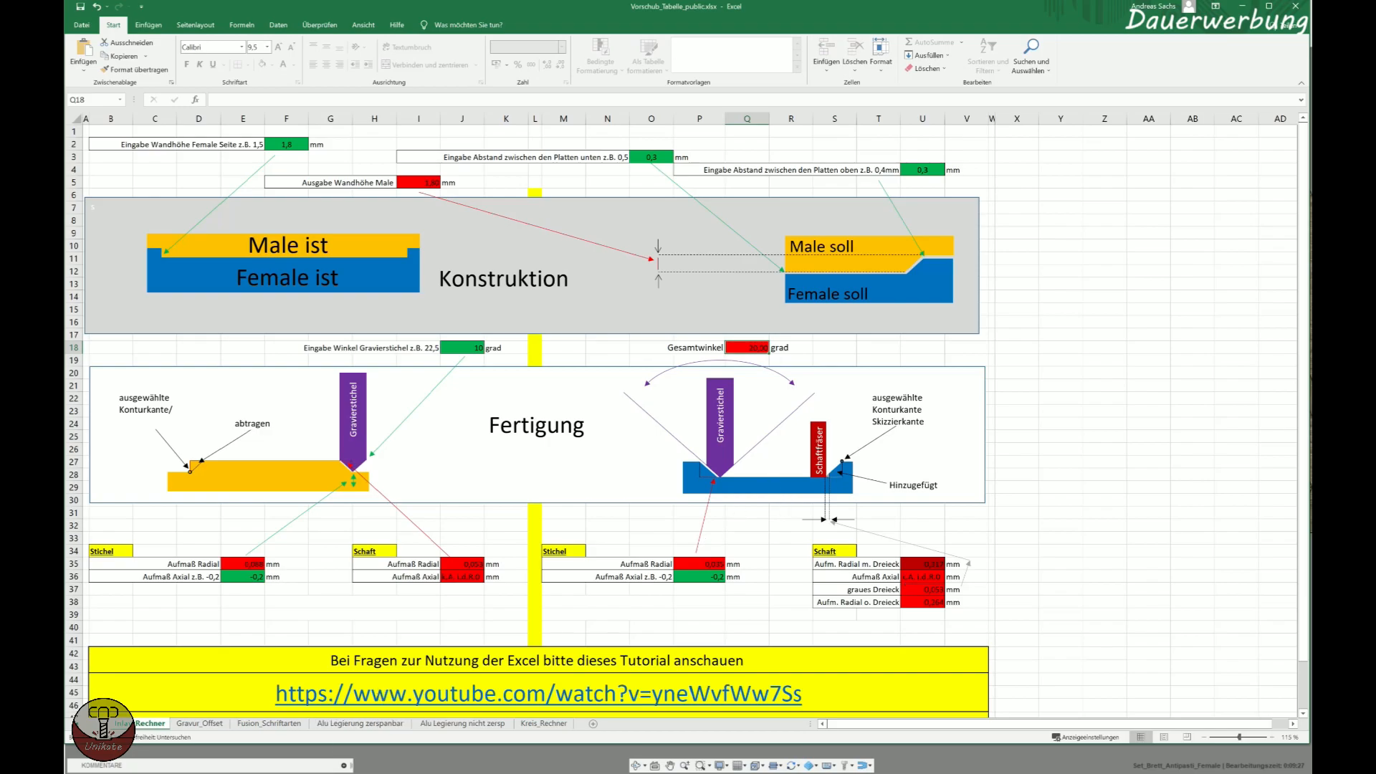
Switch back to Fusion 360, open the first 2D pocket operation for editing and examine the letter contours selected as its geometry.
mouse_move(335, 771)
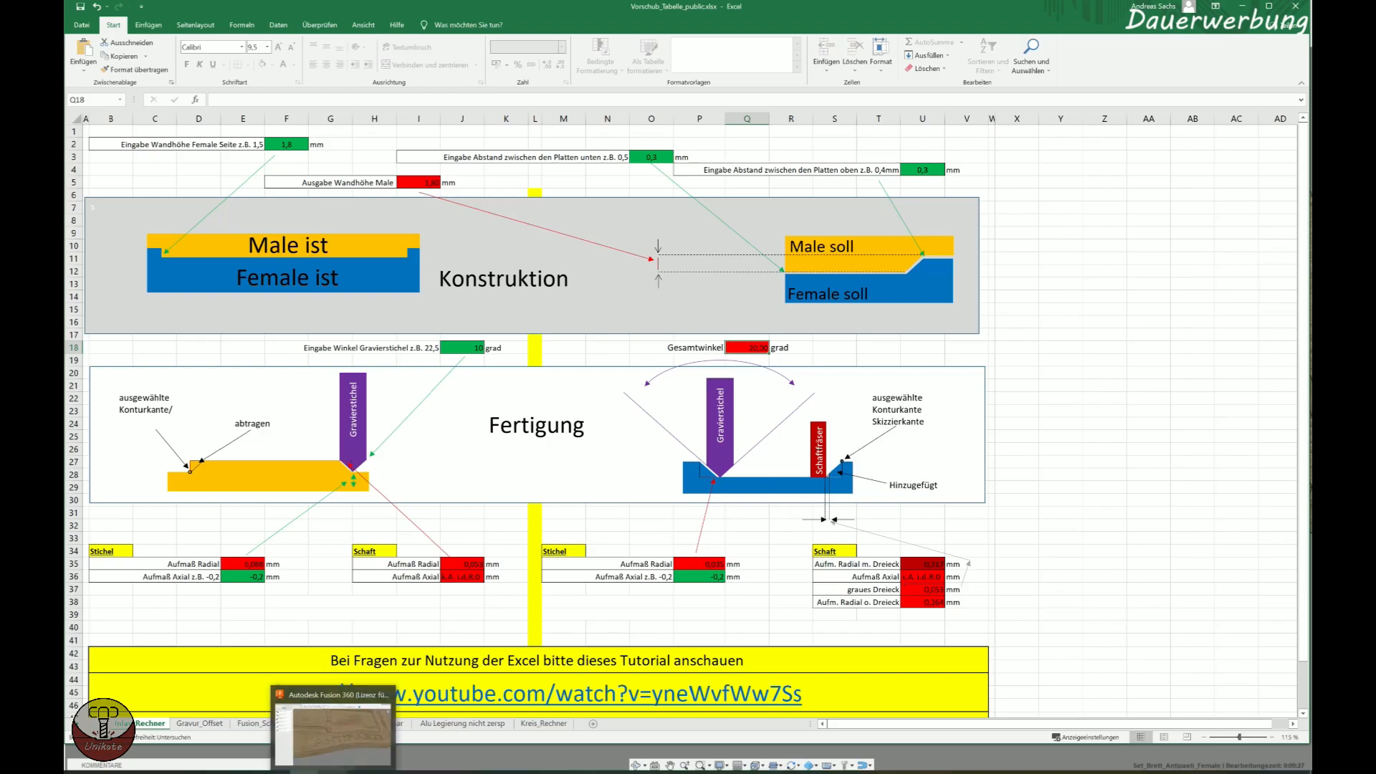
left_click(353, 739)
left_click(188, 391)
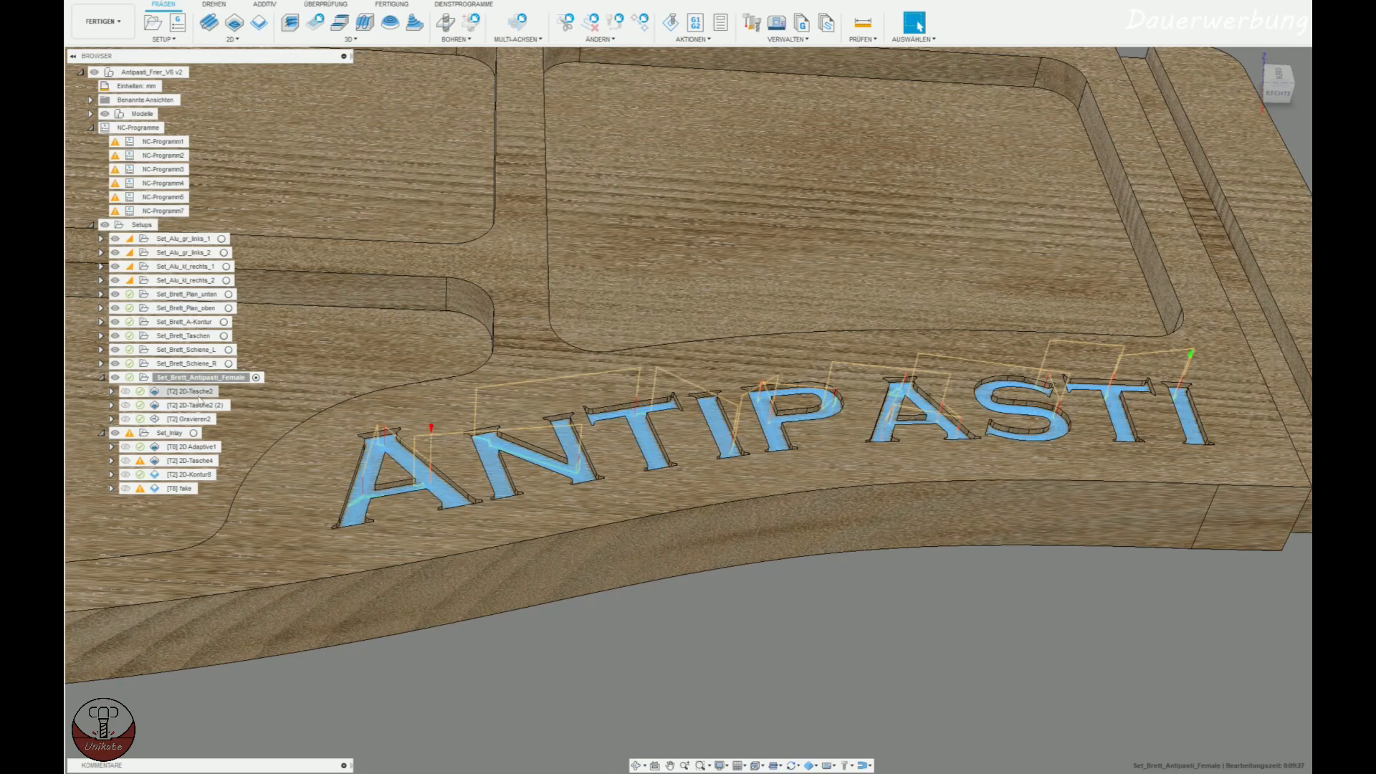
left_click(195, 392)
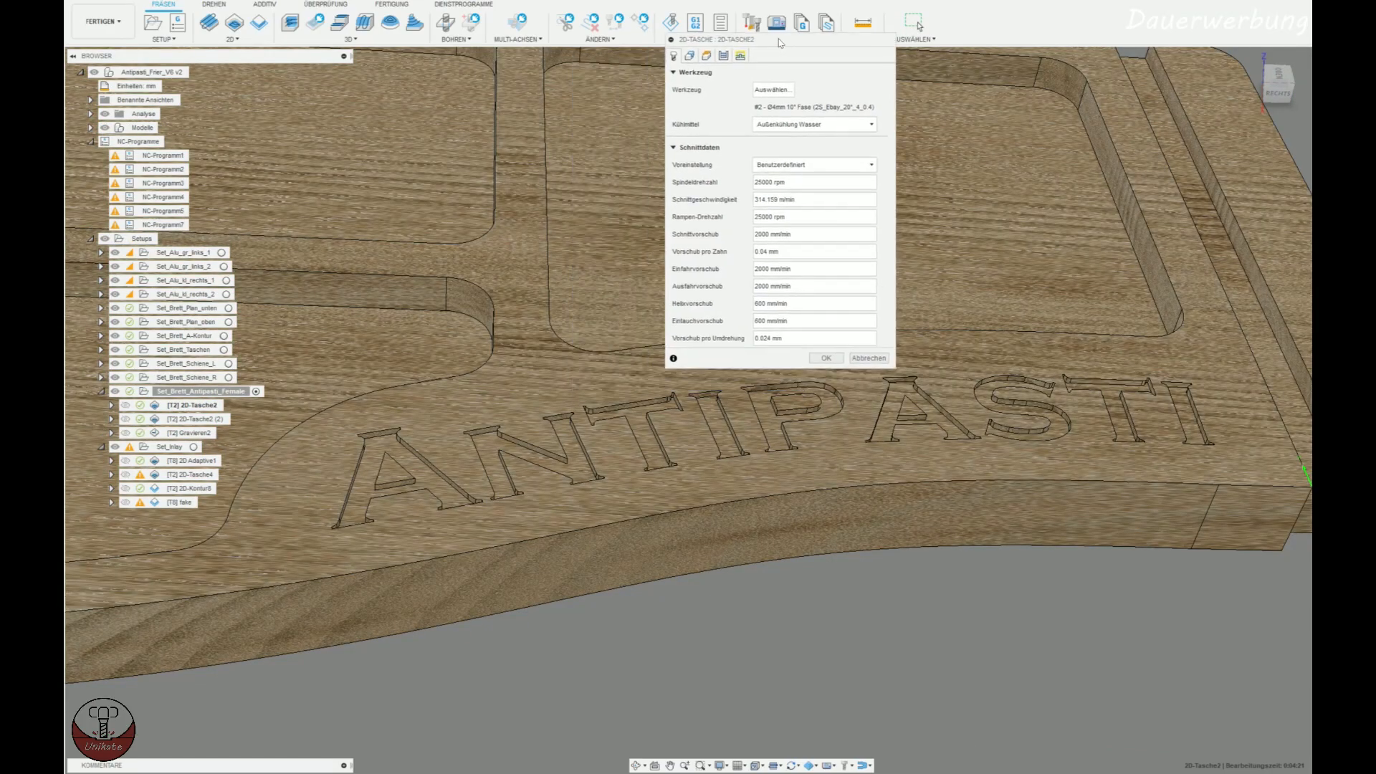
left_click(689, 55)
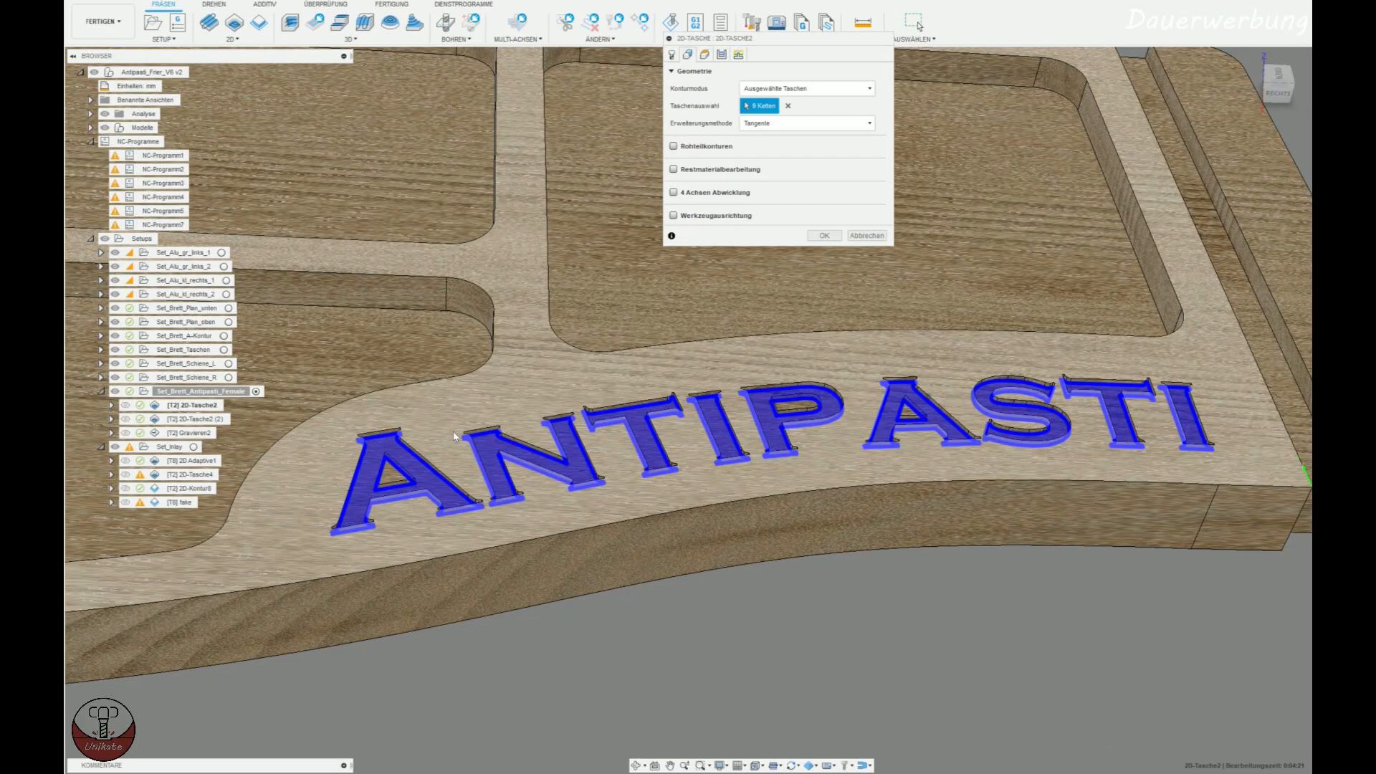
scroll(454, 431, "up", 3)
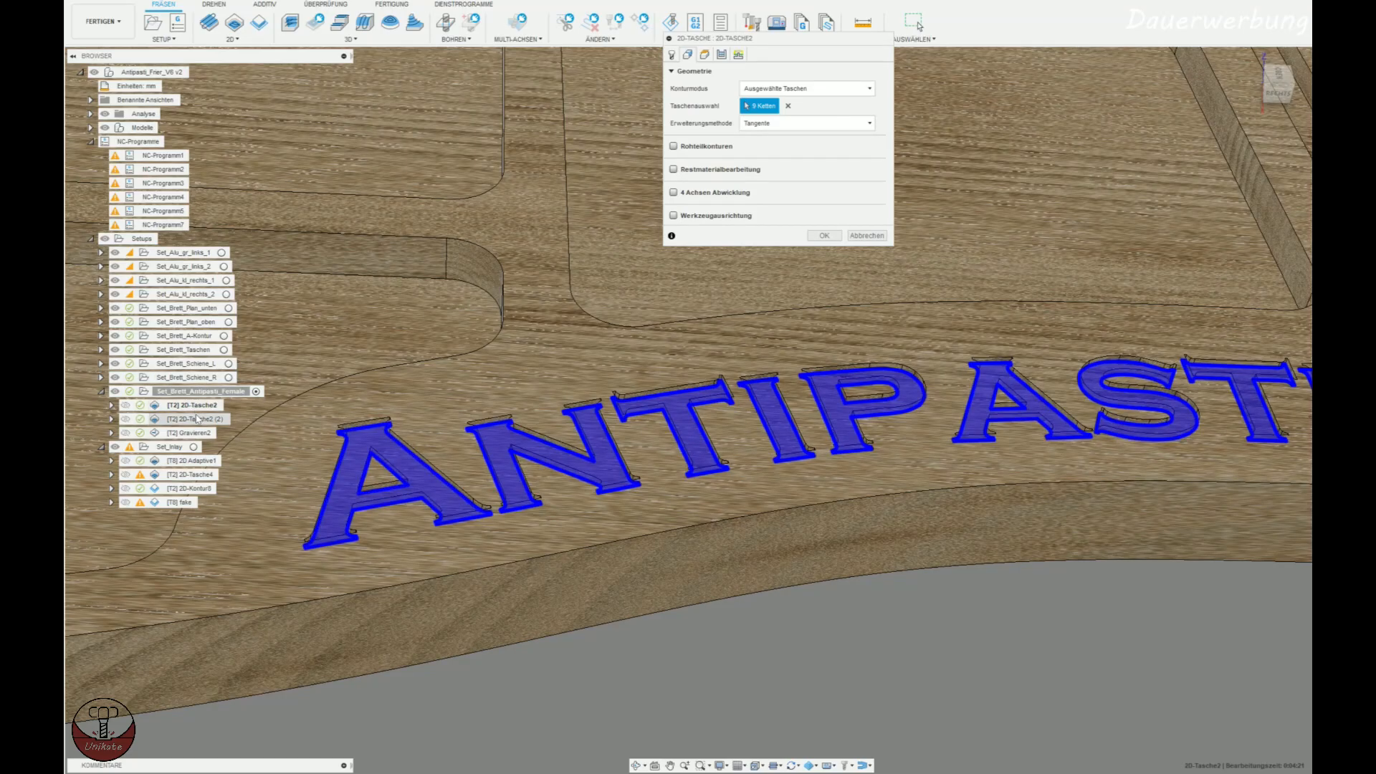
scroll(443, 572, "up", 3)
middle_click_drag(437, 565, 590, 506, "shift")
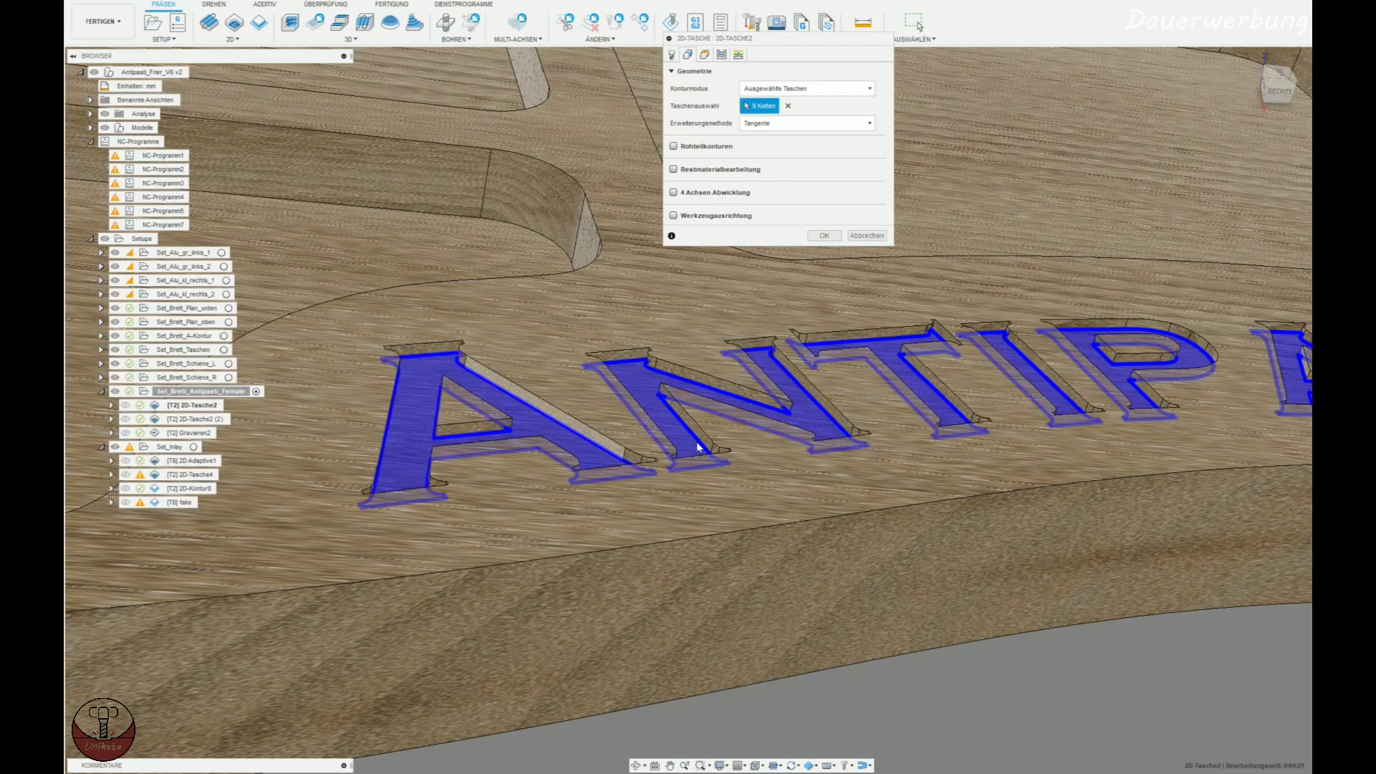
middle_click_drag(848, 522, 808, 558)
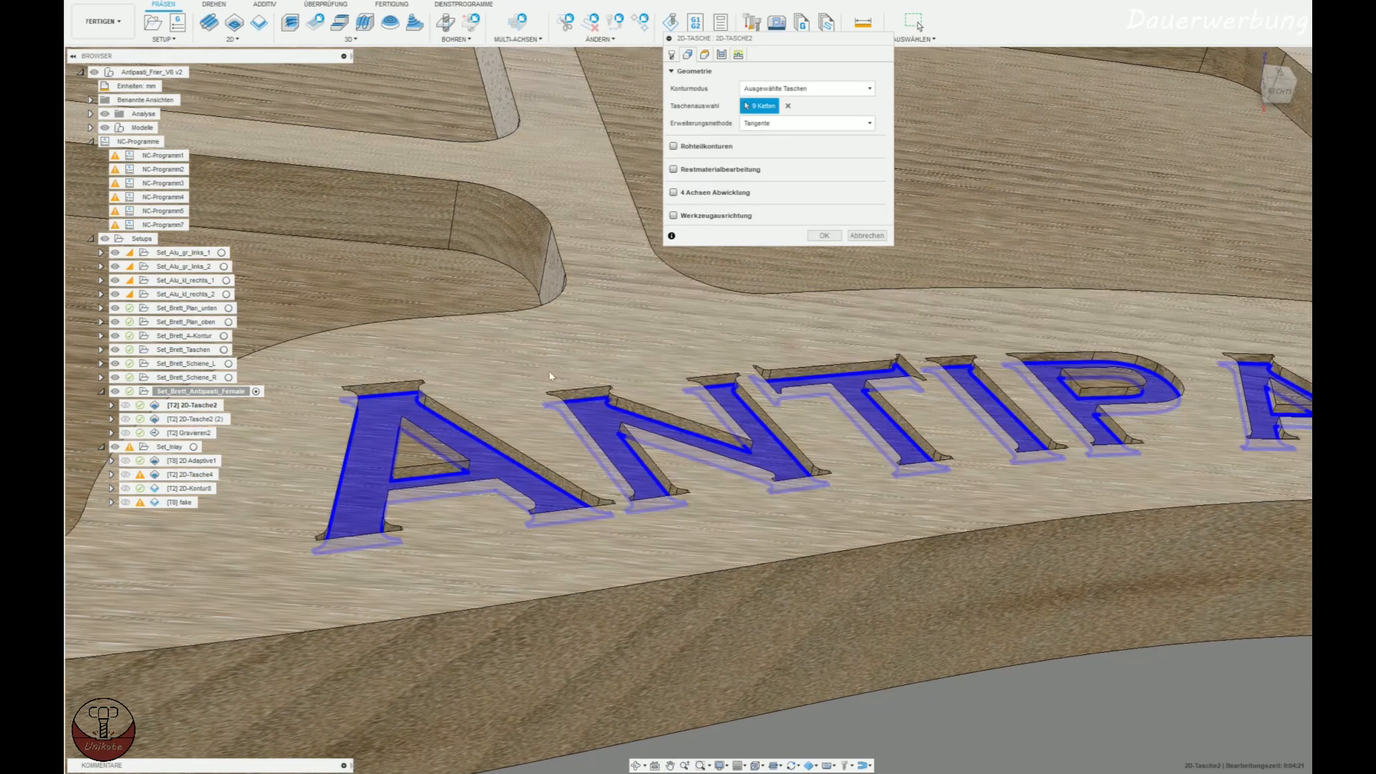
Review the heights and passes settings of the 2D pocket, including its radial and axial stock allowance.
left_click(705, 55)
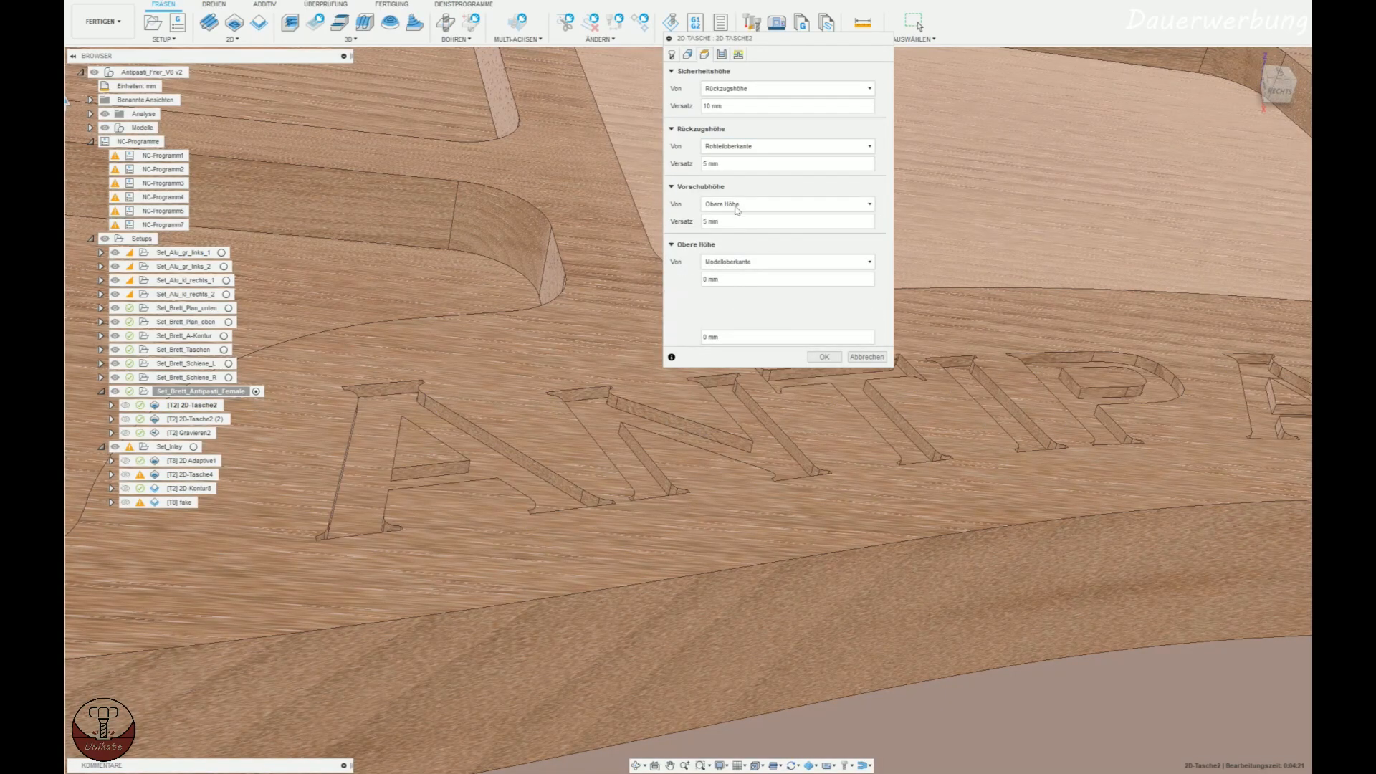
left_click(722, 54)
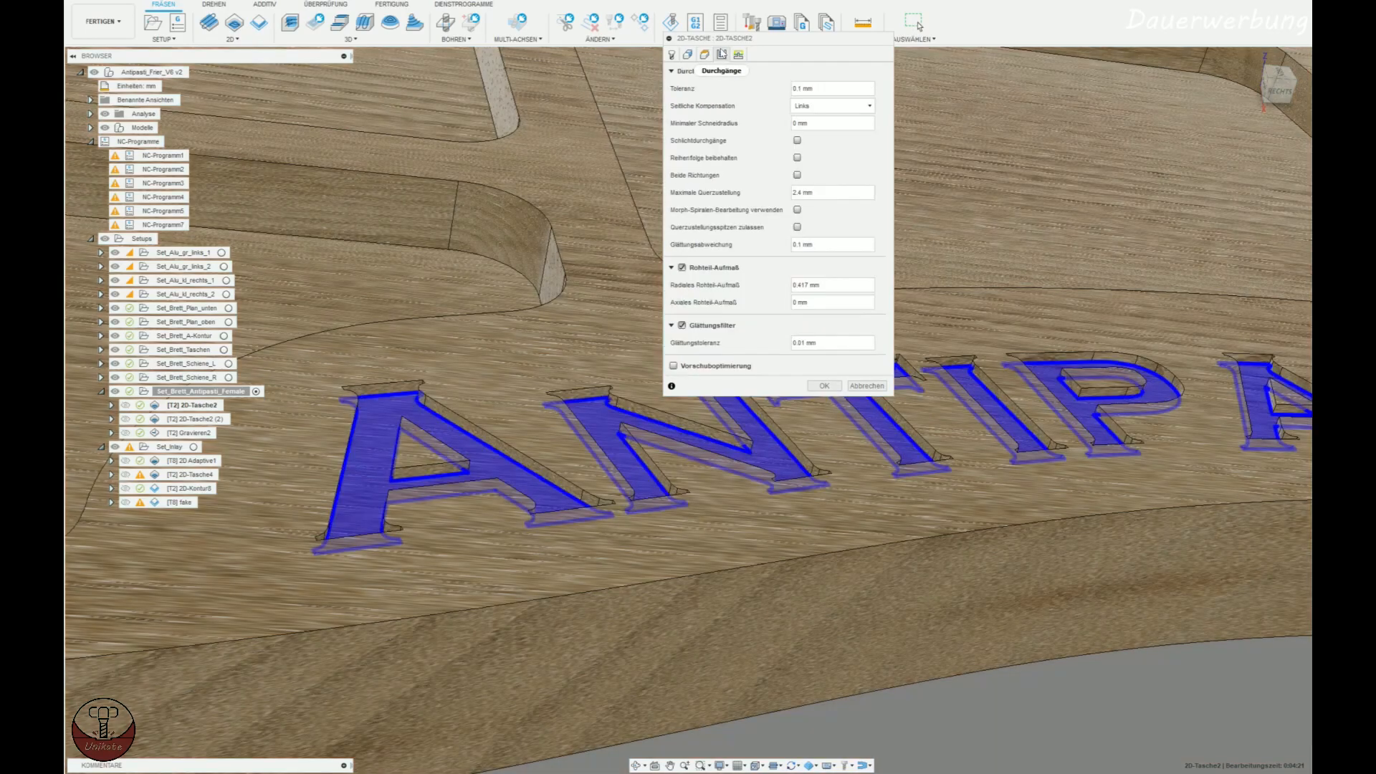
scroll(772, 492, "down", 1)
middle_click_drag(772, 492, 691, 496)
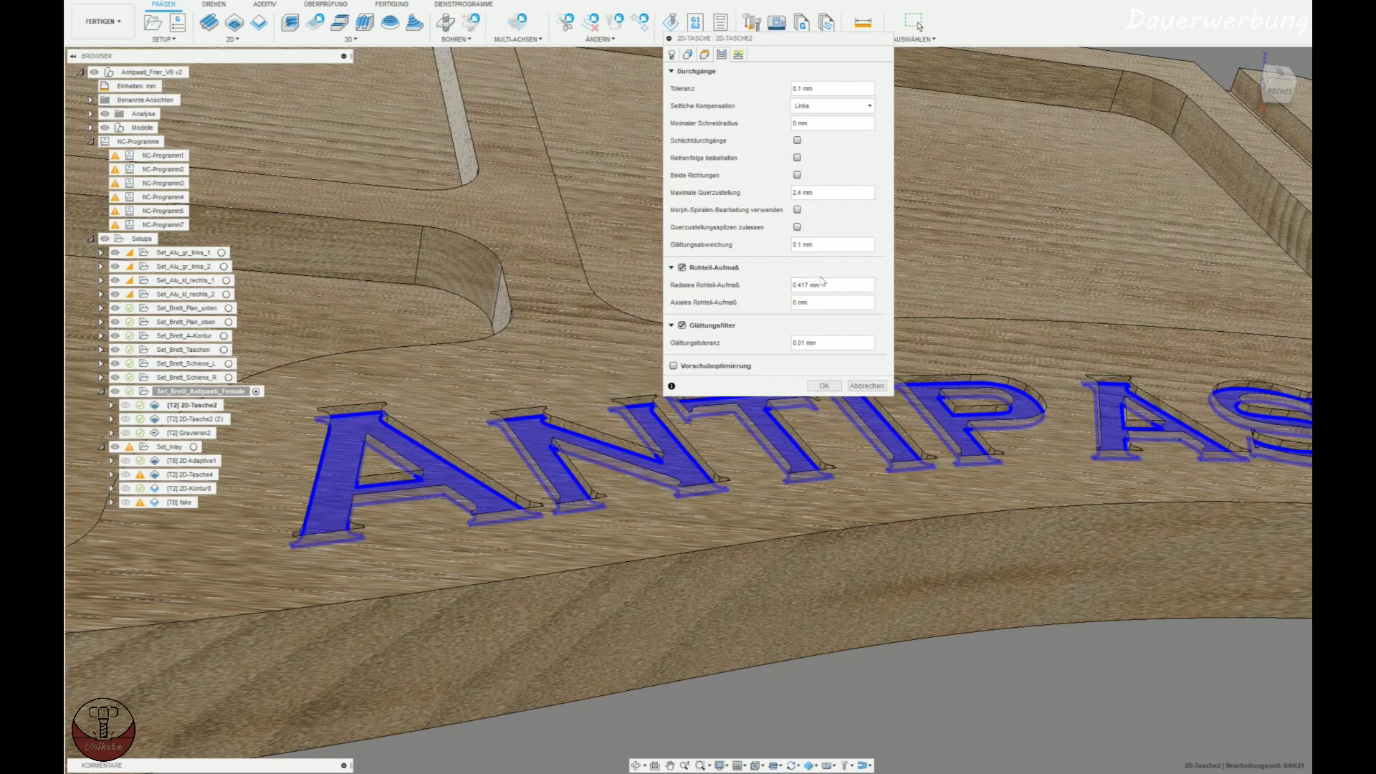
In Excel, check the end mill's radial allowance, then examine the side angle and axial plunge inputs on the Gravur_Offset sheet.
key("alt+Tab")
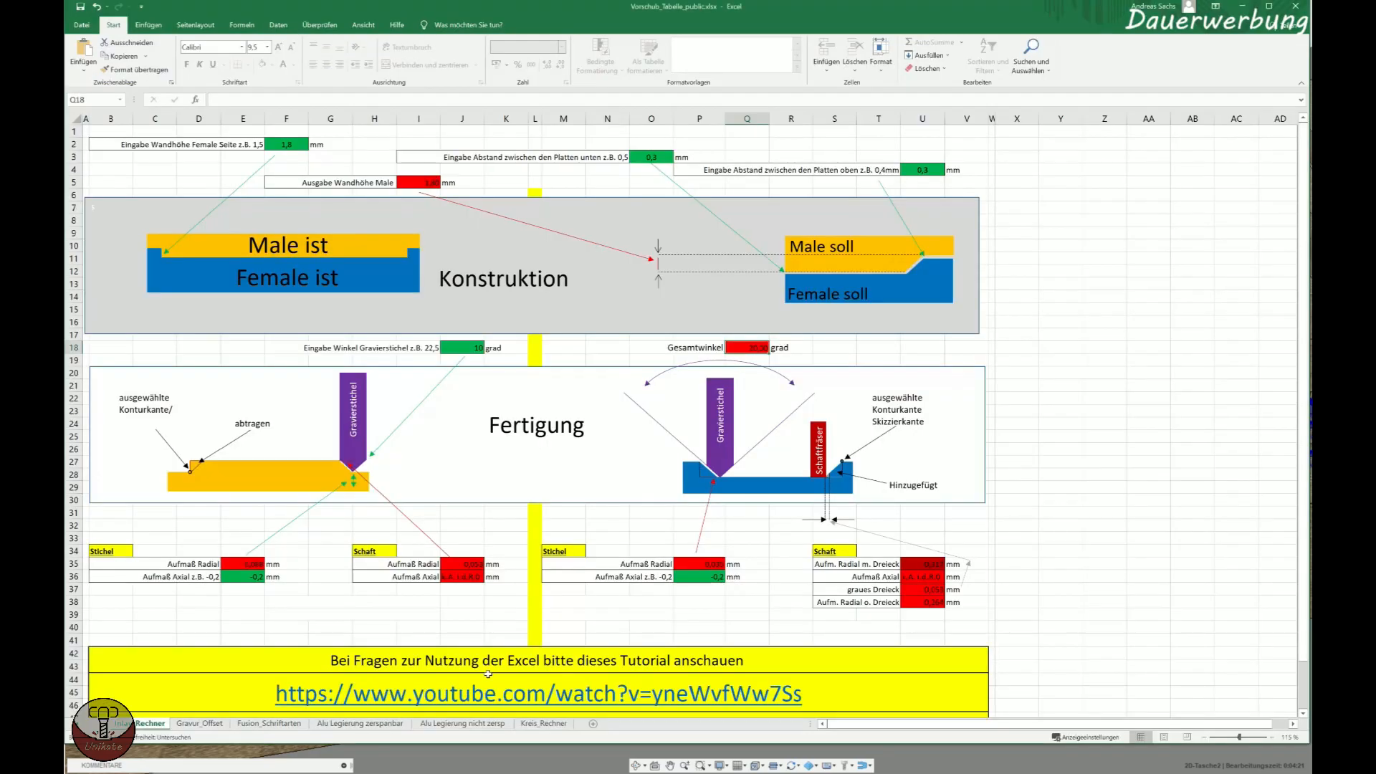
left_click(920, 562)
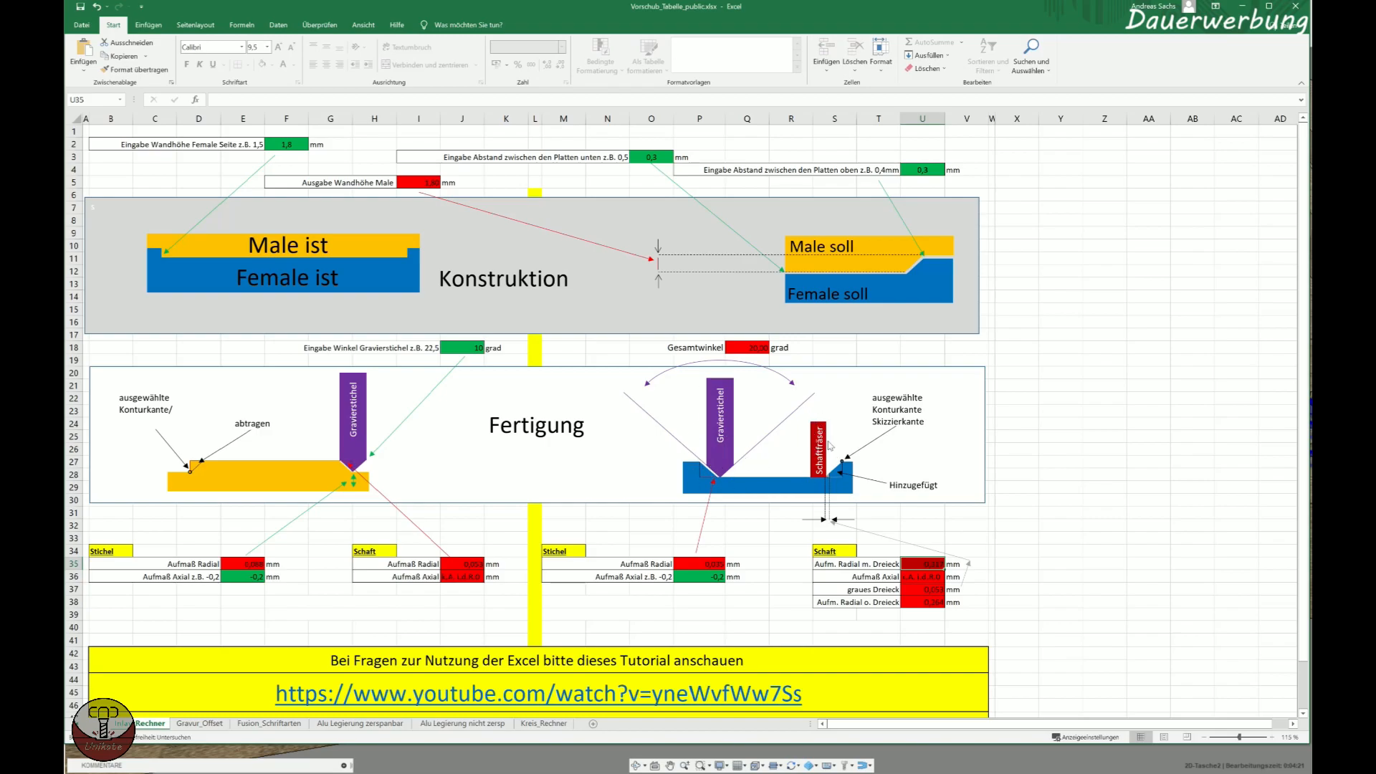
left_click(208, 724)
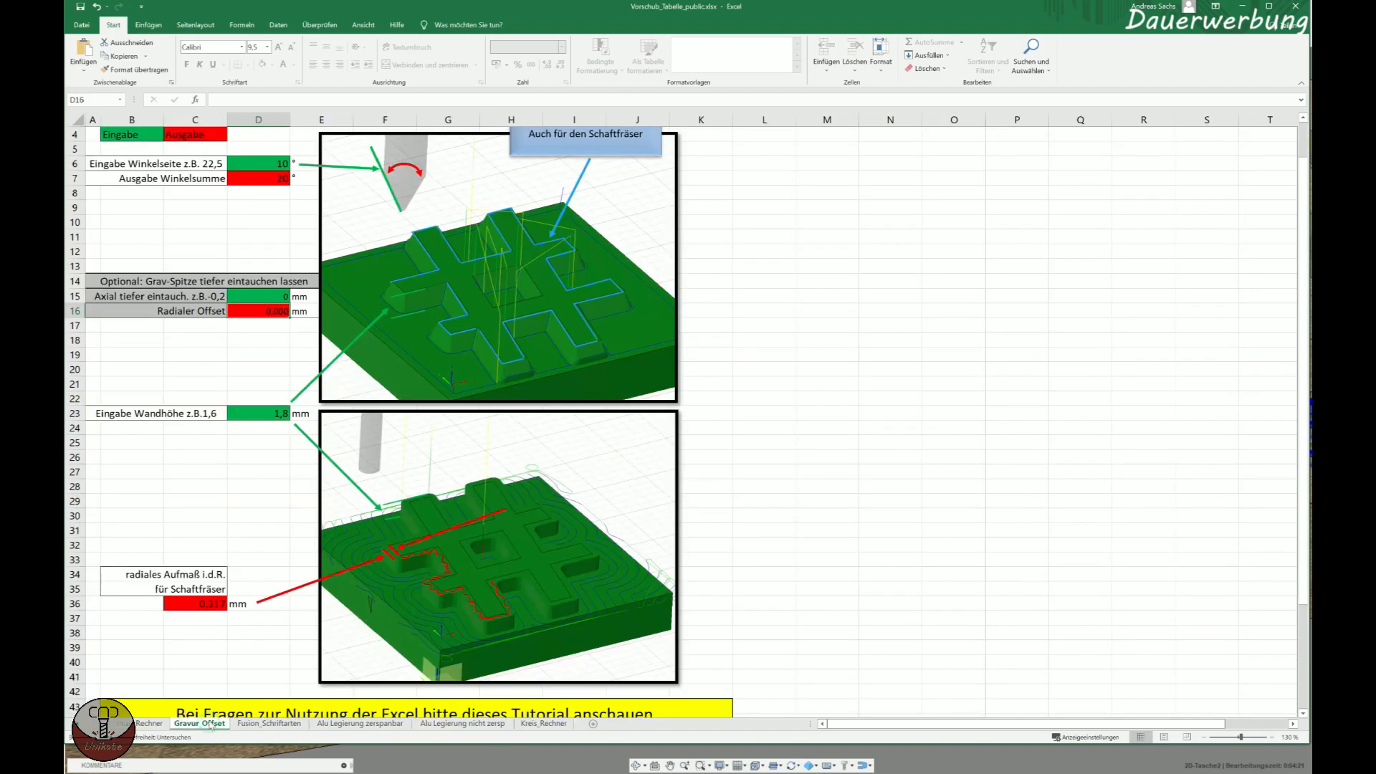
scroll(276, 456, "up", 1)
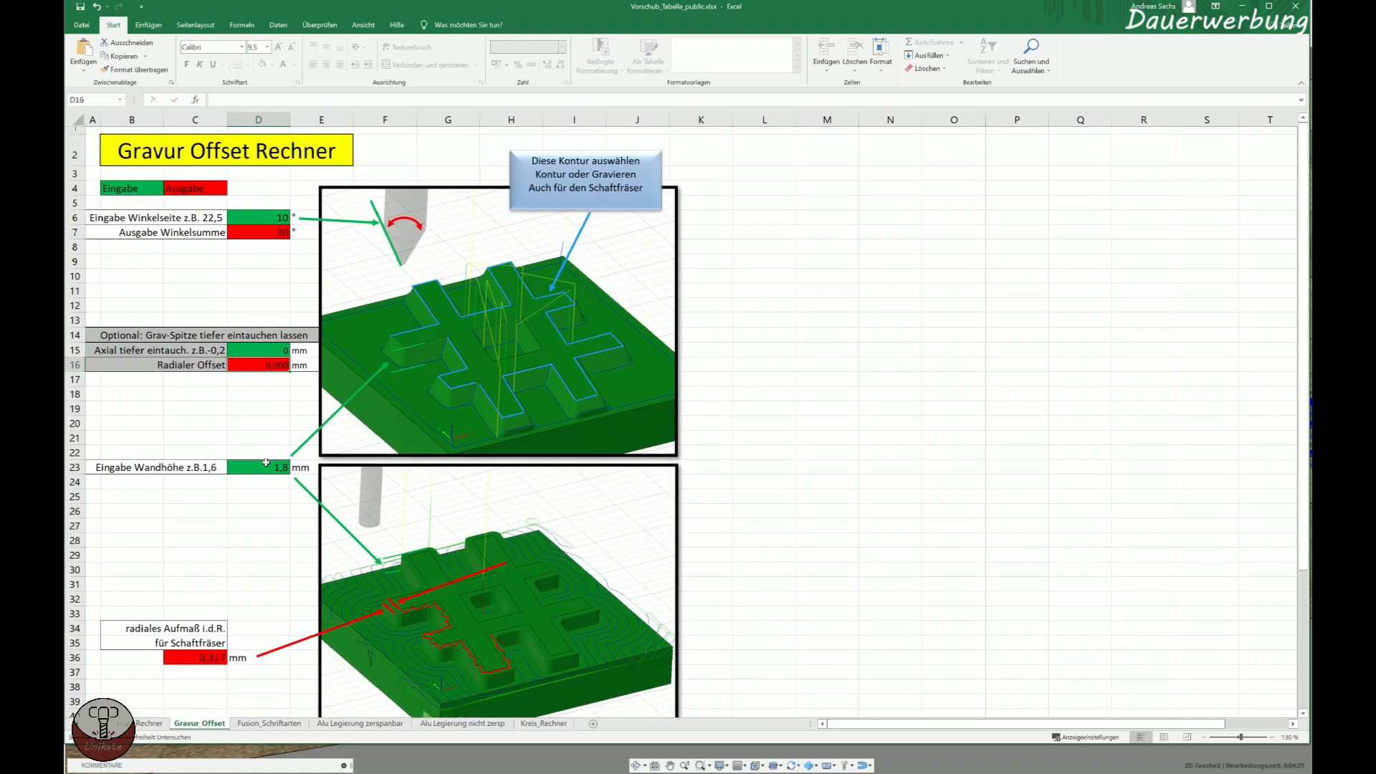
left_click(284, 217)
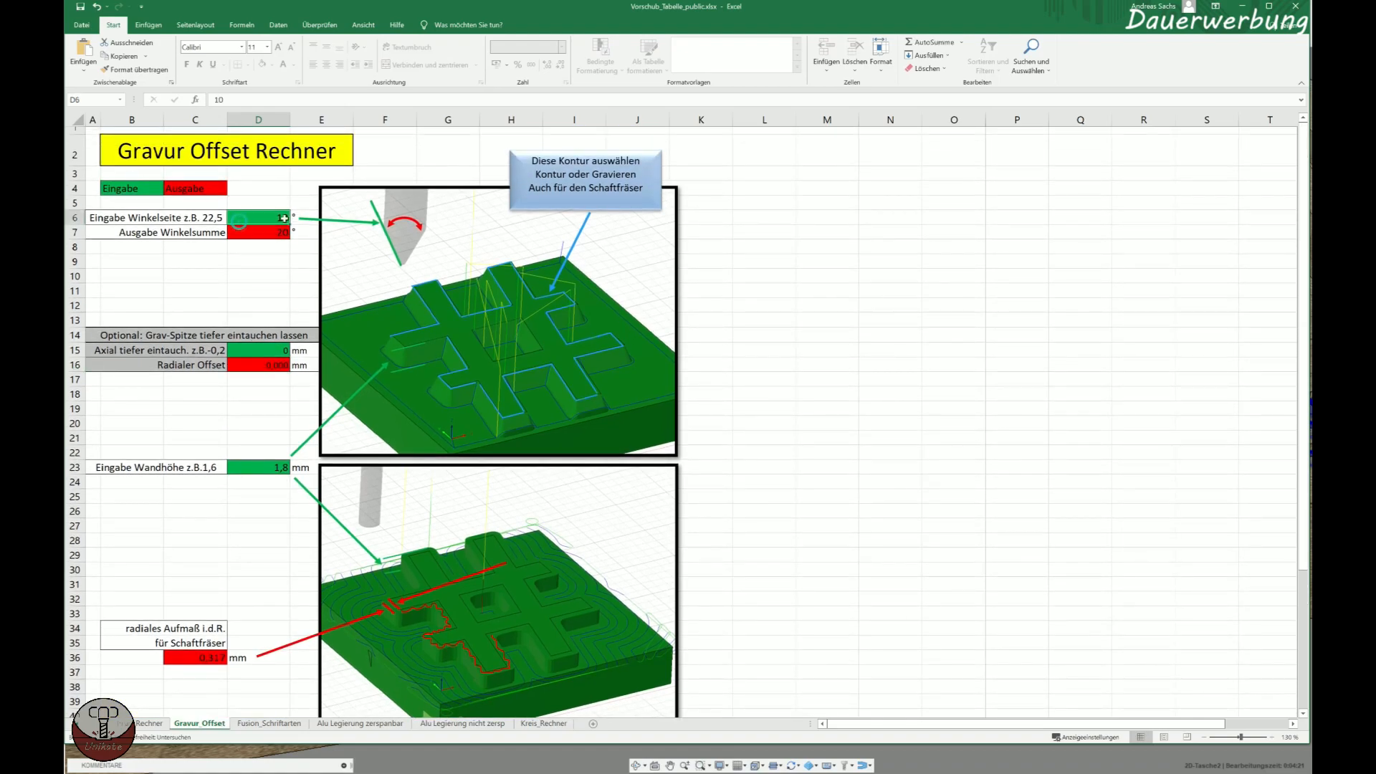
left_click(275, 352)
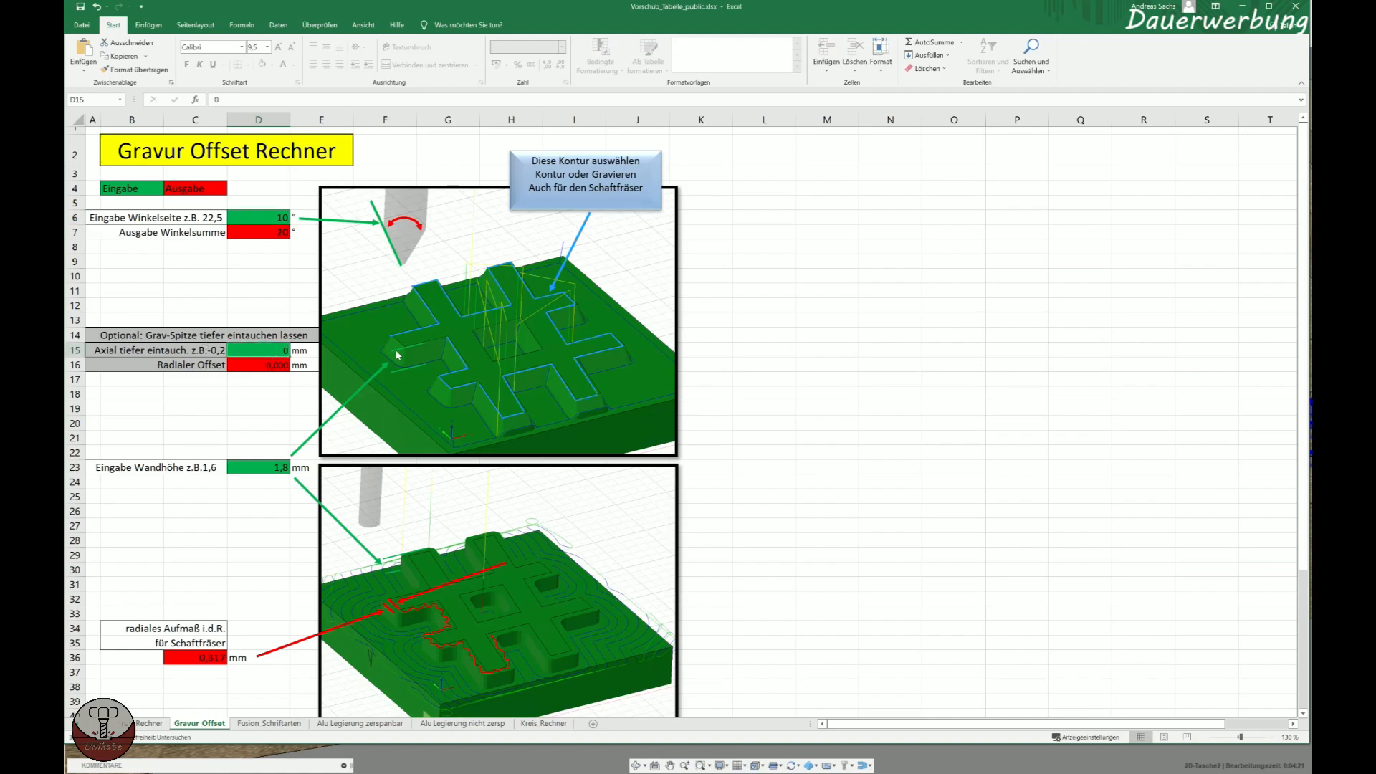
Check the wall height input and the resulting radial allowance for the end mill on the Gravur_Offset sheet.
scroll(199, 464, "down", 2)
left_click(267, 372)
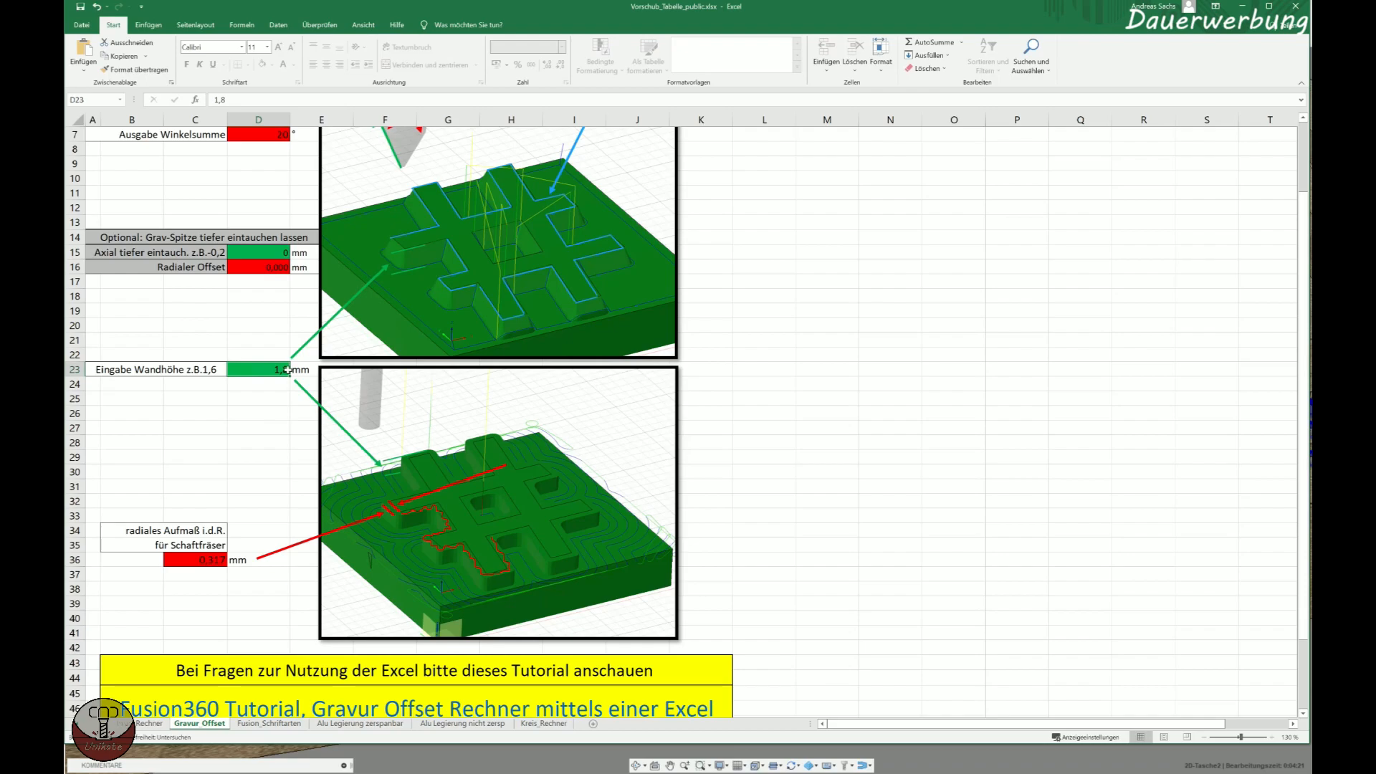
left_click(192, 563)
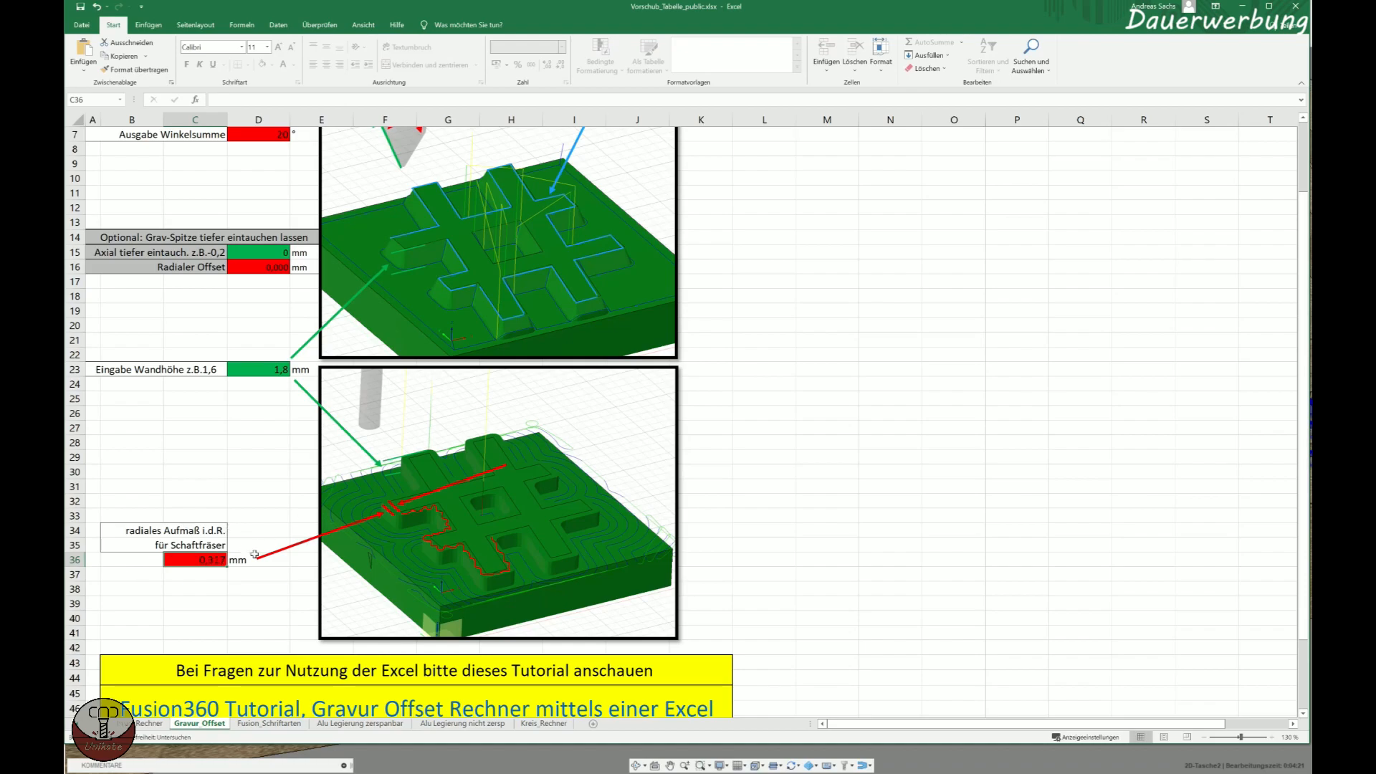
Switch back to Fusion 360, try a radial stock allowance of 0.317 mm in the open 2D pocket, and discard the edit.
left_click(284, 773)
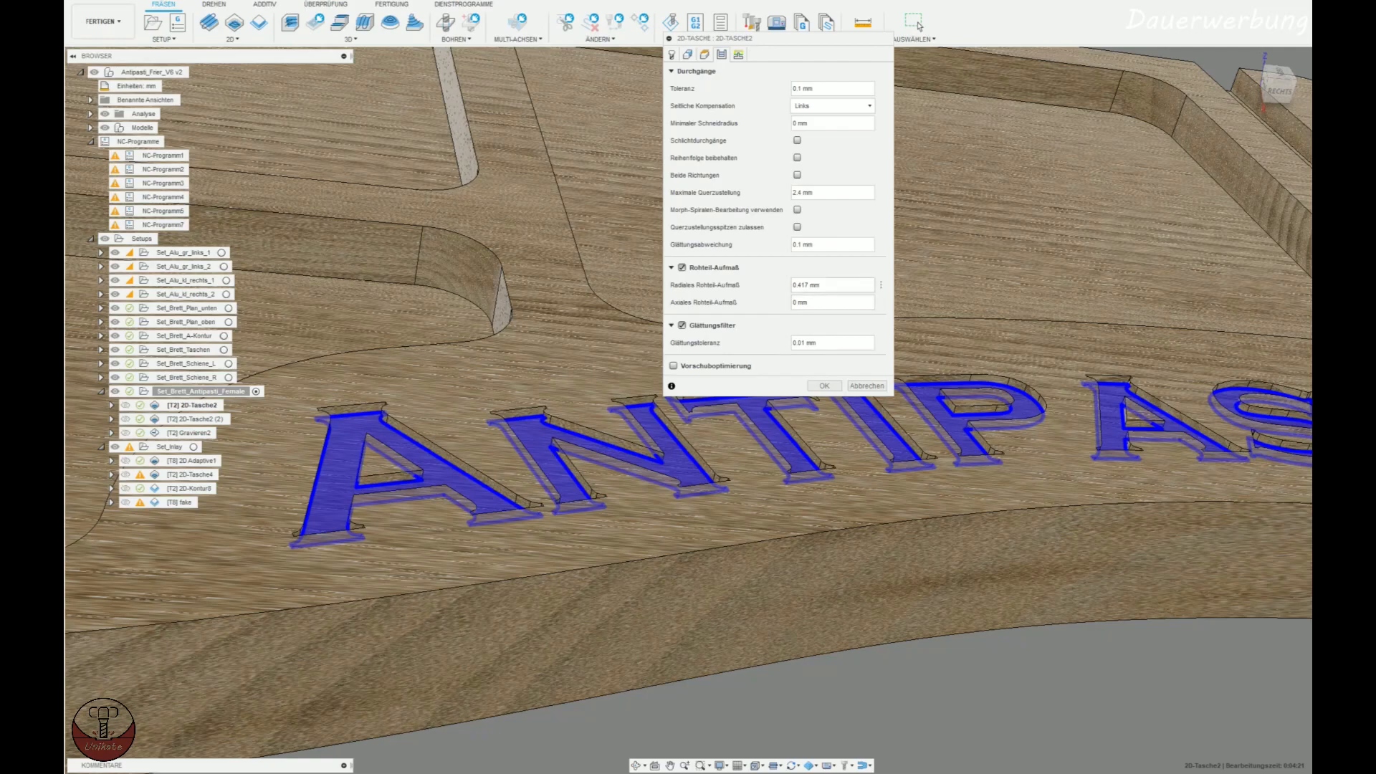
left_click_drag(825, 285, 753, 284)
type("0,317+0,1")
left_click(738, 55)
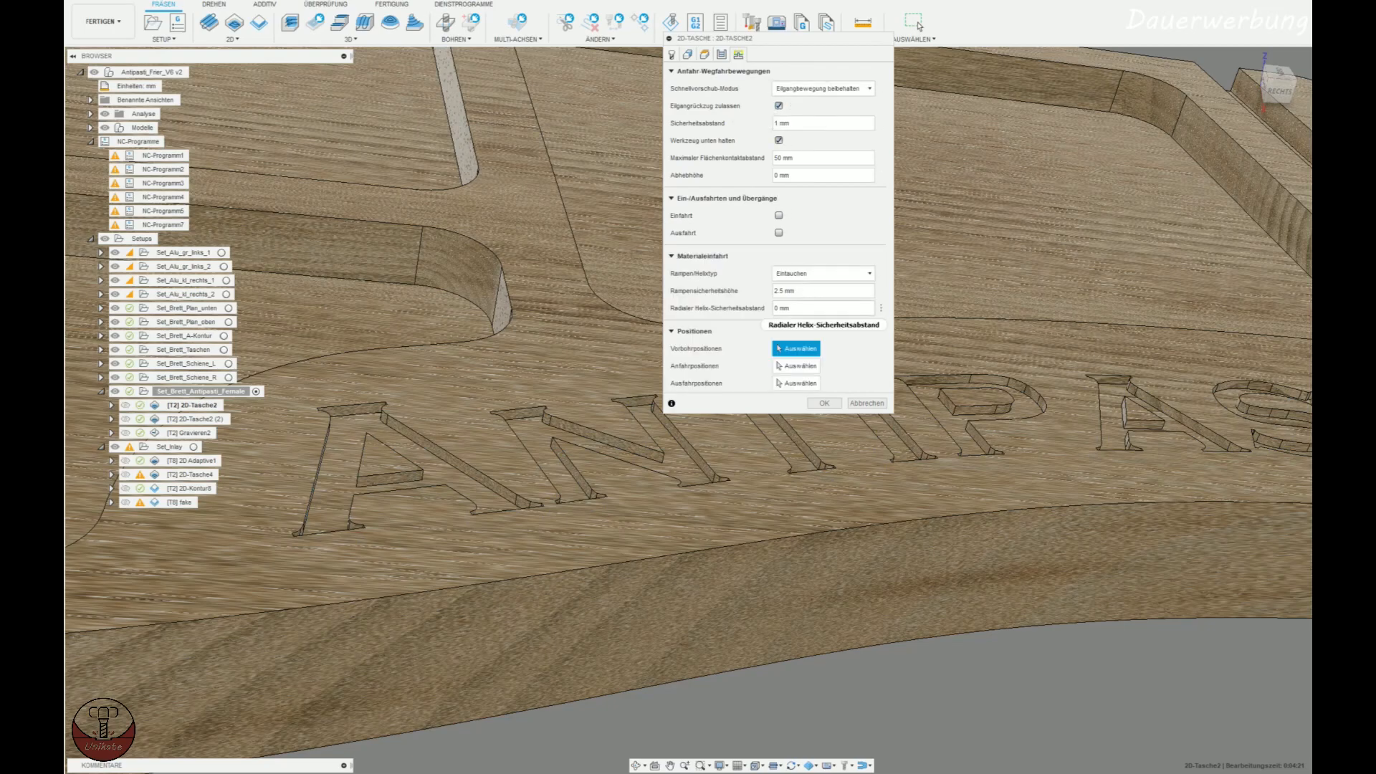
left_click(867, 403)
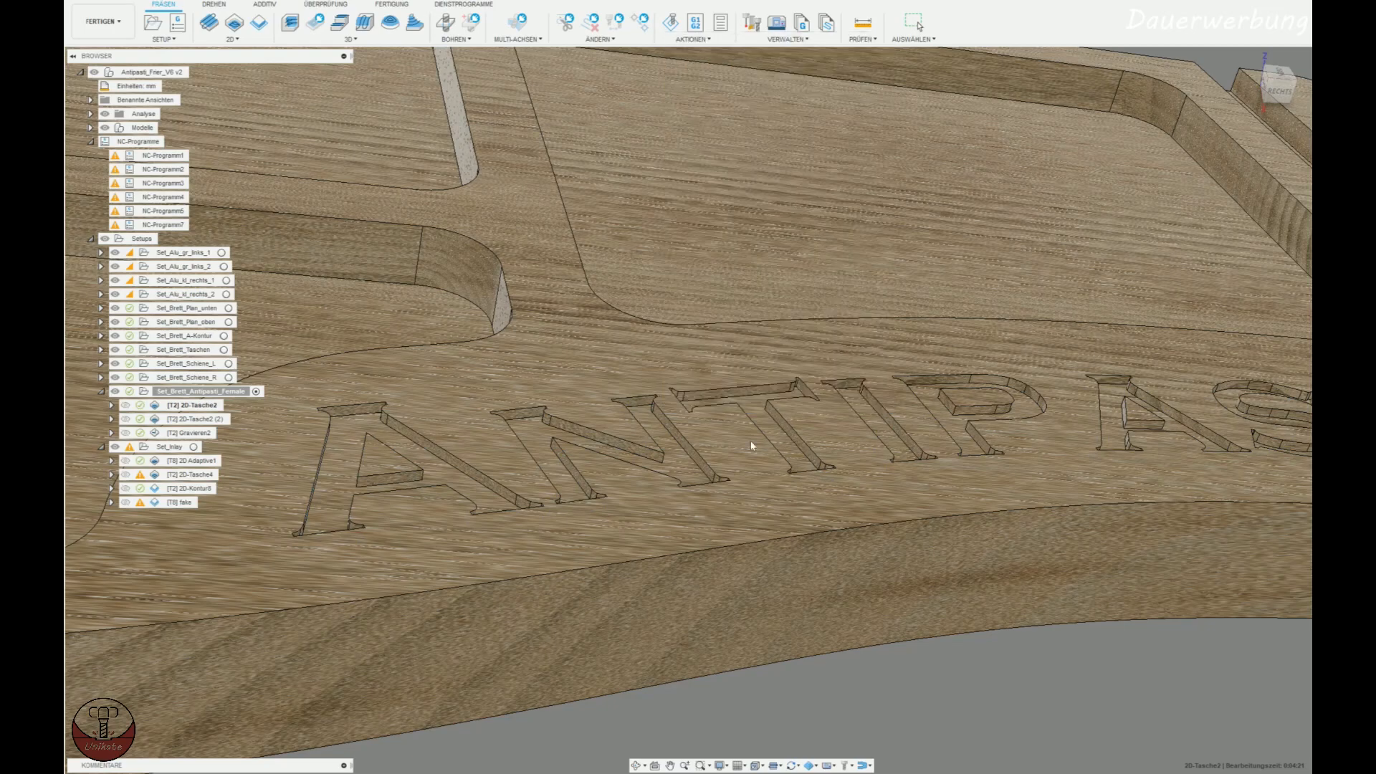
Examine the first 2D pocket toolpath, checking its distance from the slanted walls of the first letter A.
scroll(430, 472, "up", 6)
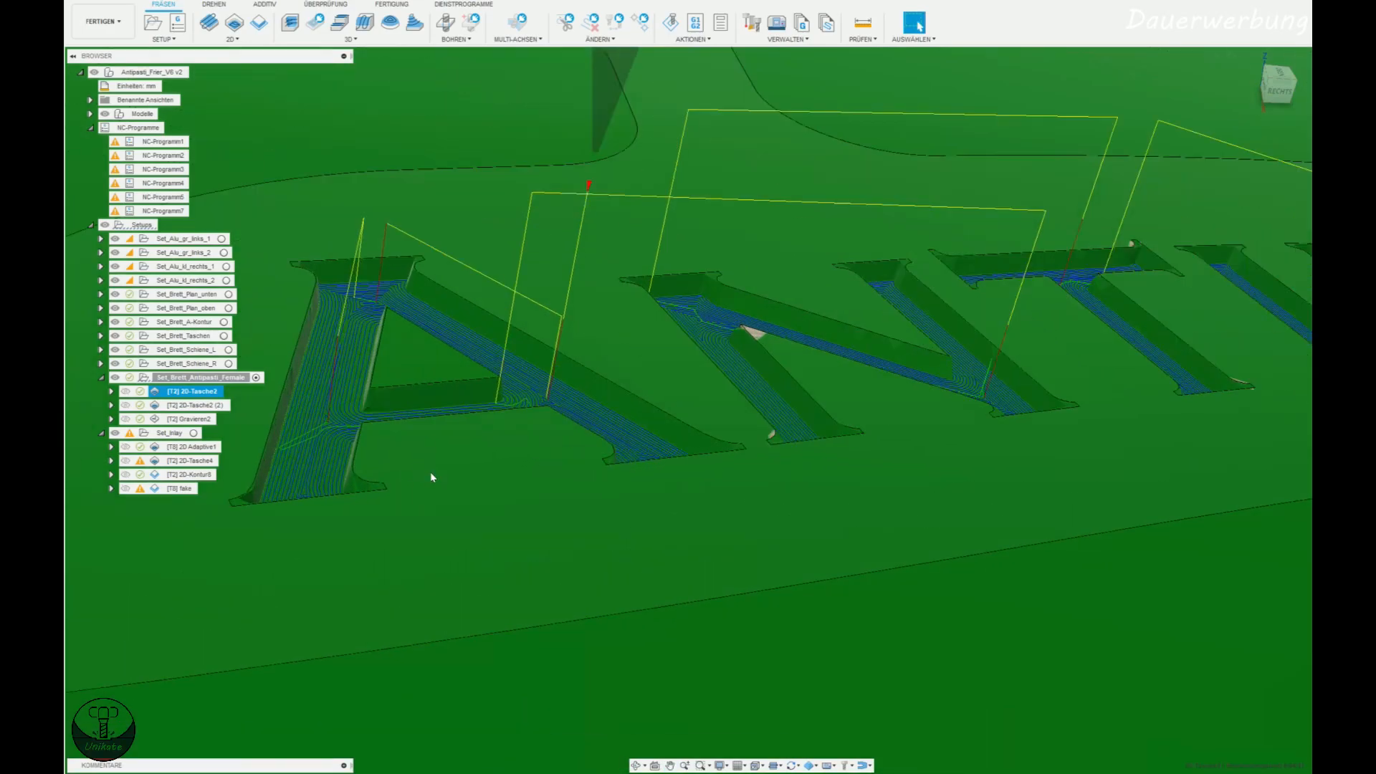
scroll(430, 292, "up", 8)
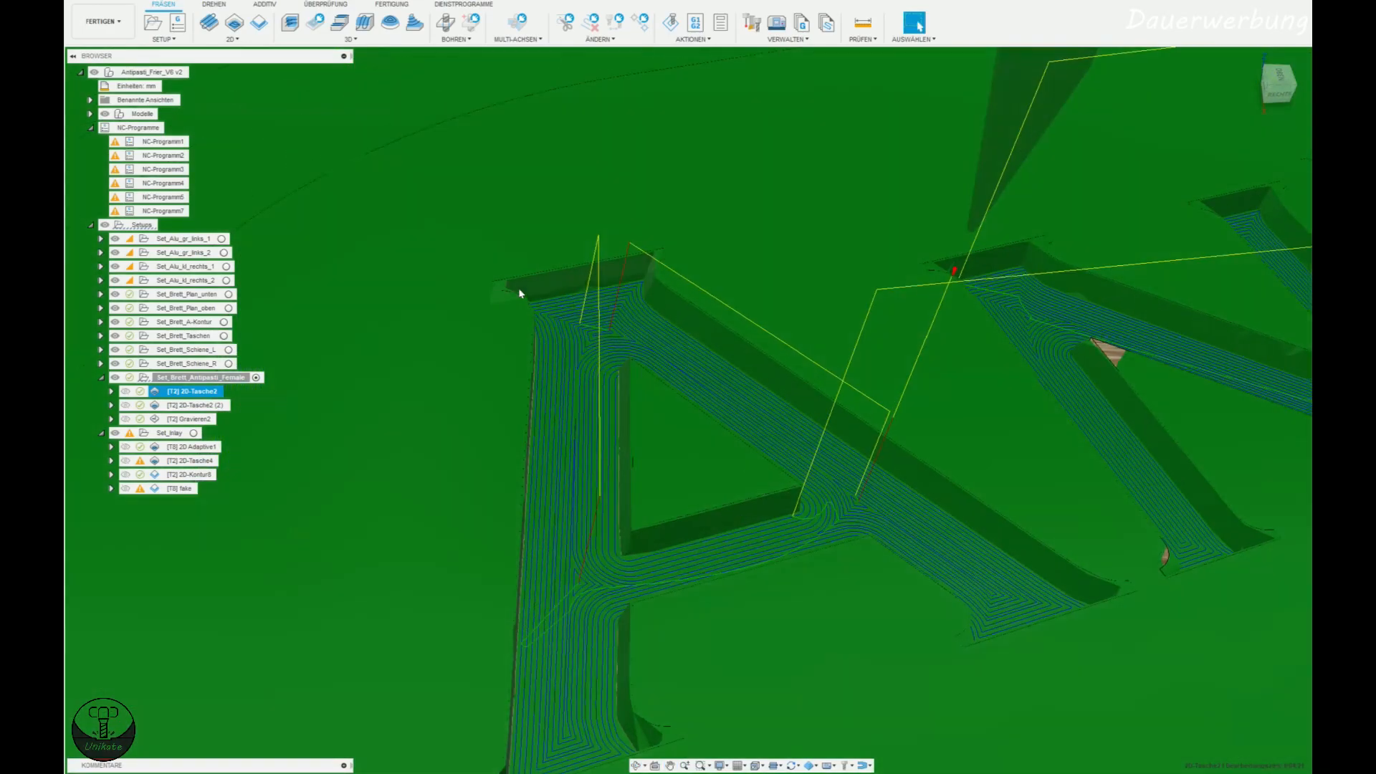
scroll(547, 320, "down", 5)
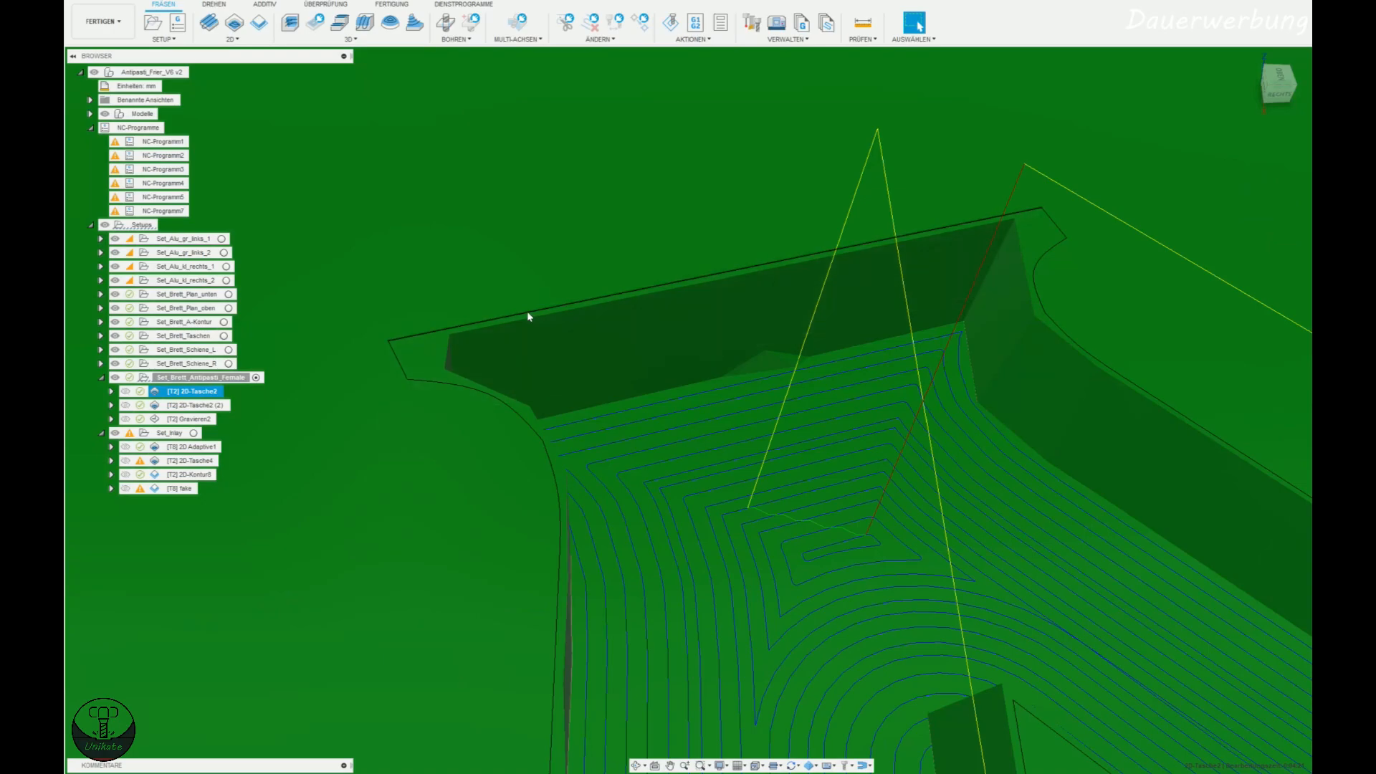
scroll(531, 313, "down", 5)
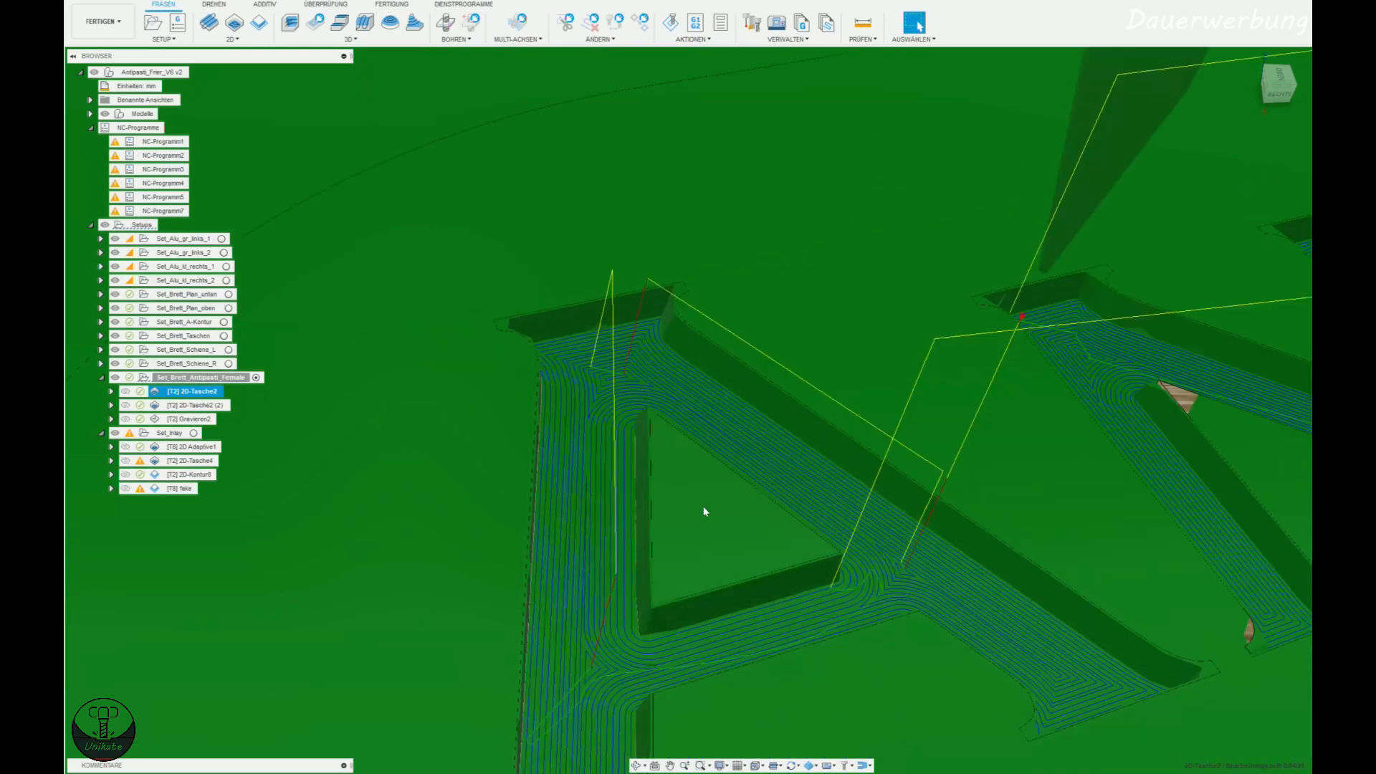
scroll(724, 509, "down", 5)
middle_click_drag(1136, 546, 706, 545)
scroll(707, 547, "down", 6)
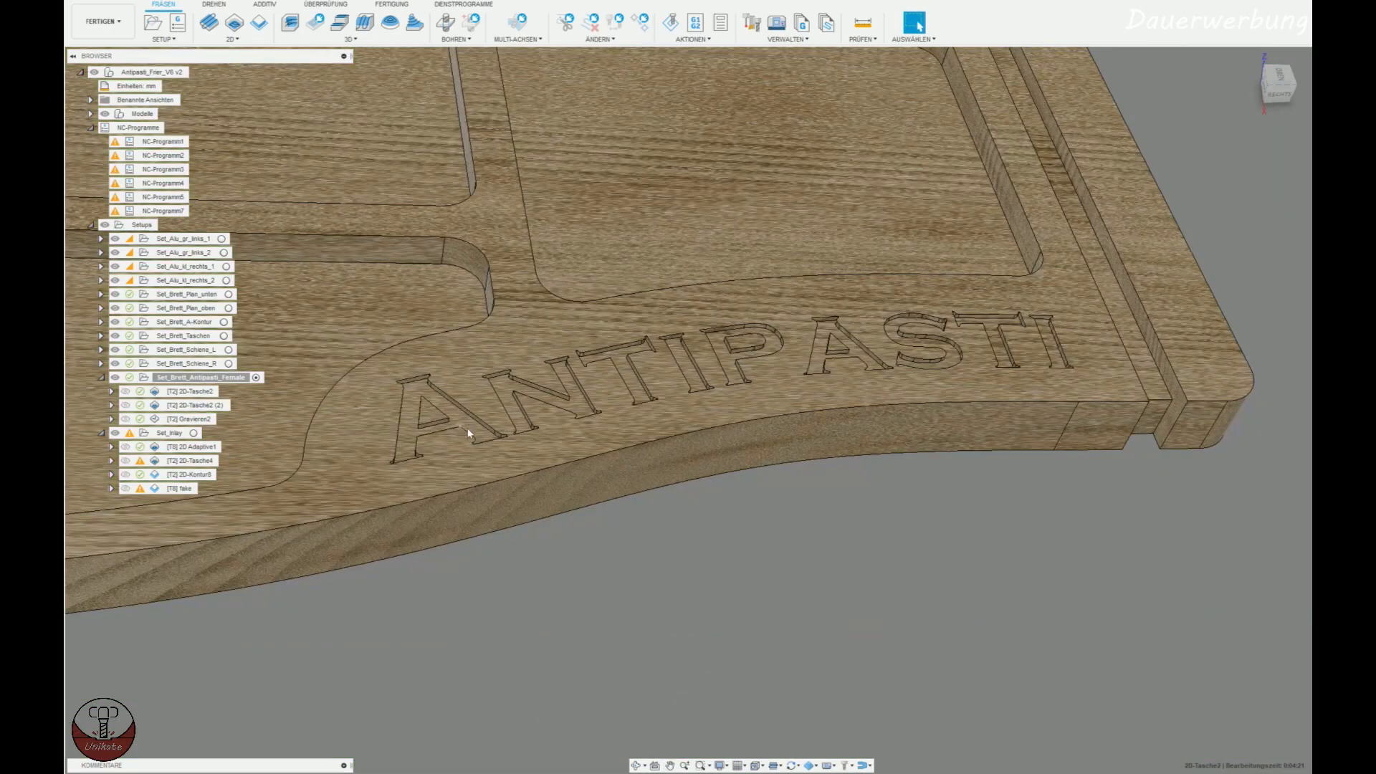
Open the second 2D pocket operation for editing and examine its tool and the letter contours selected as geometry.
left_click(209, 406)
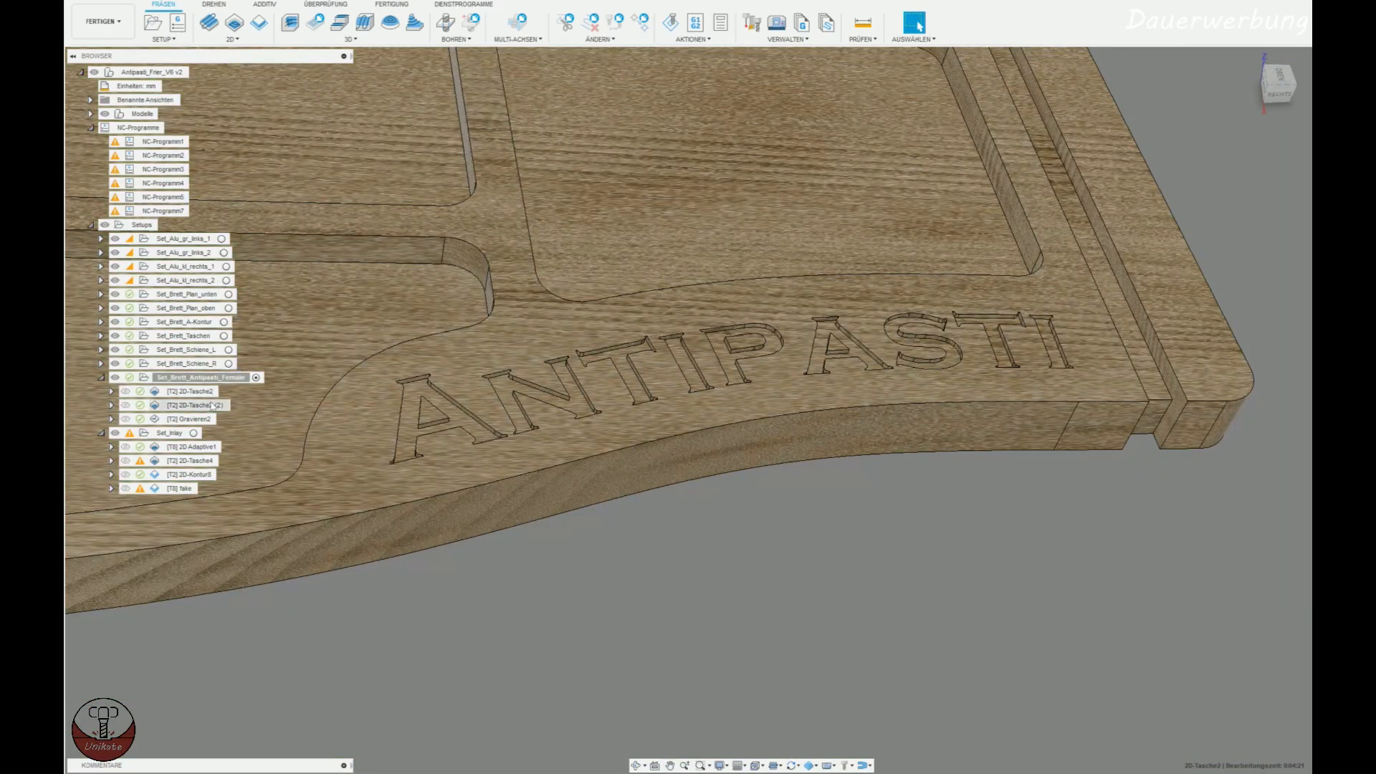
double_click(208, 406)
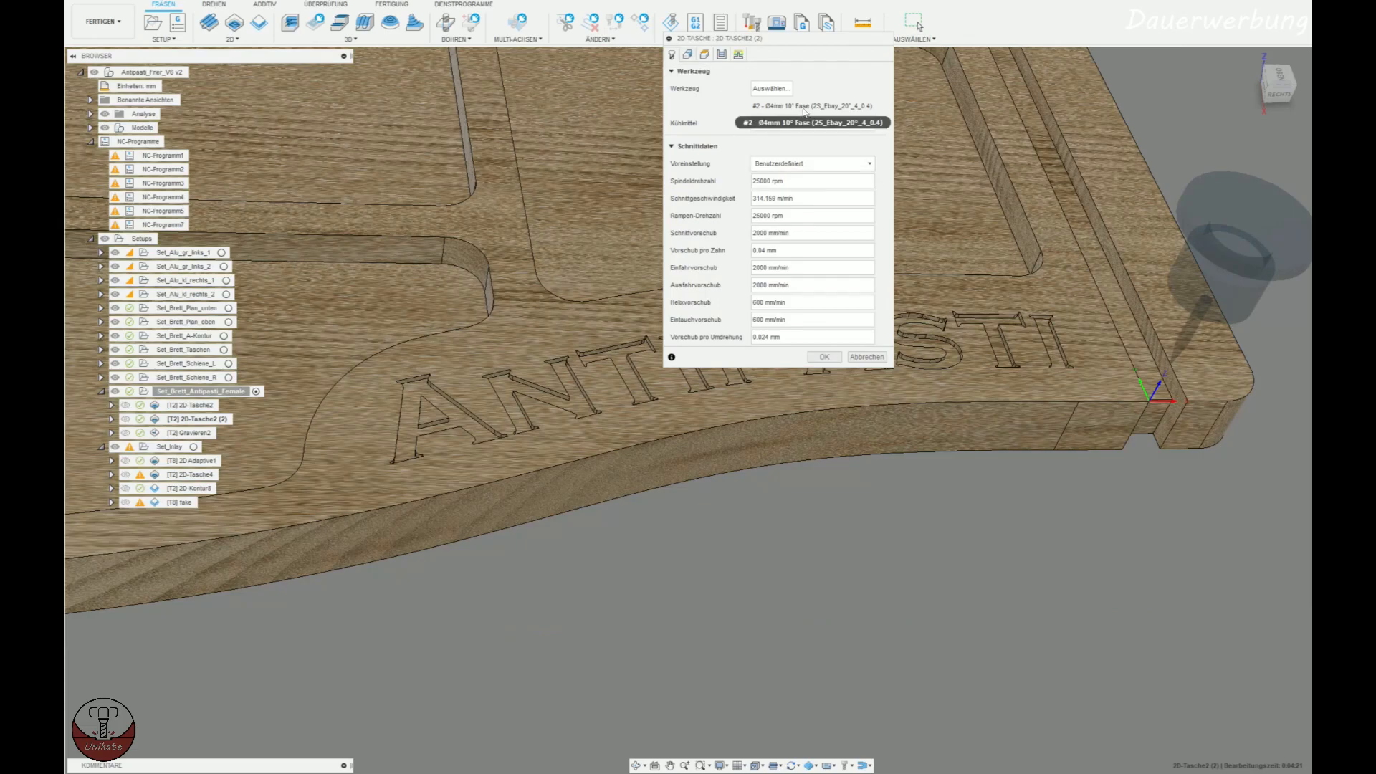
left_click(689, 56)
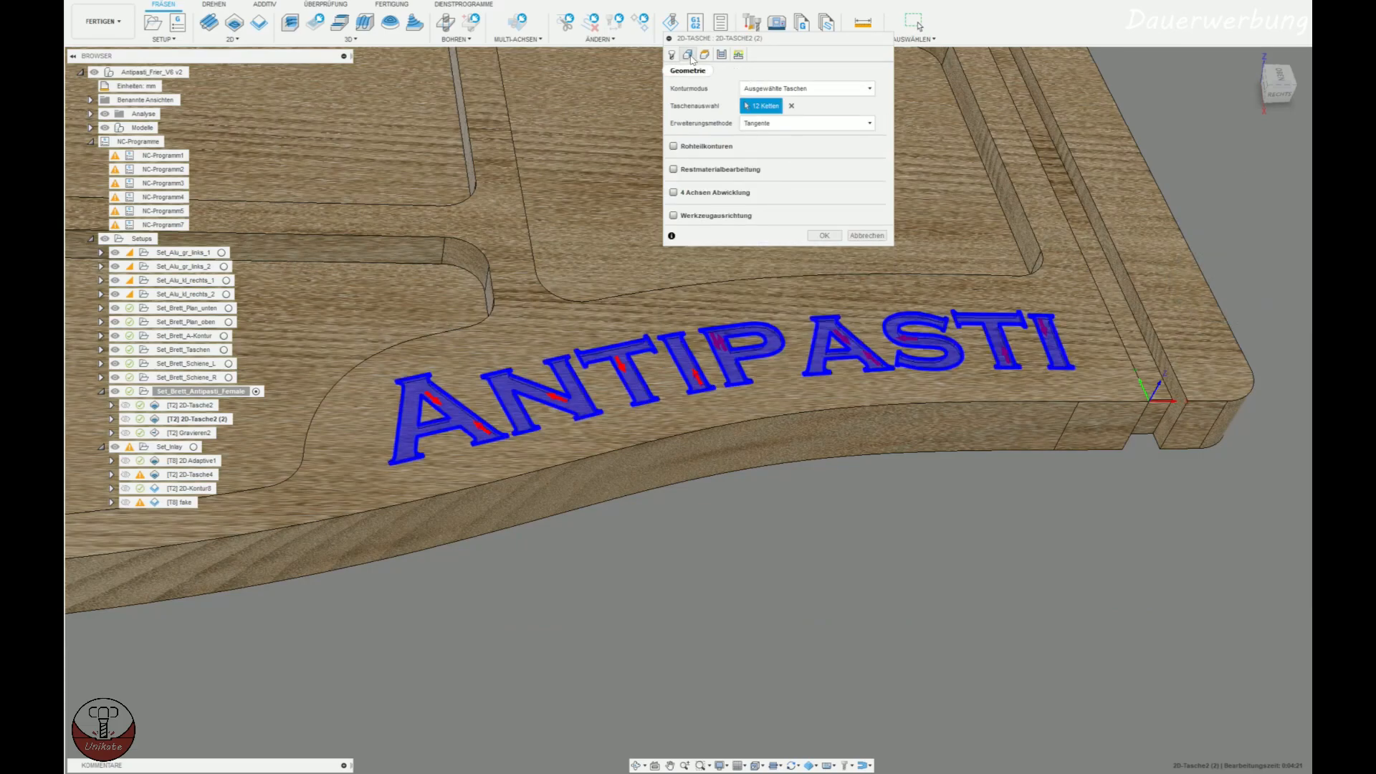
scroll(445, 399, "up", 5)
middle_click_drag(478, 438, 491, 413, "shift")
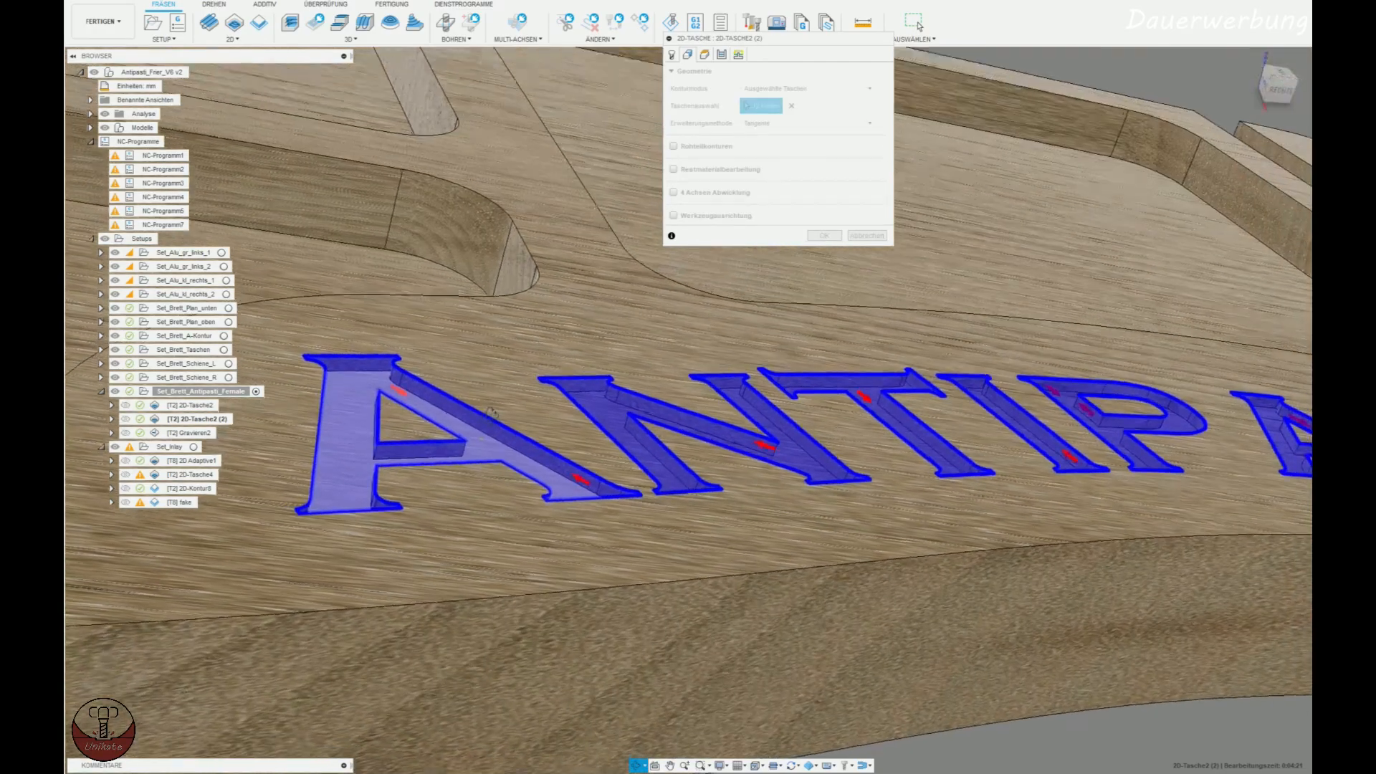
scroll(491, 413, "up", 6)
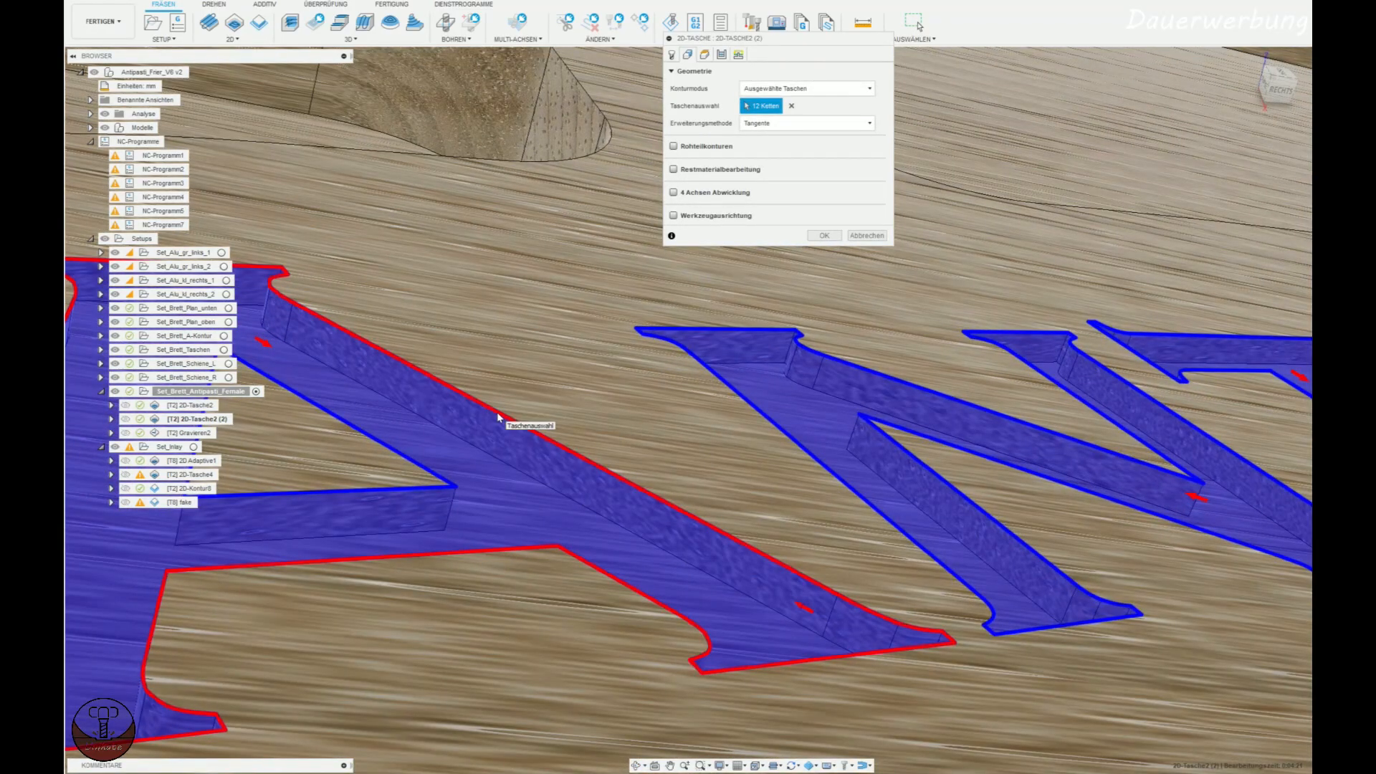
scroll(499, 418, "down", 8)
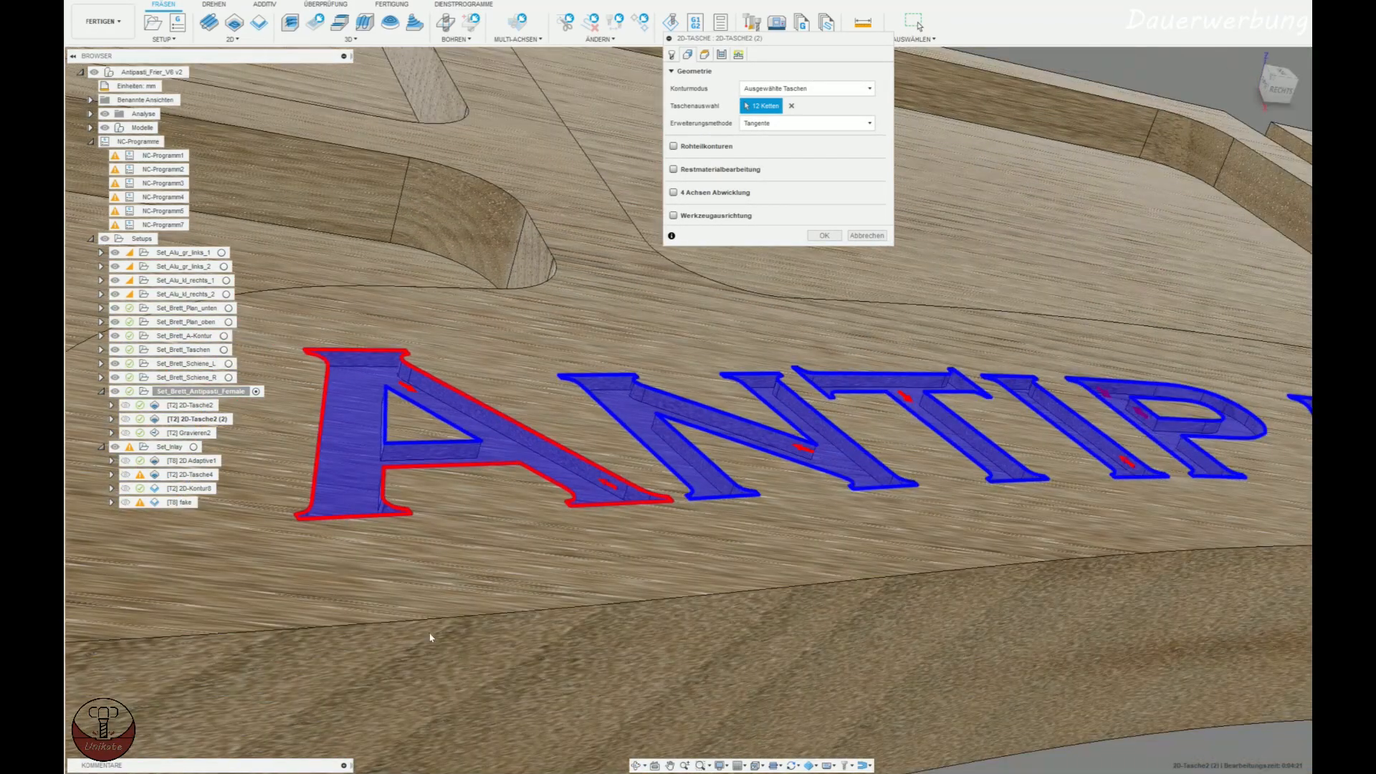
Consult the inlay calculator sheet in Excel, return to Fusion 360, review the second pocket's stock allowance and close it without changes.
key("alt+Tab")
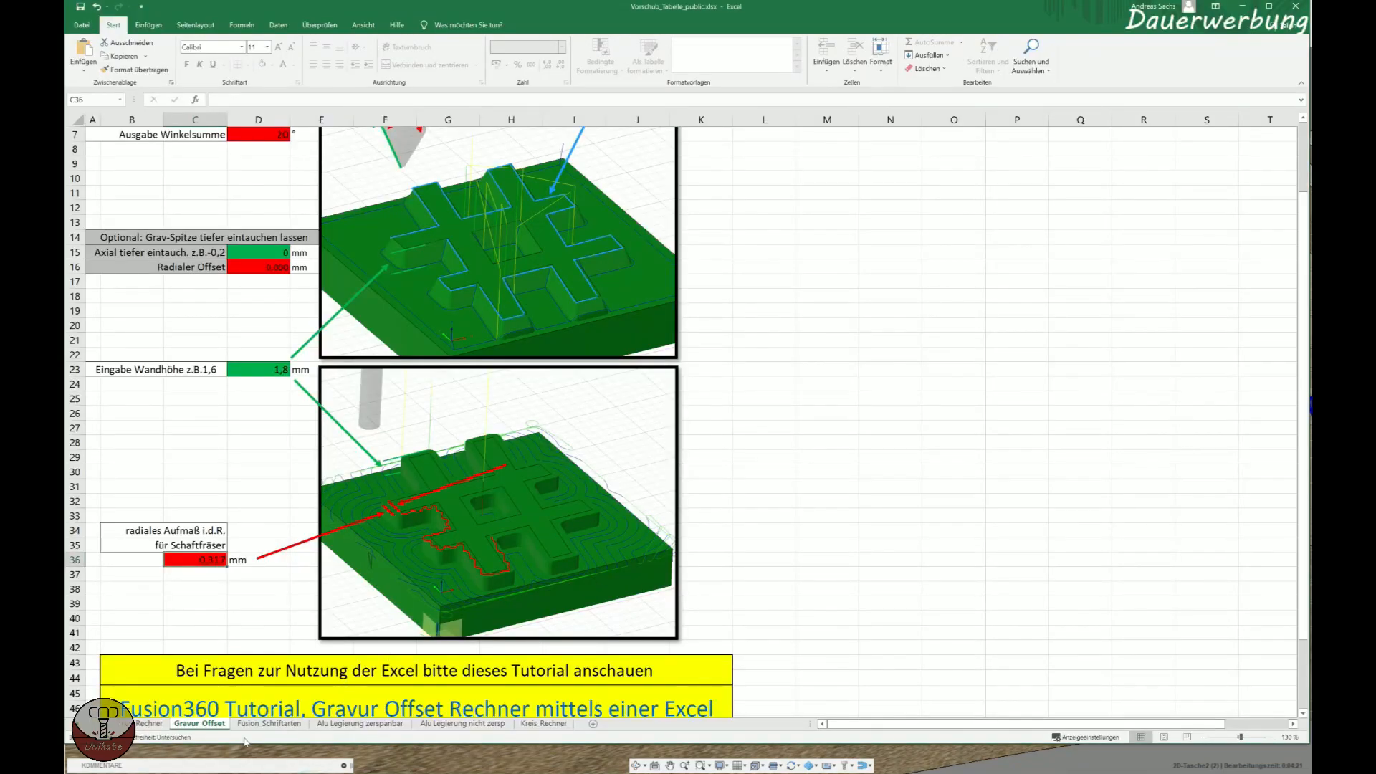
left_click(147, 723)
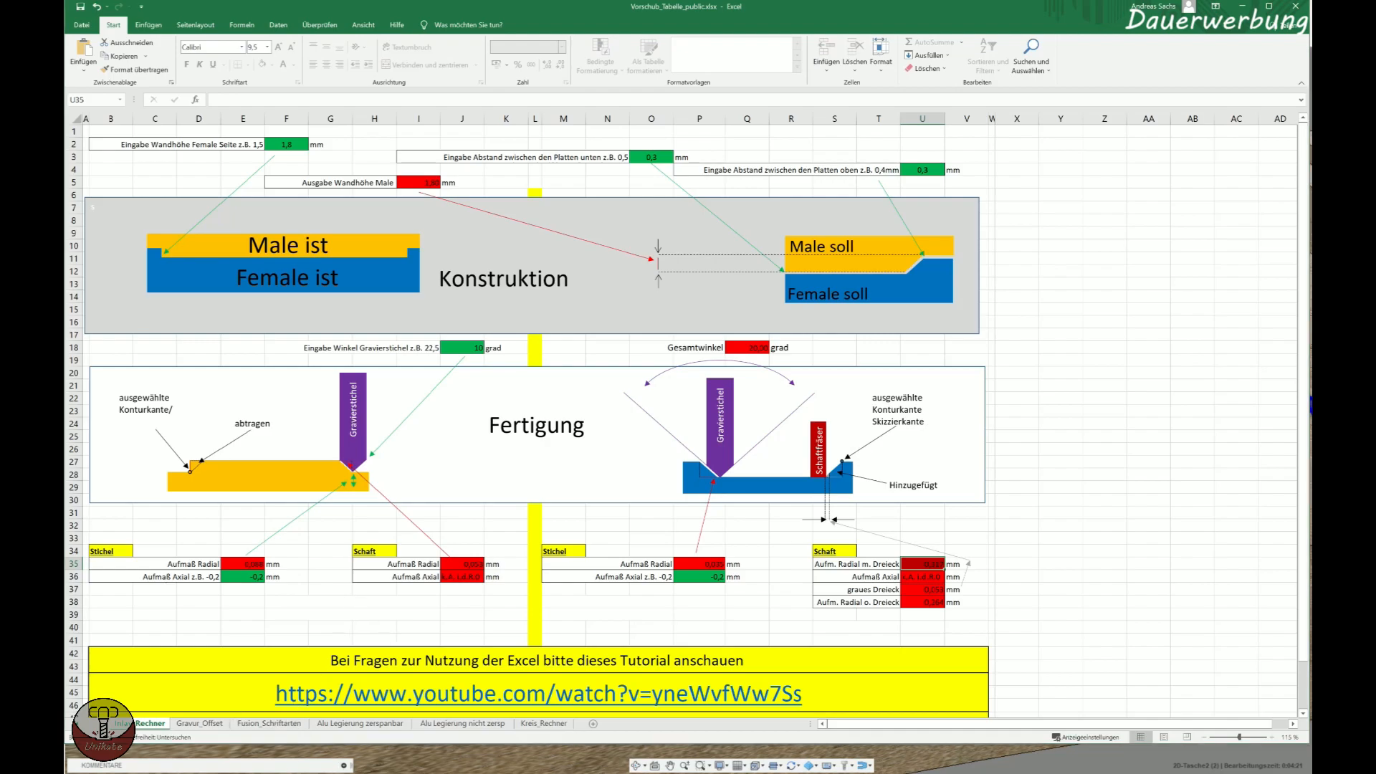
key("alt+Tab")
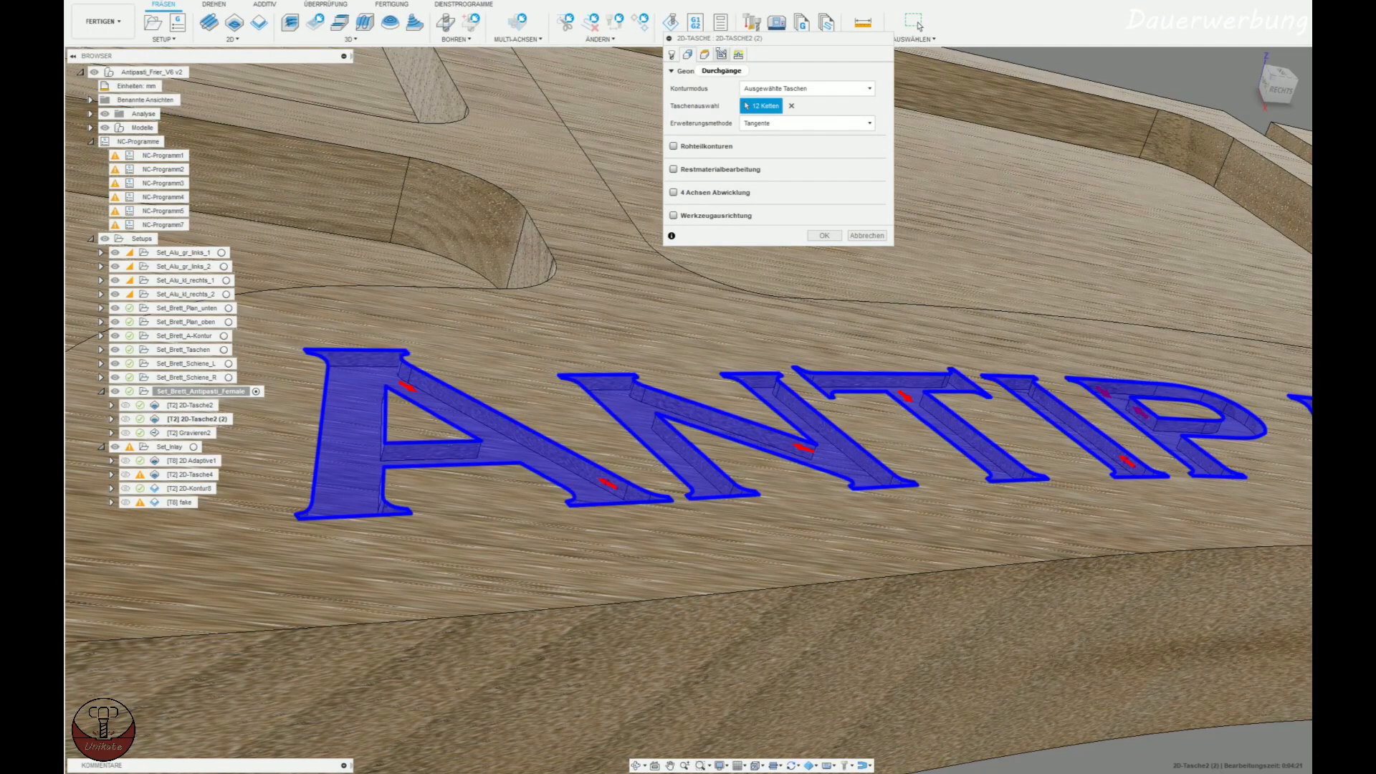
left_click(722, 55)
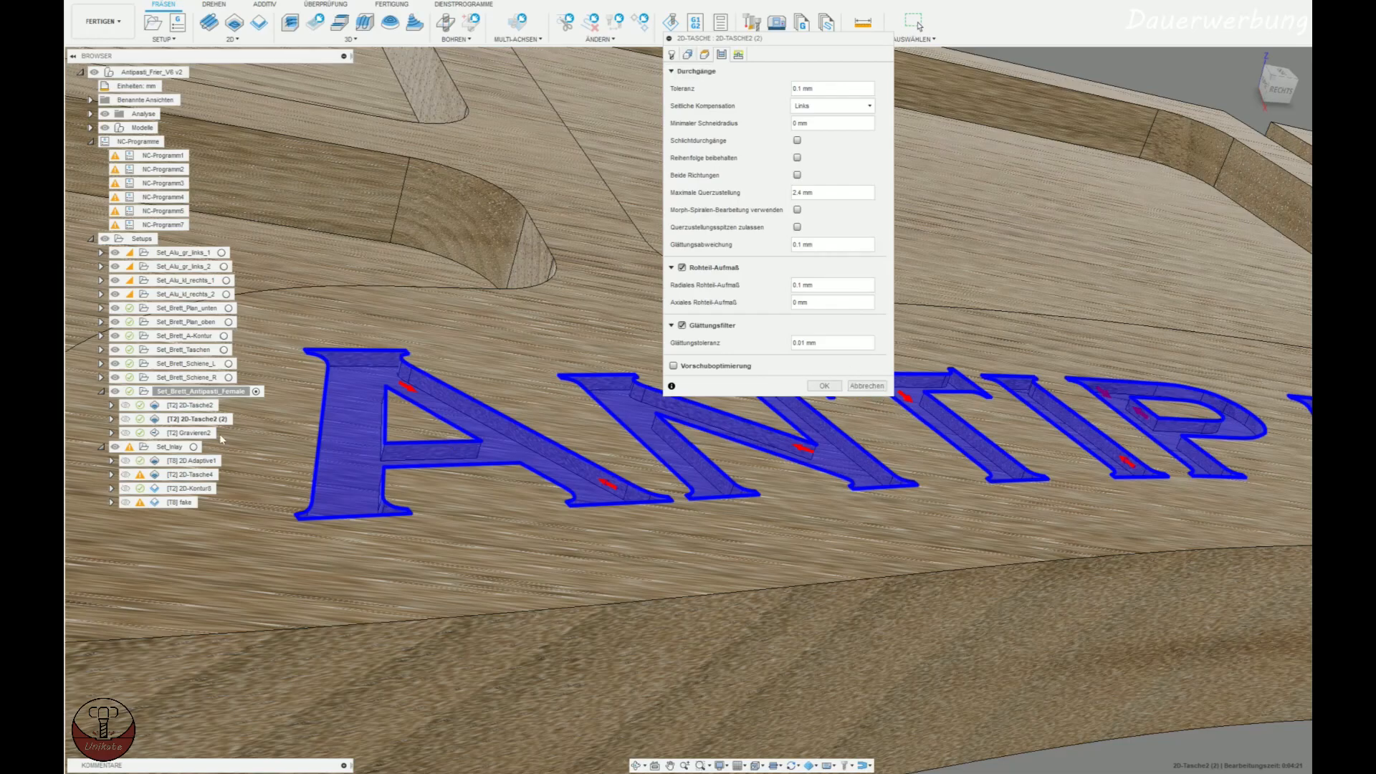
left_click(867, 387)
Simulate the second 2D pocket operation and inspect the machined letters and the engraving bit near the S.
left_click(679, 28)
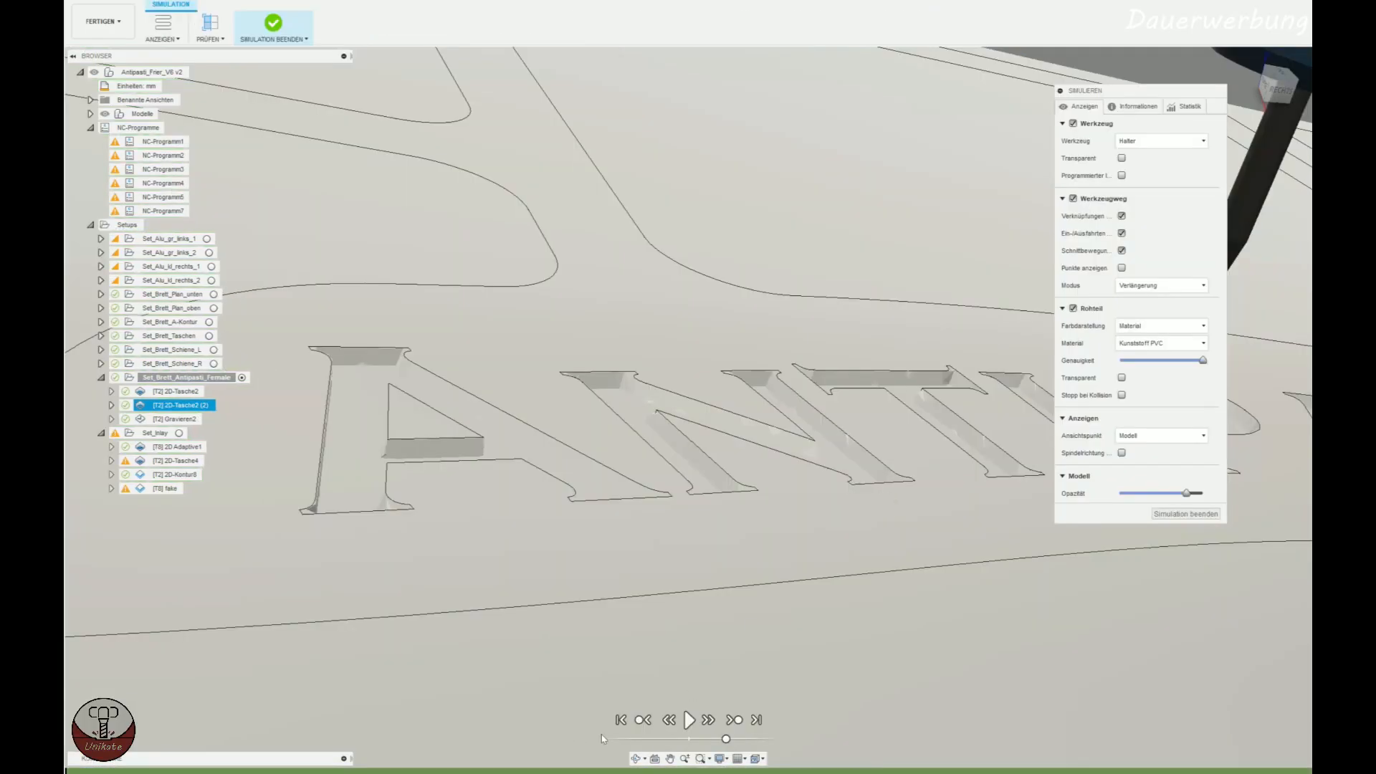
left_click(418, 772)
middle_click_drag(885, 501, 506, 546)
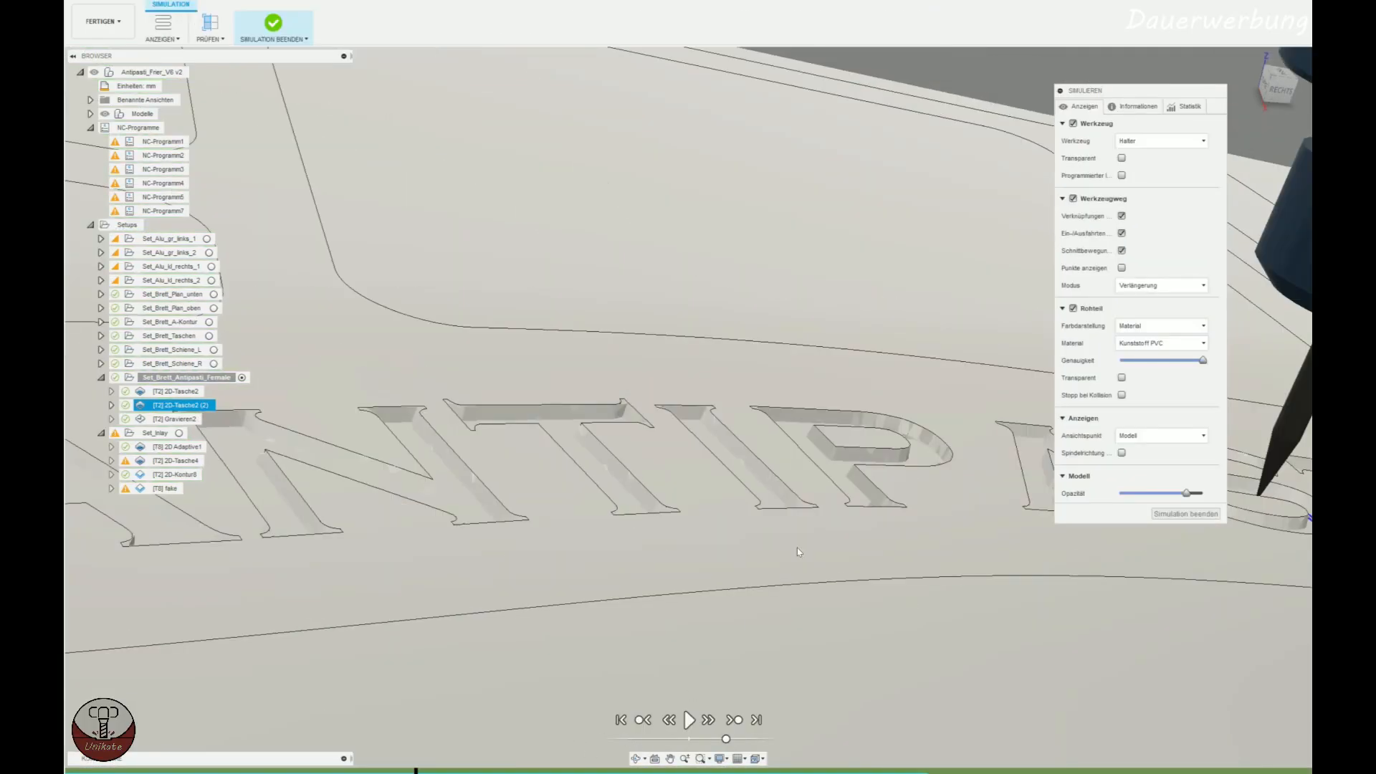
middle_click_drag(1000, 571, 744, 507)
scroll(745, 516, "up", 10)
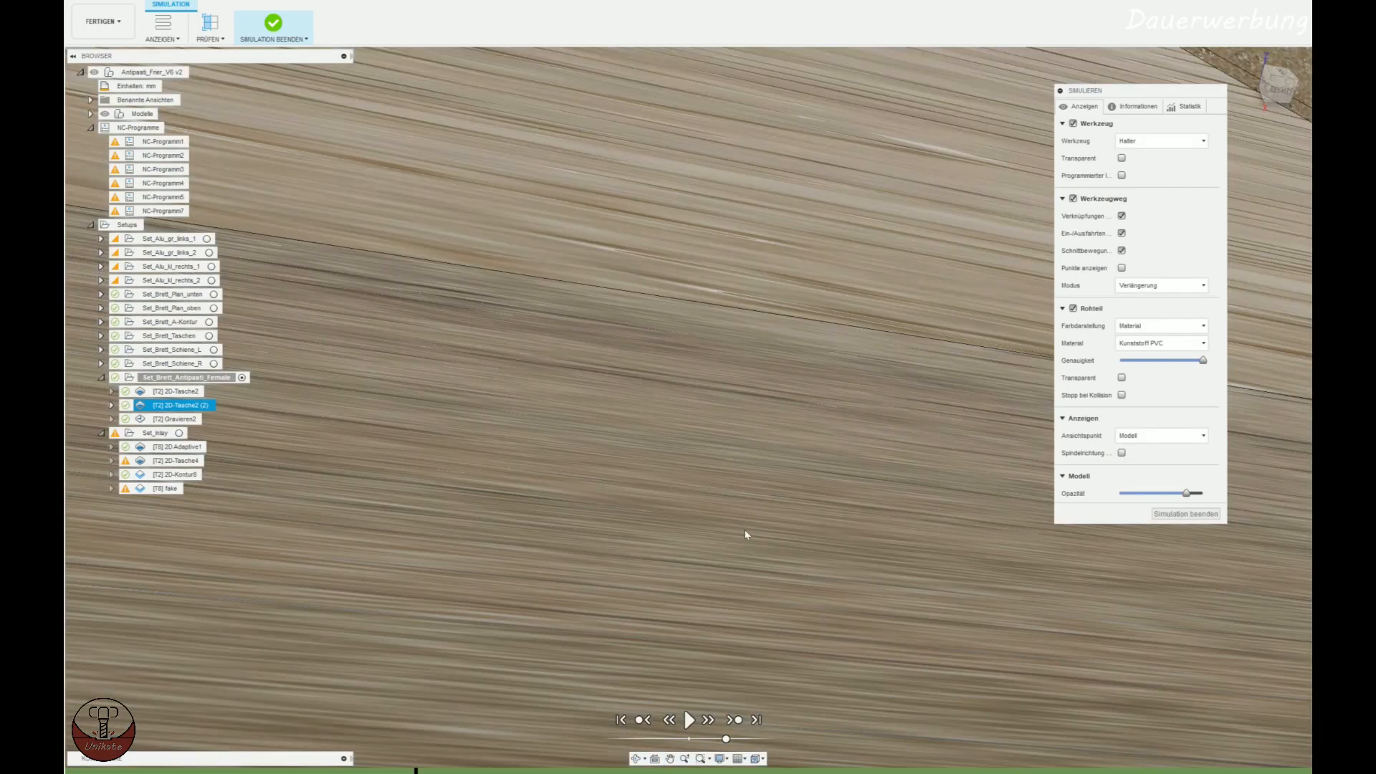
scroll(745, 534, "down", 5)
middle_click_drag(738, 529, 648, 747, "shift")
Move the simulation back and forth around the second letter A to examine how the bit clears material along its walls.
left_click(373, 772)
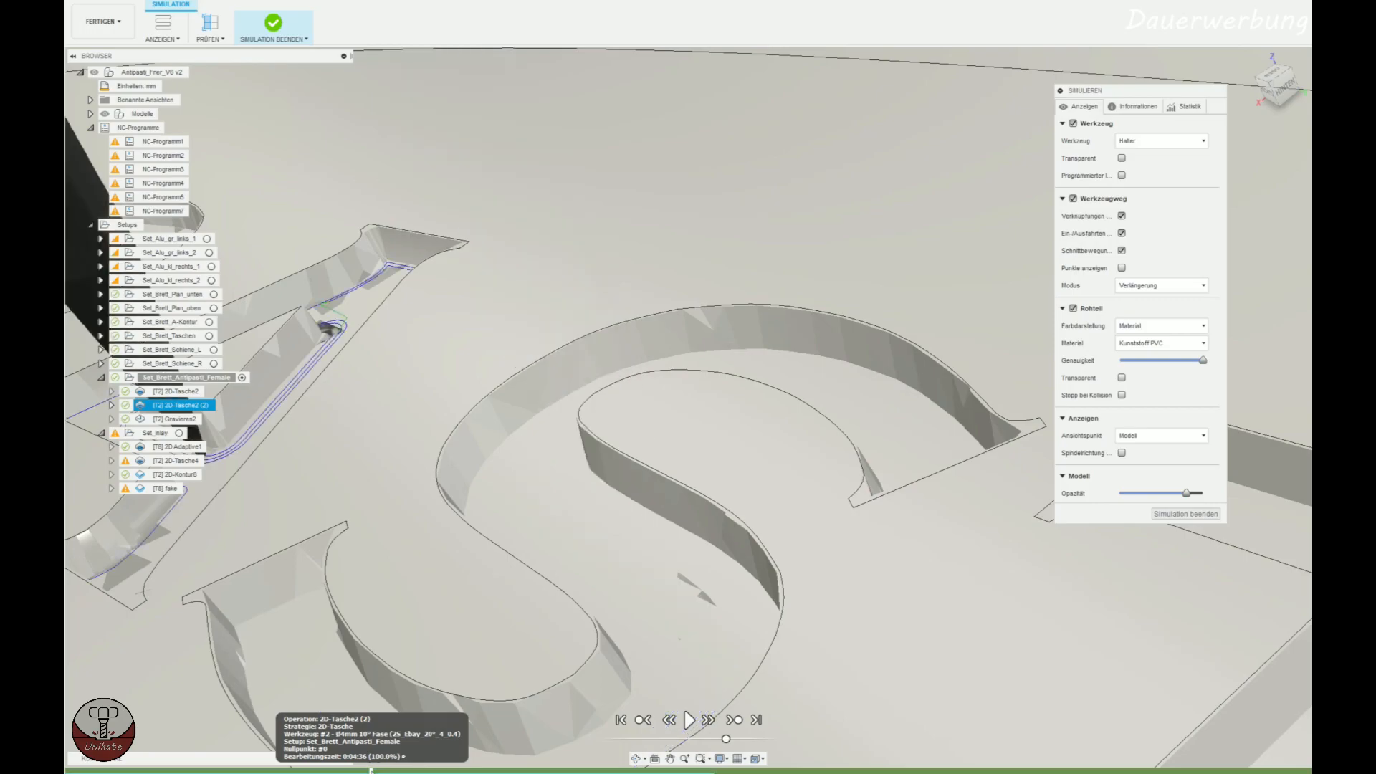
scroll(287, 617, "down", 4)
mouse_move(288, 616)
middle_mouse_down()
mouse_move(462, 599)
mouse_move(525, 624)
middle_mouse_up()
left_click(708, 719)
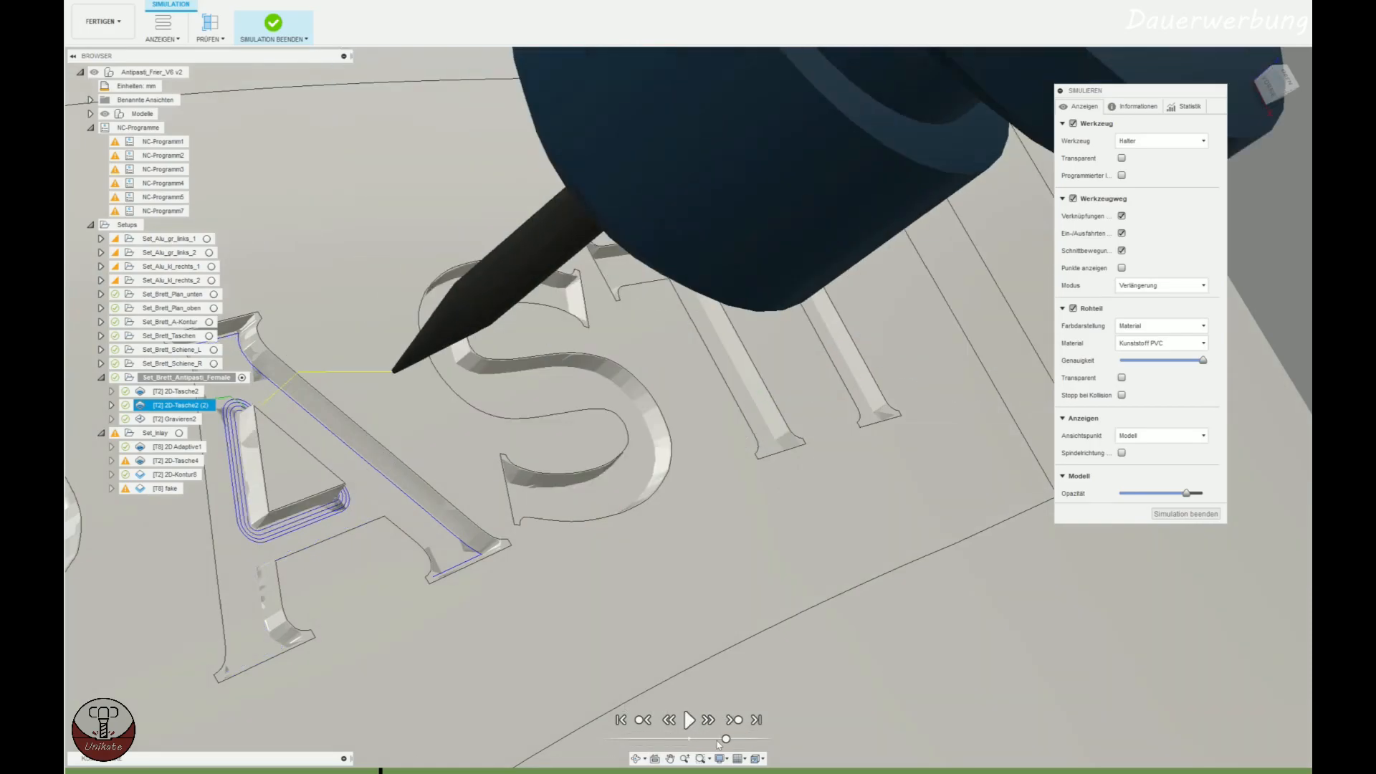
left_click(367, 770)
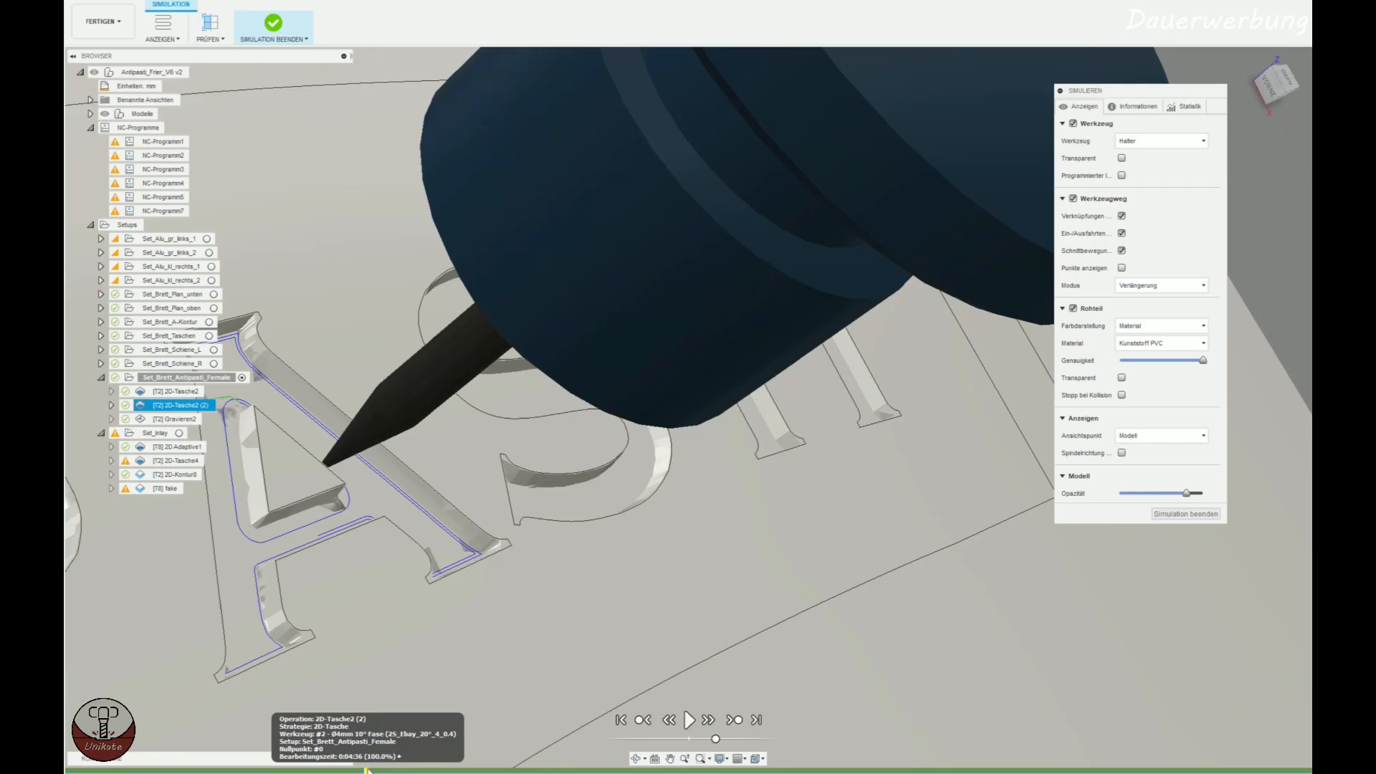
left_click(354, 771)
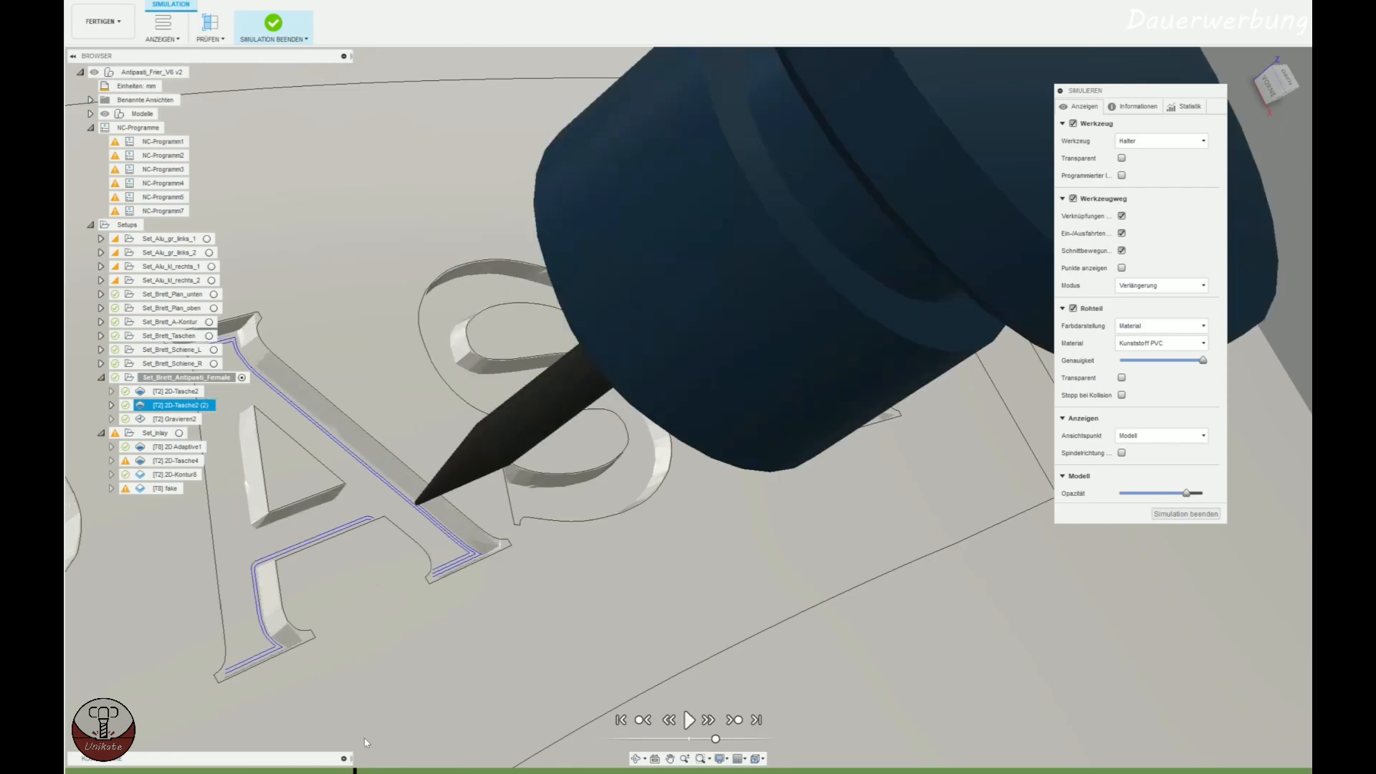
left_click(366, 771)
middle_click_drag(364, 691, 283, 602, "shift")
left_click(373, 770)
middle_click_drag(406, 598, 514, 544, "shift")
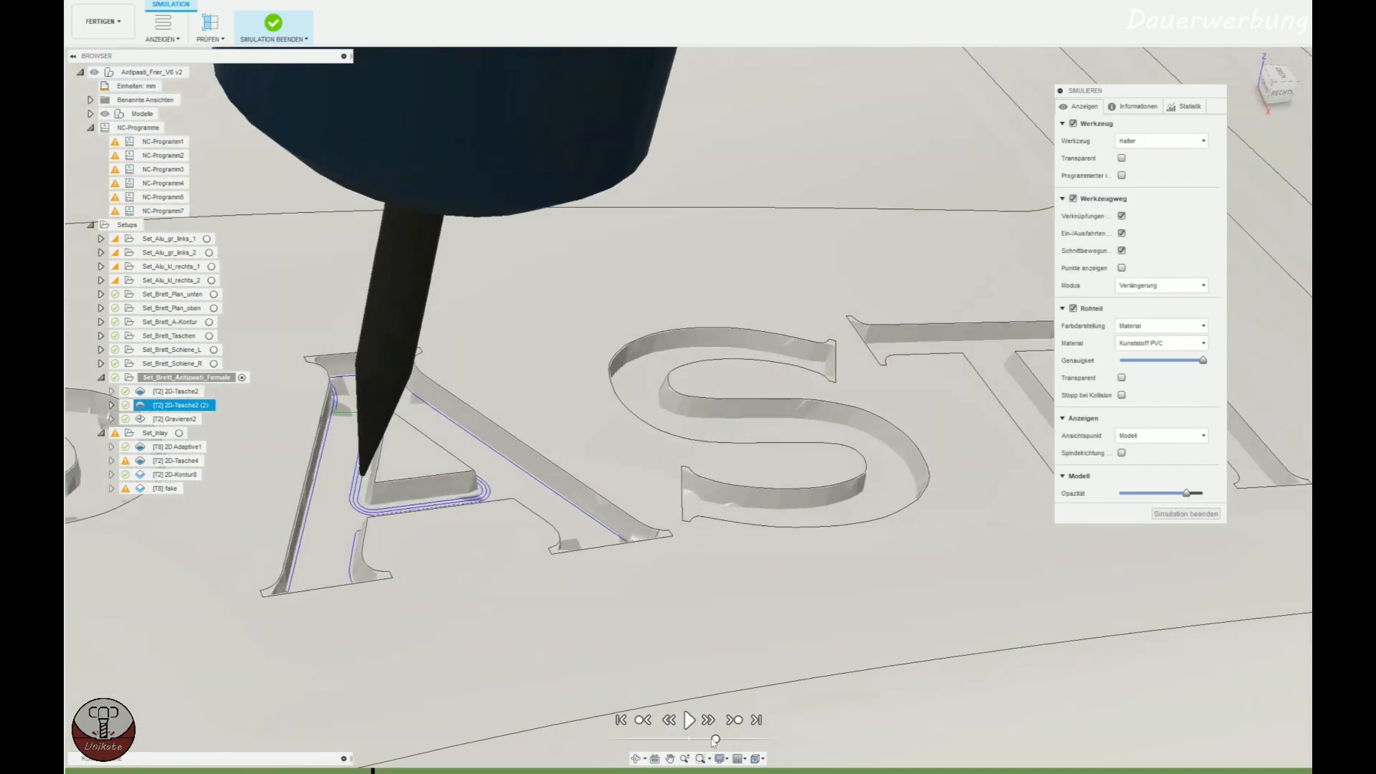
Slow the simulation, play it across the remaining letters, pause it and inspect the bit's pocket paths up close.
left_click_drag(715, 741, 705, 739)
left_click(689, 719)
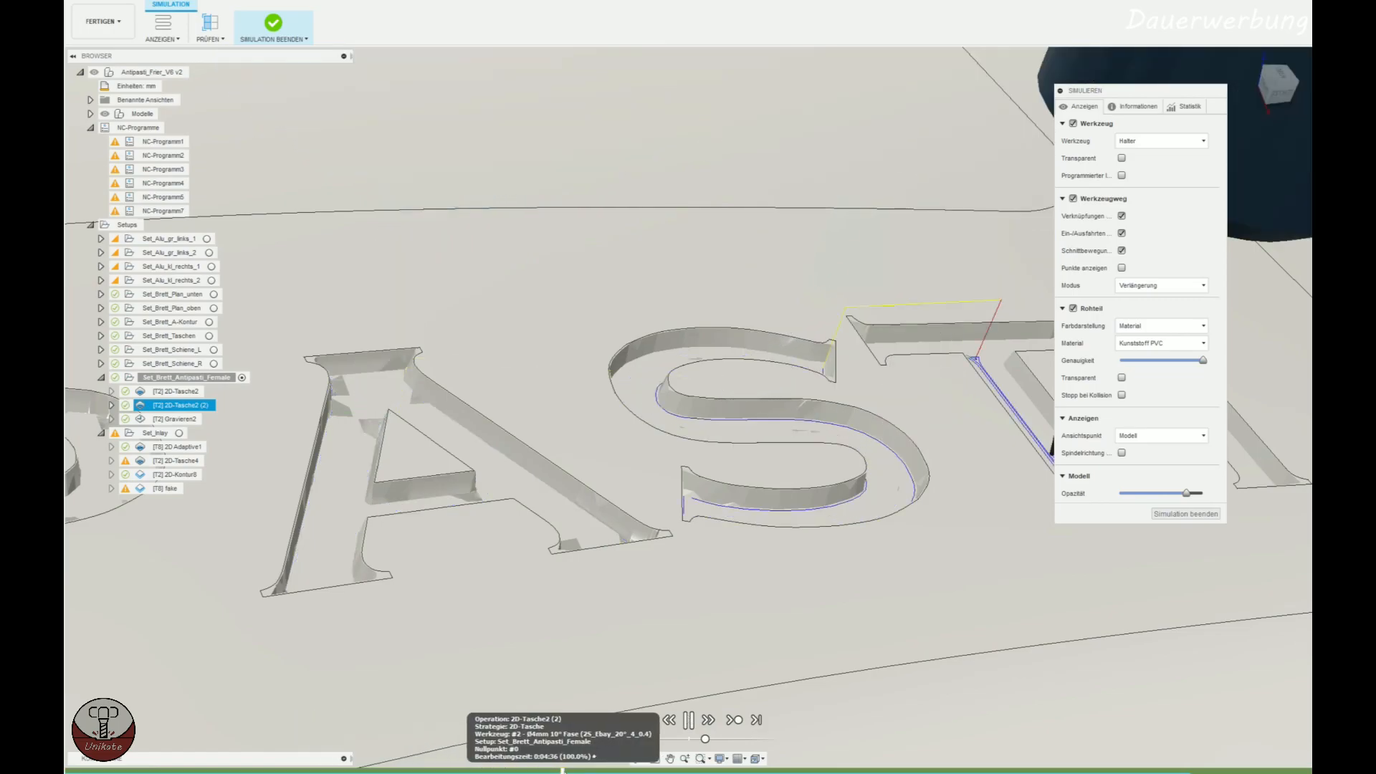
left_click(689, 721)
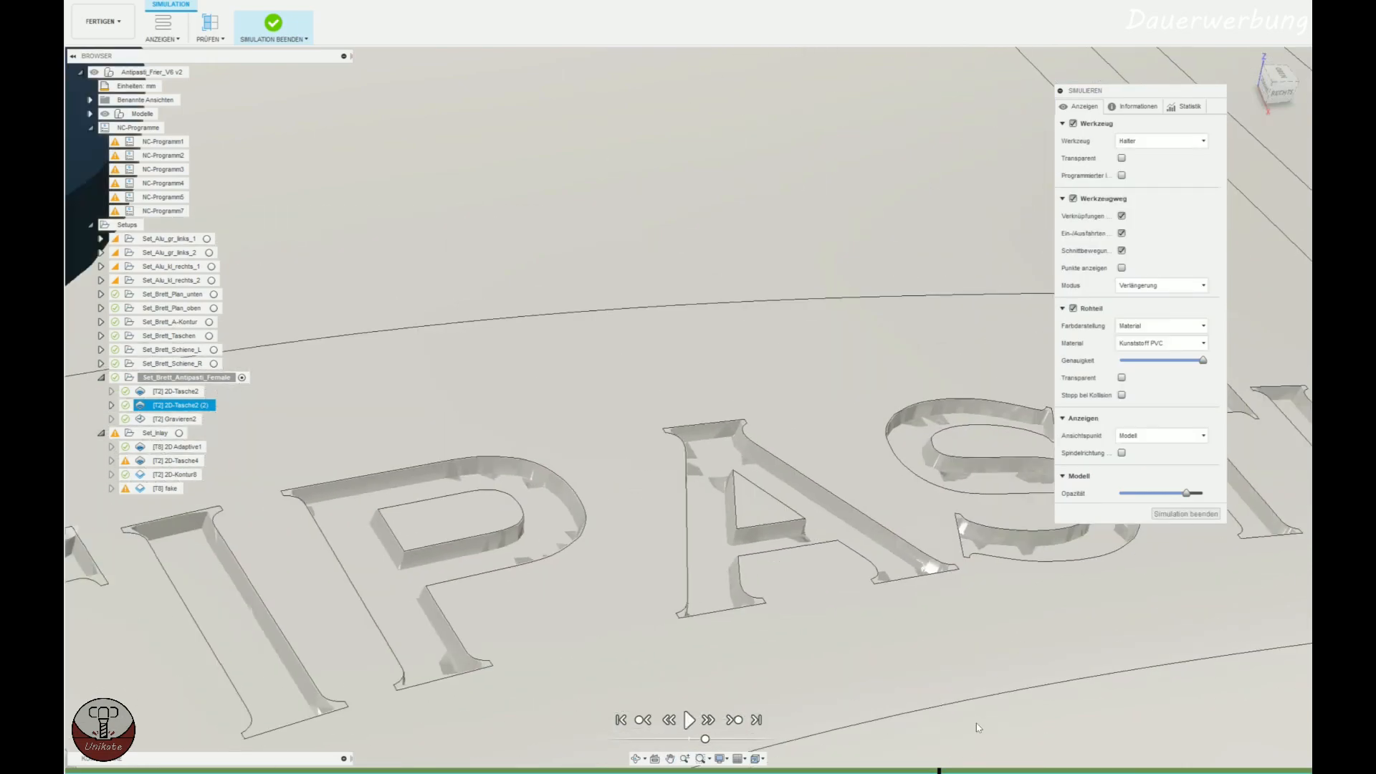
middle_click_drag(315, 631, 588, 485)
scroll(603, 525, "up", 3)
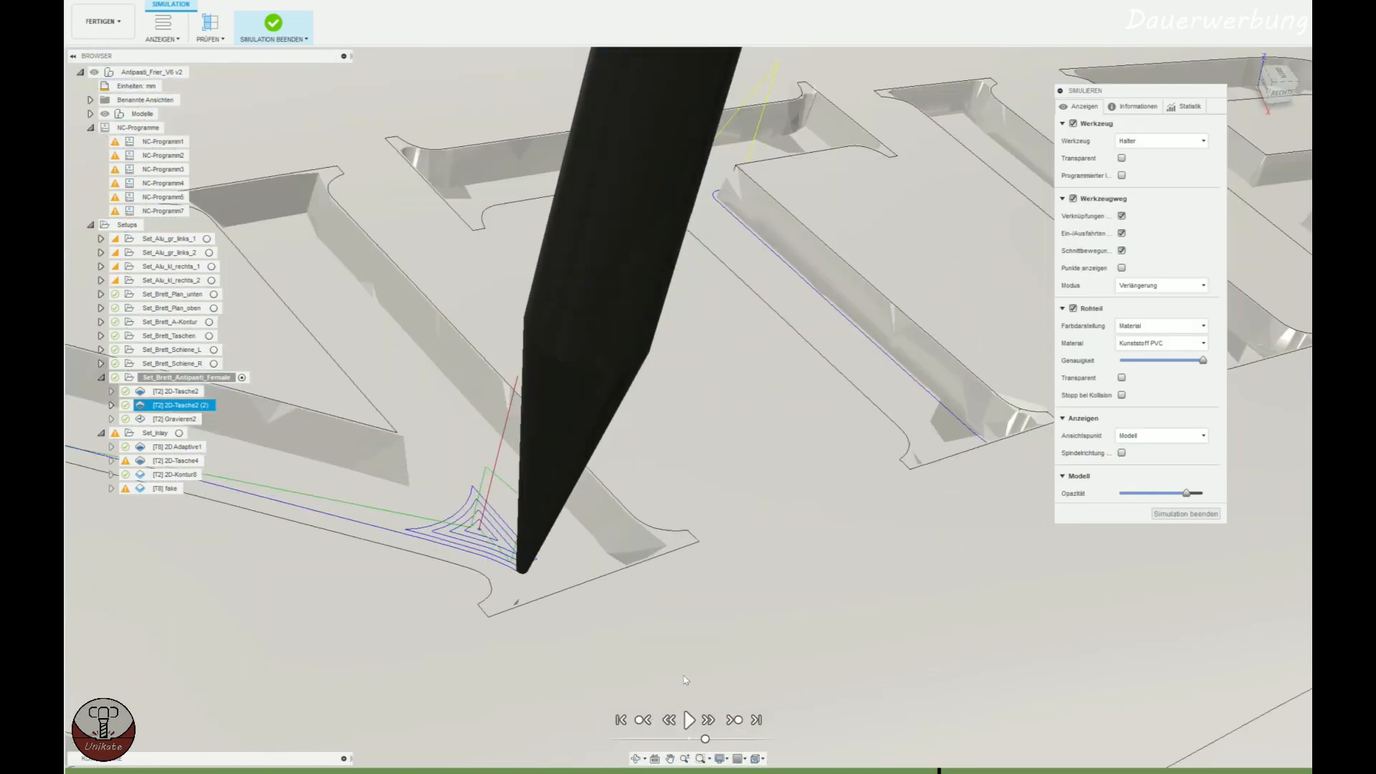
Rewind the simulation to the letter I and examine the bit's angled side against the slanted pocket wall.
left_click(797, 771)
scroll(973, 566, "down", 5)
middle_click_drag(986, 558, 794, 500)
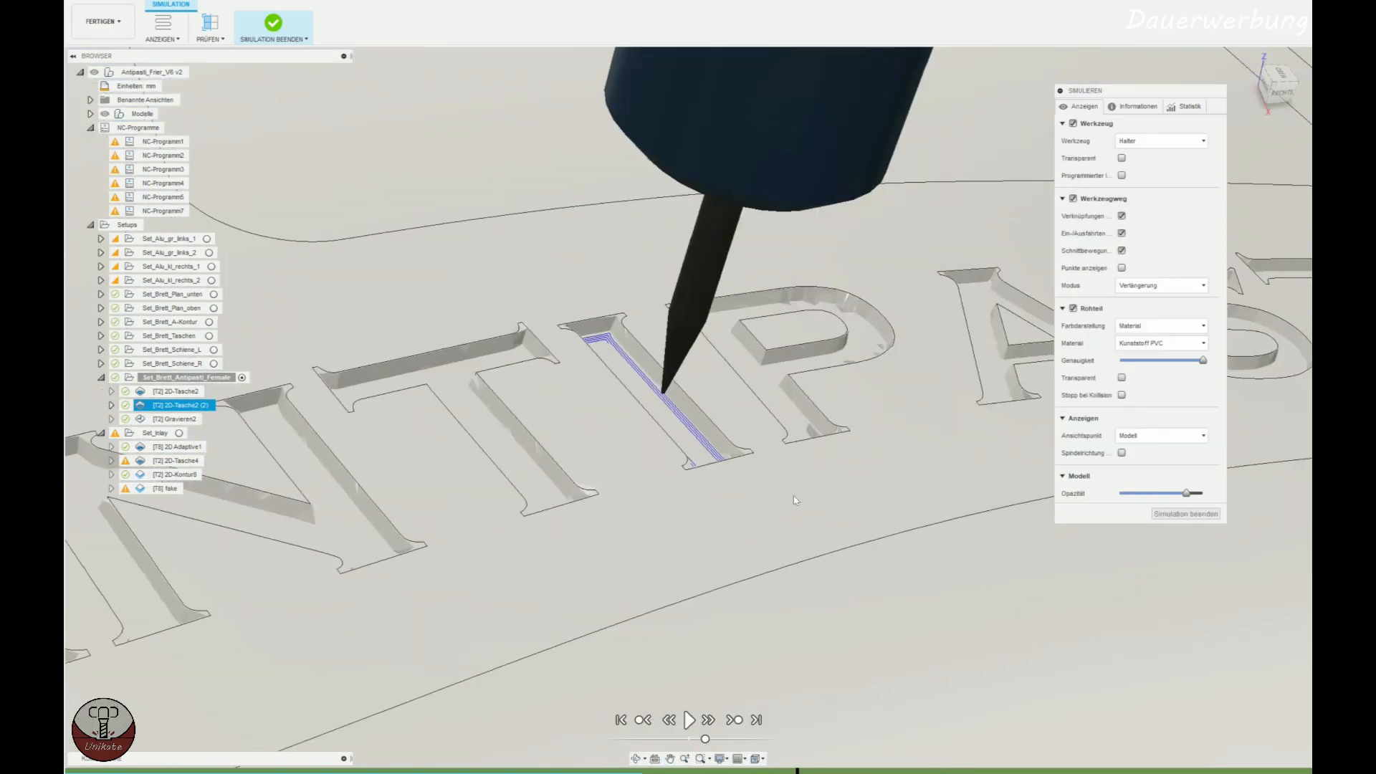
scroll(719, 393, "up", 8)
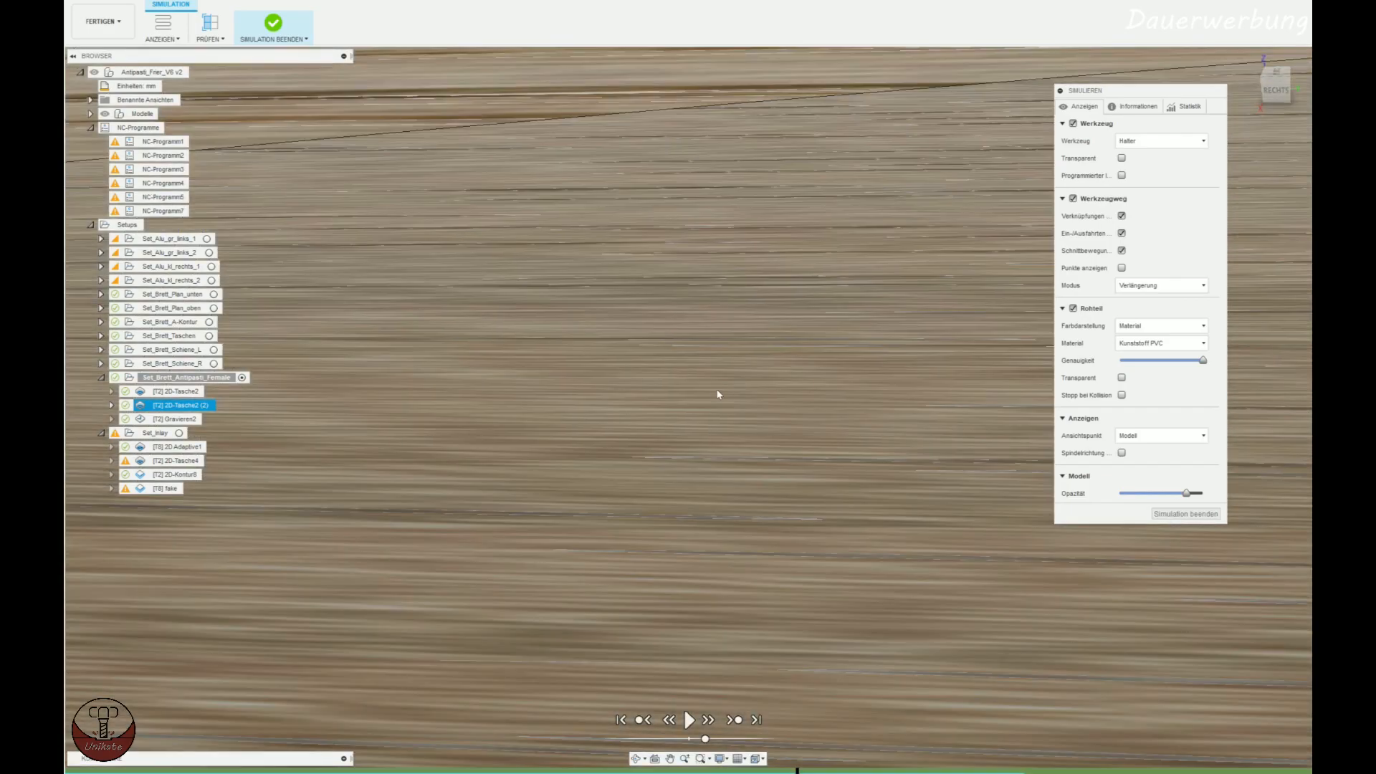
scroll(706, 398, "down", 8)
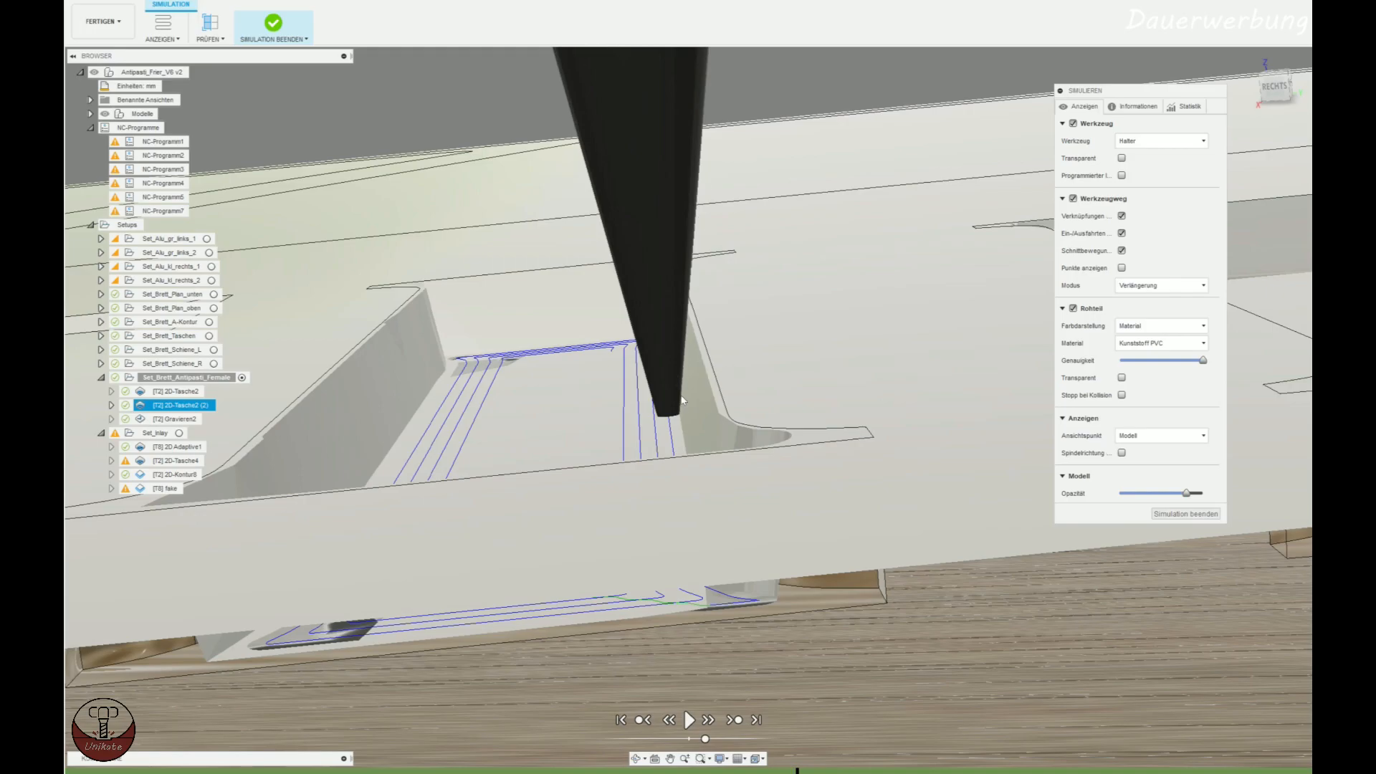
scroll(720, 376, "up", 1)
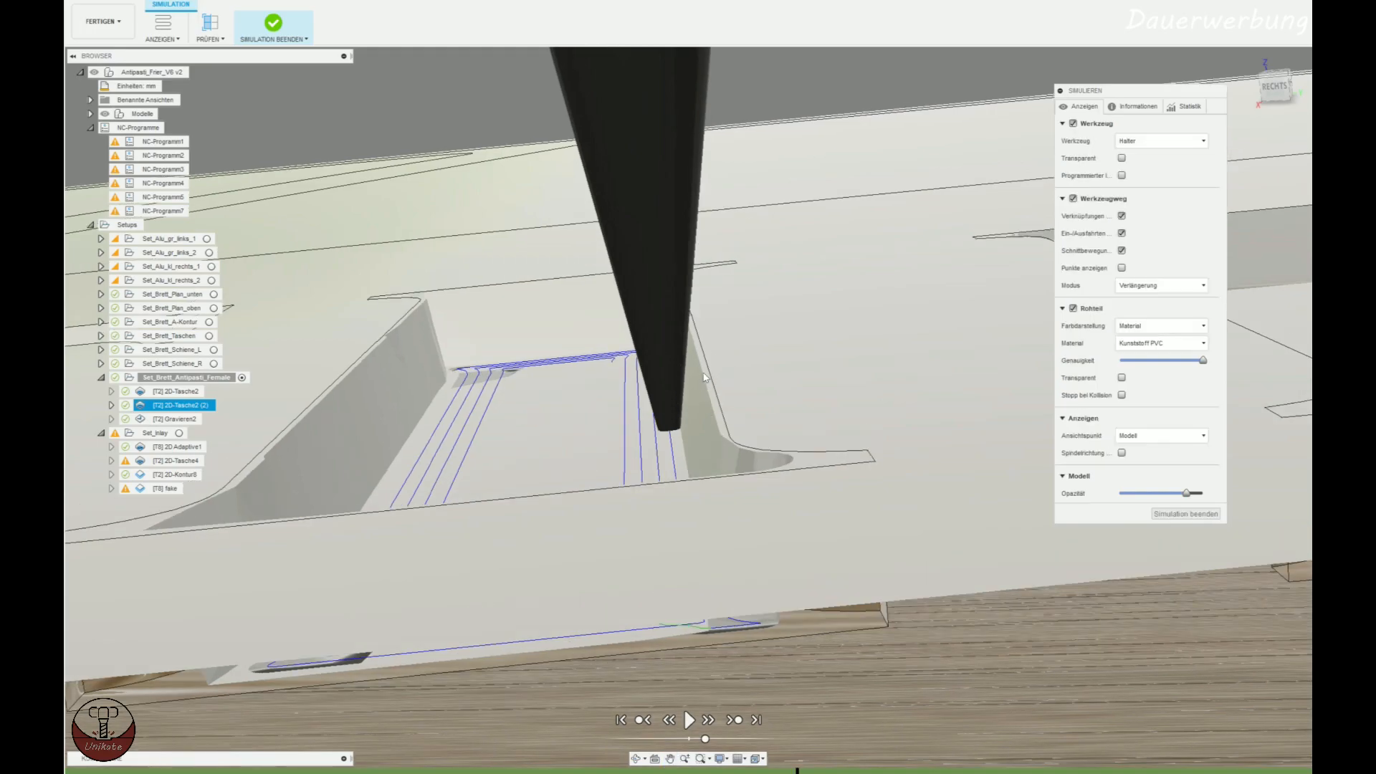
Inspect the bit's tapered side against the slanted wall of the letter I from several angles and distances.
middle_click_drag(705, 380, 723, 407, "shift")
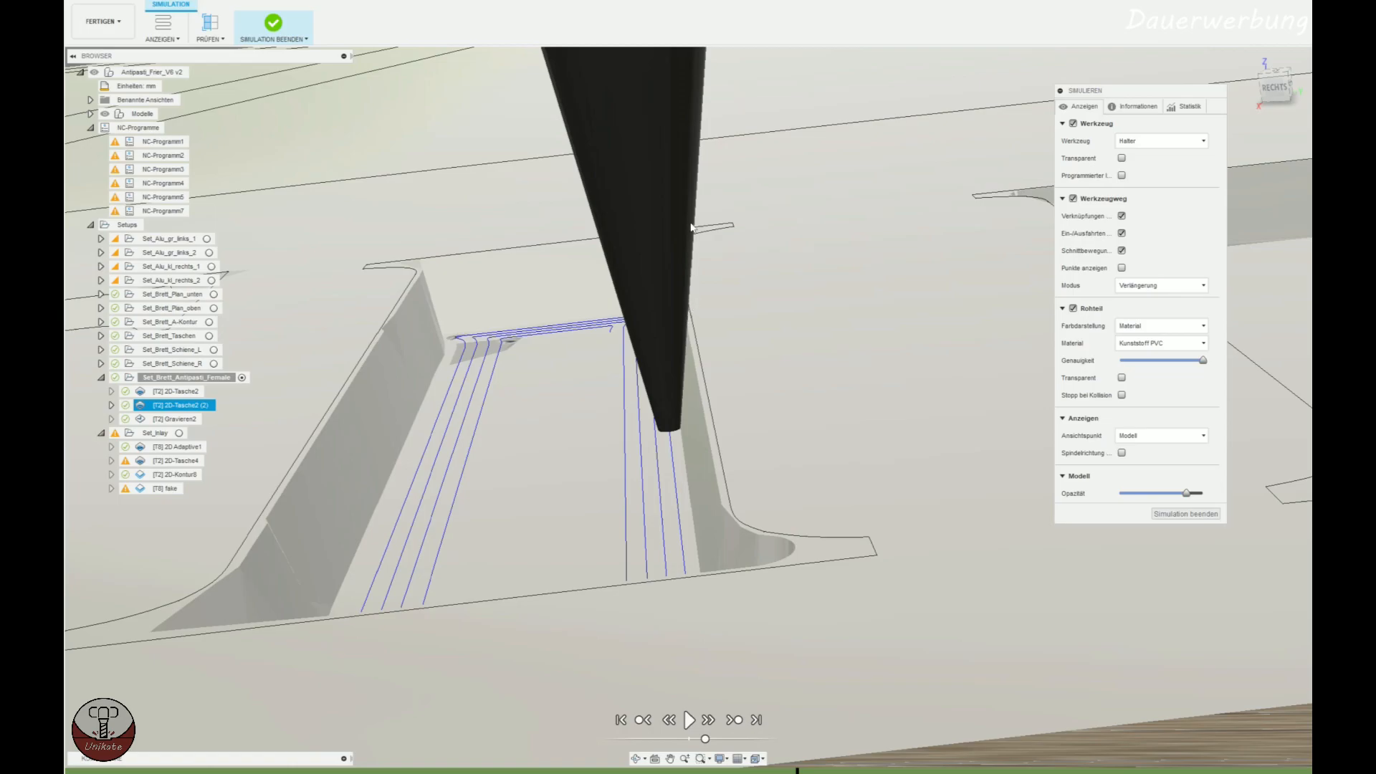
middle_click_drag(730, 367, 744, 378, "shift")
scroll(733, 338, "down", 8)
mouse_move(857, 484)
middle_mouse_down("shift")
mouse_move(832, 496)
mouse_move(848, 499)
mouse_move(811, 491)
mouse_move(839, 480)
middle_mouse_up("shift")
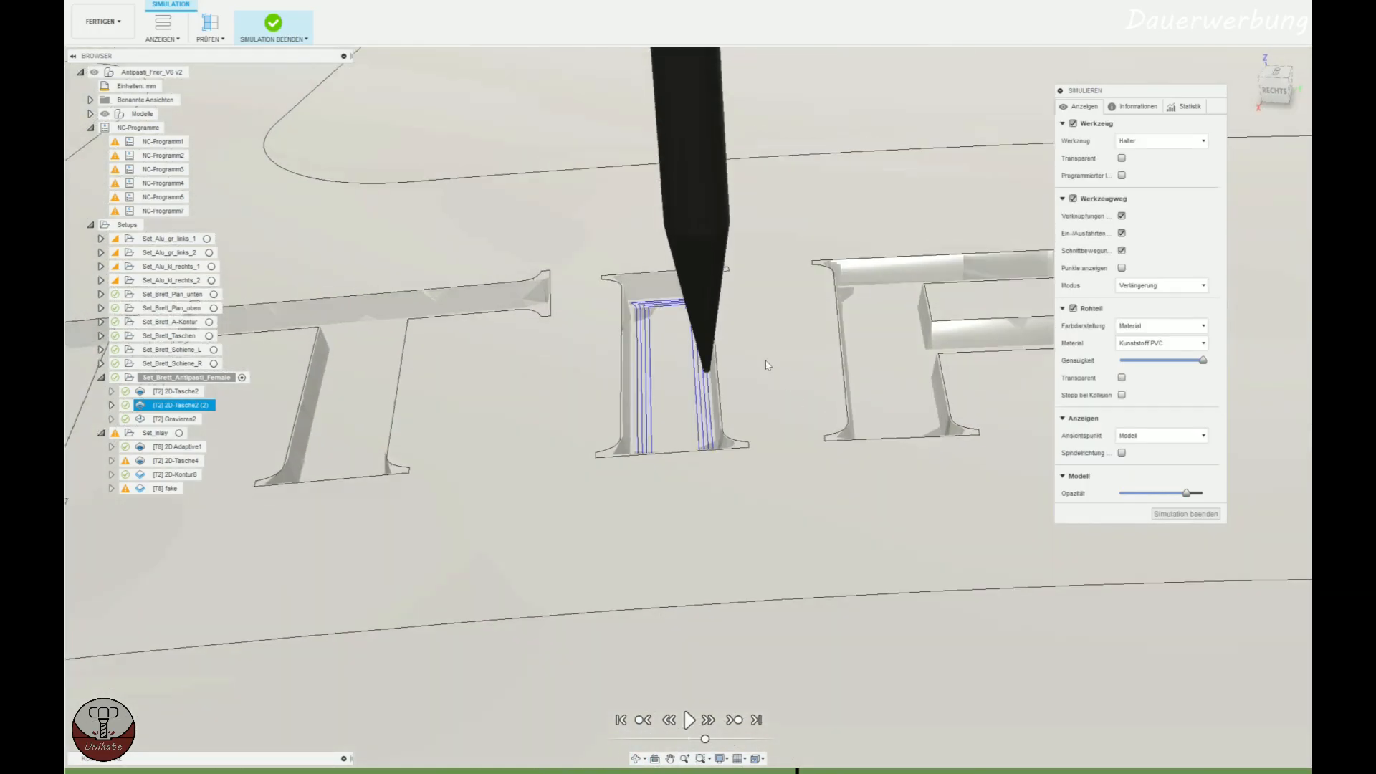
scroll(719, 360, "up", 8)
middle_click_drag(714, 366, 694, 338, "shift")
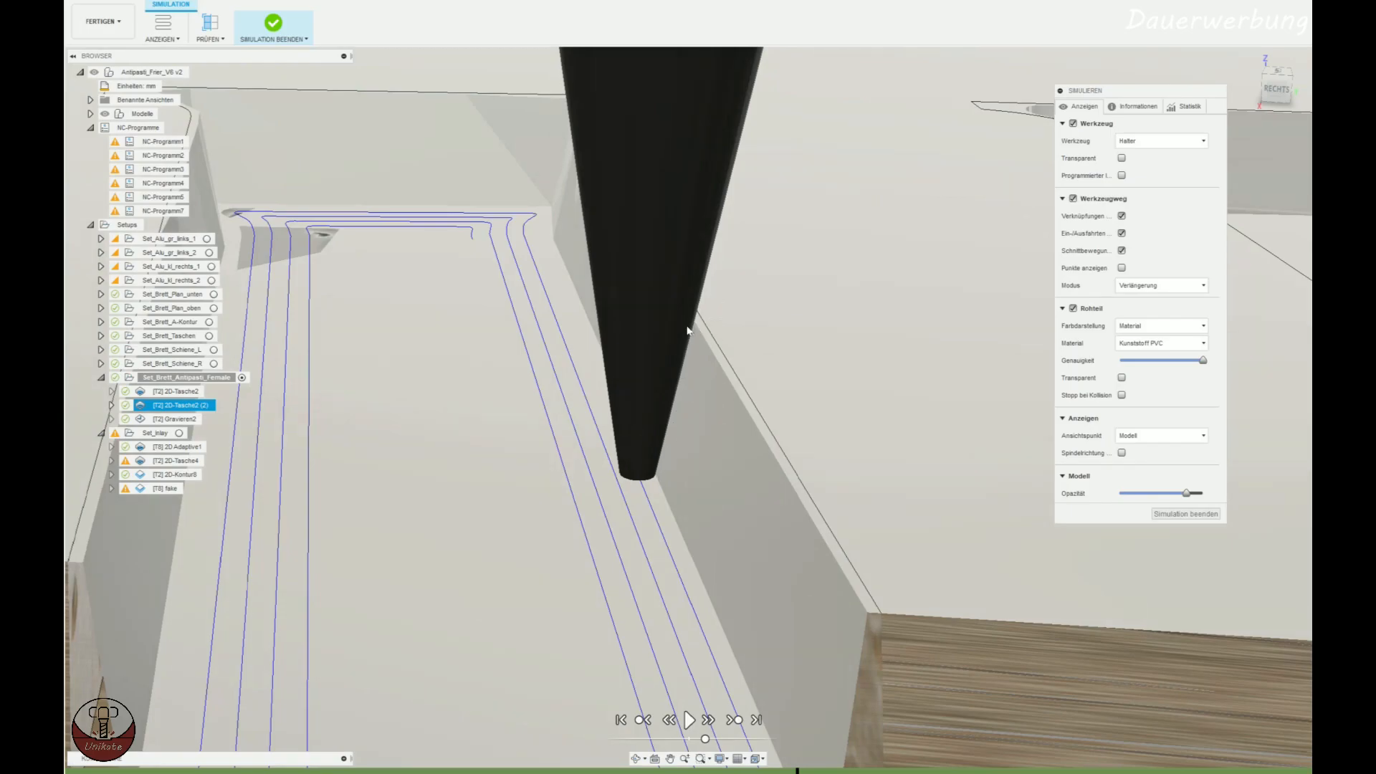
End the simulation and briefly consult the inlay offset calculator in Excel before returning to the toolpaths.
left_click(1187, 514)
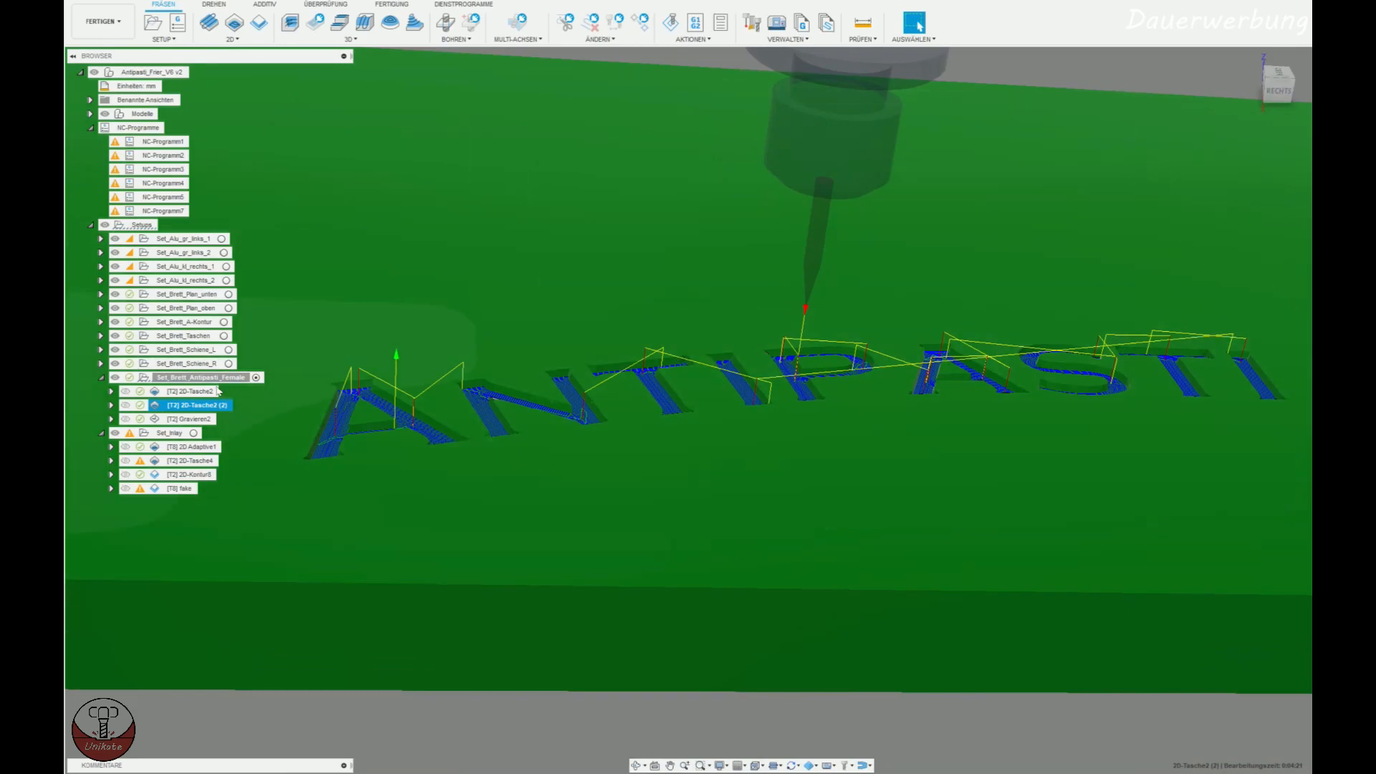
middle_click_drag(556, 534, 633, 576, "shift")
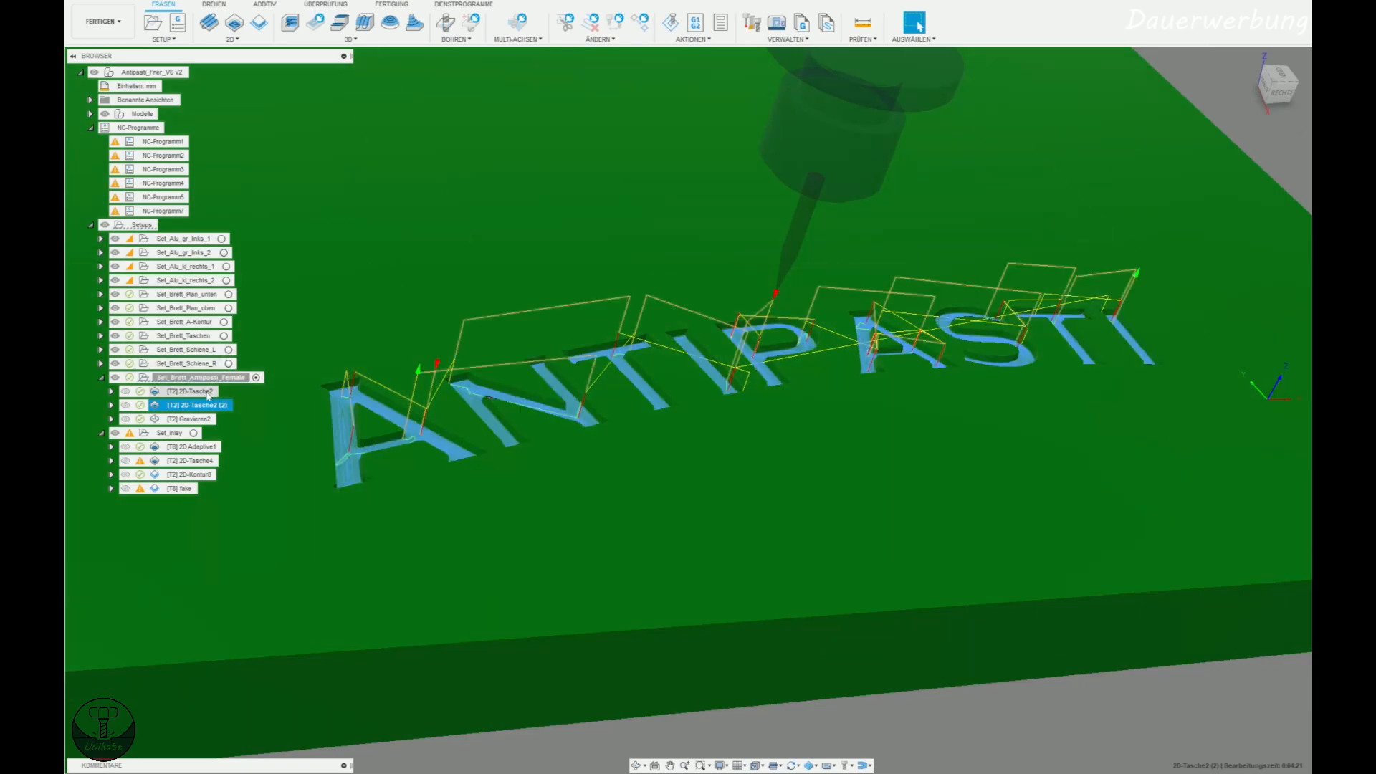
key("alt+Tab")
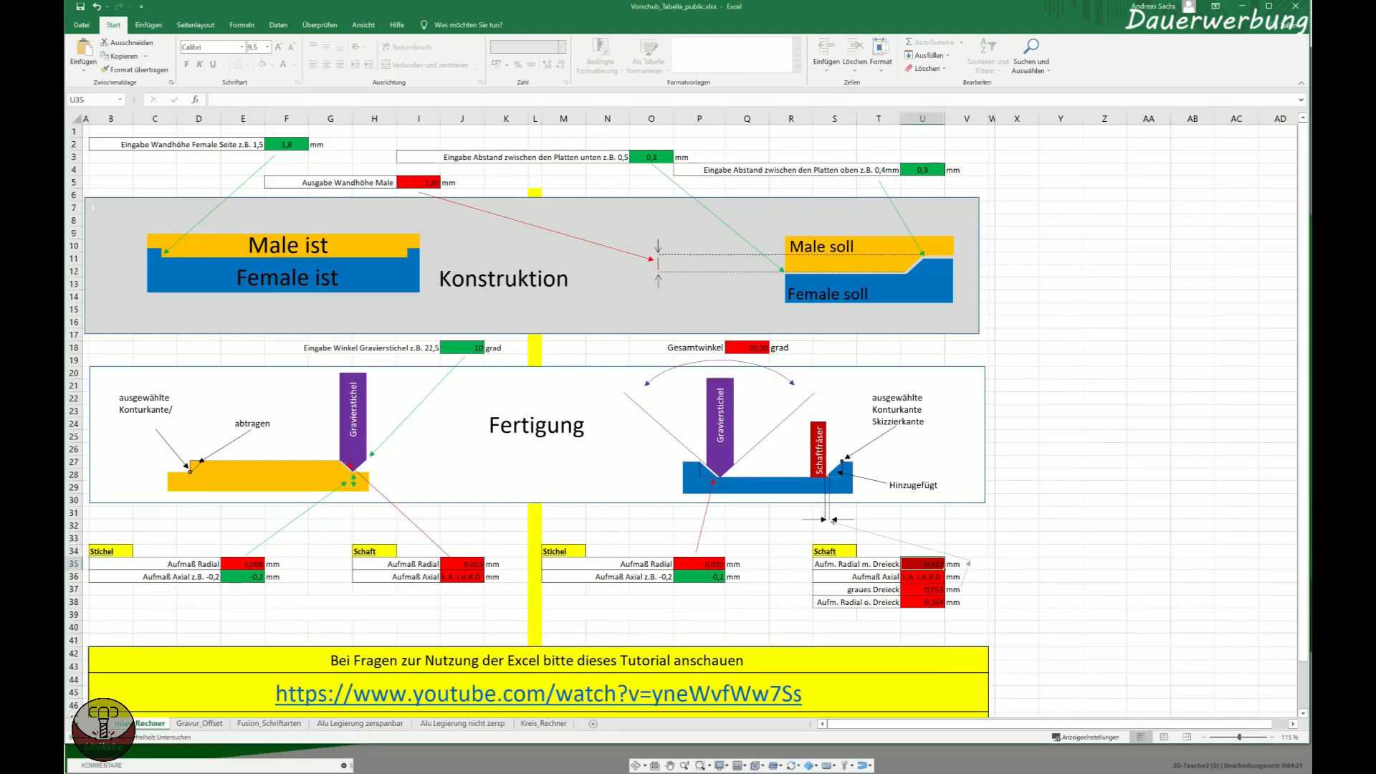
key("alt+Tab")
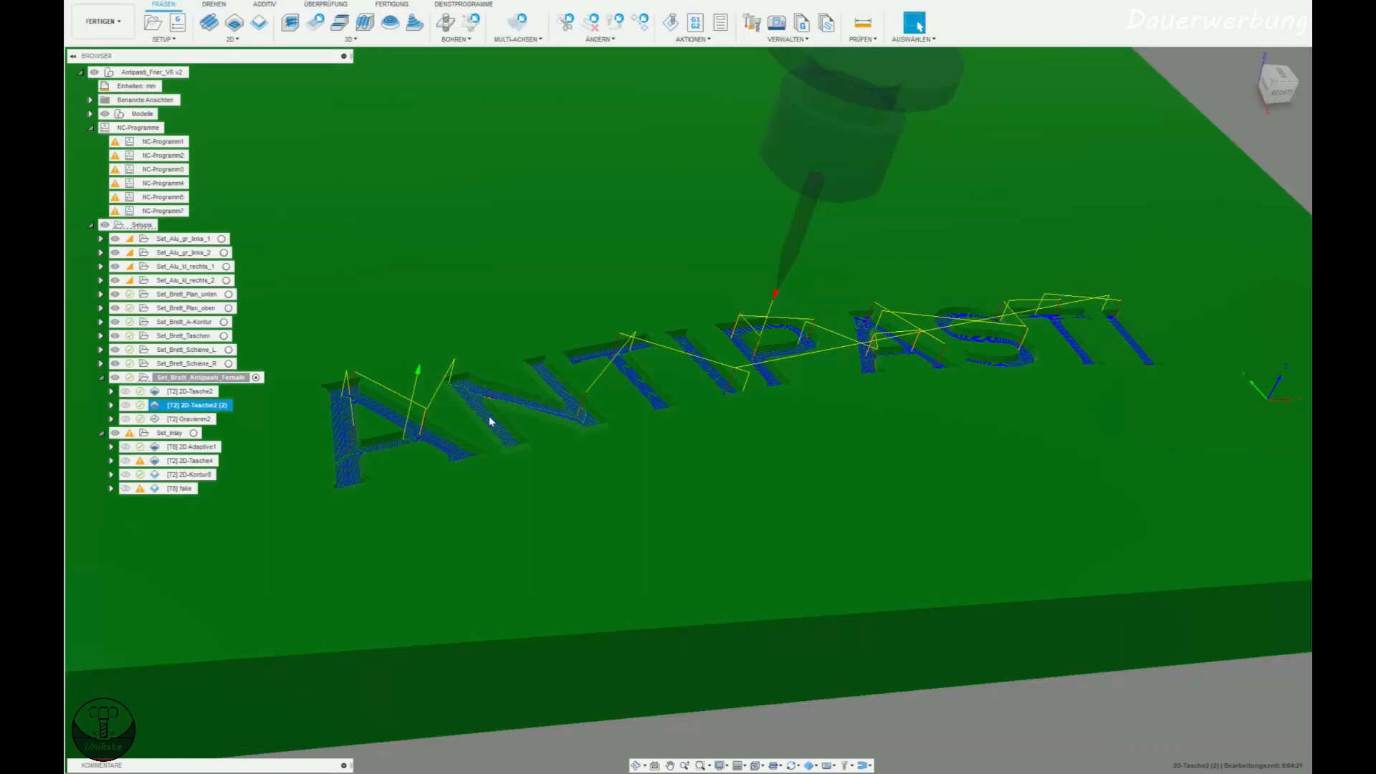
Open the Gravieren2 engraving operation and review its tool data and the contours selected around the ANTIPASTI letters.
left_click(188, 419)
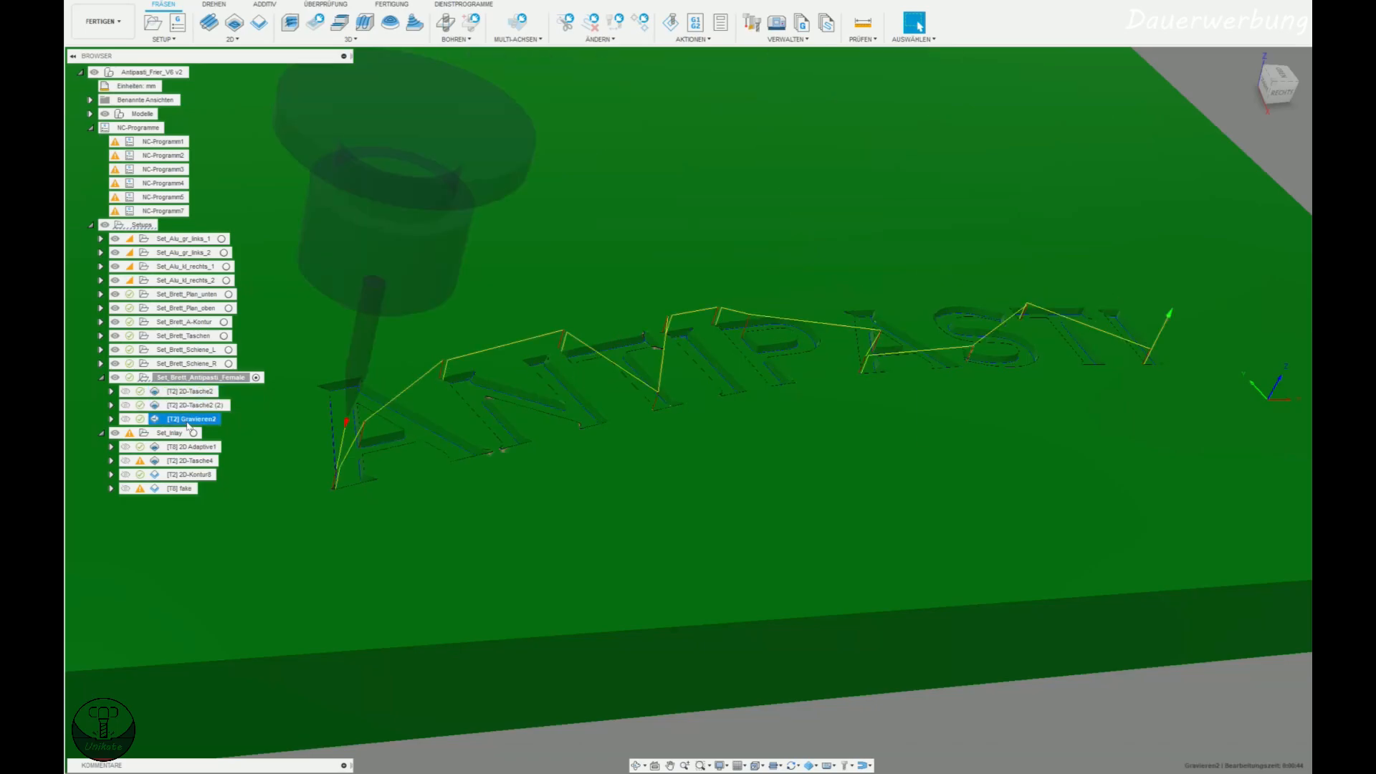
double_click(188, 423)
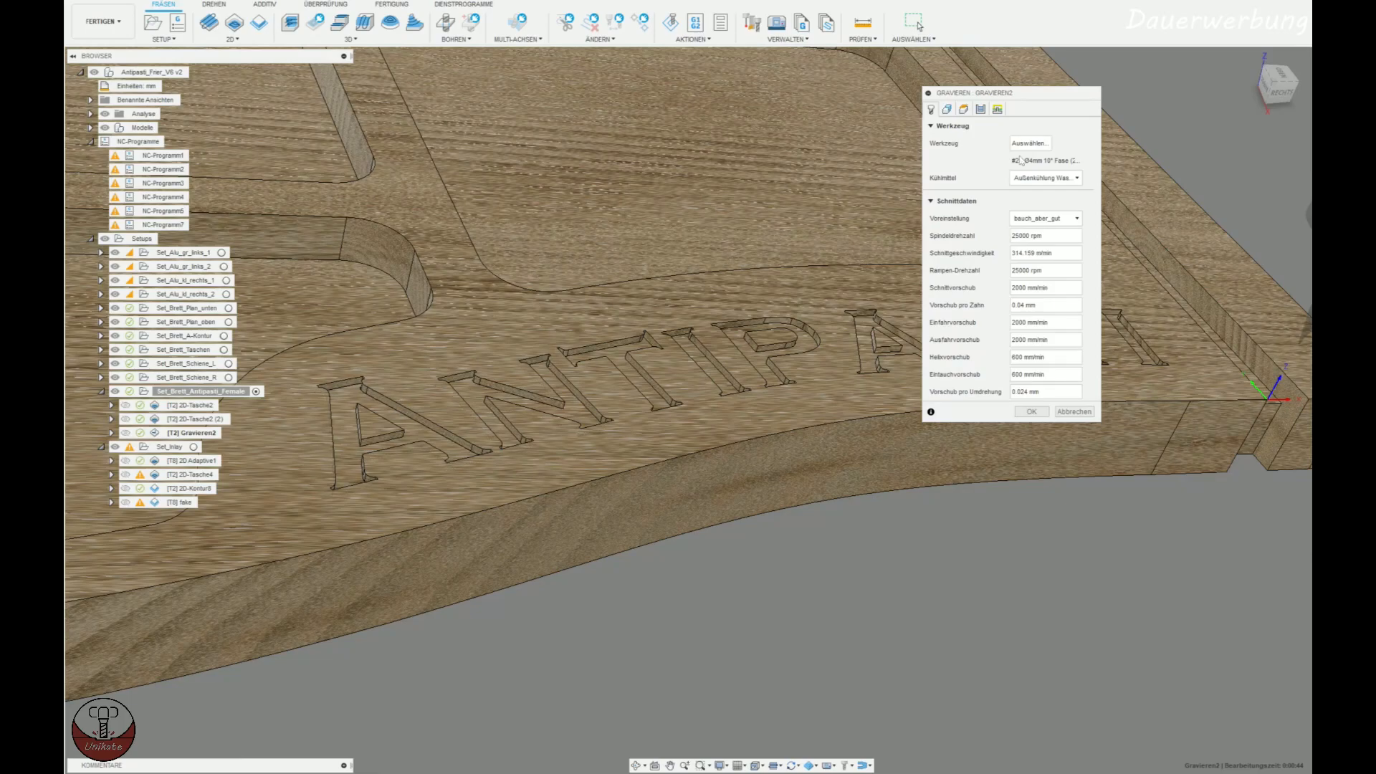
left_click(947, 109)
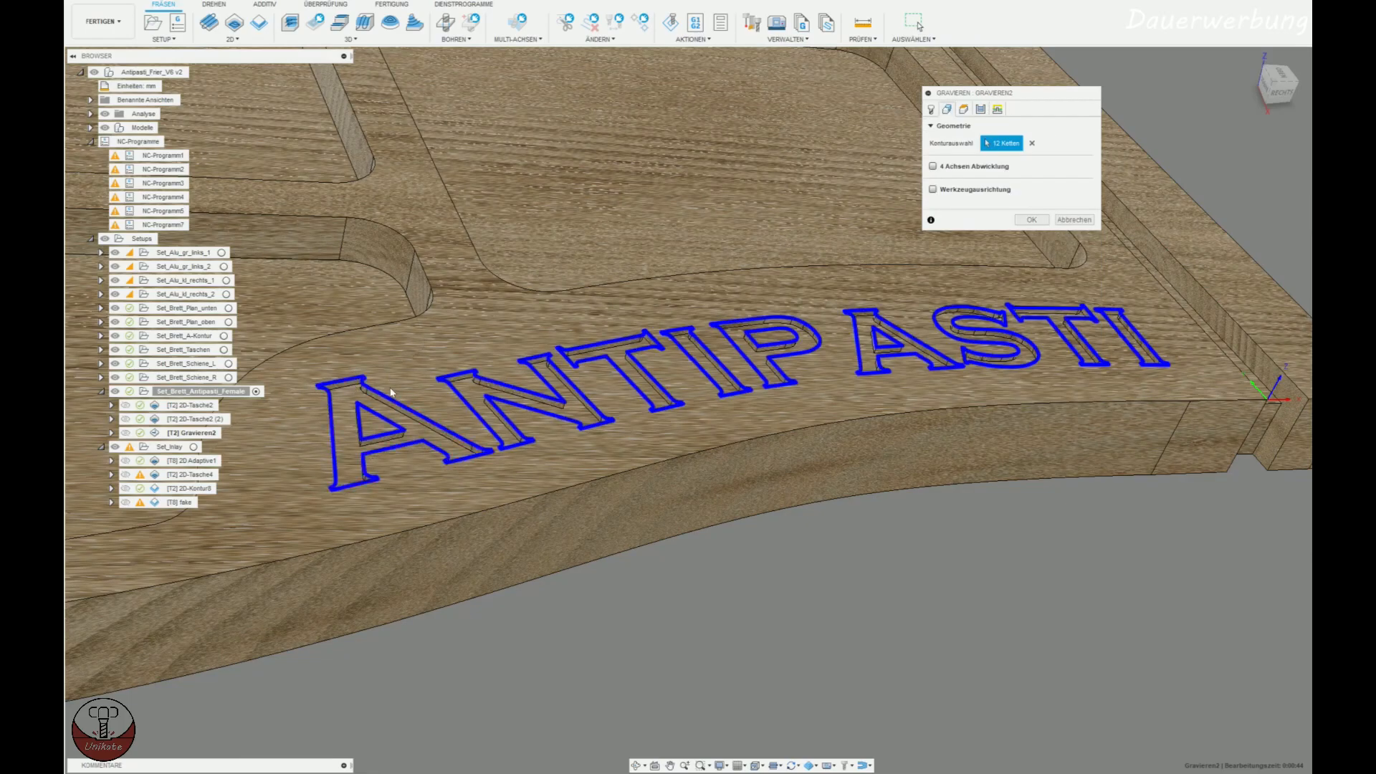
scroll(329, 453, "up", 3)
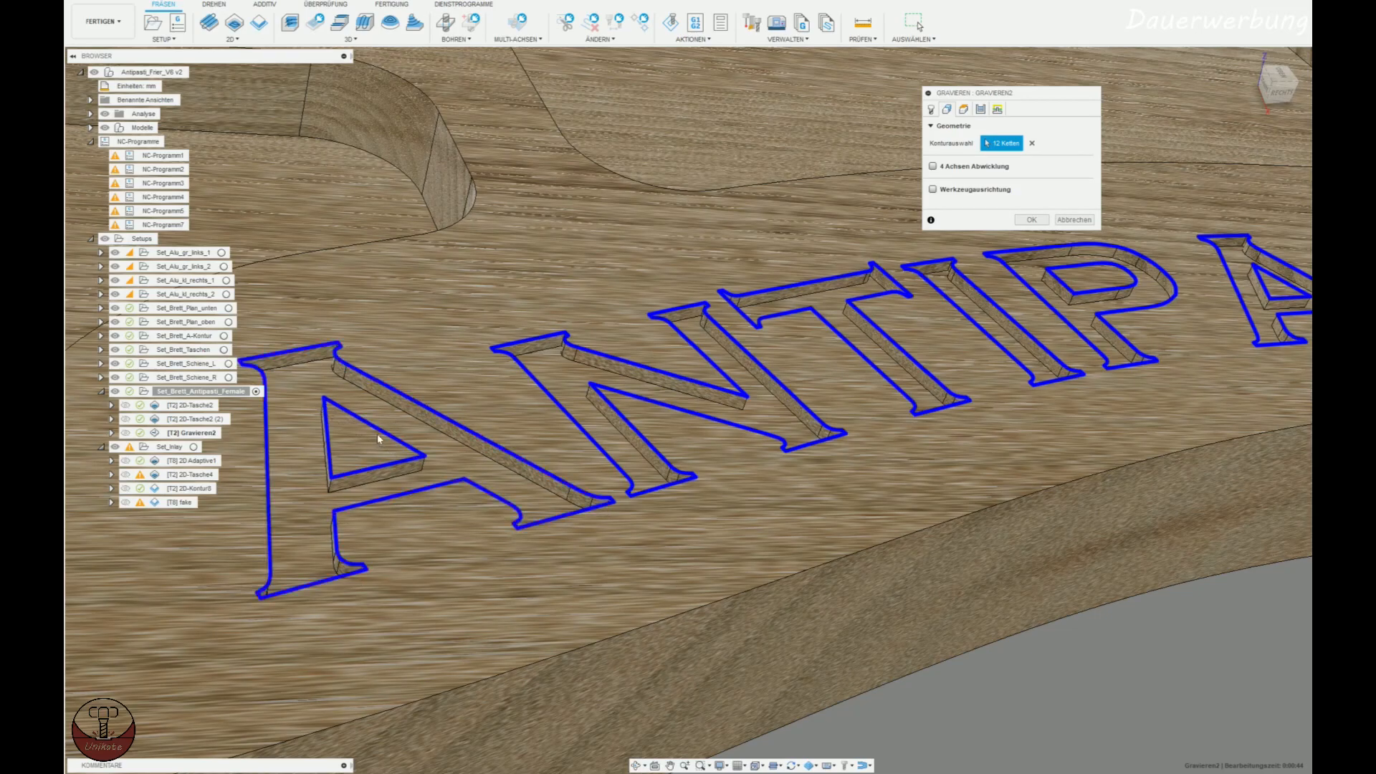
Review the engraving operation's heights, contour selection and pass settings, and close its dialog.
left_click(963, 109)
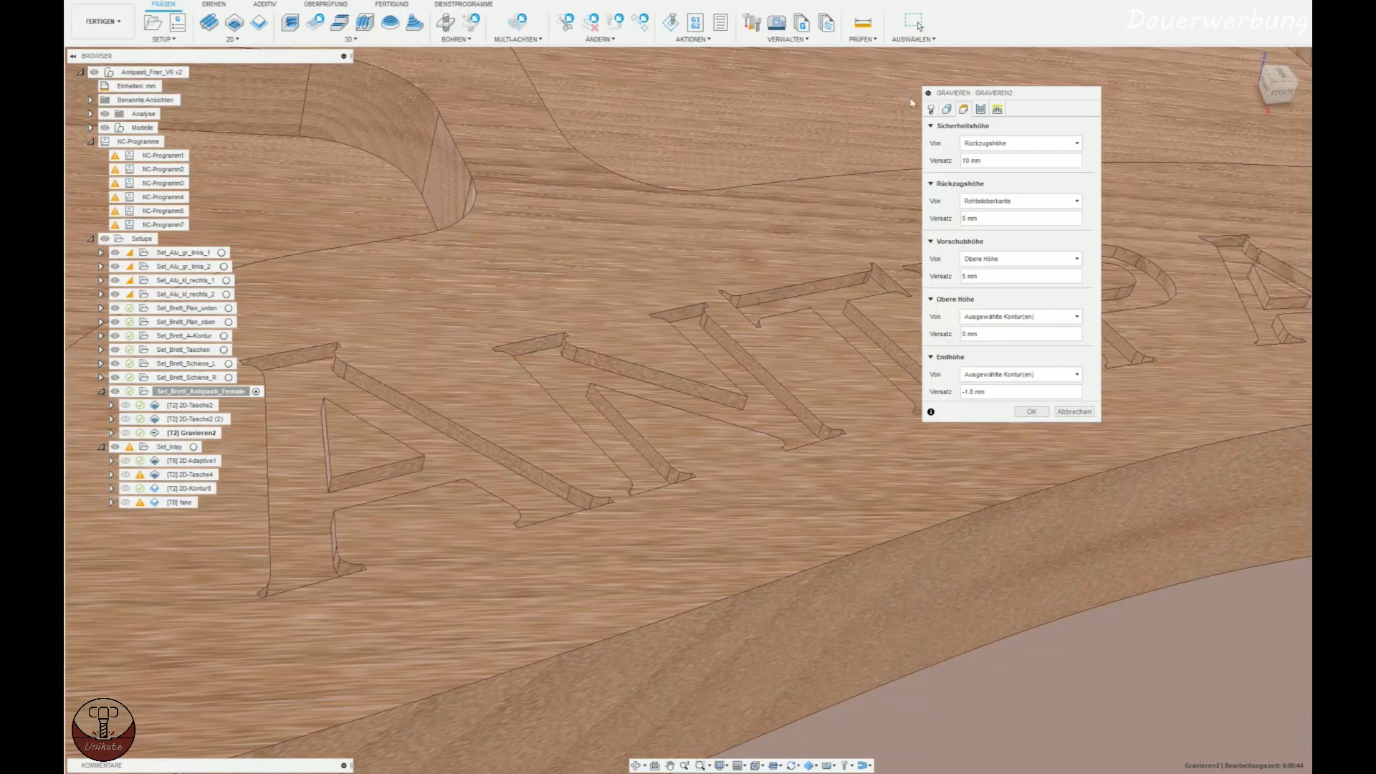
left_click(958, 110)
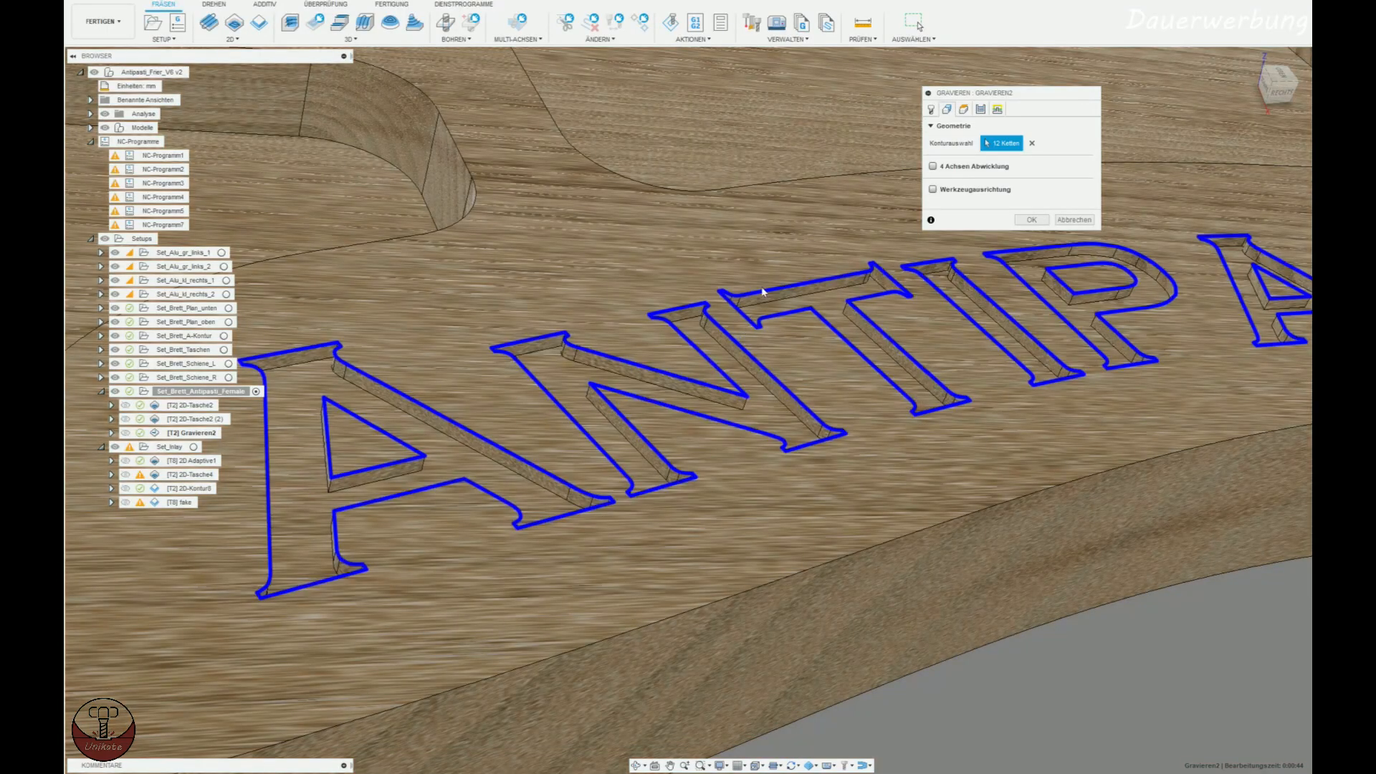
left_click(964, 109)
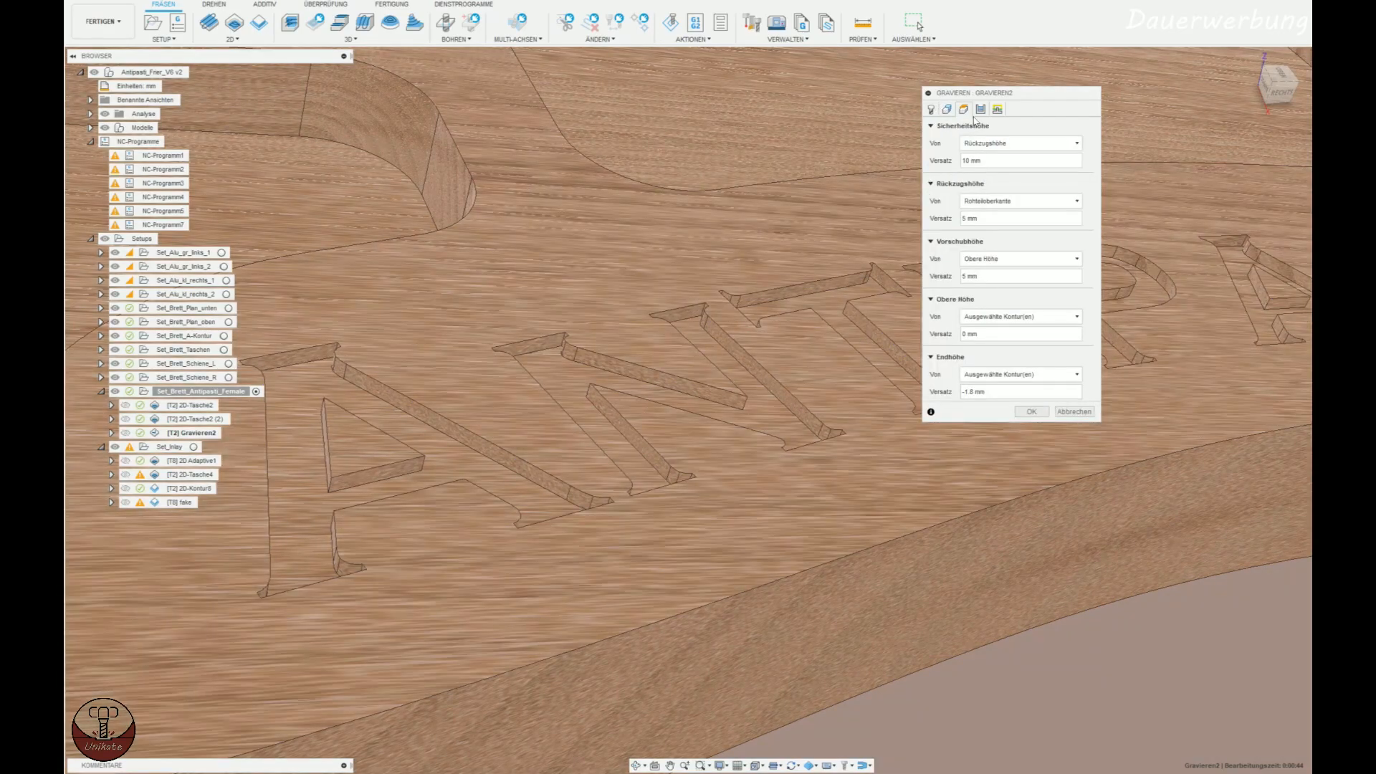
left_click(981, 109)
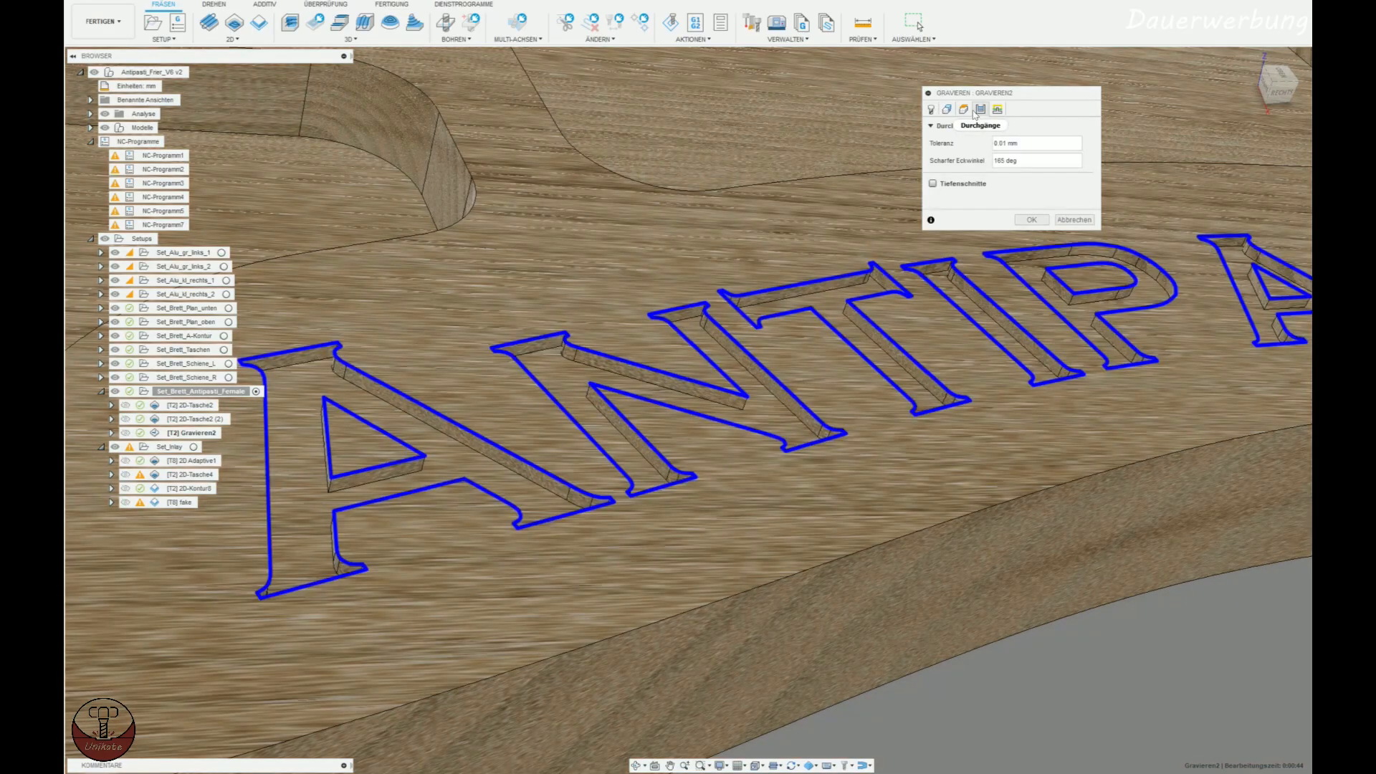
middle_click_drag(1043, 398, 1000, 398, "shift")
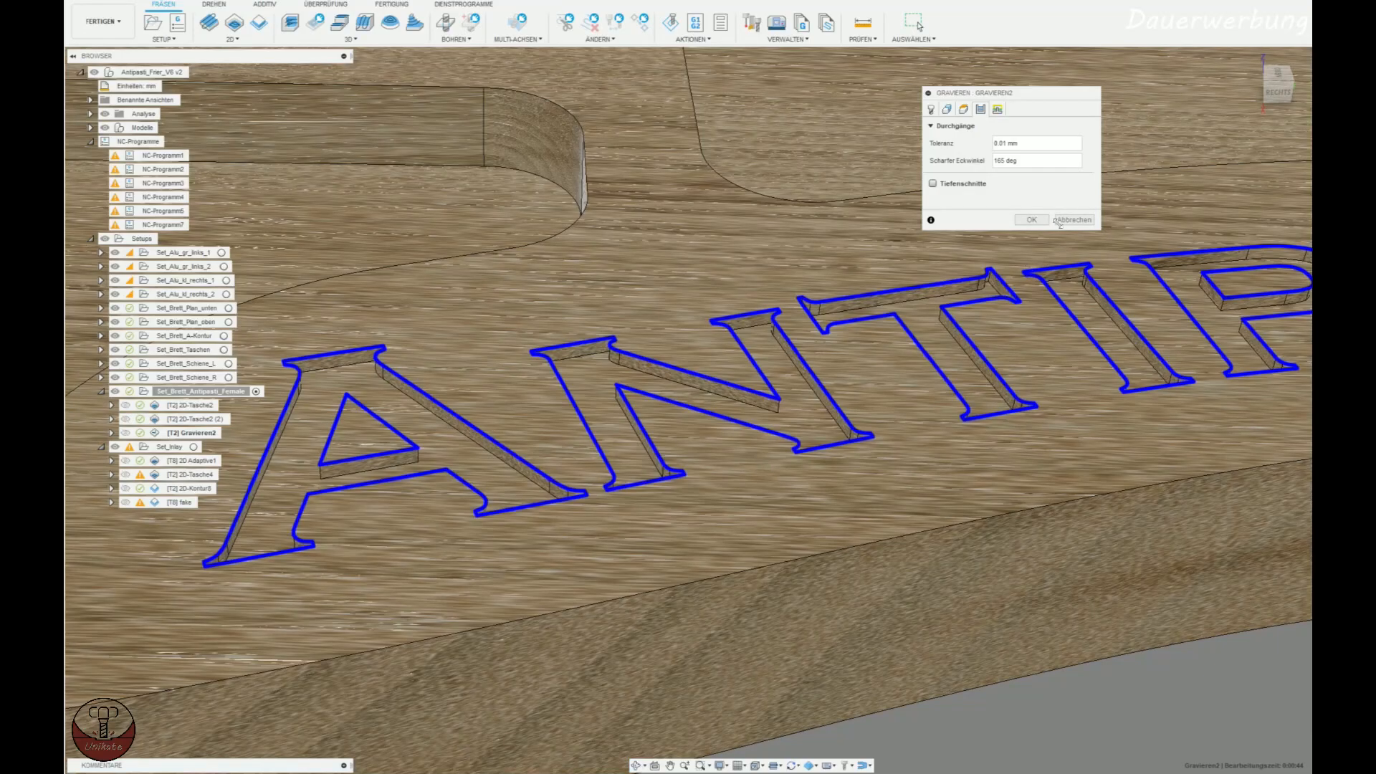
left_click(1043, 218)
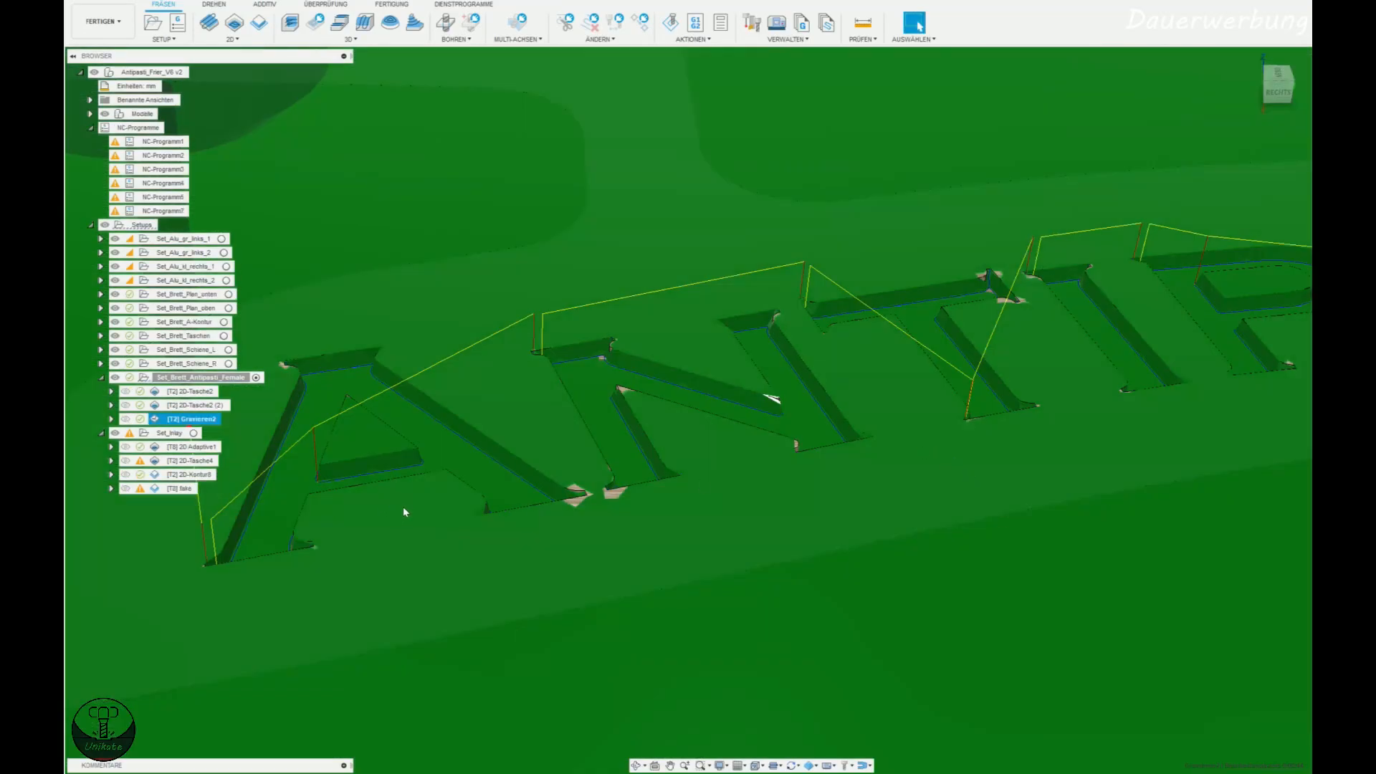
Inspect the engraving toolpath up close at the corners of the first letter A.
scroll(581, 501, "up", 6)
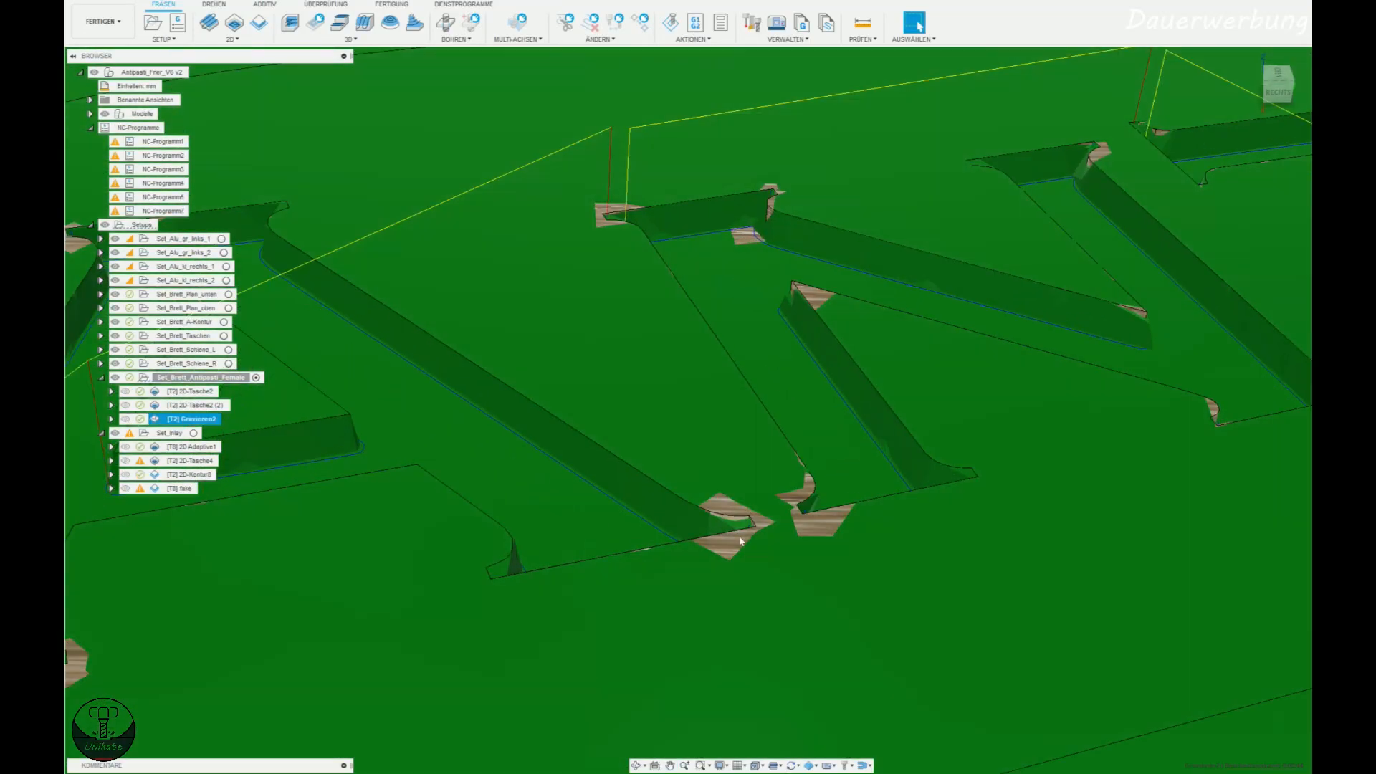
middle_click_drag(330, 356, 563, 337)
scroll(531, 226, "up", 8)
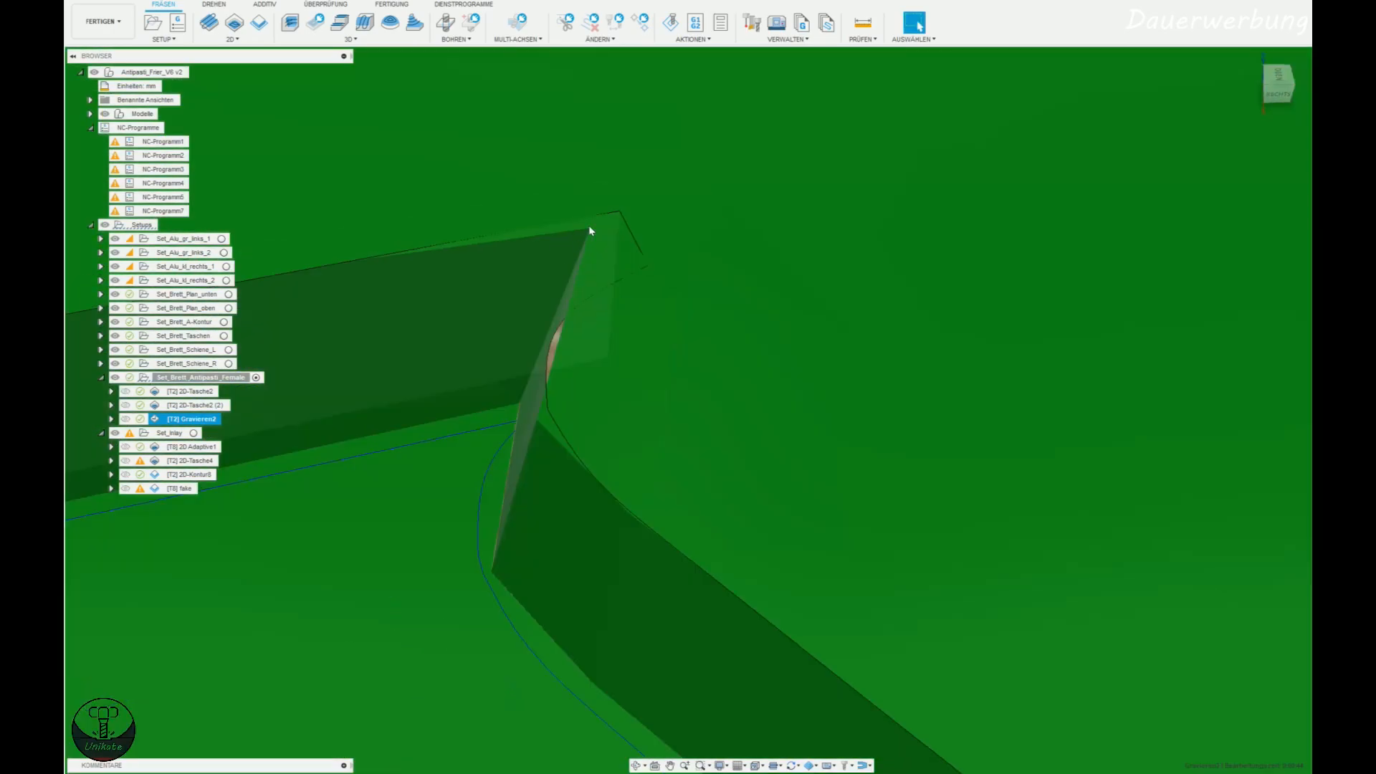
middle_click_drag(622, 242, 599, 225, "shift")
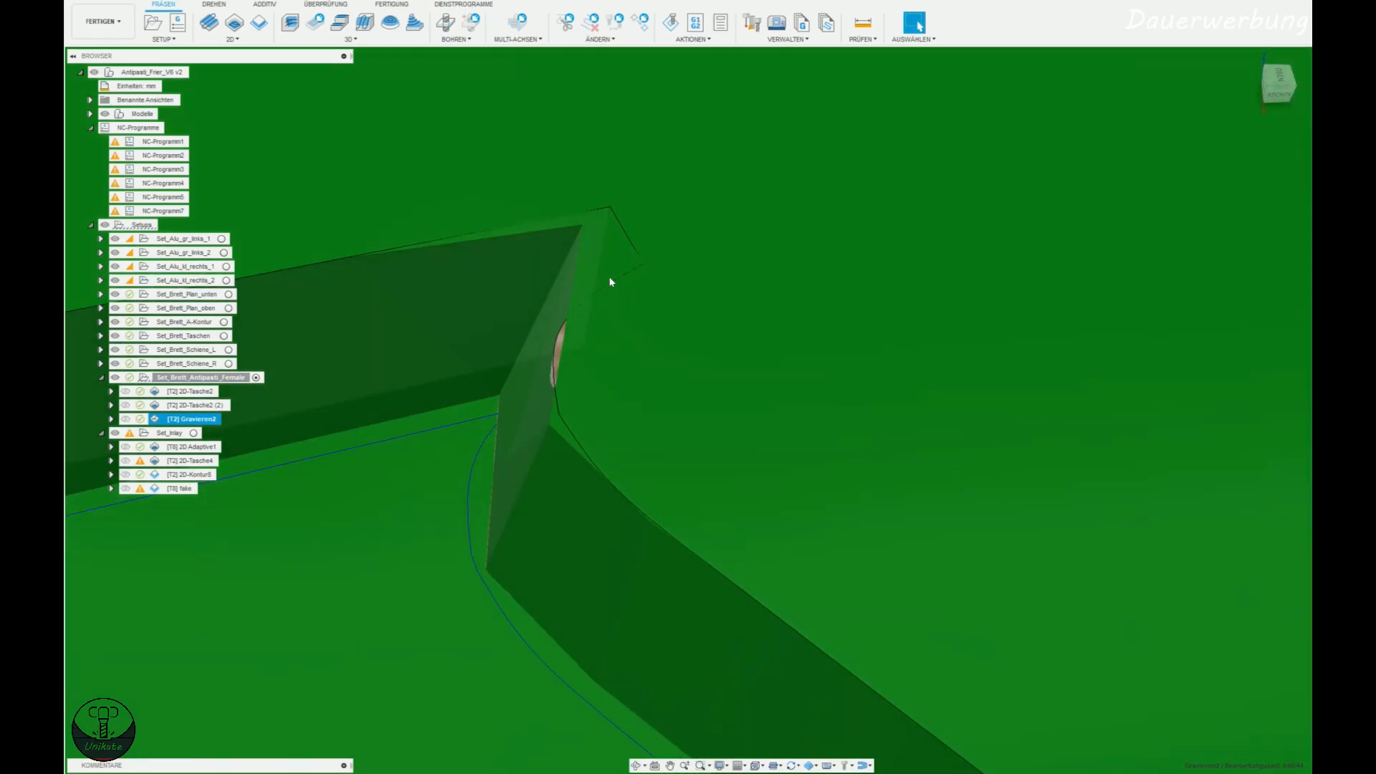
scroll(660, 484, "down", 5)
middle_click_drag(660, 484, 423, 500, "shift")
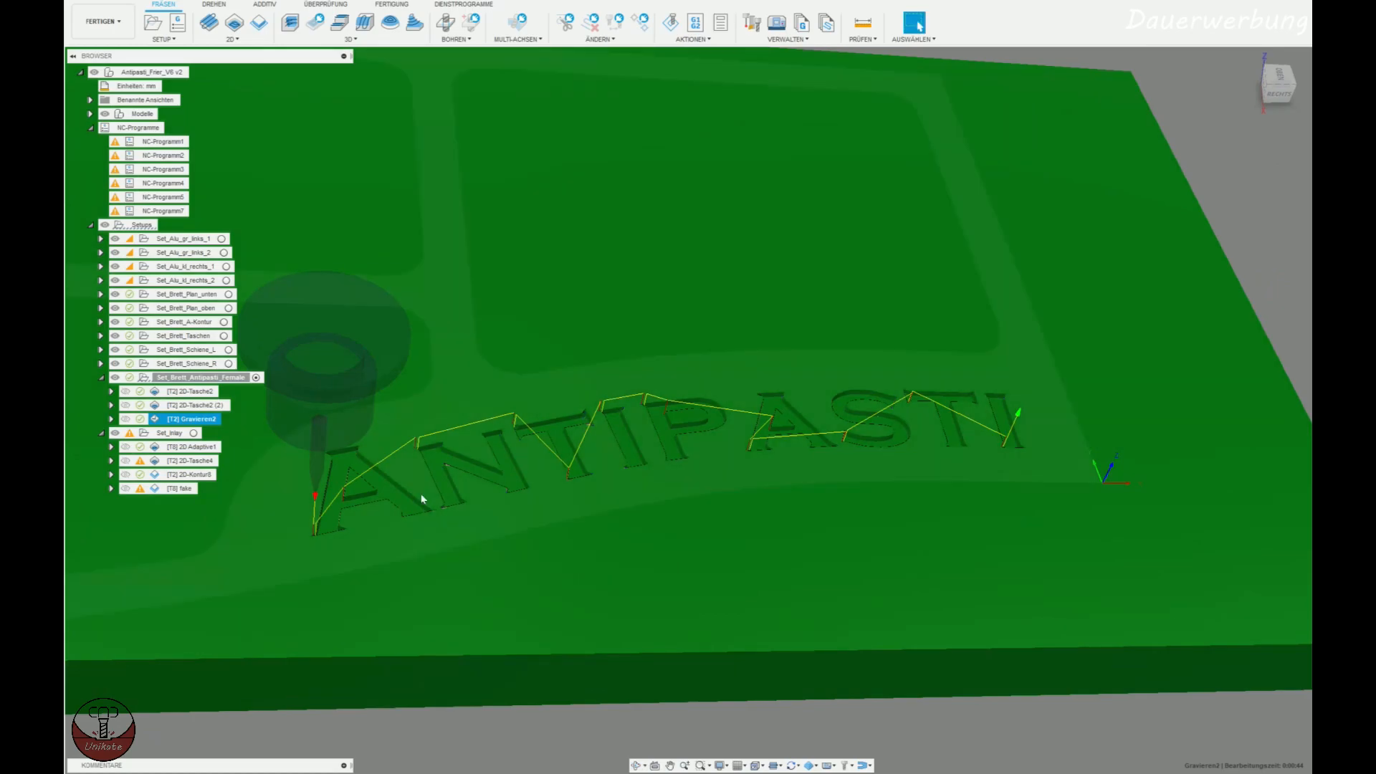
Expand the model's bodies, hide the Brett body and bring the inlay plate into view.
left_click(91, 114)
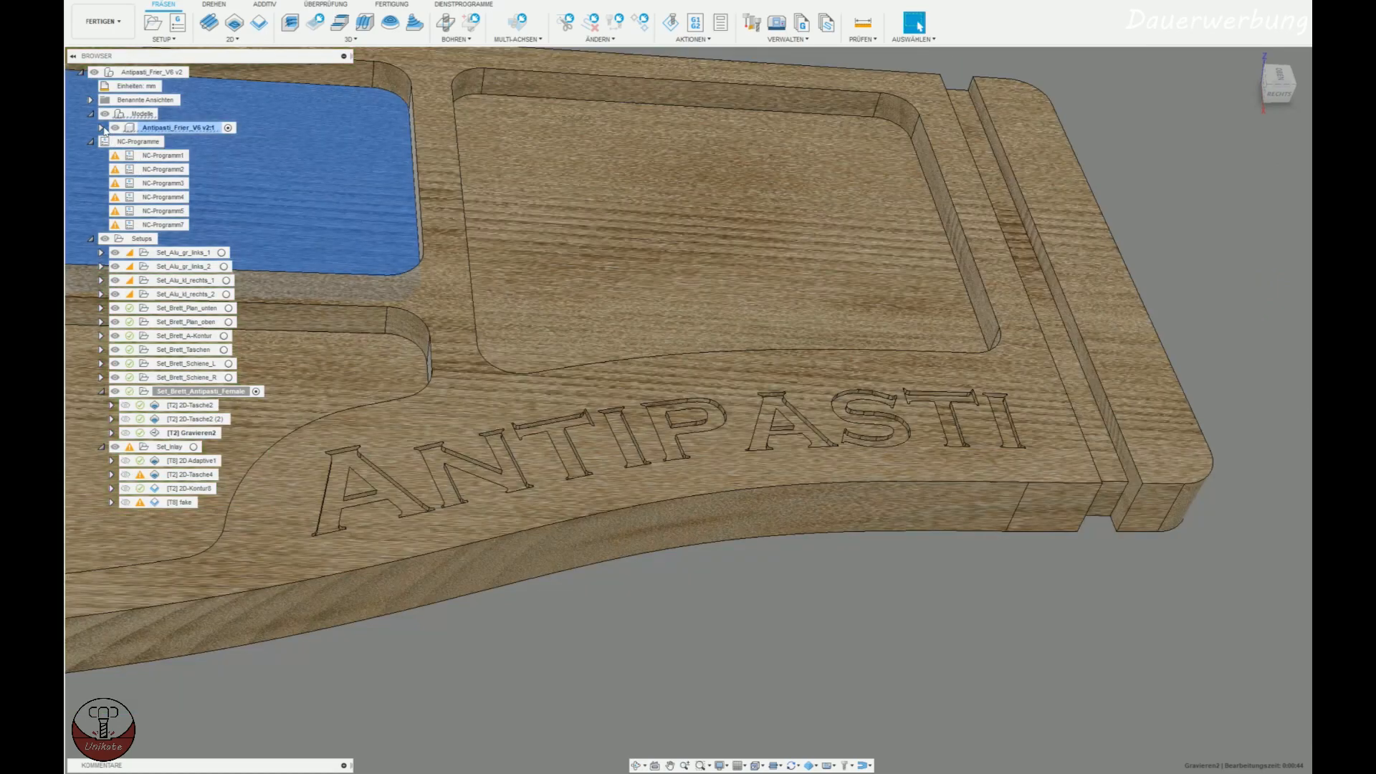
left_click(101, 128)
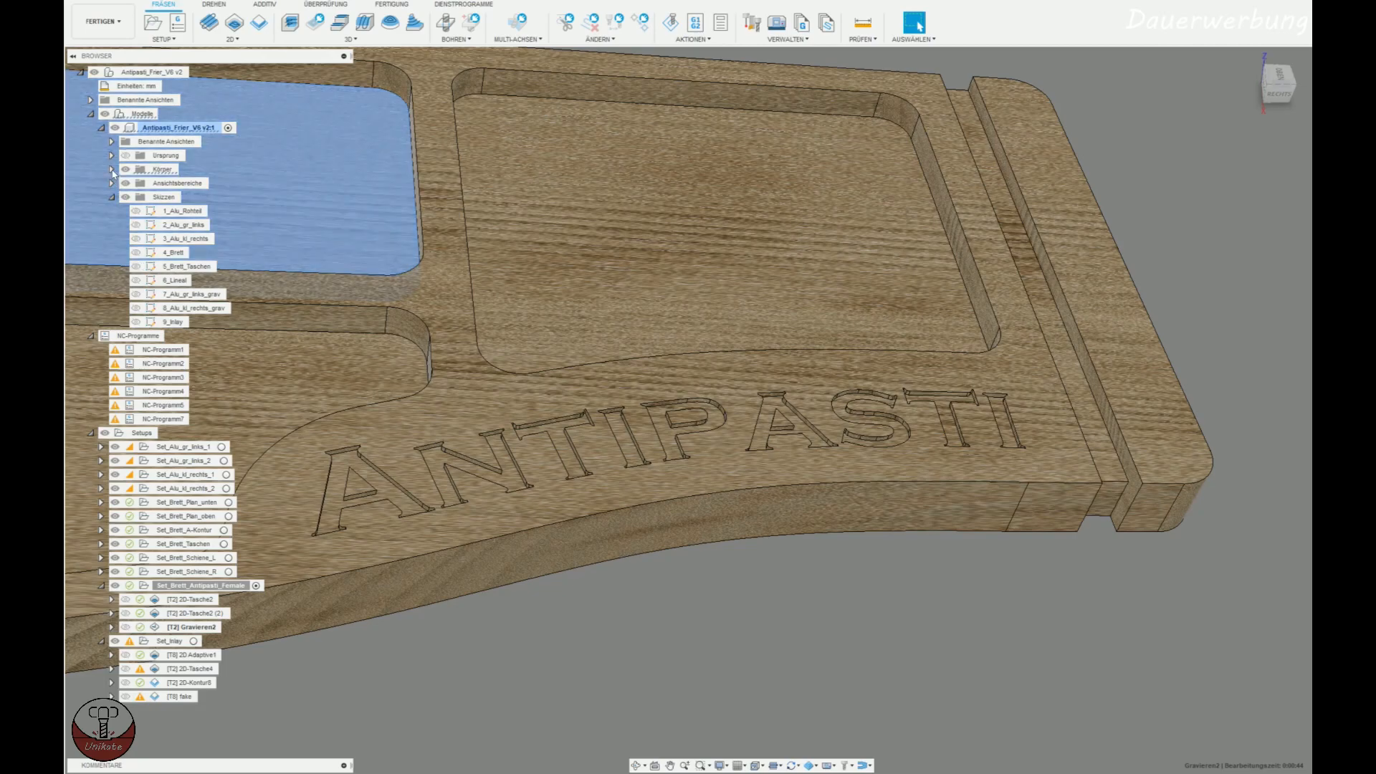
left_click(111, 169)
left_click(136, 226)
scroll(489, 510, "down", 8)
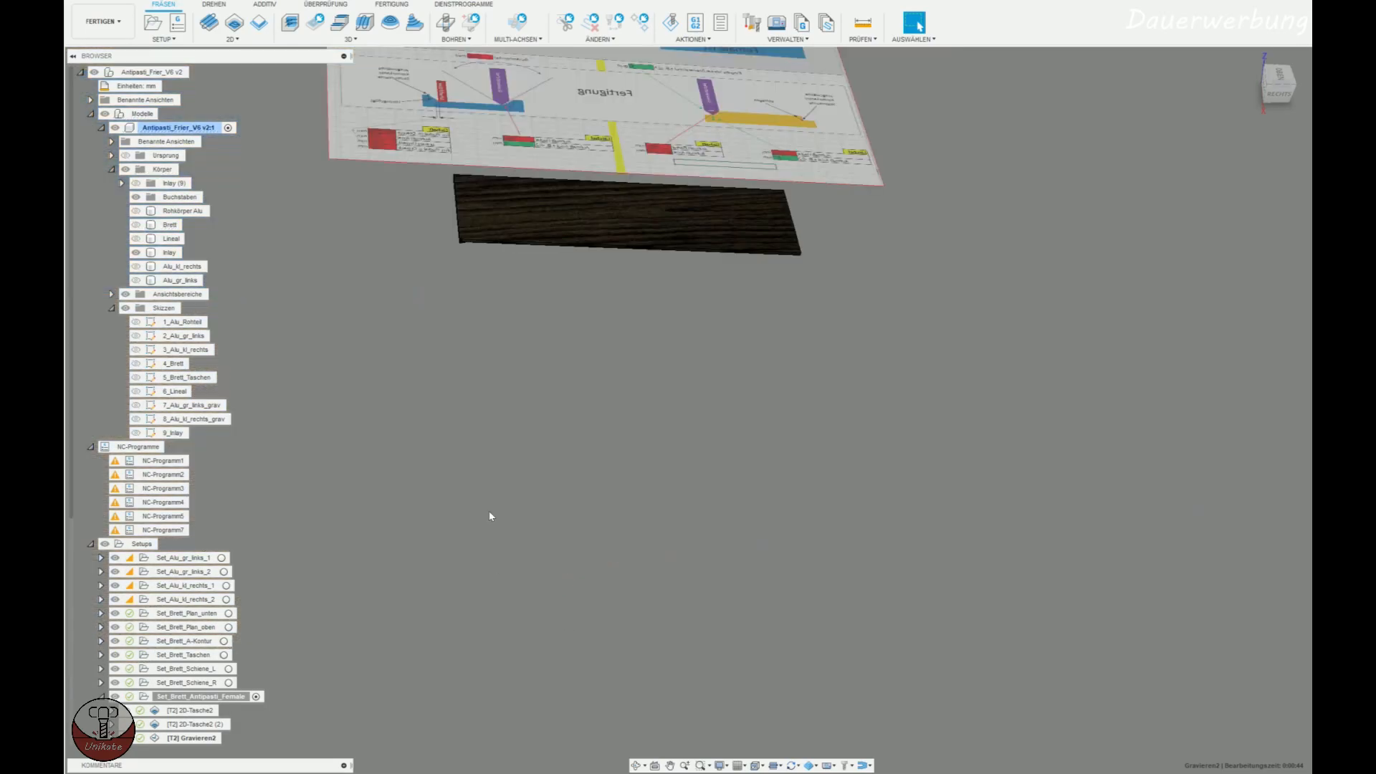
middle_click_drag(513, 471, 623, 282, "shift")
scroll(624, 284, "up", 8)
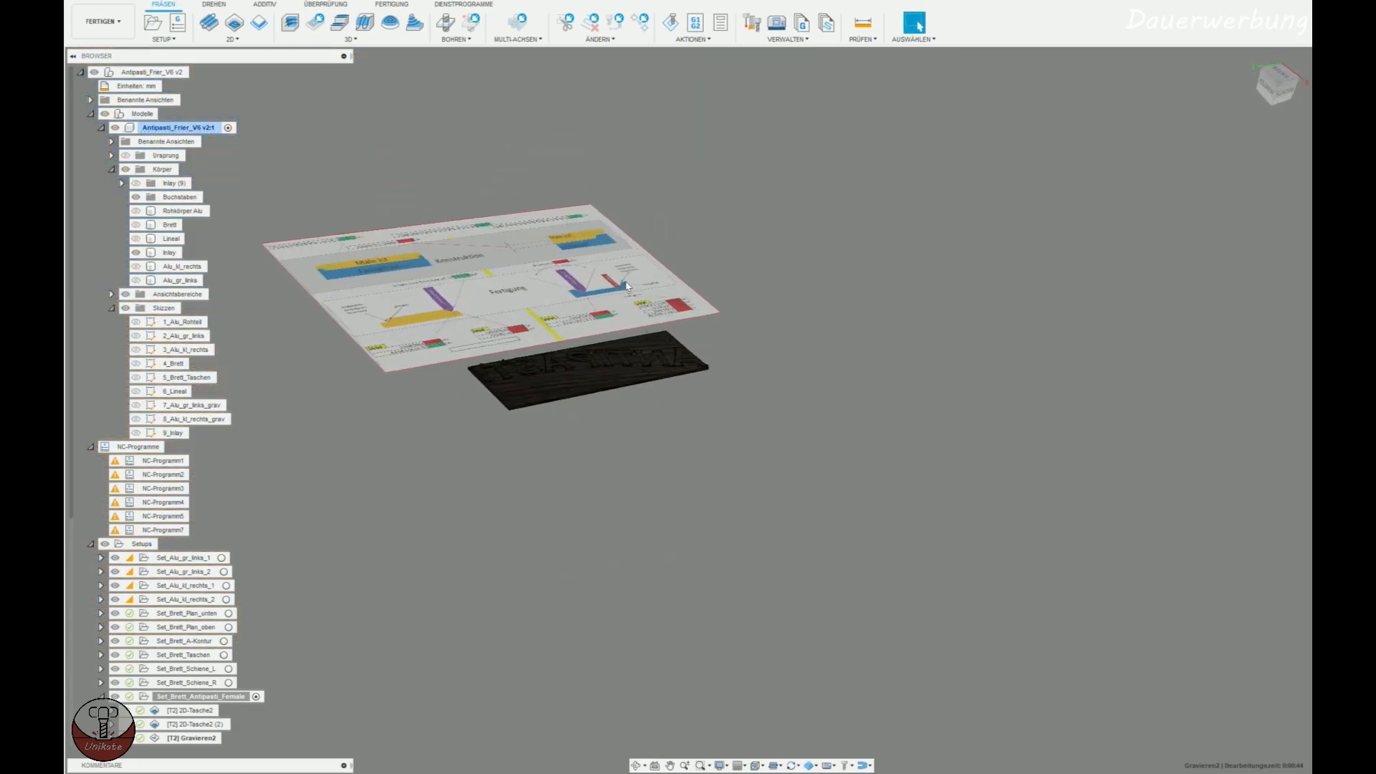
mouse_move(651, 545)
middle_mouse_down("shift")
mouse_move(617, 543)
mouse_move(641, 539)
middle_mouse_up("shift")
middle_click_drag(640, 539, 801, 481)
right_click(168, 252)
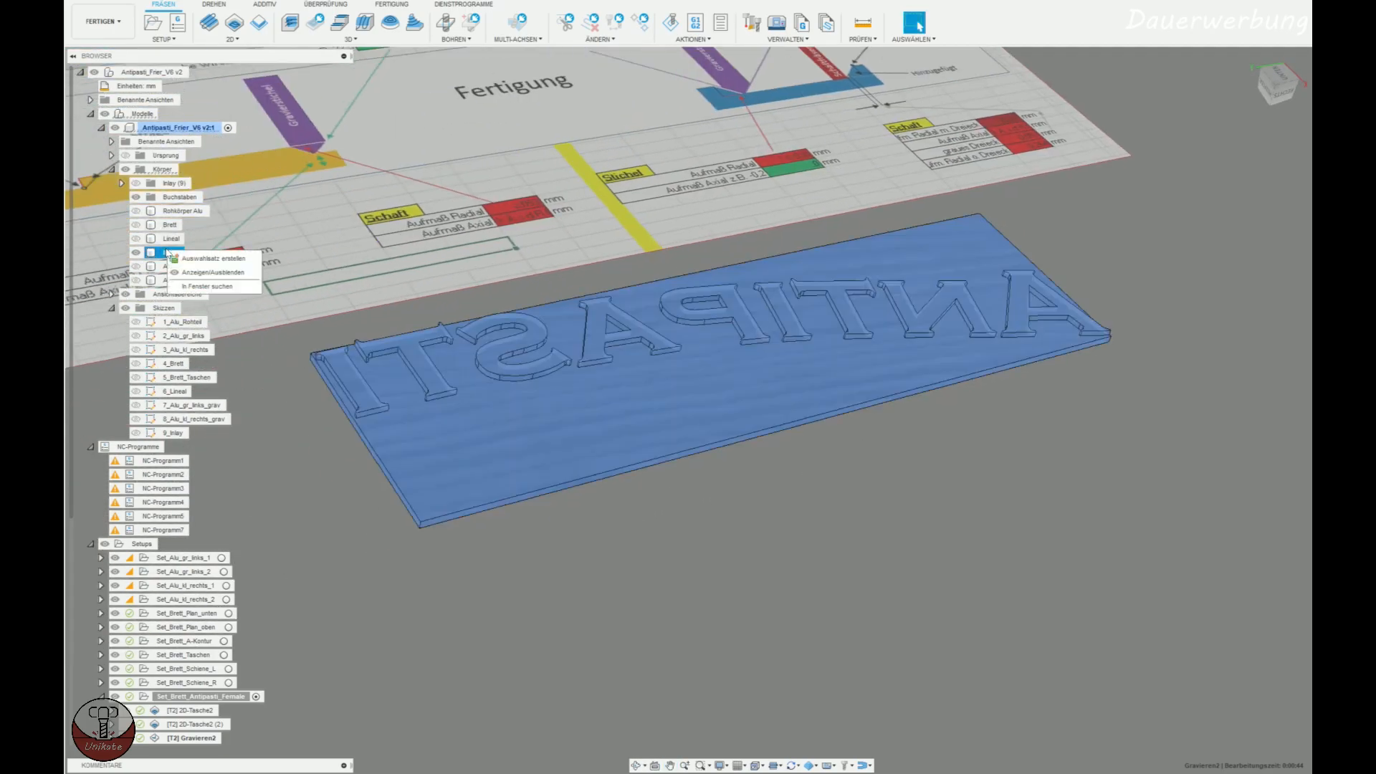
left_click(411, 596)
key("Escape")
key("v")
Examine the calculator diagram above the inlay plate, covering the Konstruktion and Fertigung sections and the Stichel and Schaft offsets.
mouse_move(894, 553)
middle_mouse_down("shift")
mouse_move(798, 602)
mouse_move(869, 581)
mouse_move(863, 562)
mouse_move(851, 614)
mouse_move(859, 587)
middle_mouse_up("shift")
middle_click_drag(772, 508, 584, 642)
scroll(161, 245, "down", 2)
middle_click_drag(528, 534, 617, 624)
mouse_move(598, 431)
middle_mouse_down()
mouse_move(626, 504)
mouse_move(770, 664)
middle_mouse_up()
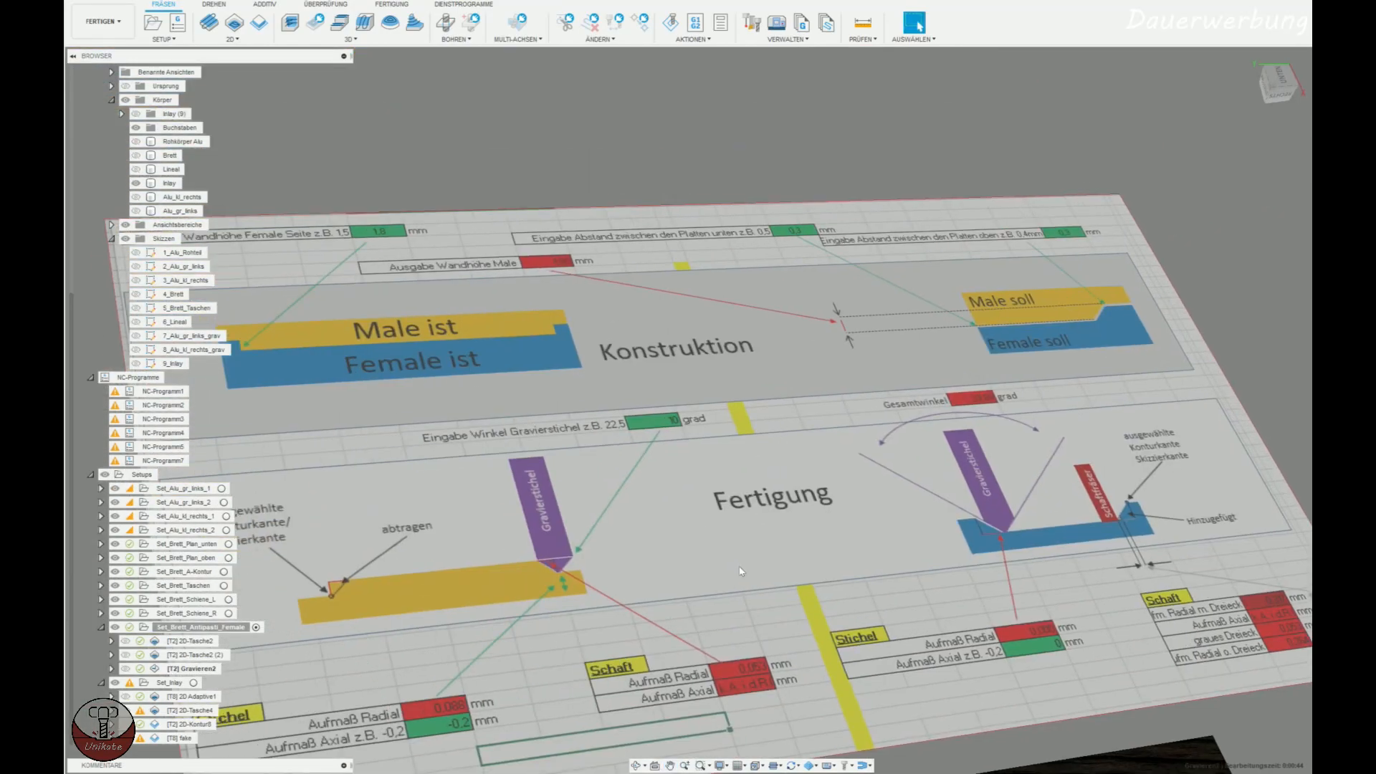
middle_click_drag(712, 535, 672, 418)
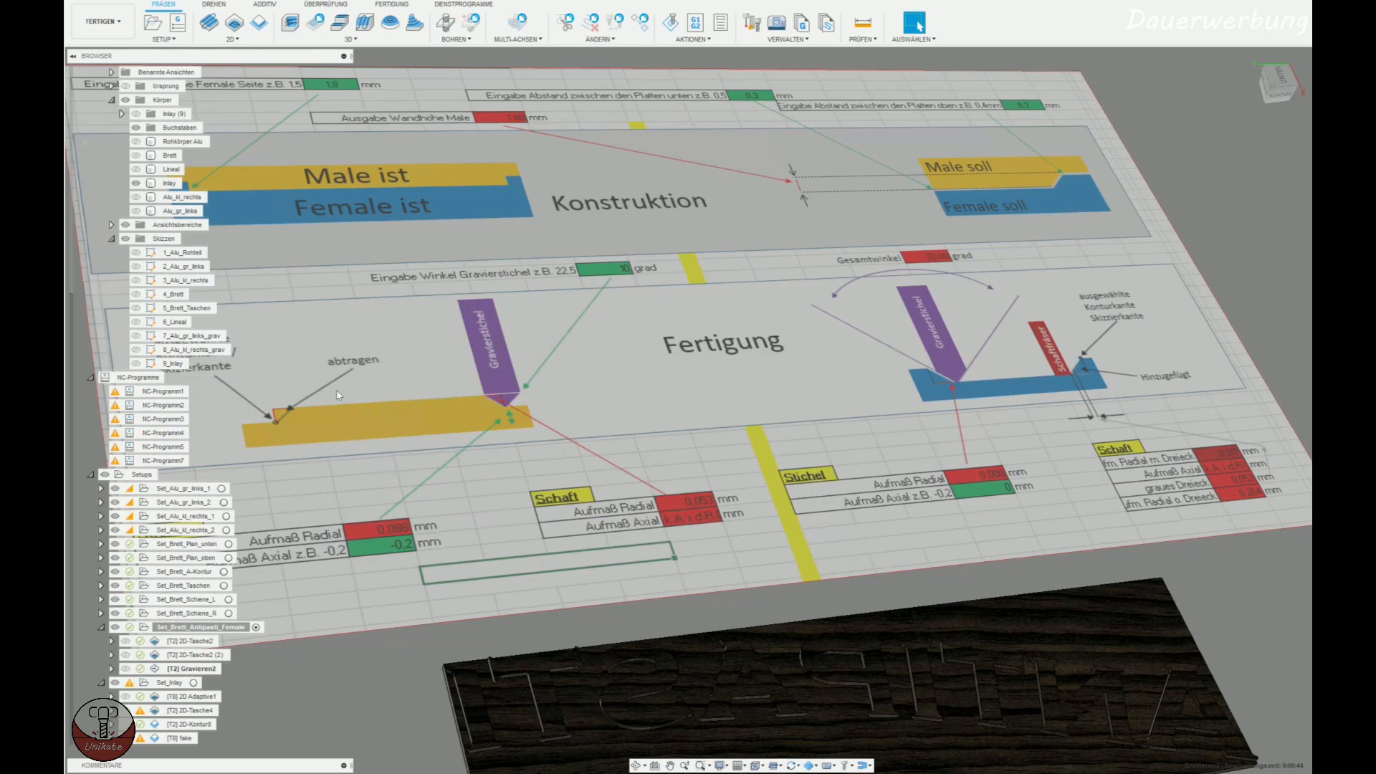
middle_click_drag(555, 554, 749, 397)
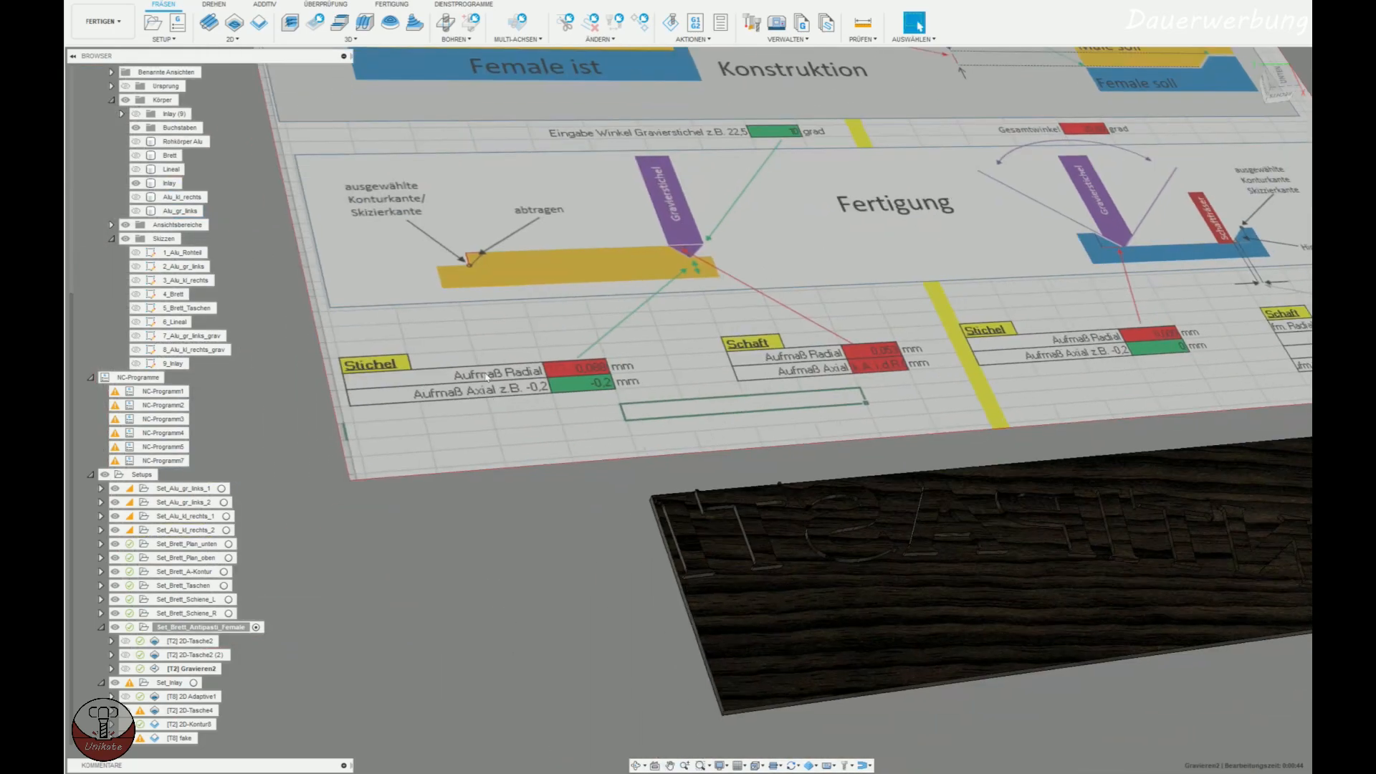
mouse_move(759, 489)
middle_mouse_down()
mouse_move(338, 409)
mouse_move(308, 370)
middle_mouse_up()
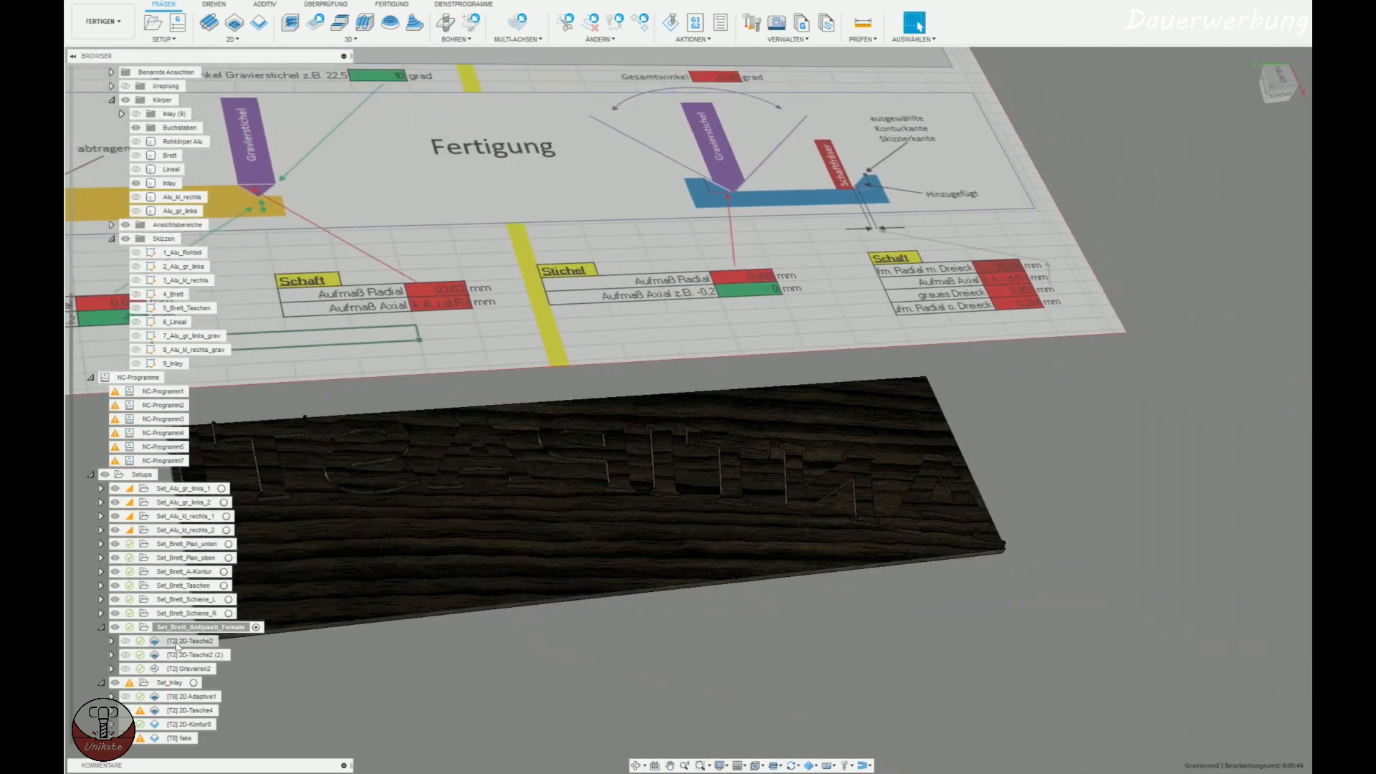
View the 2D Adaptive1 toolpath on the inlay plate and the stock of the Set_Inlay setup.
left_click(184, 697)
middle_click_drag(798, 528, 915, 427)
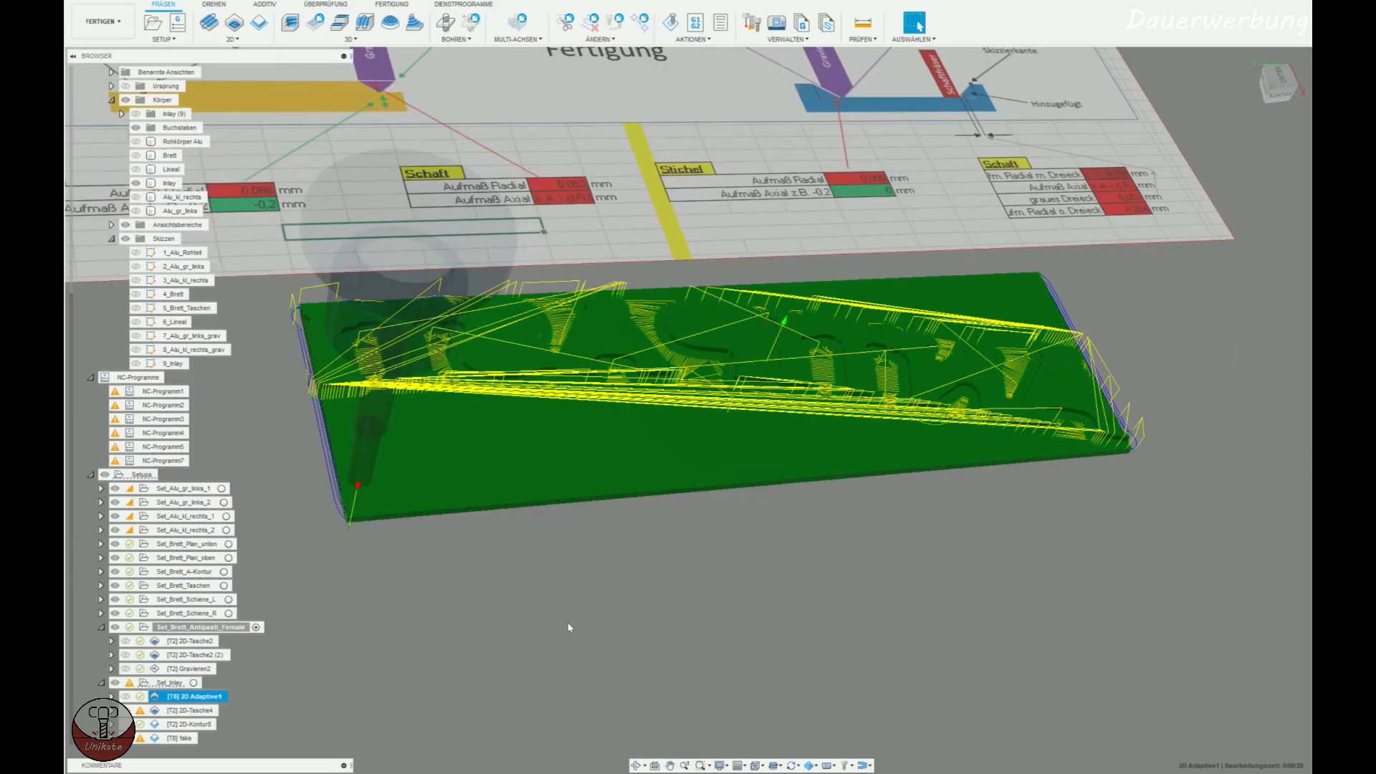
left_click(568, 622)
left_click(170, 683)
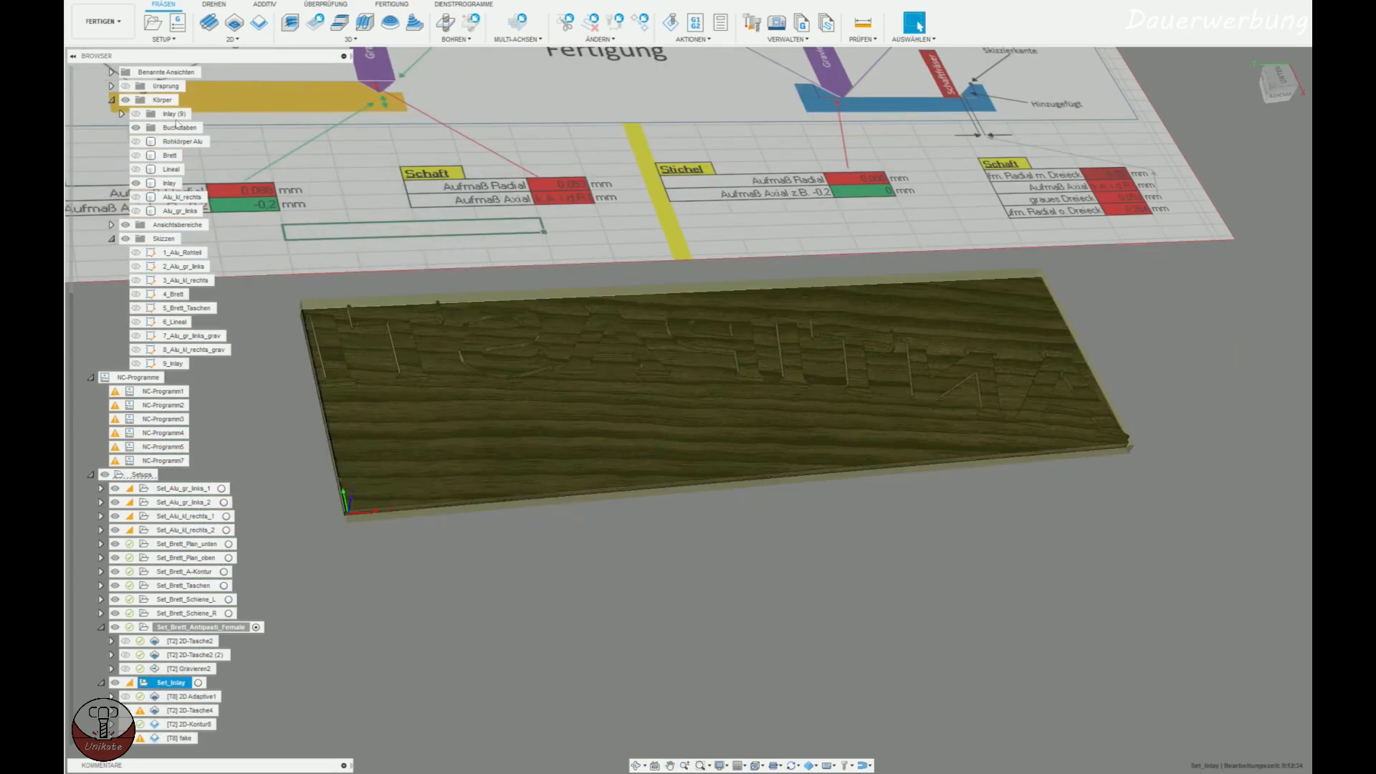
Collapse the model structure in the browser and display the inlay's 2D Adaptive1 toolpath again.
scroll(124, 102, "up", 1)
left_click(112, 114)
scroll(97, 114, "up", 4)
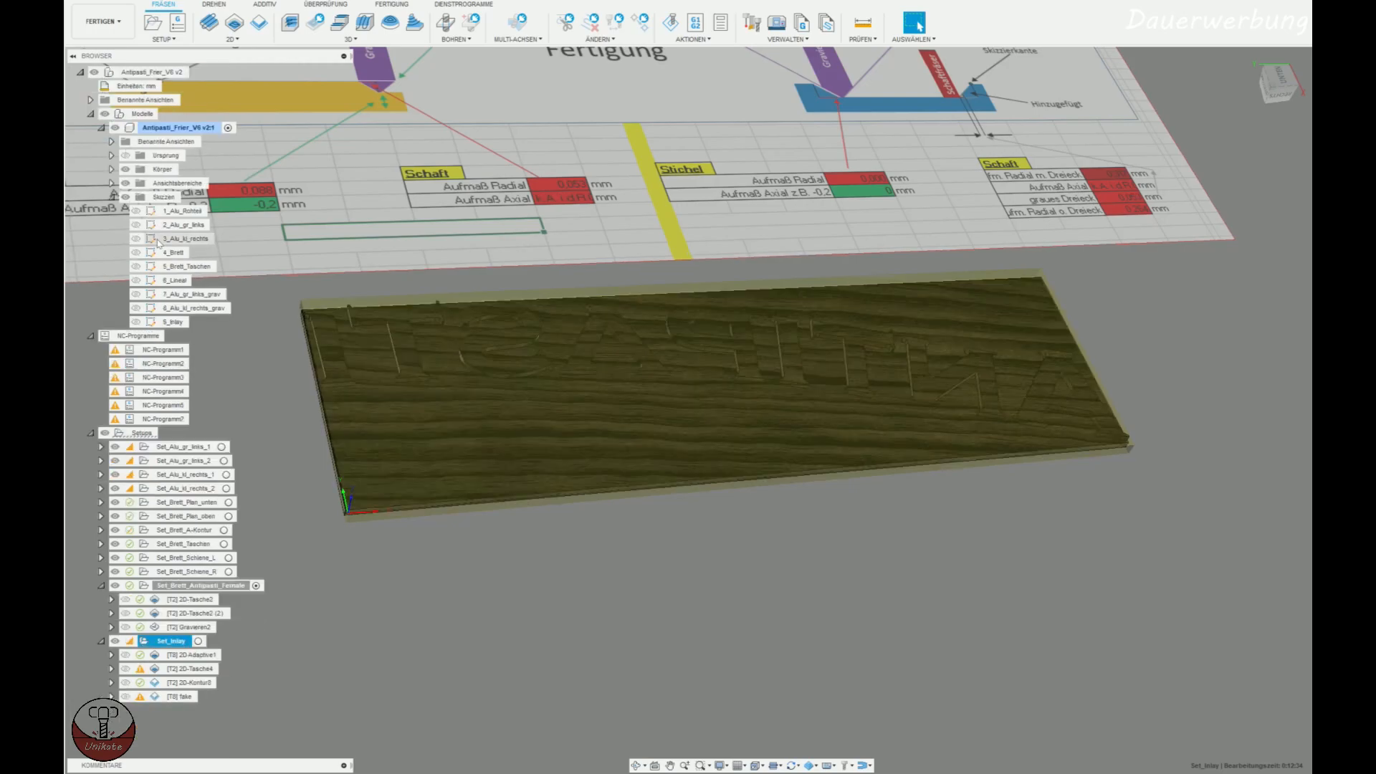
left_click(90, 115)
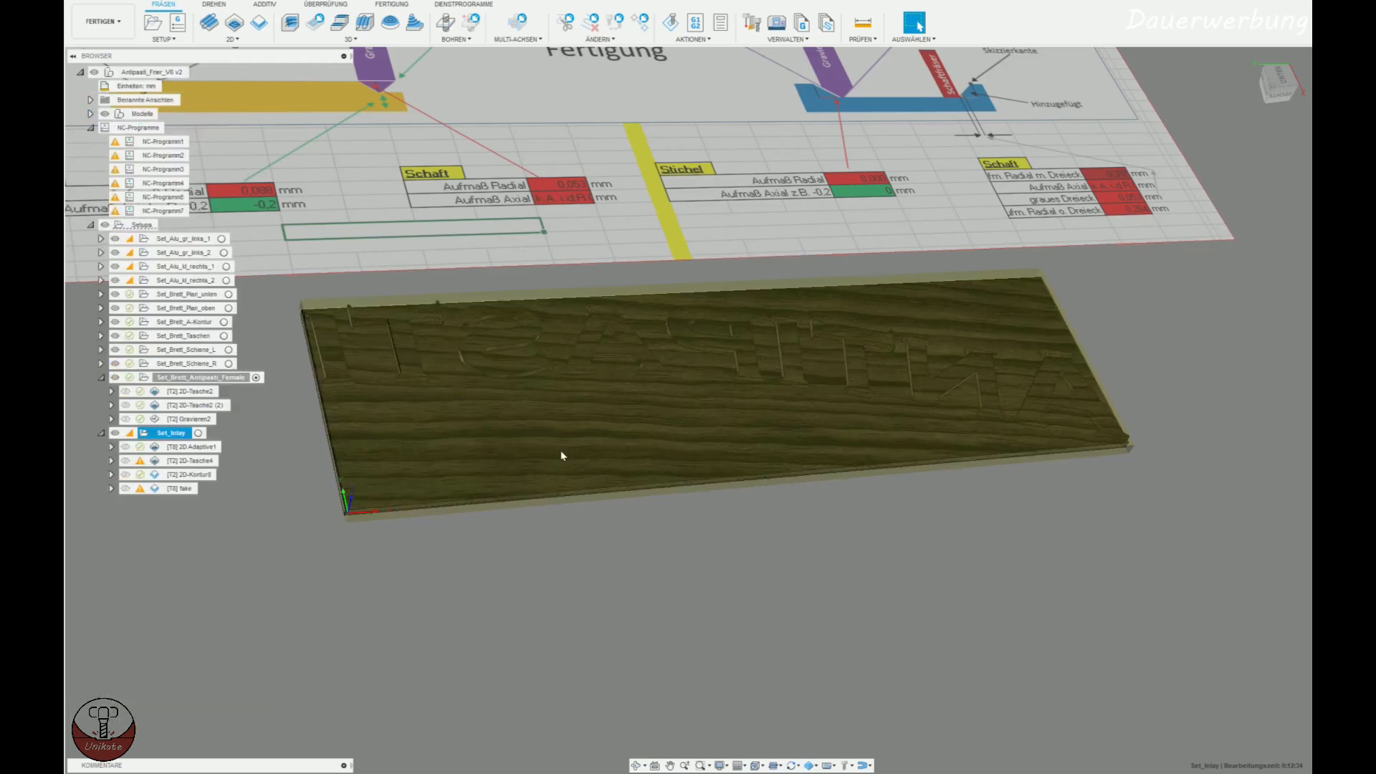
left_click(195, 447)
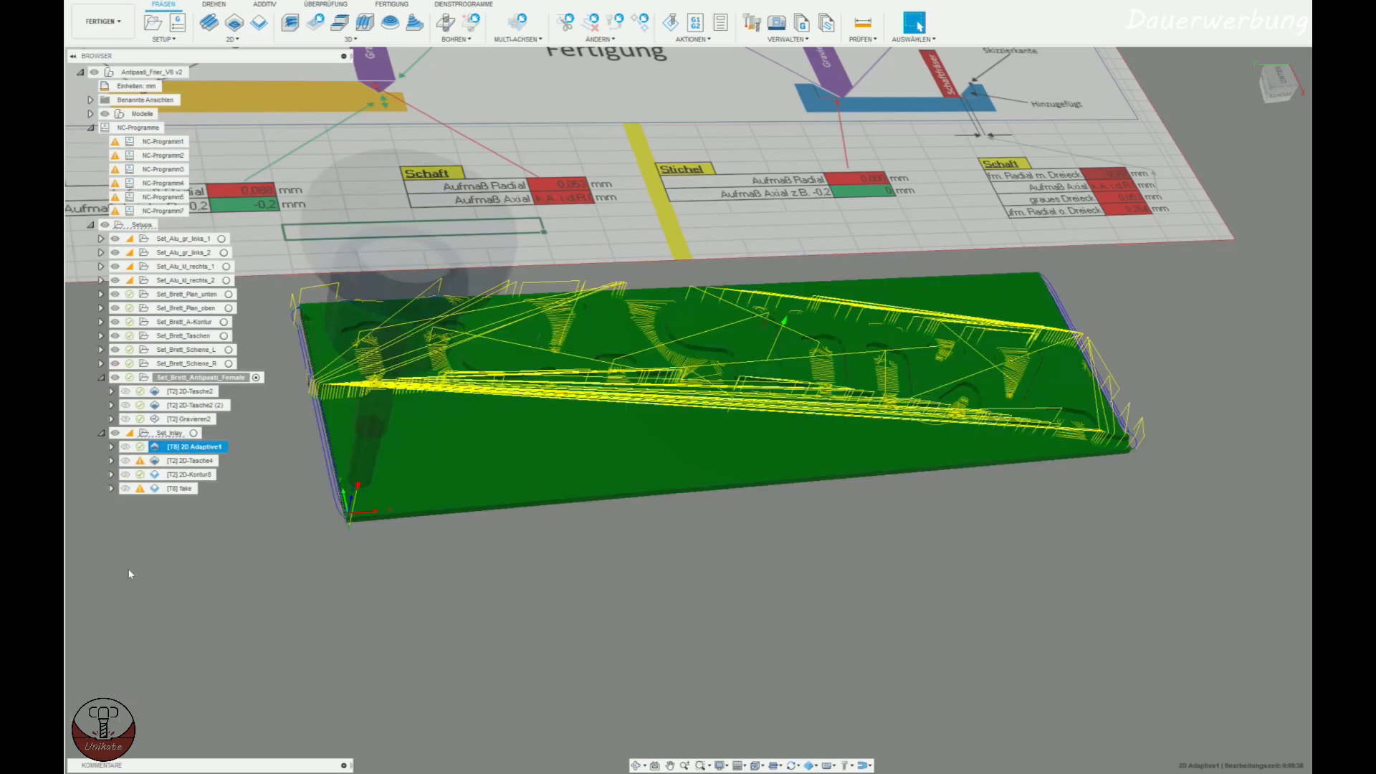
Open the inlay's 2D Adaptive1 operation and review its tool, cutting data, selected pocket geometry, heights and passes.
left_click(234, 468)
left_click(195, 448)
middle_click_drag(822, 496, 597, 534, "shift")
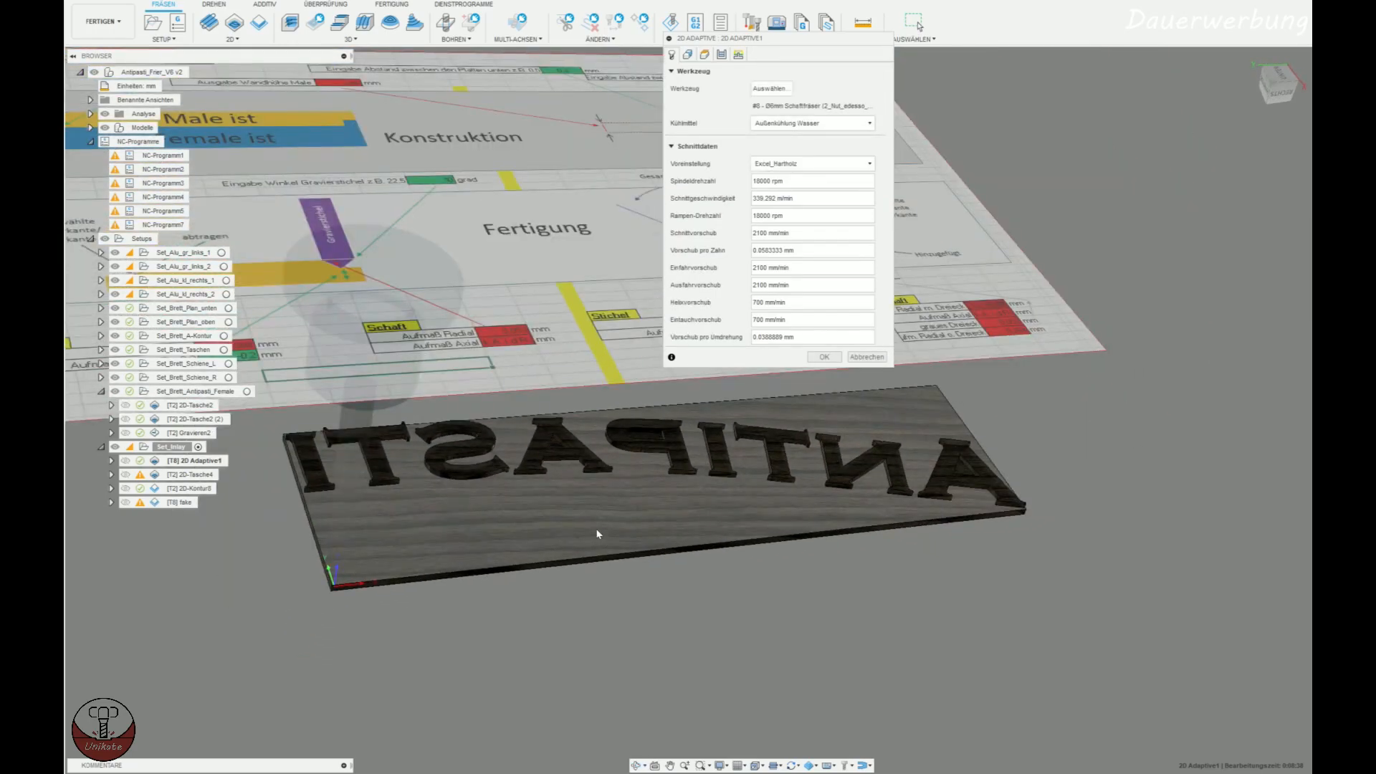
left_click(433, 553)
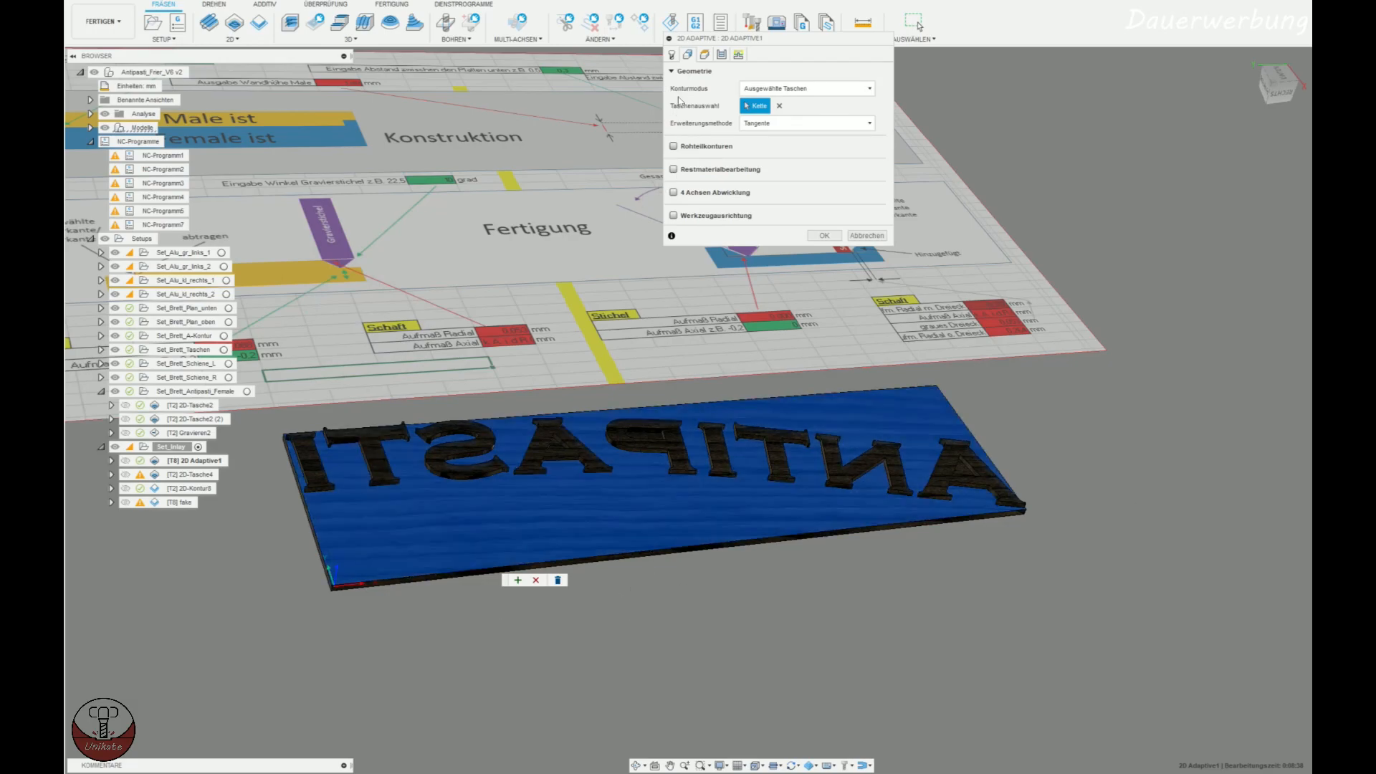
left_click(672, 54)
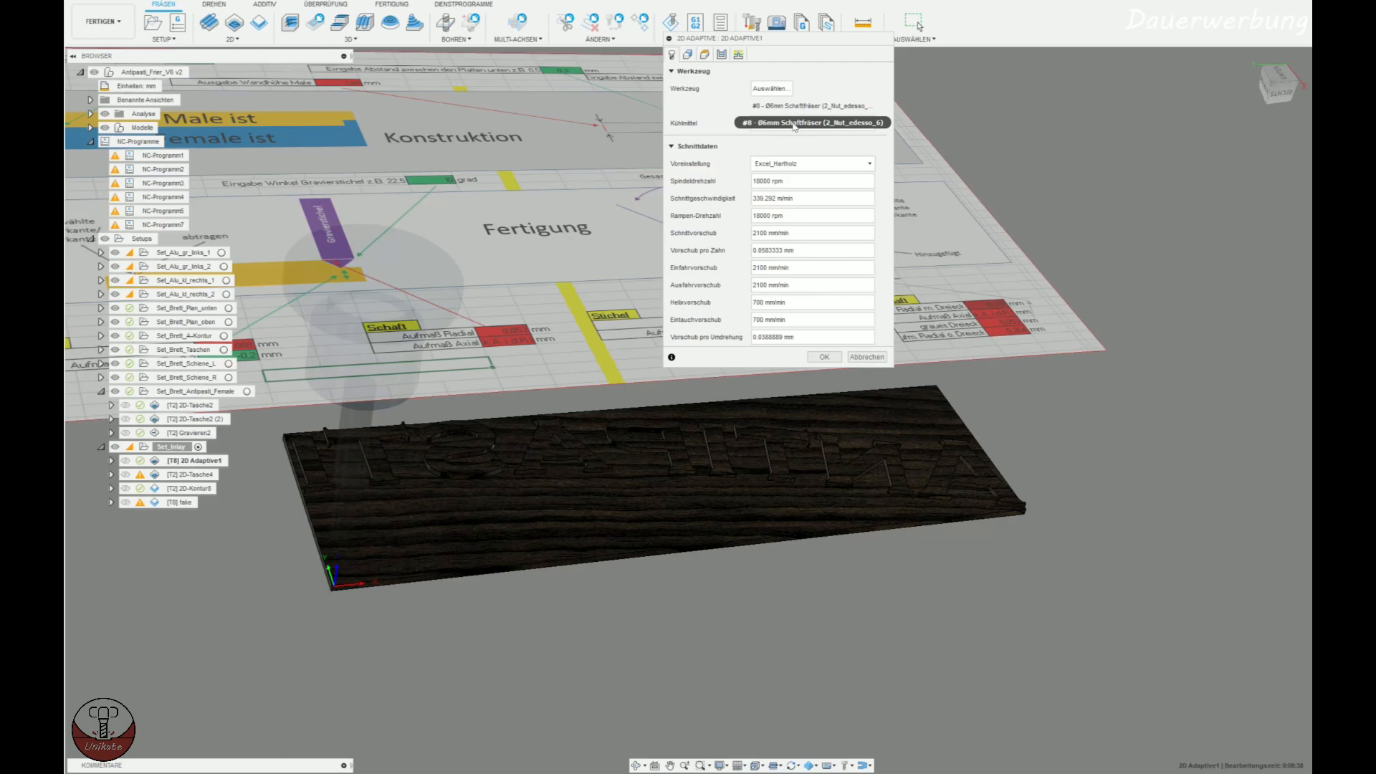
left_click(688, 55)
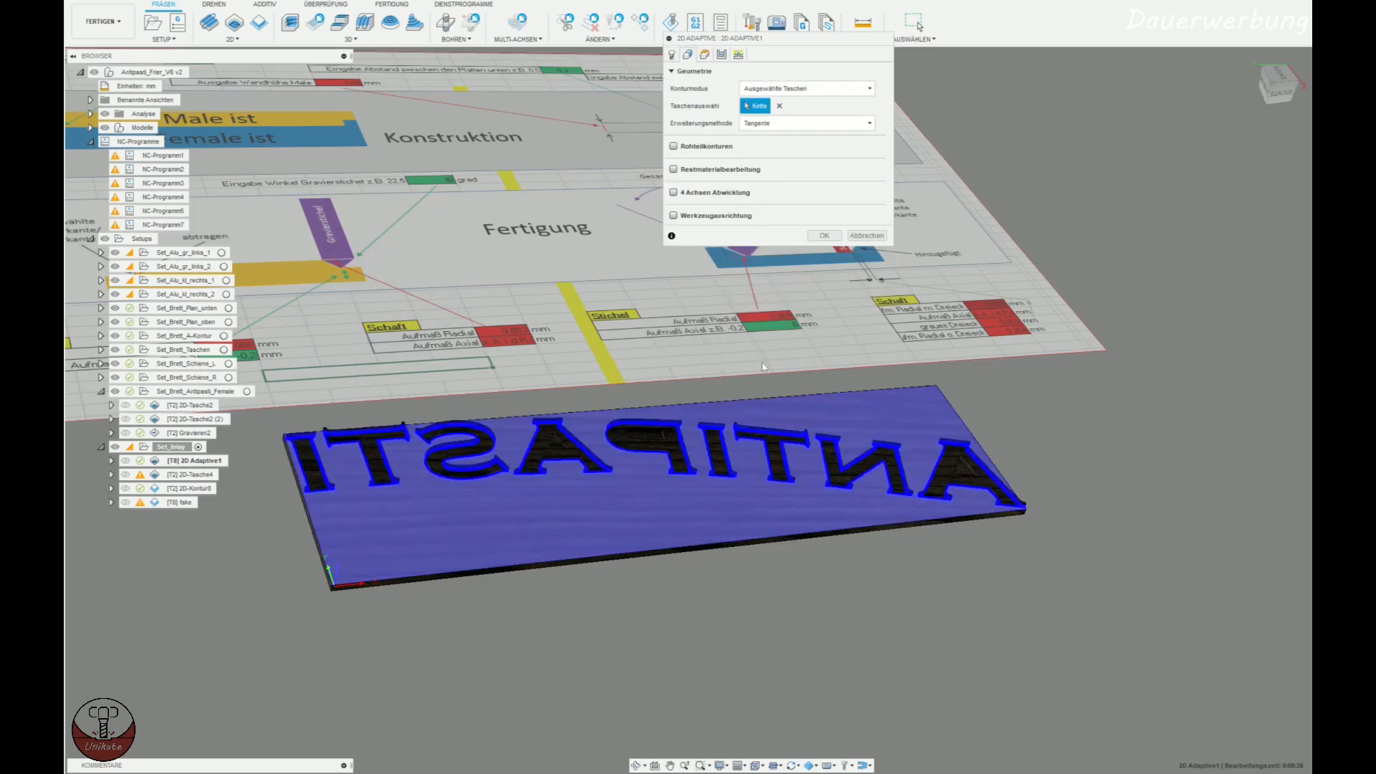
left_click(704, 55)
left_click(722, 55)
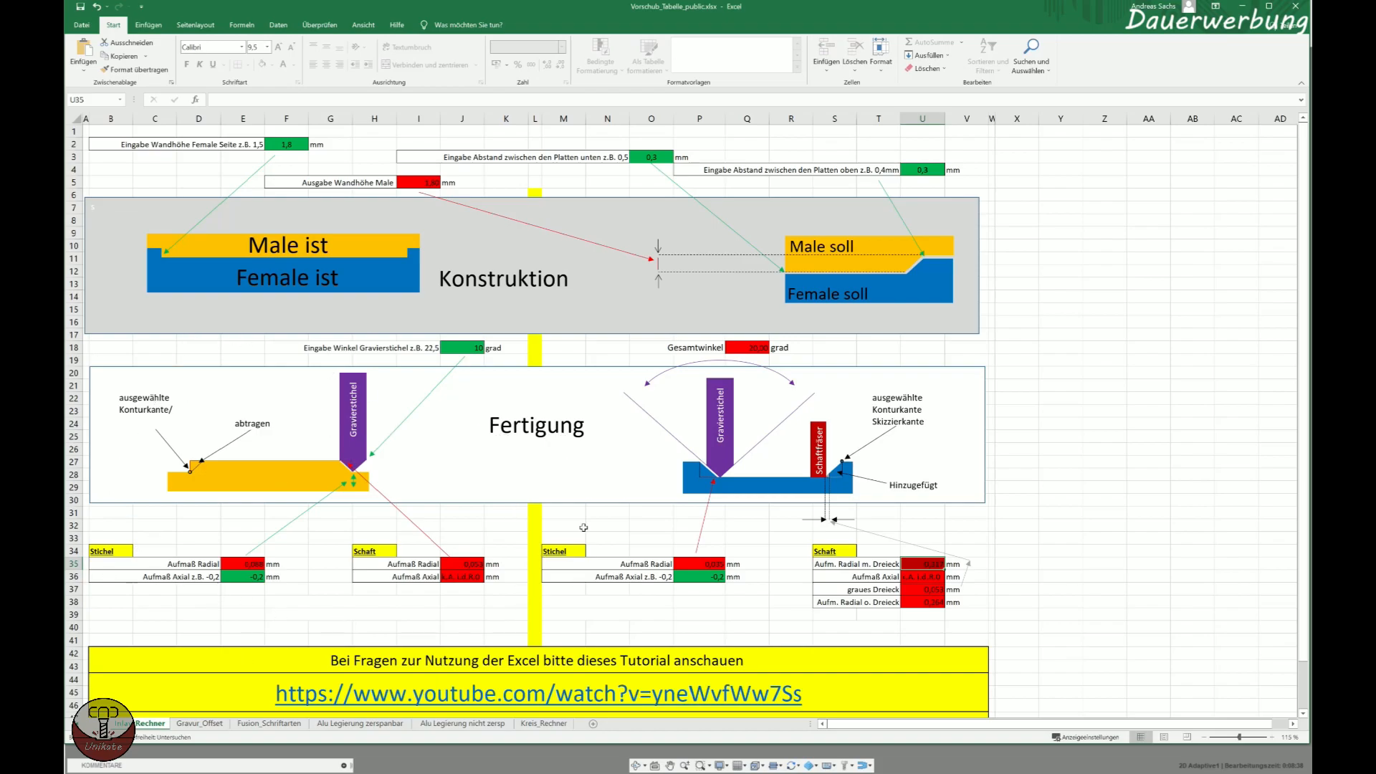
Check the Schaft offset in the Excel calculator, then set the 2D Adaptive1 radial stock to leave to 0,053+0,1 and apply it.
left_click(377, 549)
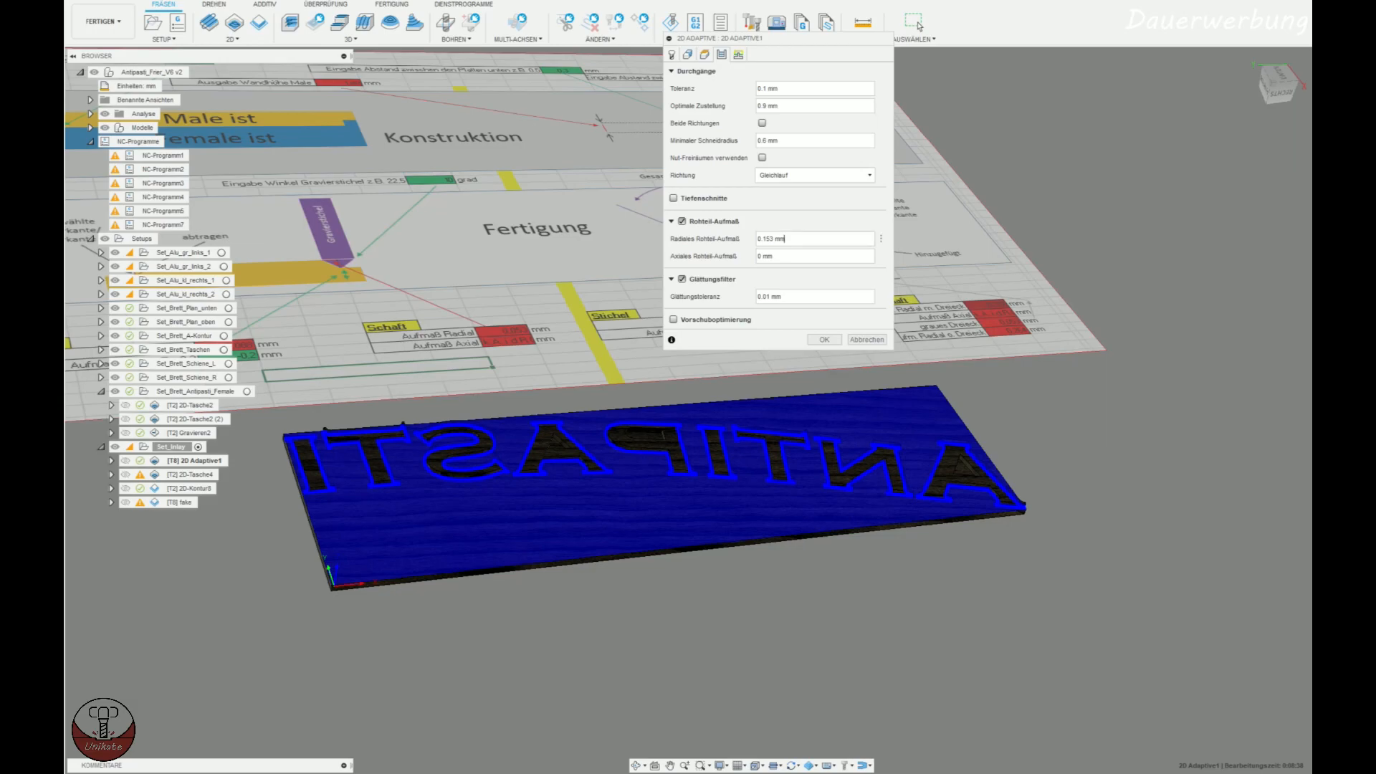
left_click_drag(785, 238, 668, 241)
type("0,053+0,1")
scroll(631, 485, "up", 10)
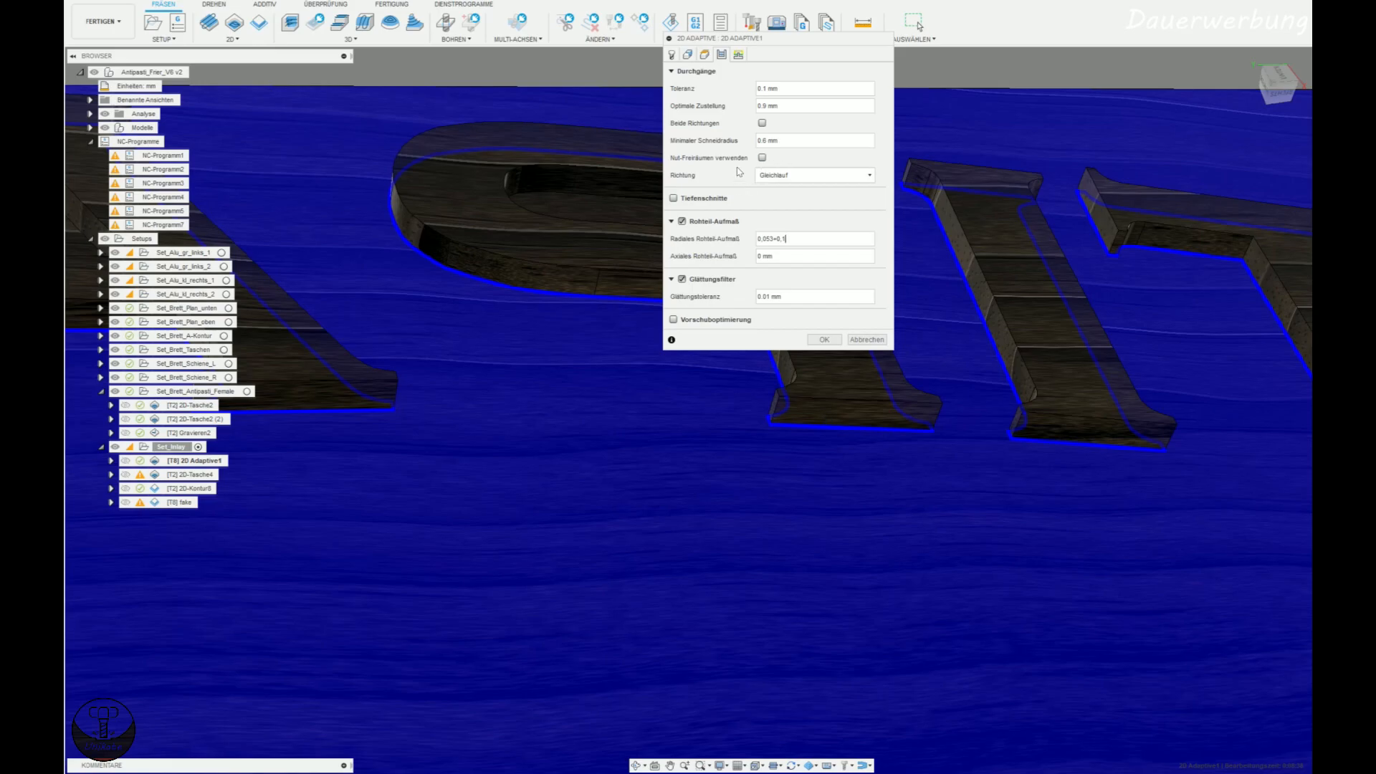
left_click(738, 55)
scroll(614, 372, "down", 10)
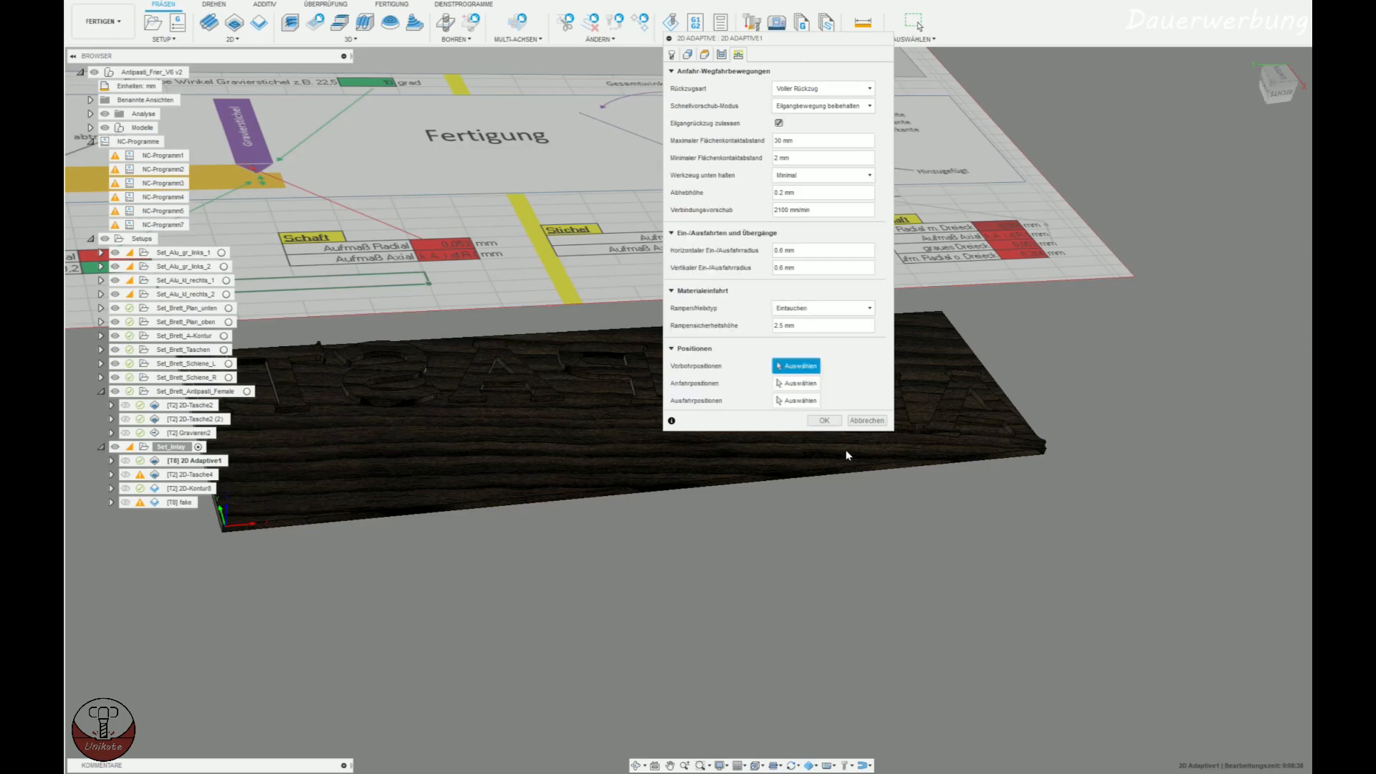
left_click(824, 421)
Open the 2D-Tasche4 operation and examine its engraving tool, pocket selection and rest machining tool diameter.
mouse_move(570, 585)
middle_mouse_down("shift")
mouse_move(682, 575)
mouse_move(669, 560)
mouse_move(627, 571)
mouse_move(716, 533)
mouse_move(682, 577)
mouse_move(695, 605)
mouse_move(682, 572)
mouse_move(661, 580)
mouse_move(660, 602)
mouse_move(664, 570)
mouse_move(721, 555)
mouse_move(682, 562)
middle_mouse_up("shift")
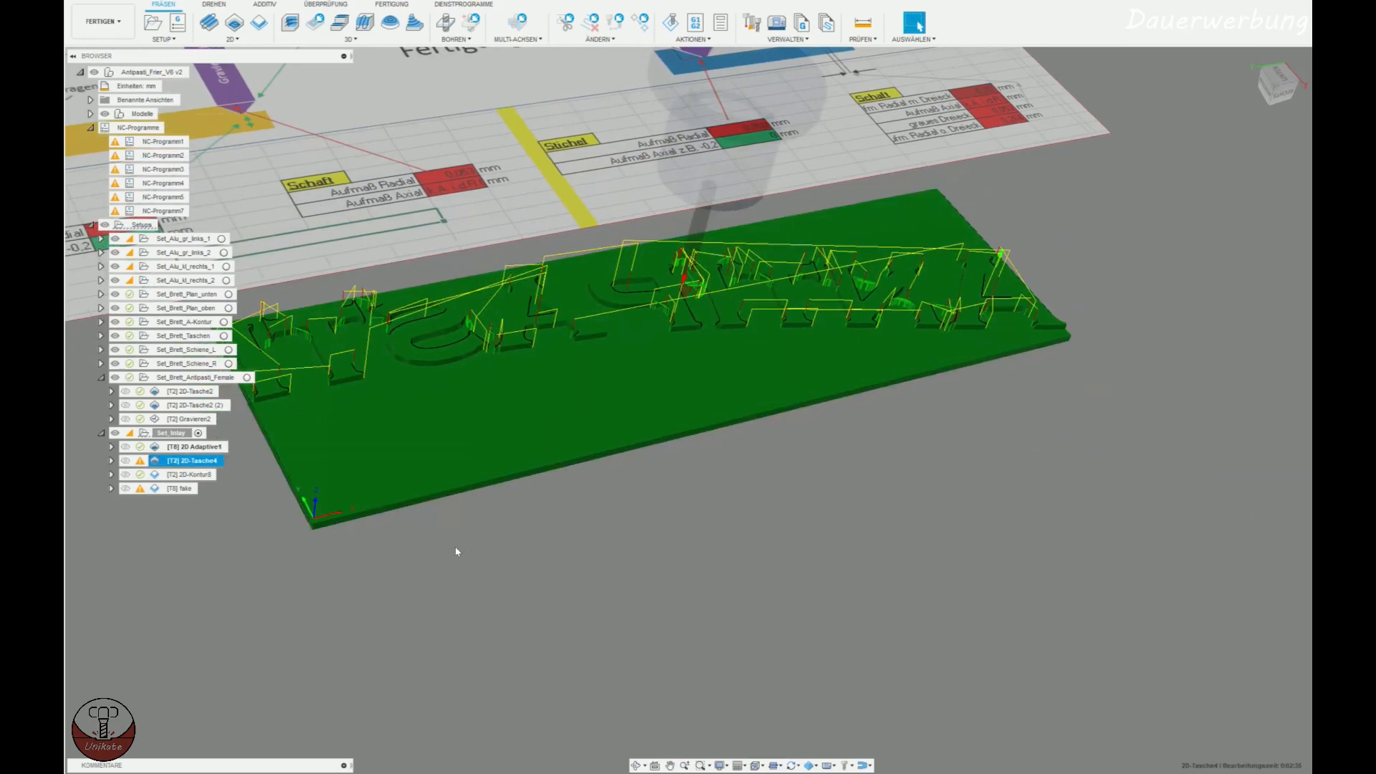
left_click(455, 553)
left_click(190, 462)
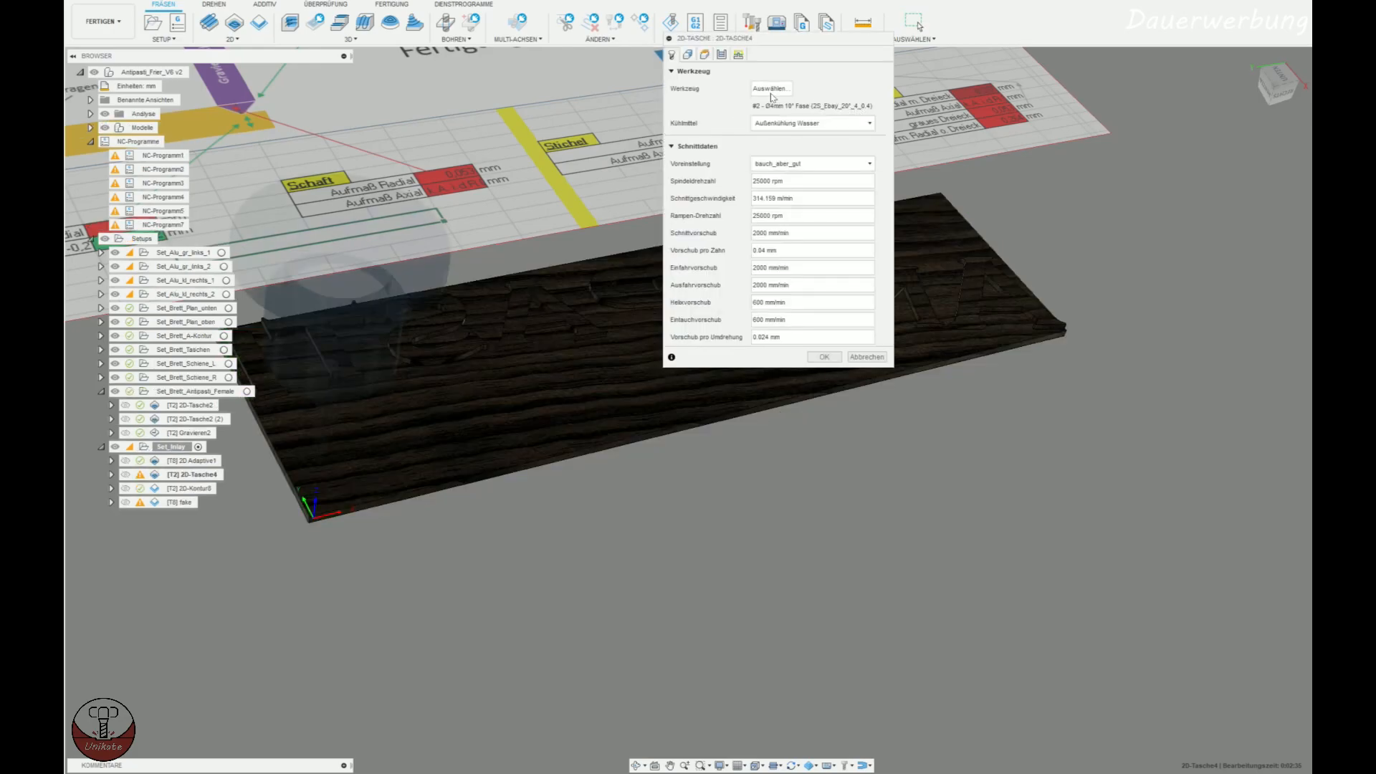
left_click(688, 55)
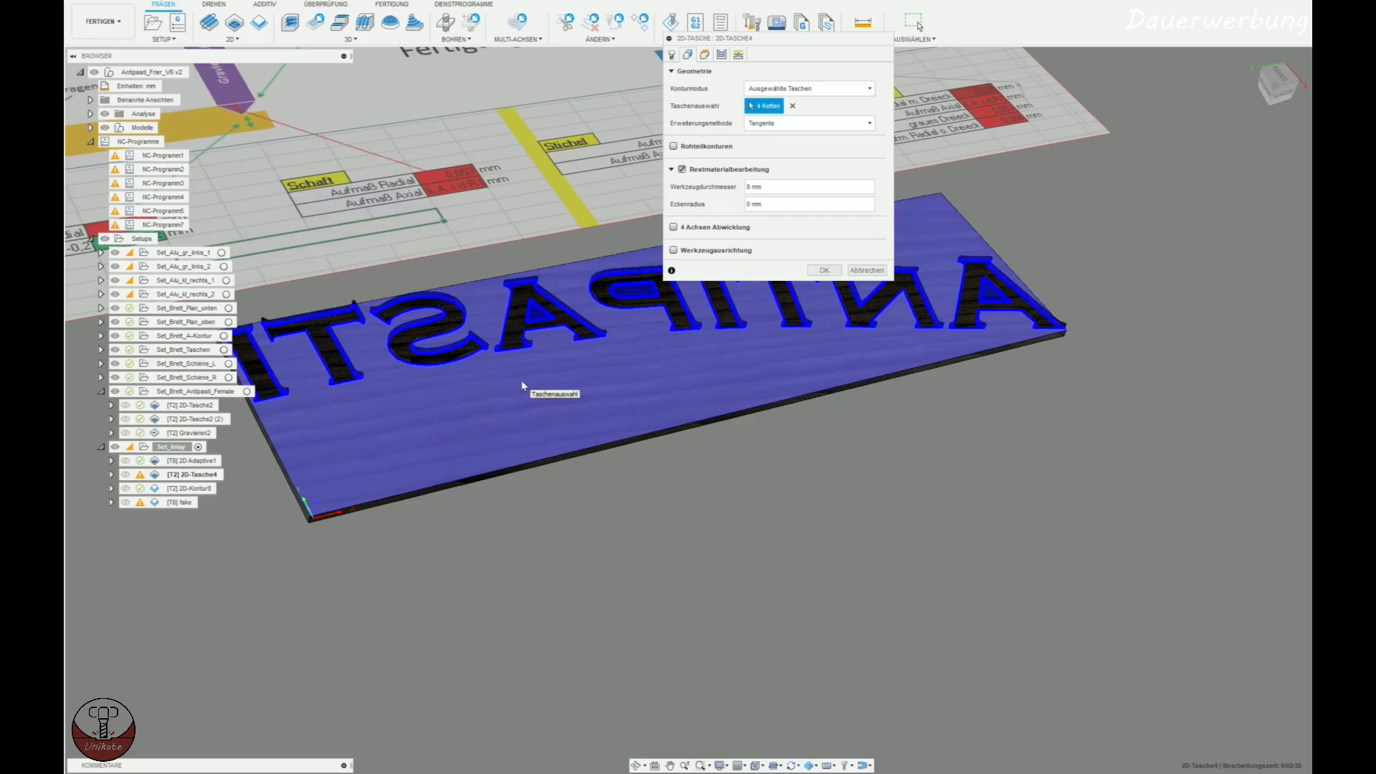
left_click(522, 382)
left_click(800, 188)
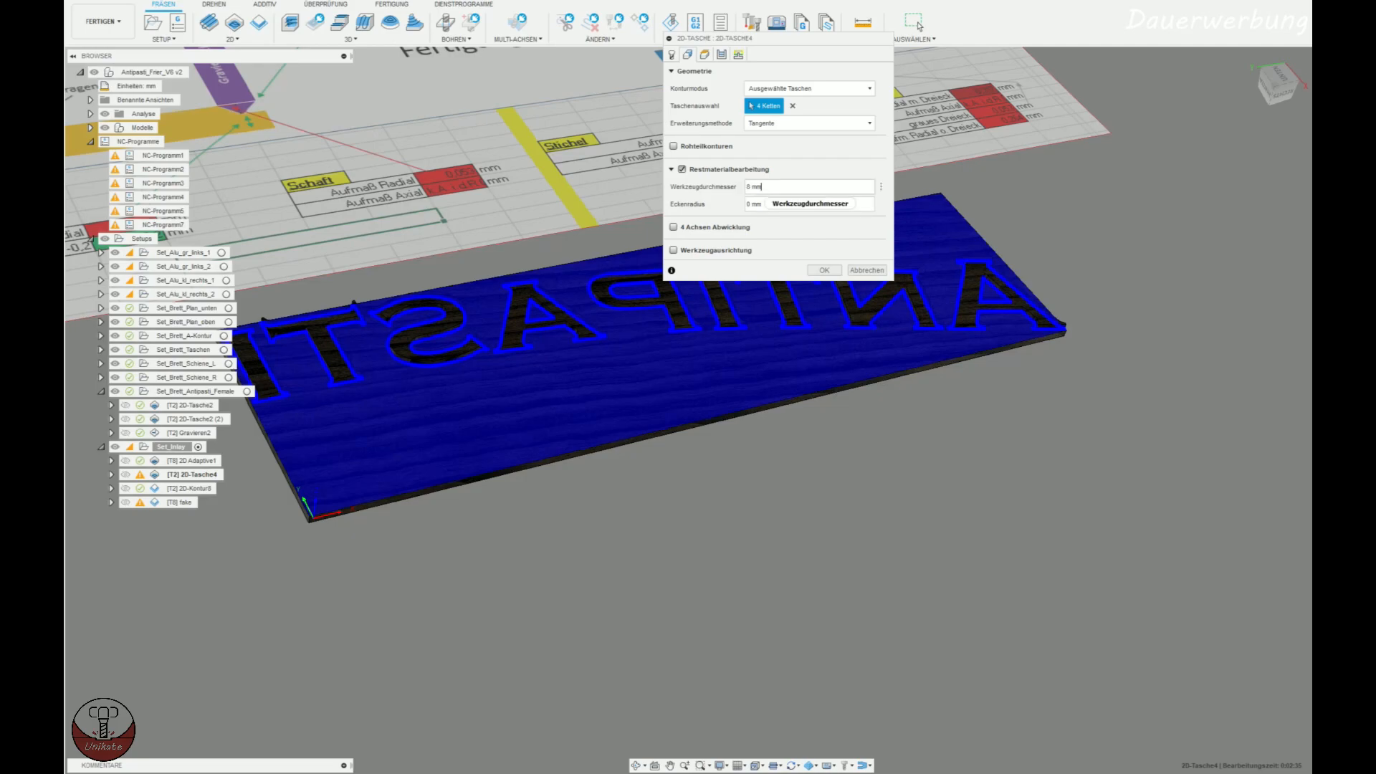
left_click_drag(765, 187, 638, 188)
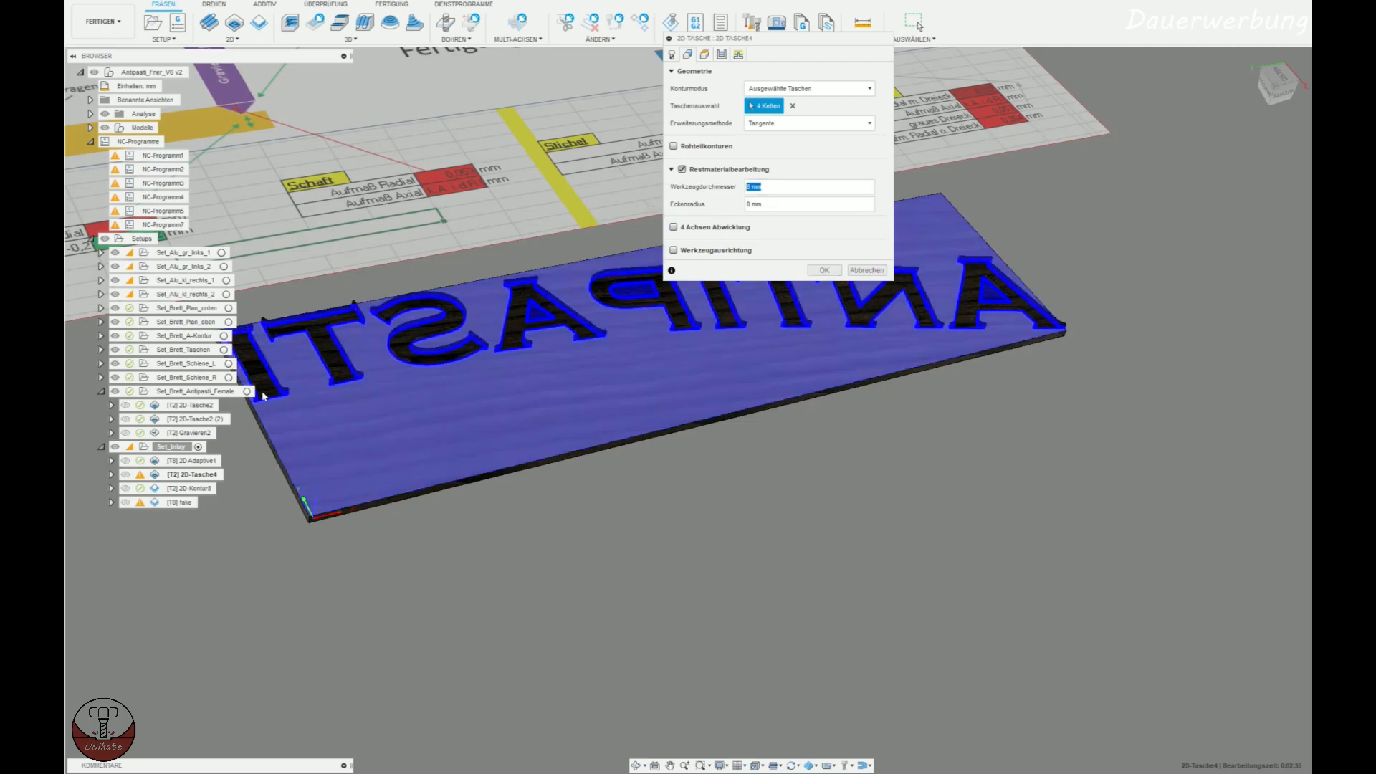
Inspect the inlay letters' edges and narrow corners up close against the pocket selection and rest machining settings of 2D-Tasche4.
scroll(528, 306, "up", 5)
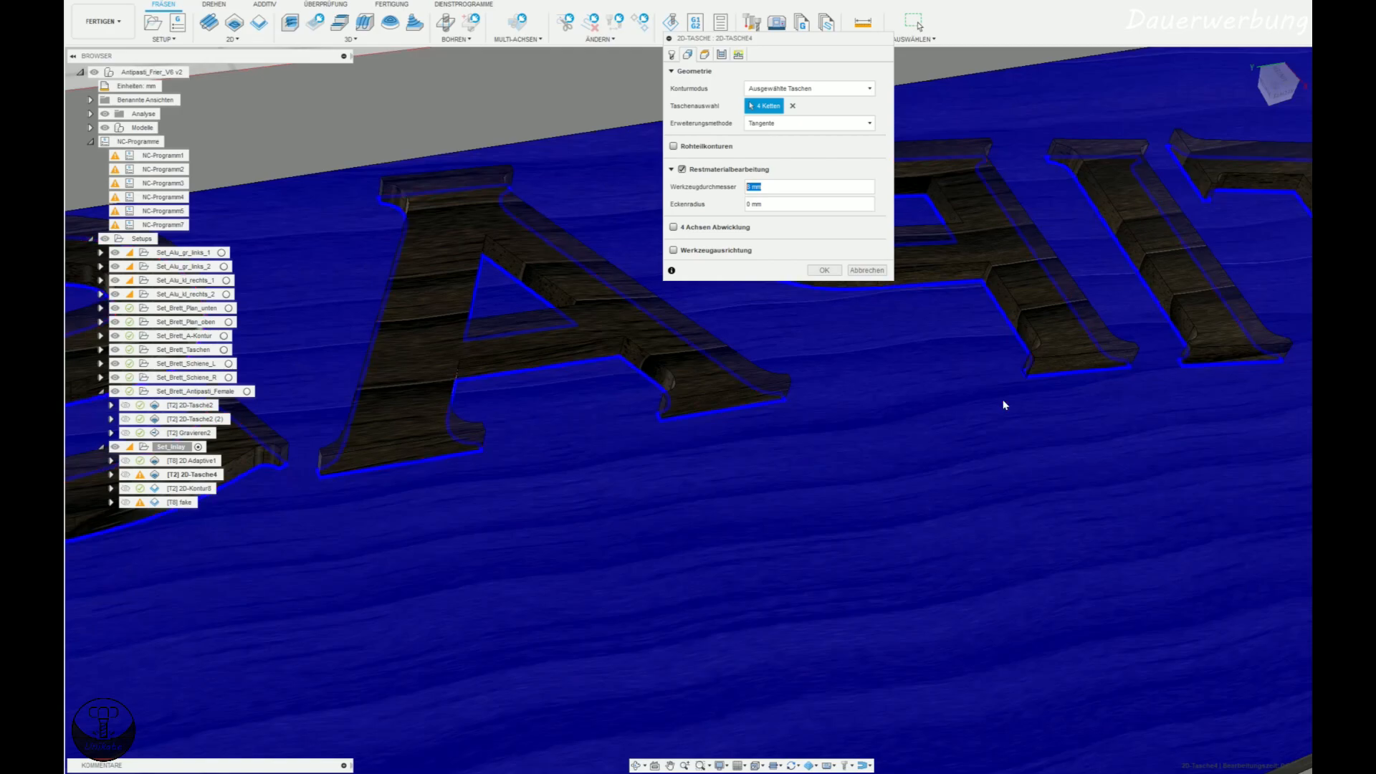
middle_click_drag(957, 394, 566, 494)
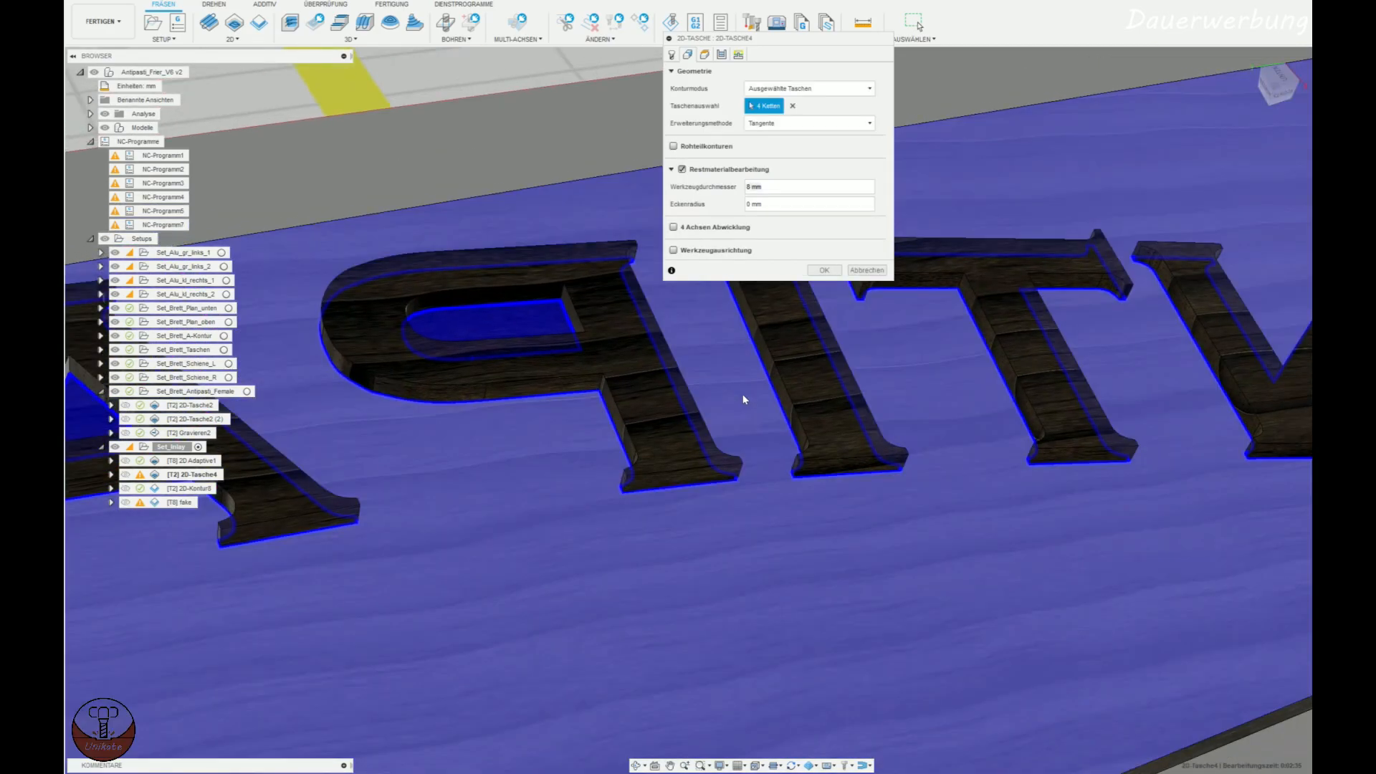
scroll(753, 402, "up", 5)
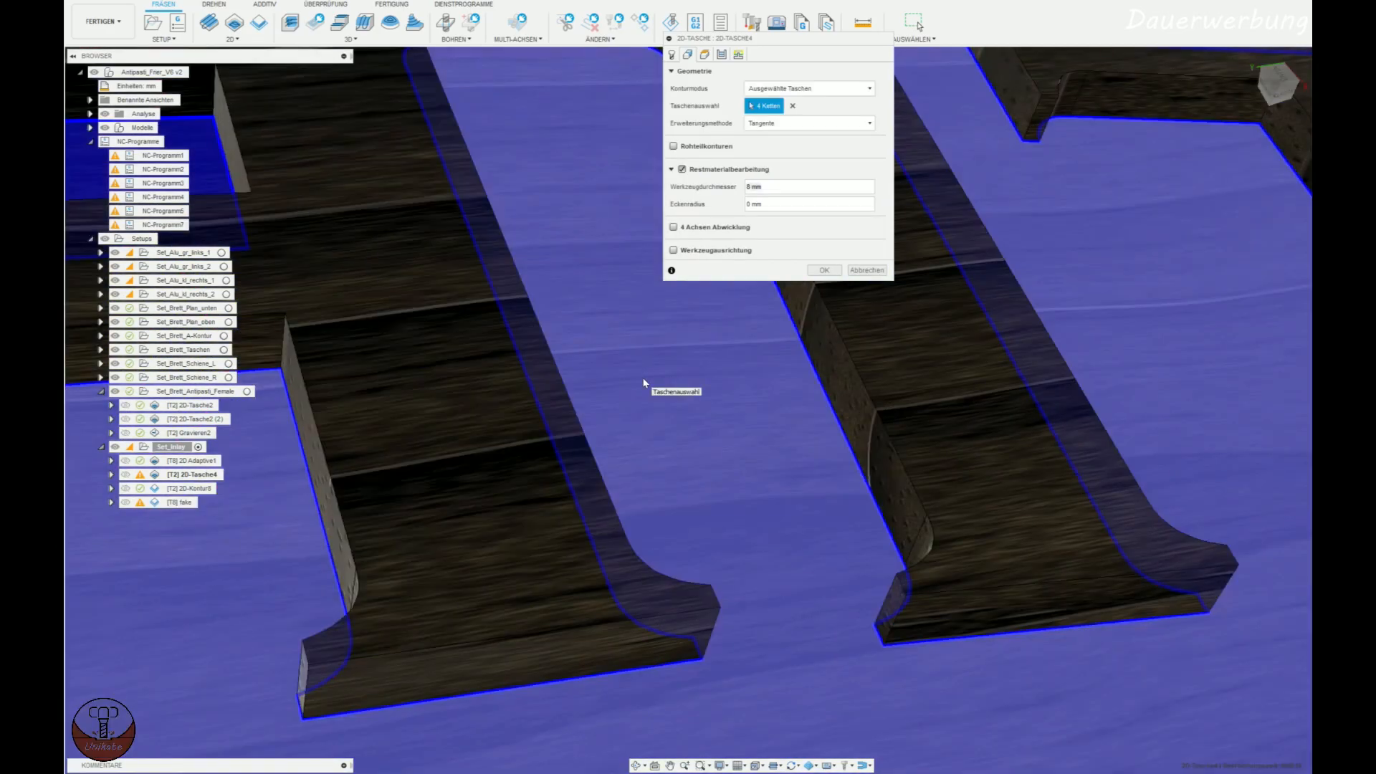
scroll(644, 383, "down", 10)
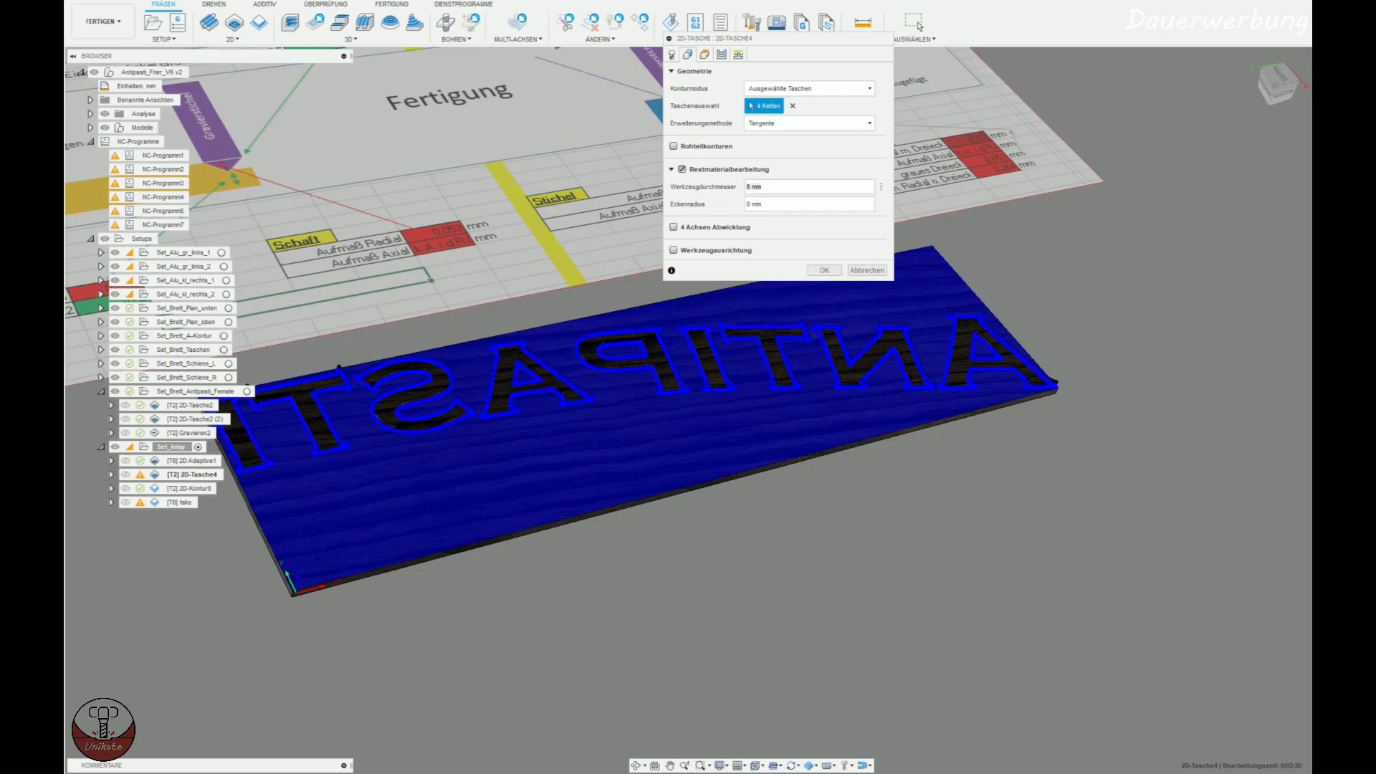
mouse_move(752, 174)
left_click(765, 187)
mouse_move(691, 40)
left_mouse_down()
mouse_move(655, 127)
mouse_move(1021, 98)
left_mouse_up()
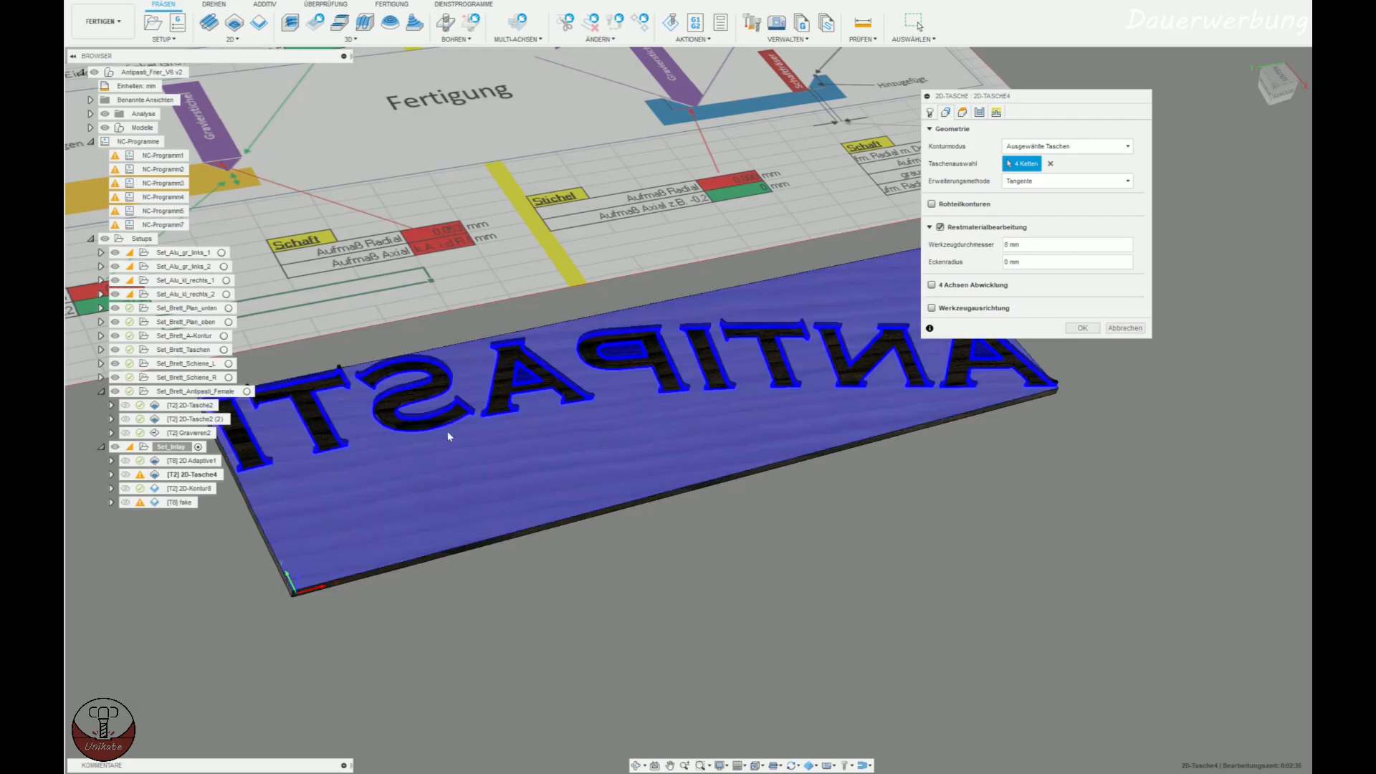
scroll(447, 432, "up", 3)
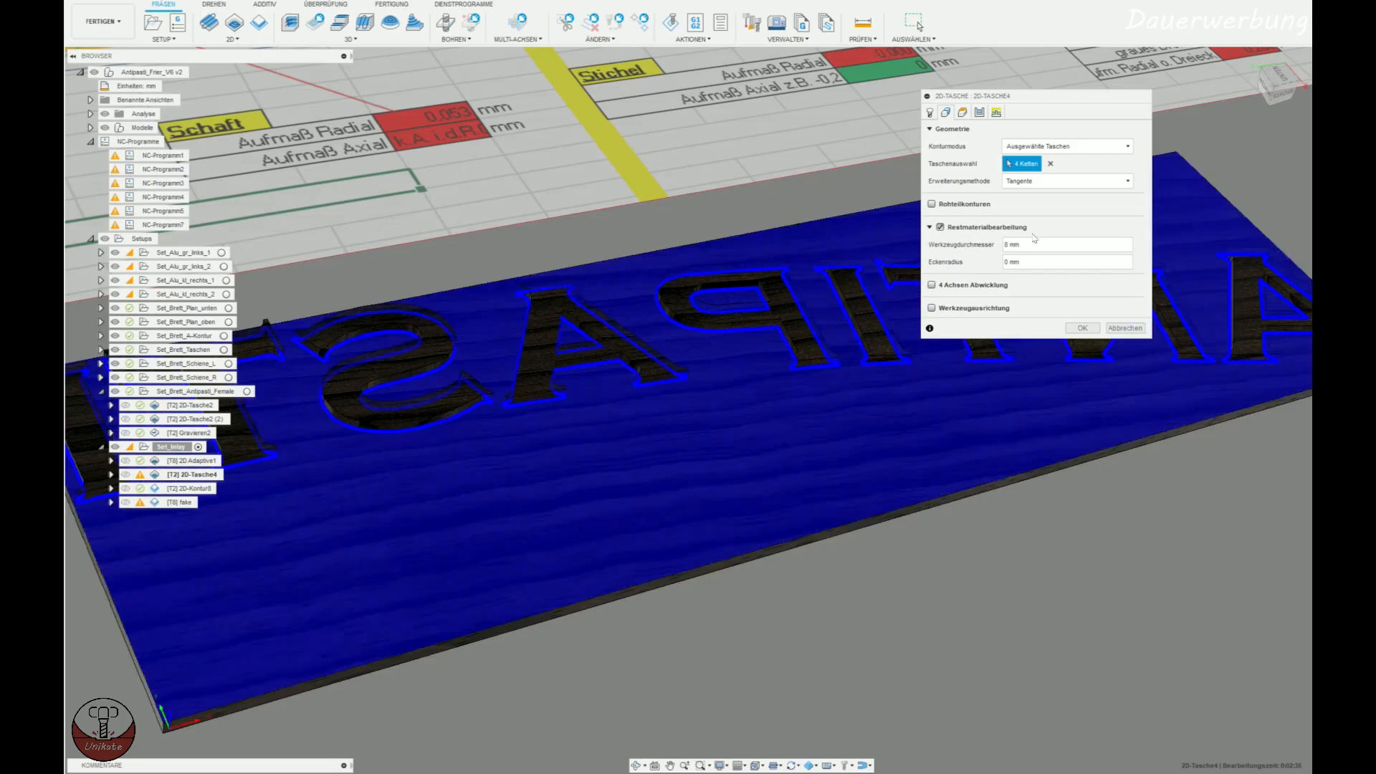
Review the tool, heights, passes and linking settings of 2D-Tasche4 and close the operation without changes.
left_click(931, 112)
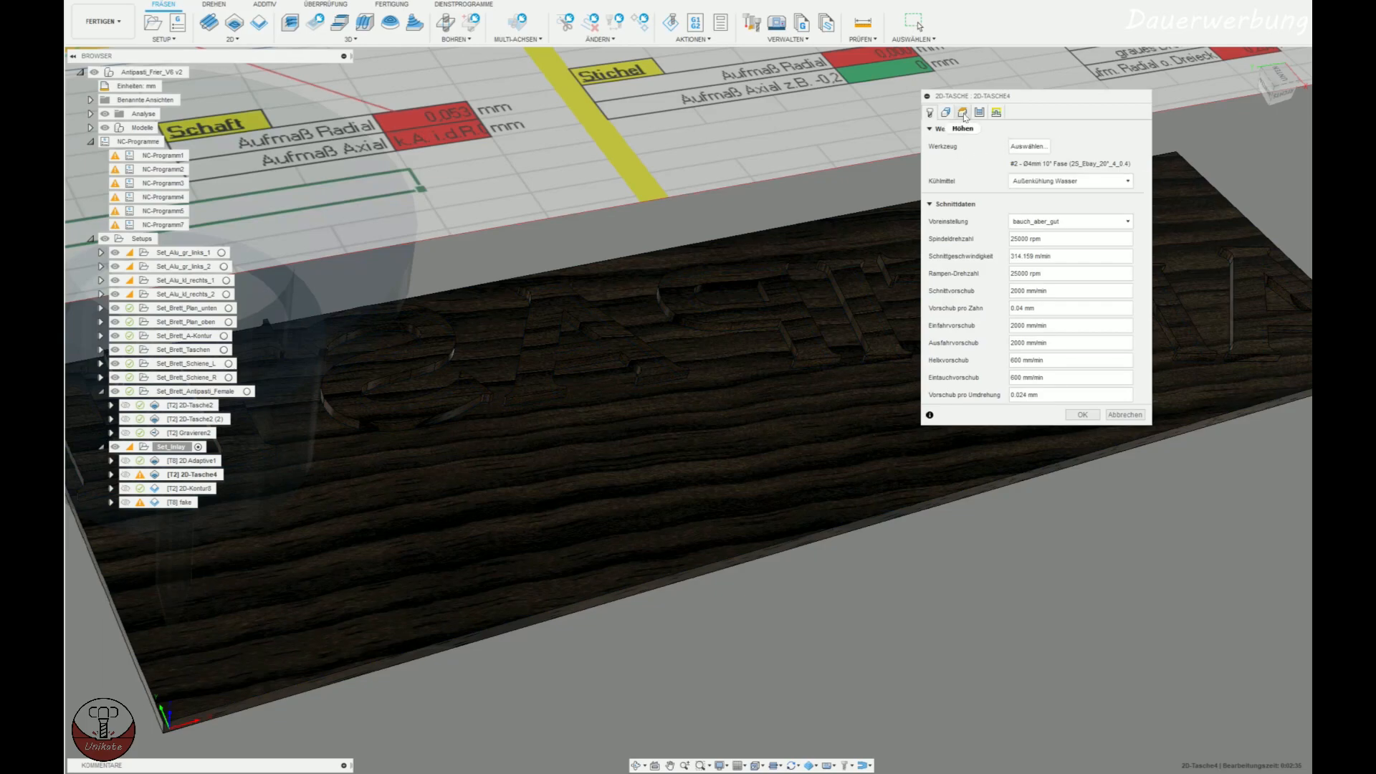
left_click(963, 112)
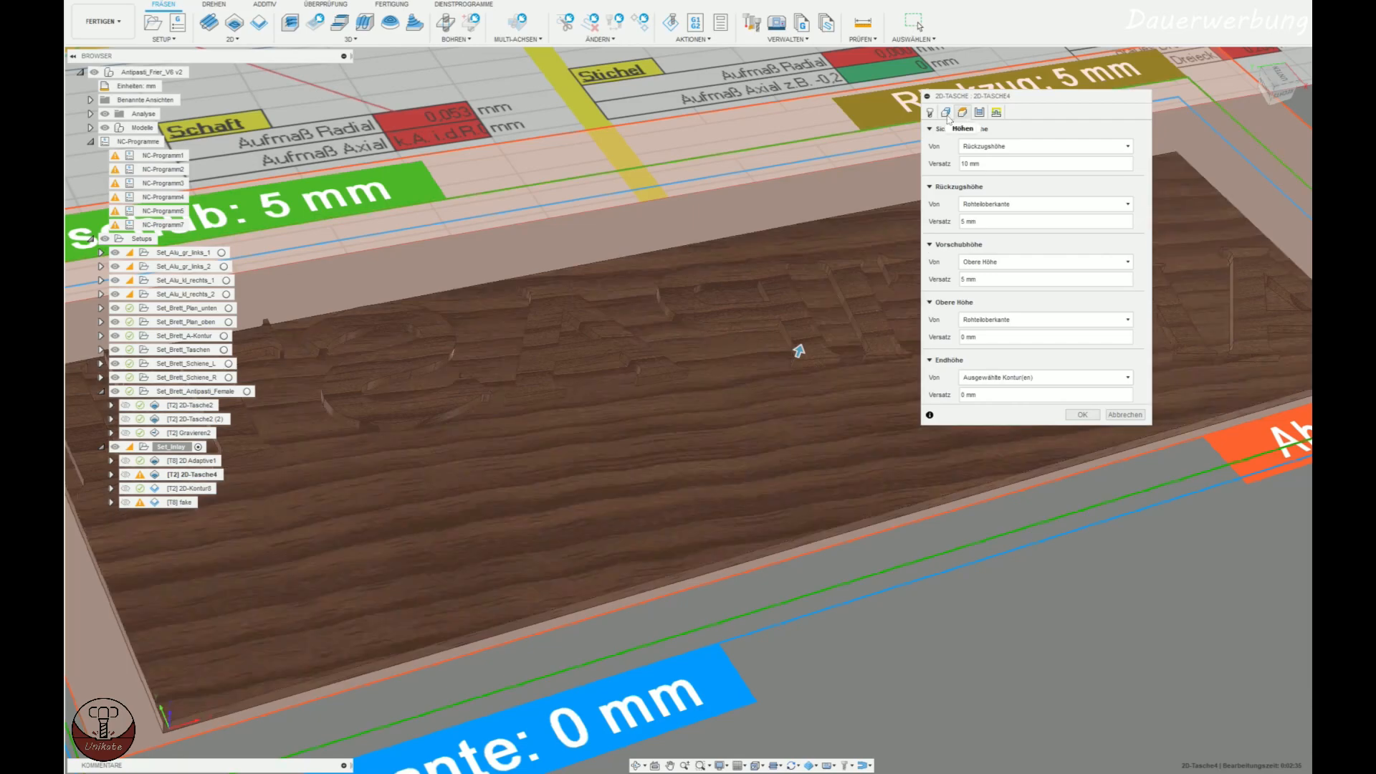
left_click(947, 114)
left_click(963, 113)
left_click(980, 113)
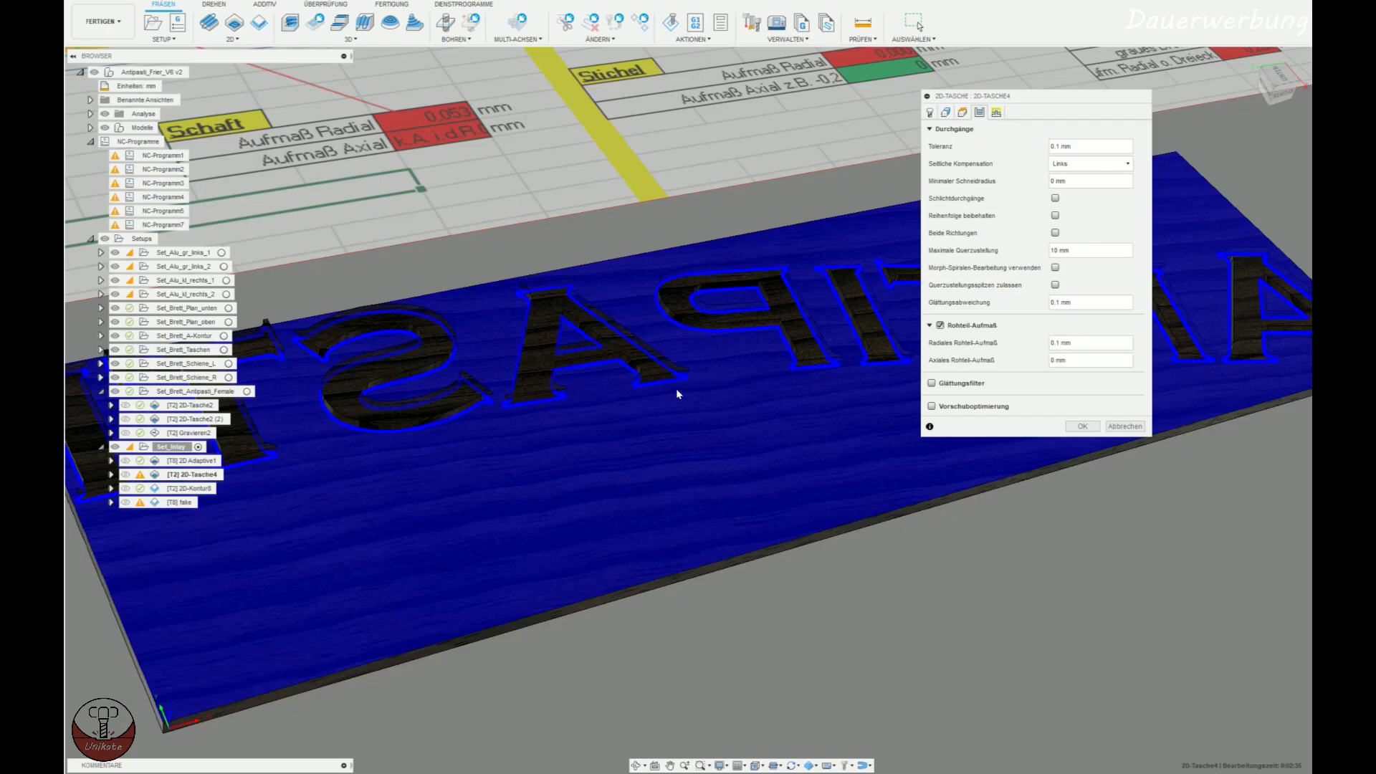
left_click(996, 112)
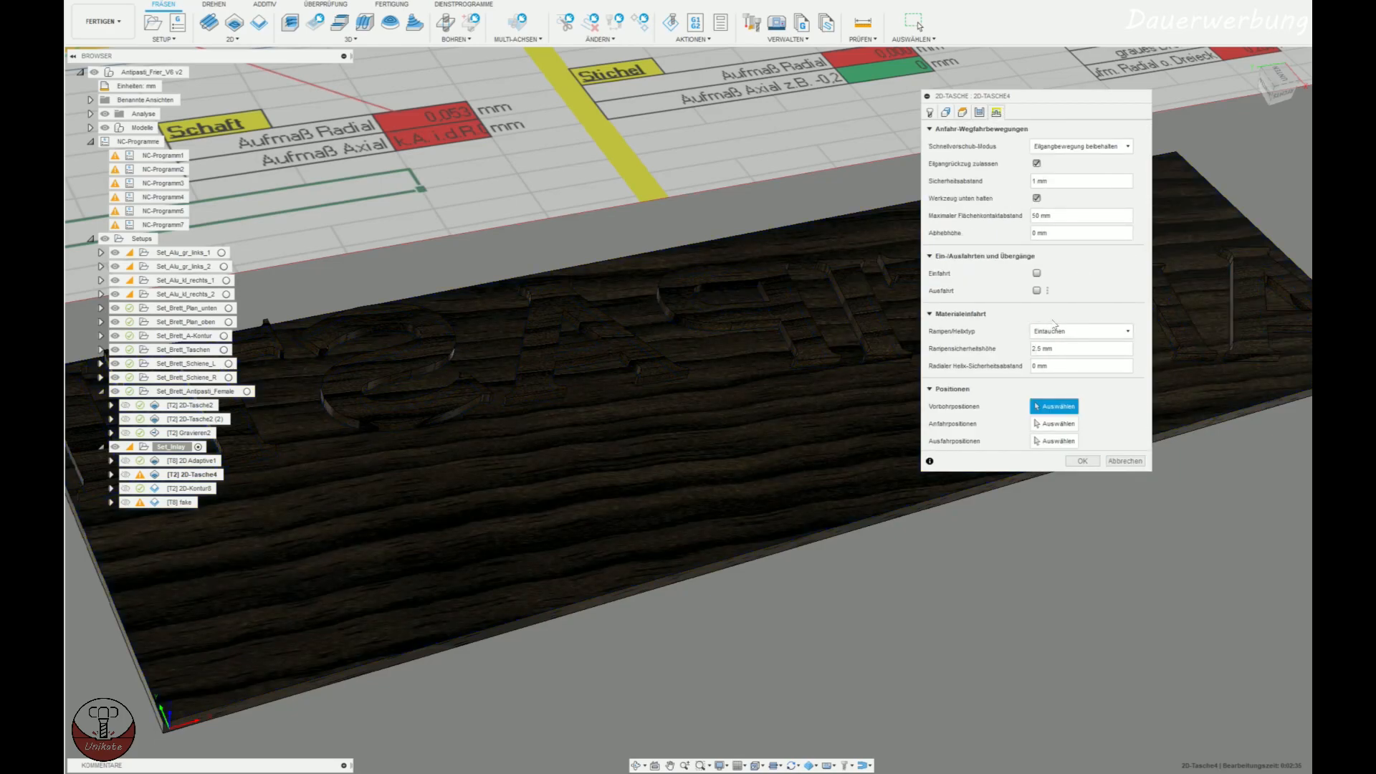
left_click(1122, 462)
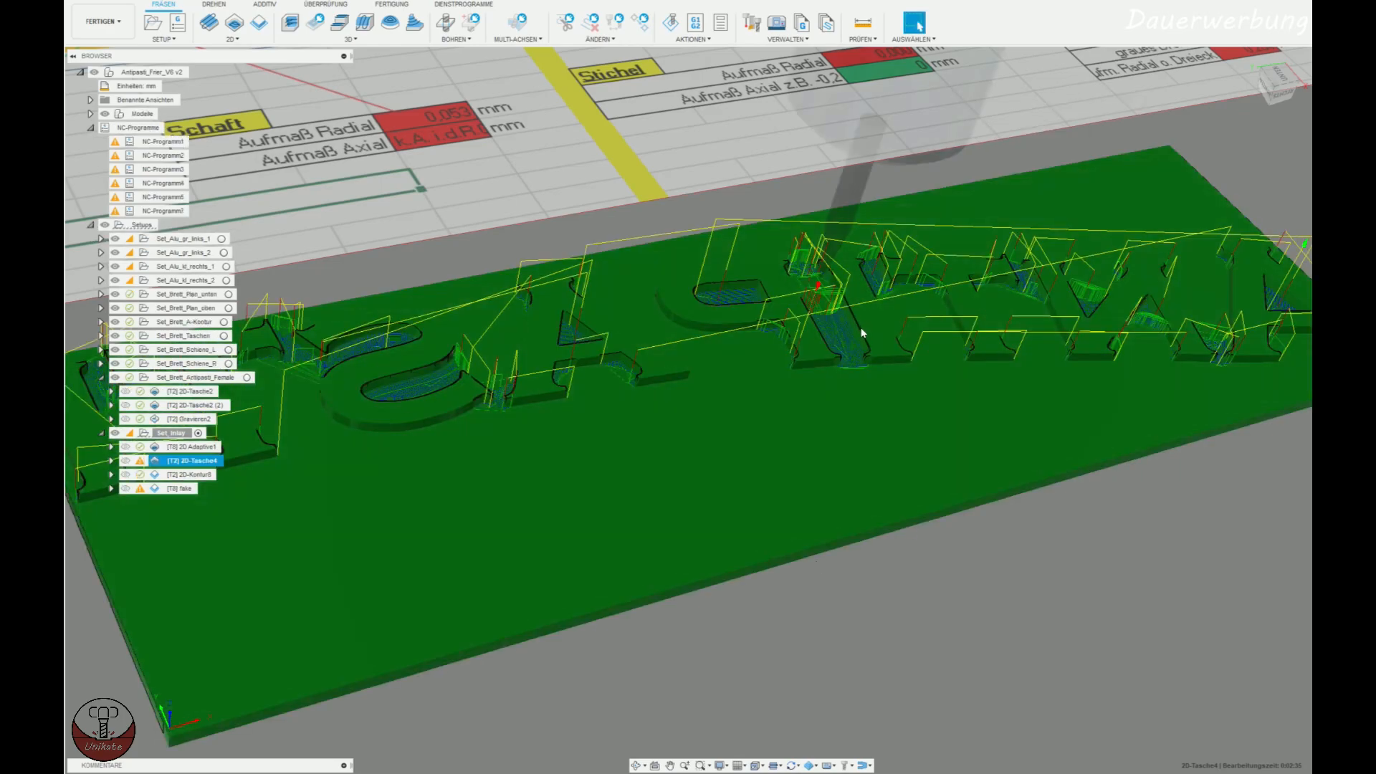
Examine the 2D-Tasche4 toolpath between the inlay letters from close up and over the whole plate.
scroll(753, 355, "up", 8)
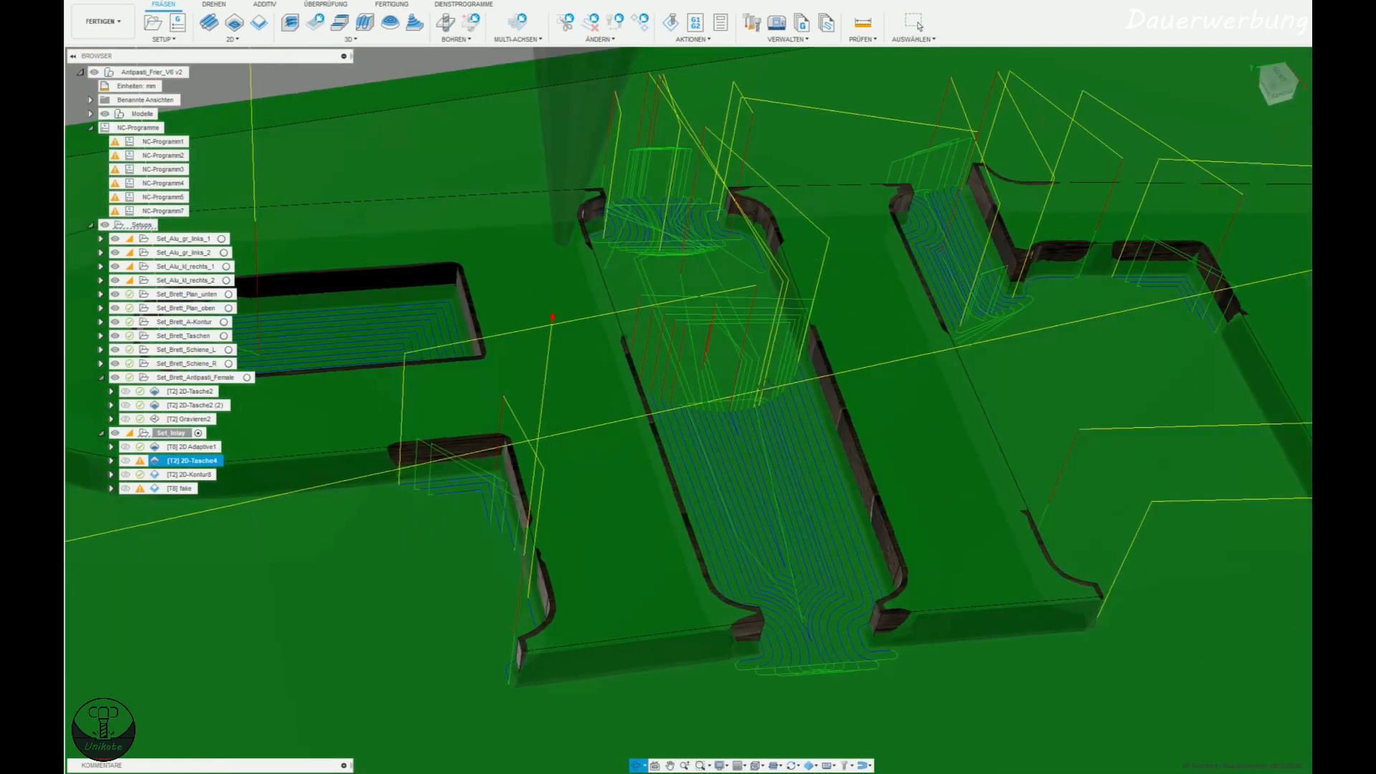
middle_click_drag(749, 391, 679, 232, "shift")
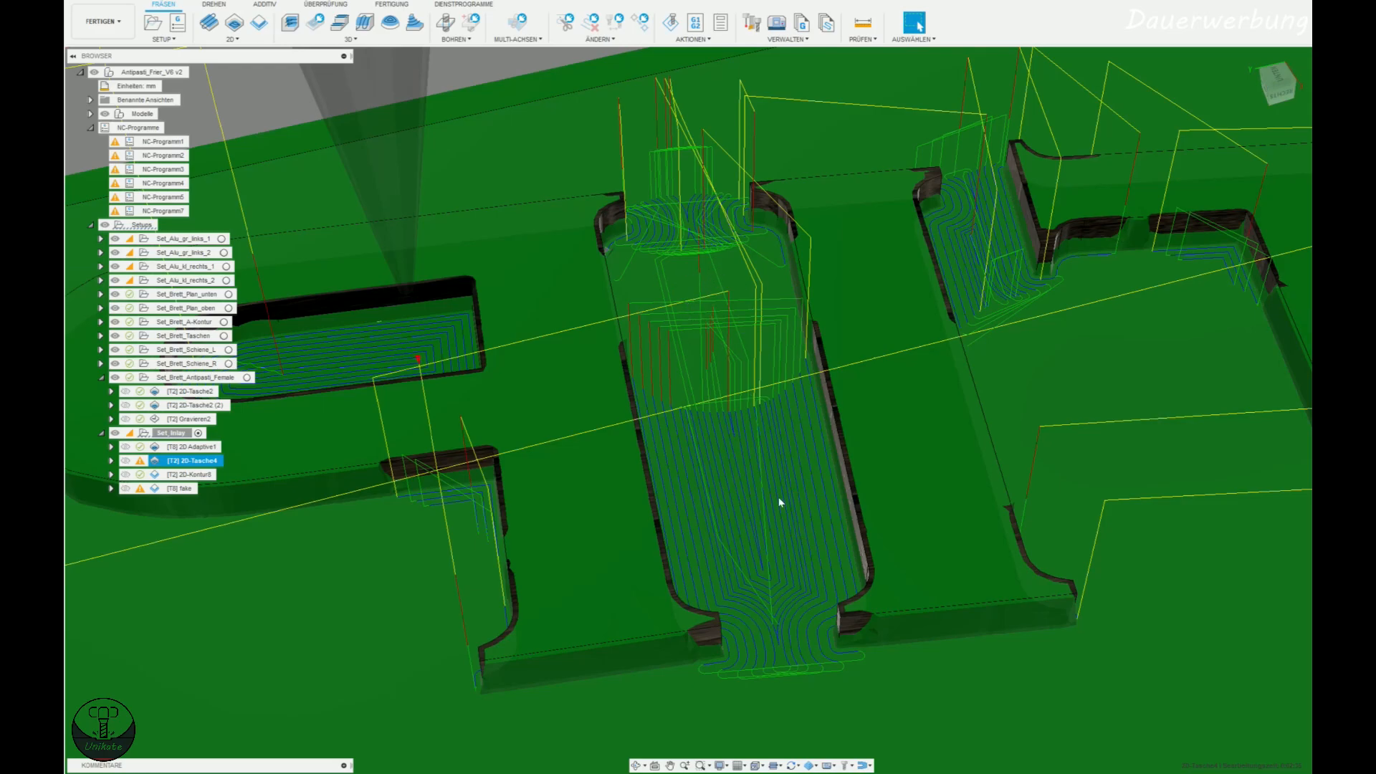
middle_click_drag(792, 412, 830, 428, "shift")
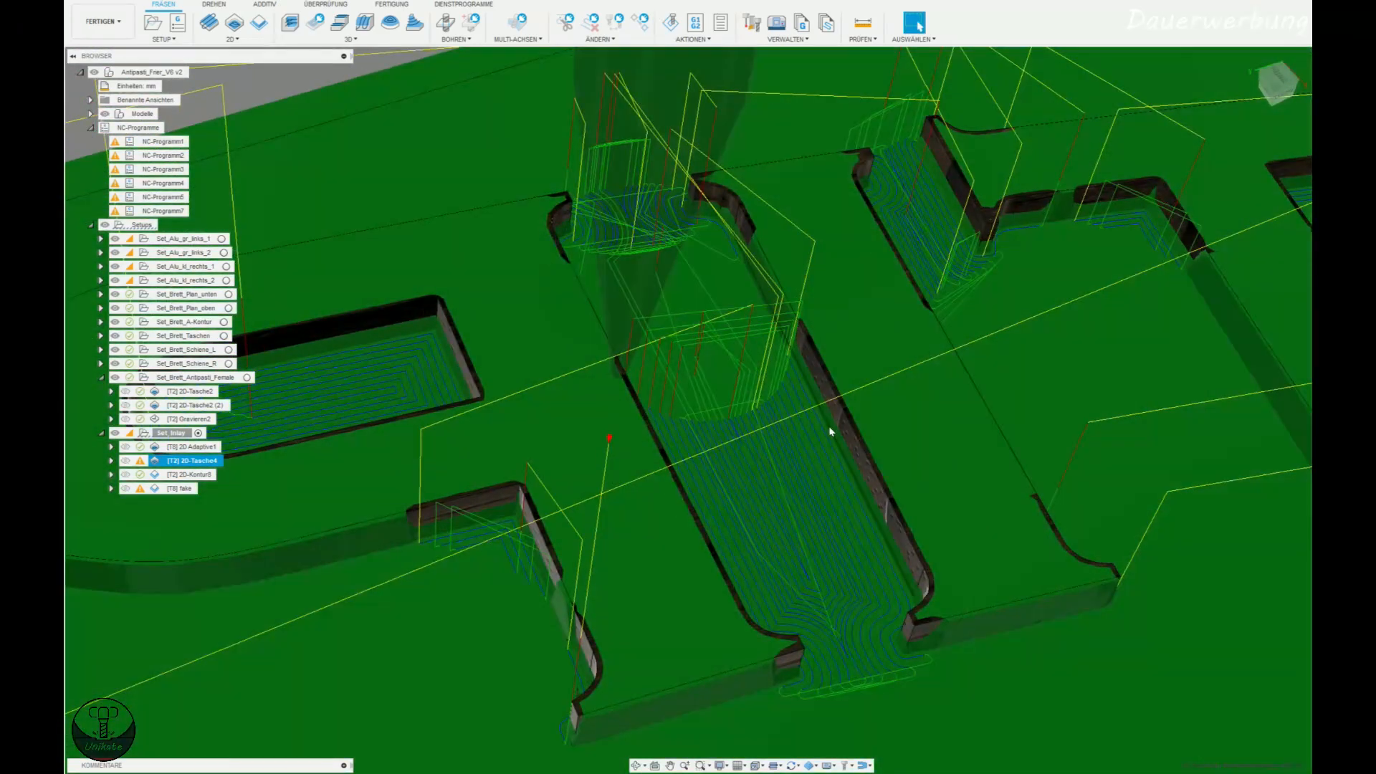
scroll(831, 431, "down", 10)
mouse_move(849, 490)
middle_mouse_down()
mouse_move(742, 459)
mouse_move(785, 401)
mouse_move(771, 448)
mouse_move(826, 479)
mouse_move(724, 501)
middle_mouse_up()
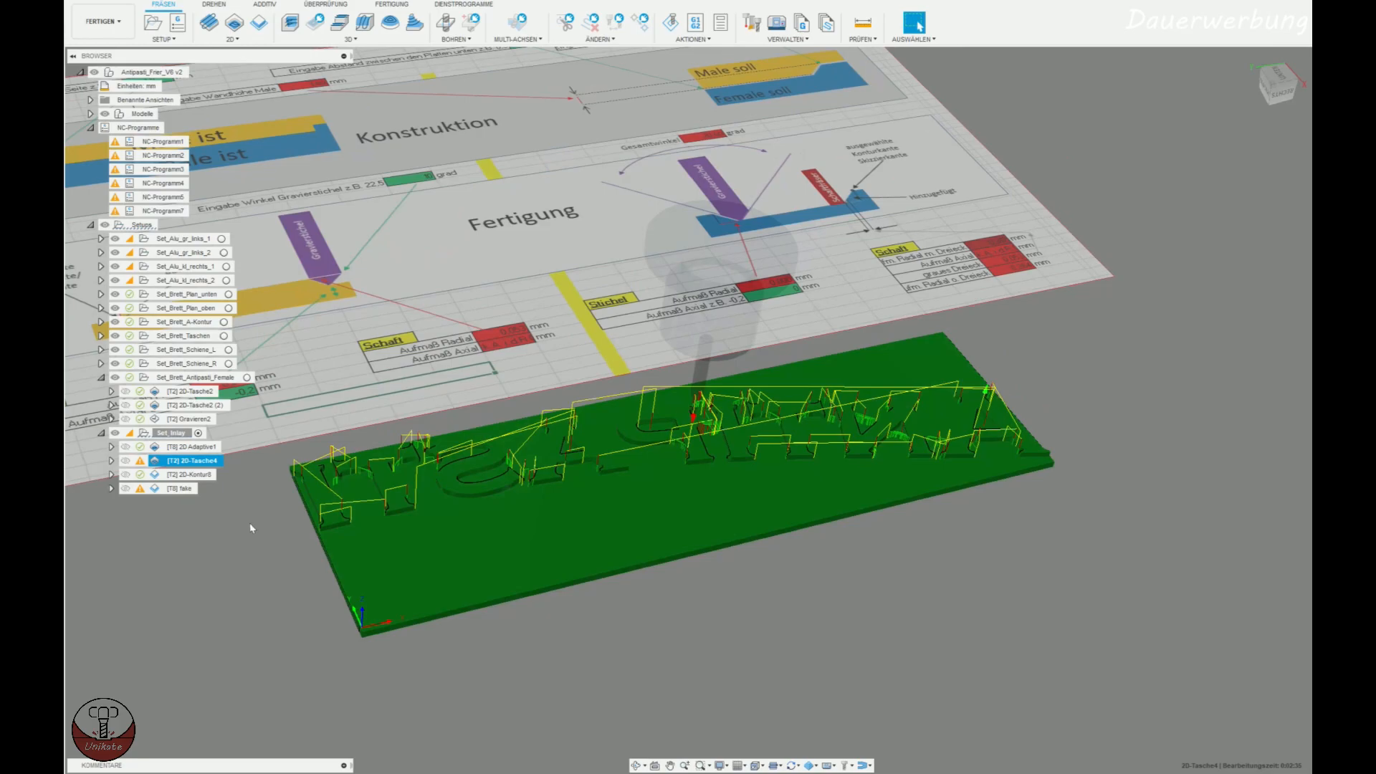
Open the inlay's 2D-Kontur operation and review its tool, letter contours, heights, and radial and axial stock to leave.
left_click(183, 474)
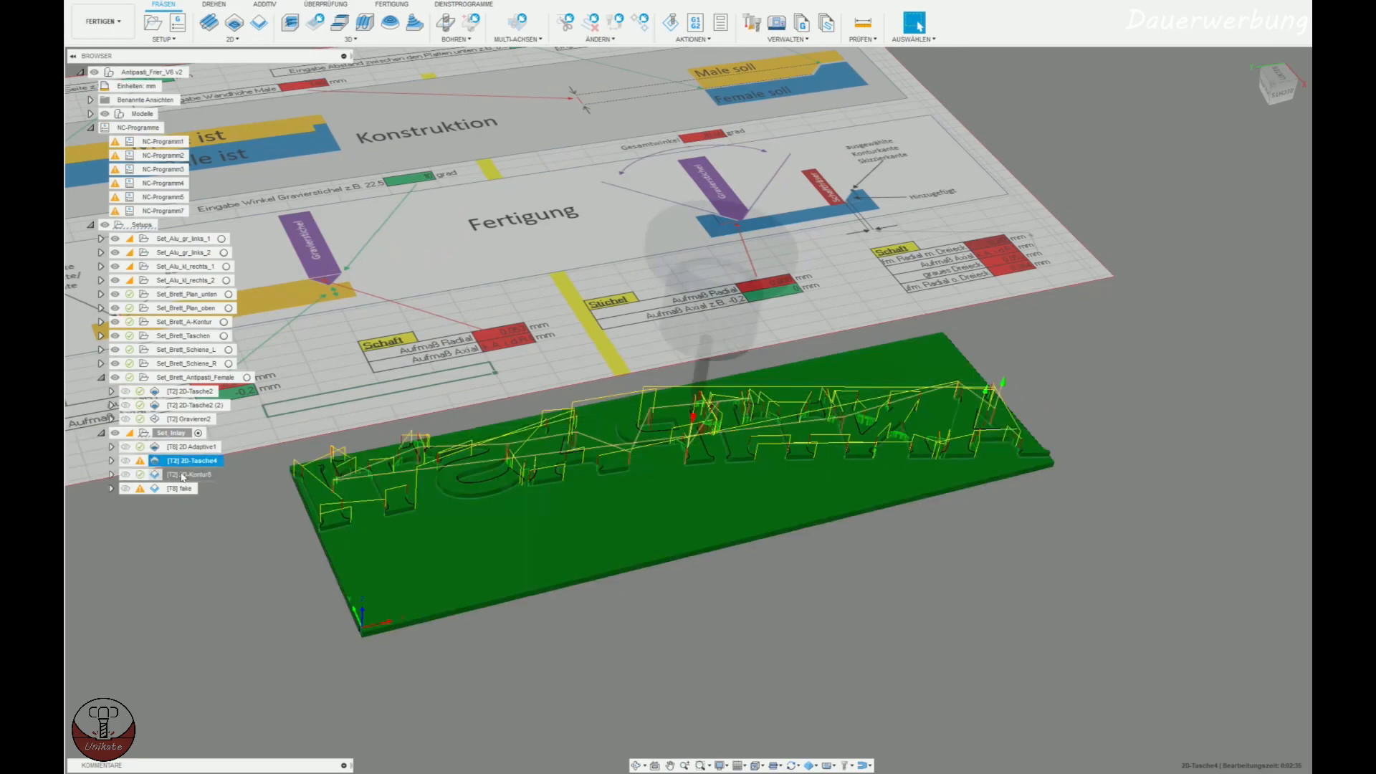
double_click(183, 476)
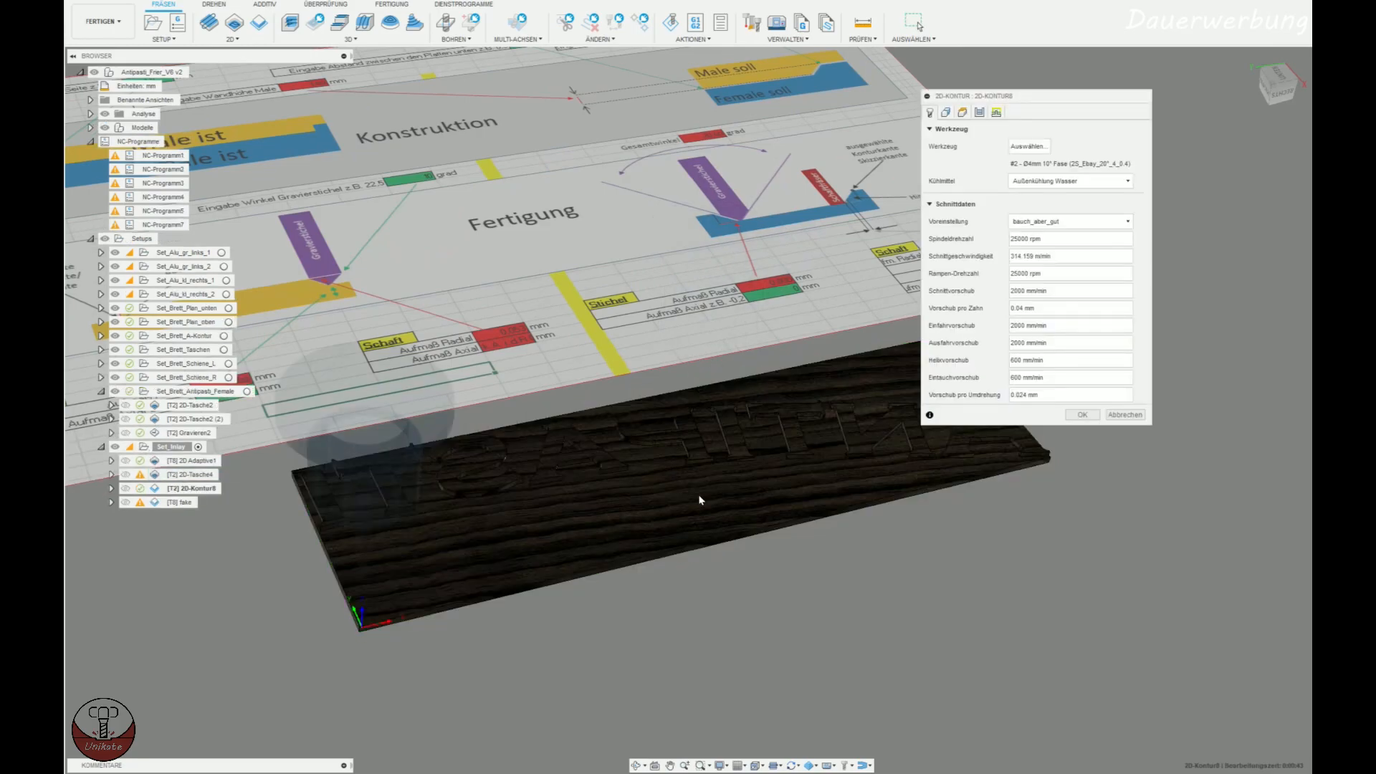
left_click(946, 112)
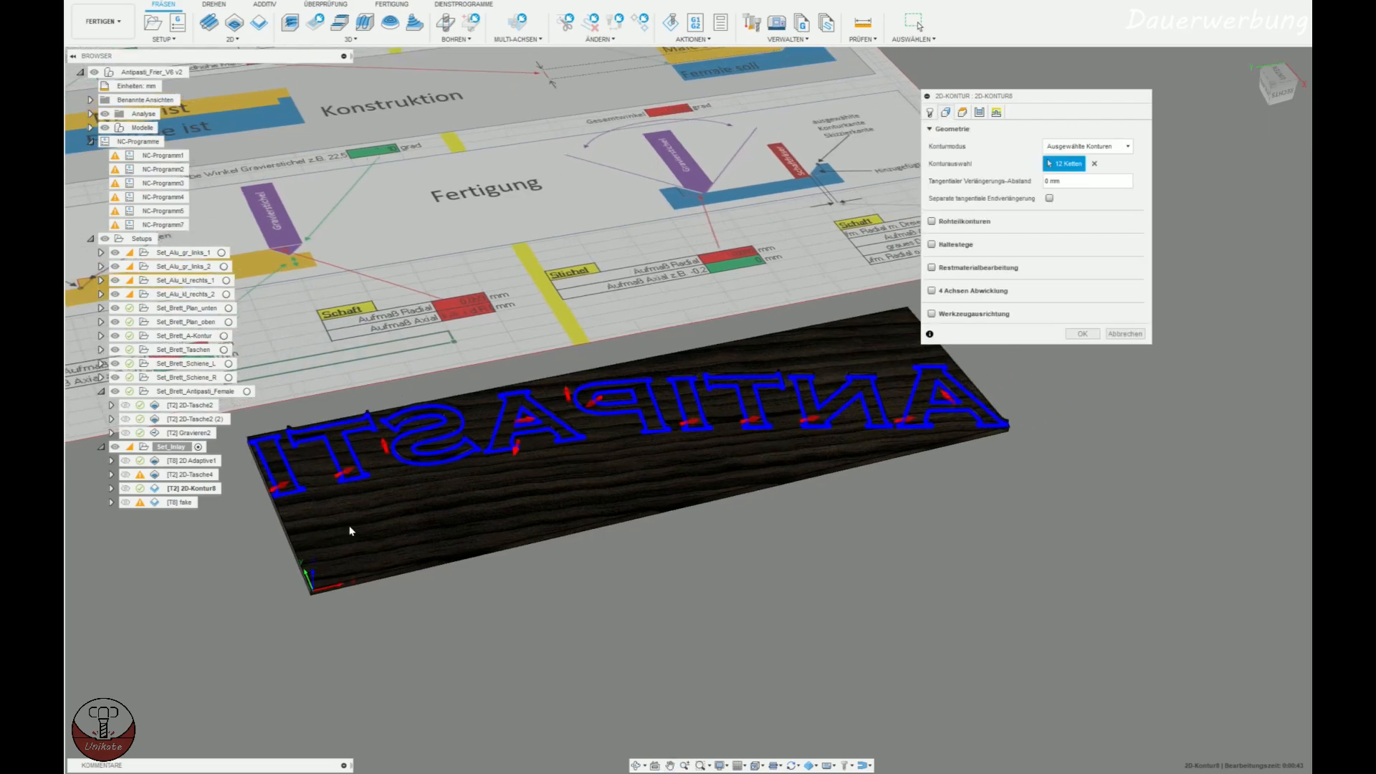
scroll(298, 498, "up", 5)
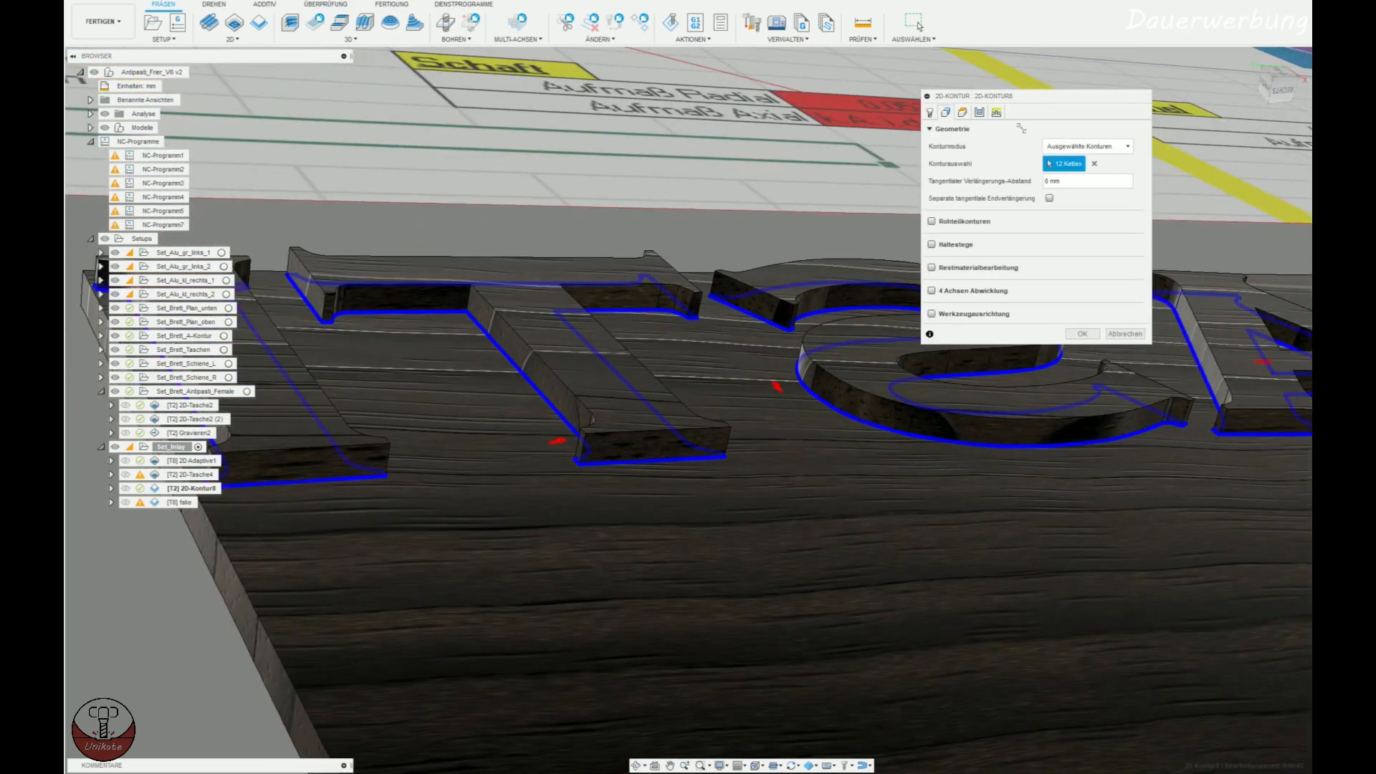
left_click(963, 113)
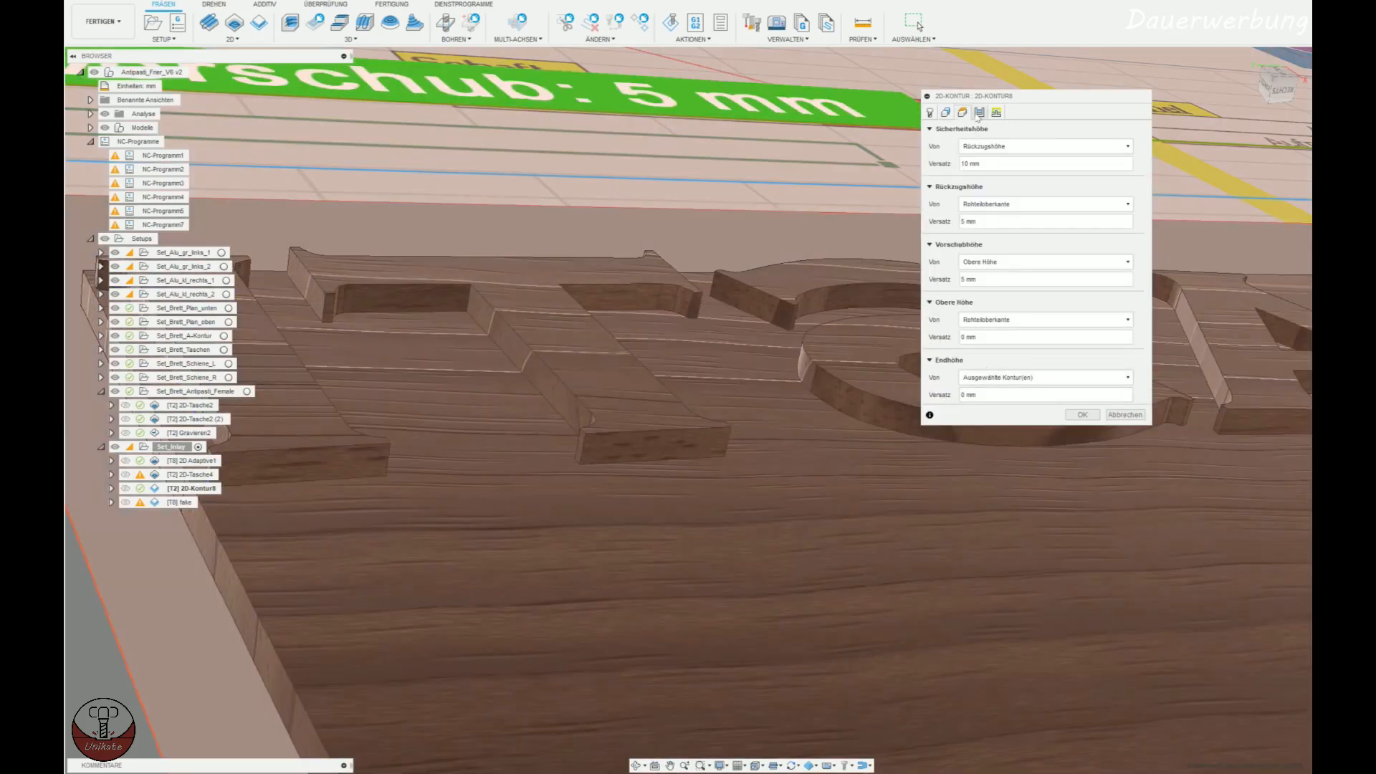
left_click(980, 112)
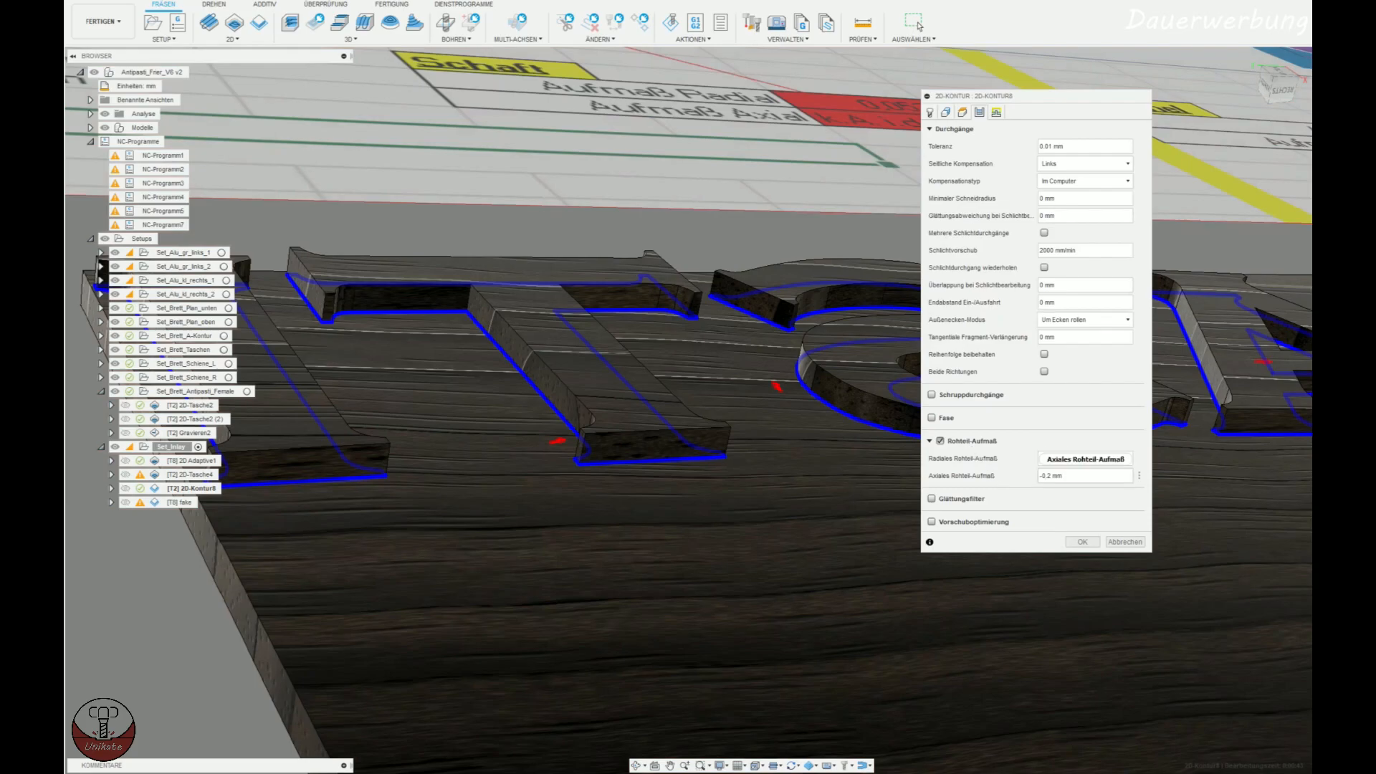
scroll(707, 498, "down", 5)
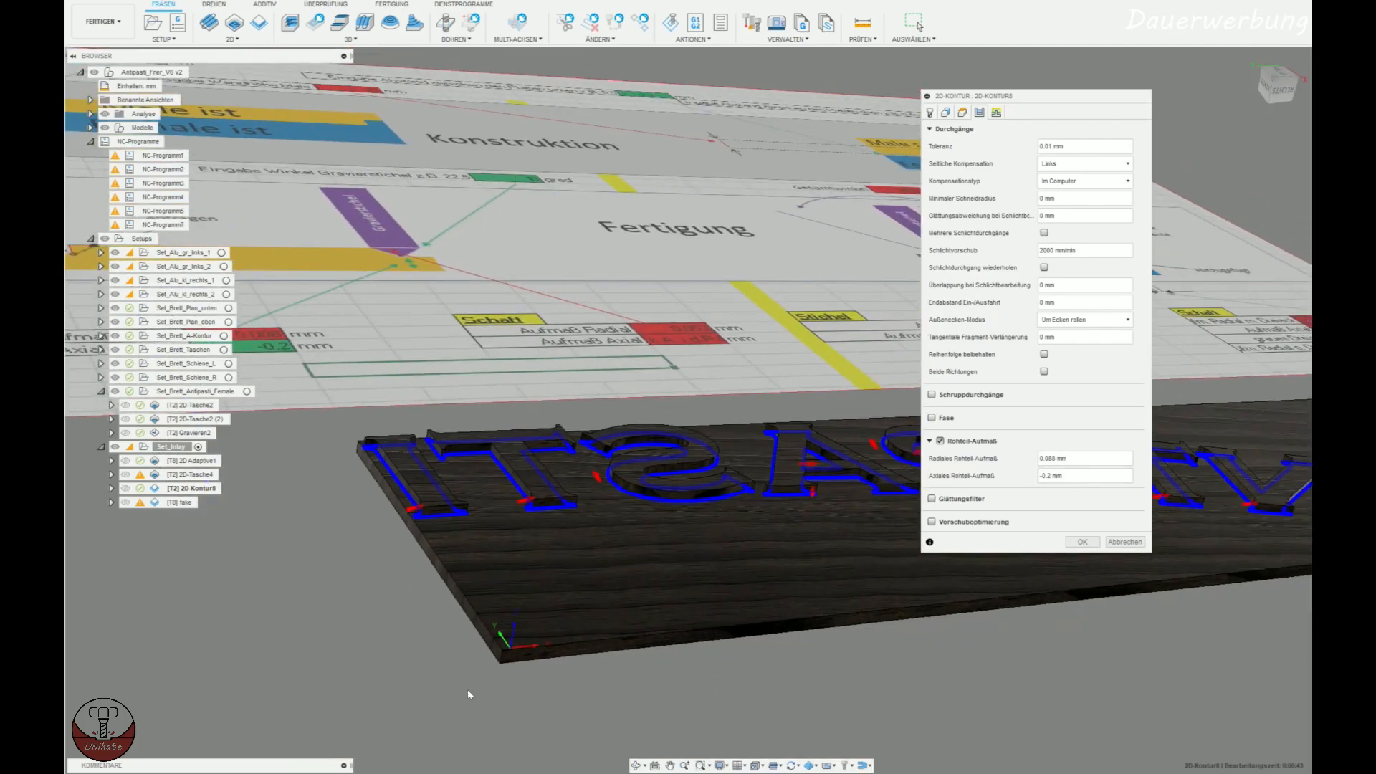
Switch to the Excel calculator and set the axial Stichel offset in cell E36 to 0.
key("alt+Tab")
left_click(375, 551)
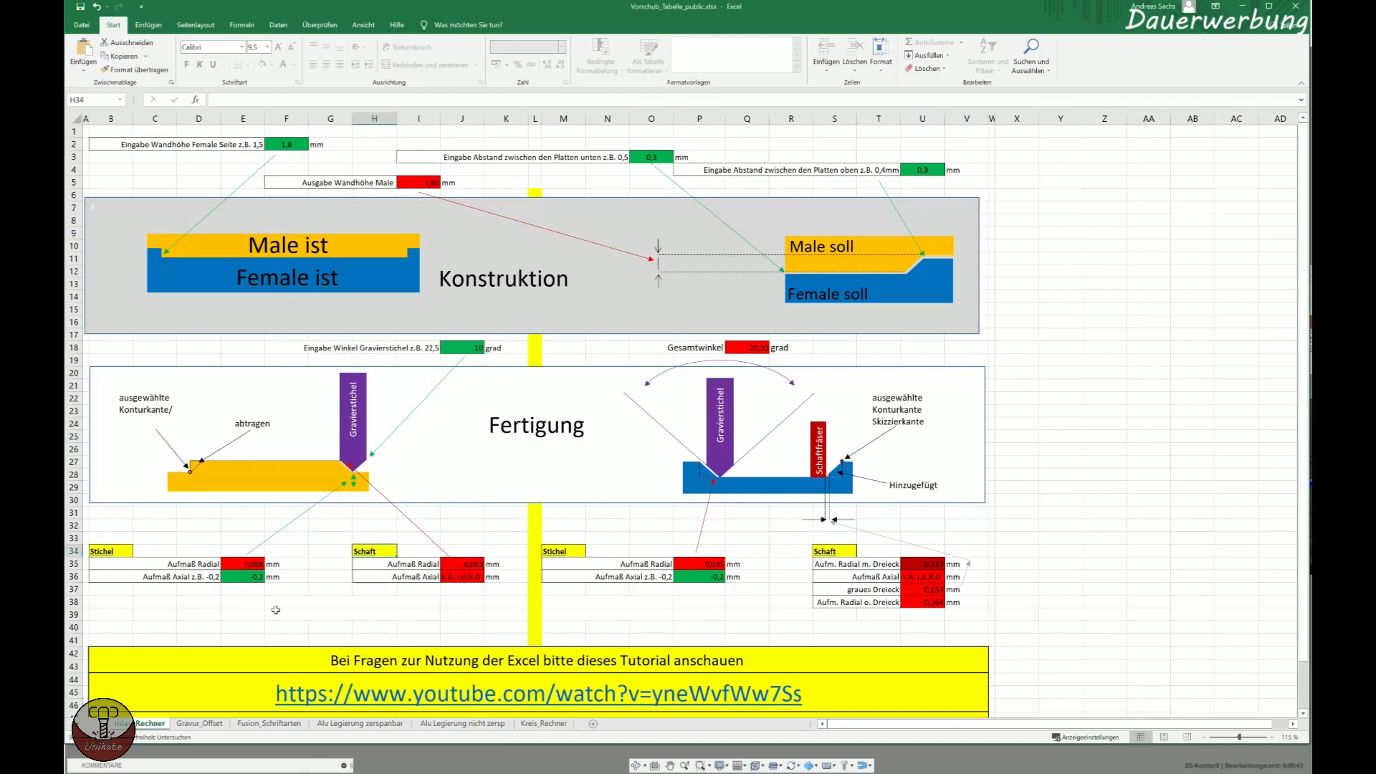
left_click(244, 576)
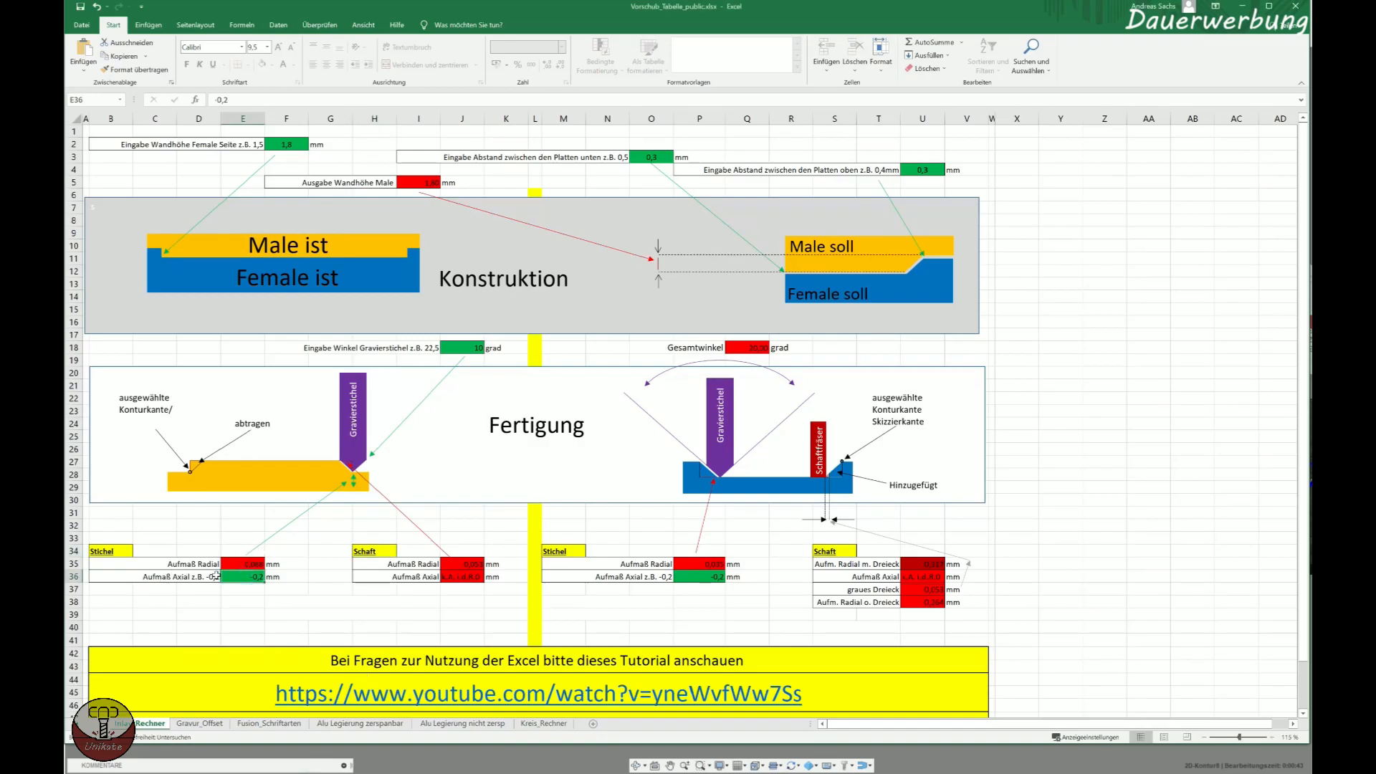
type("0")
key("Return")
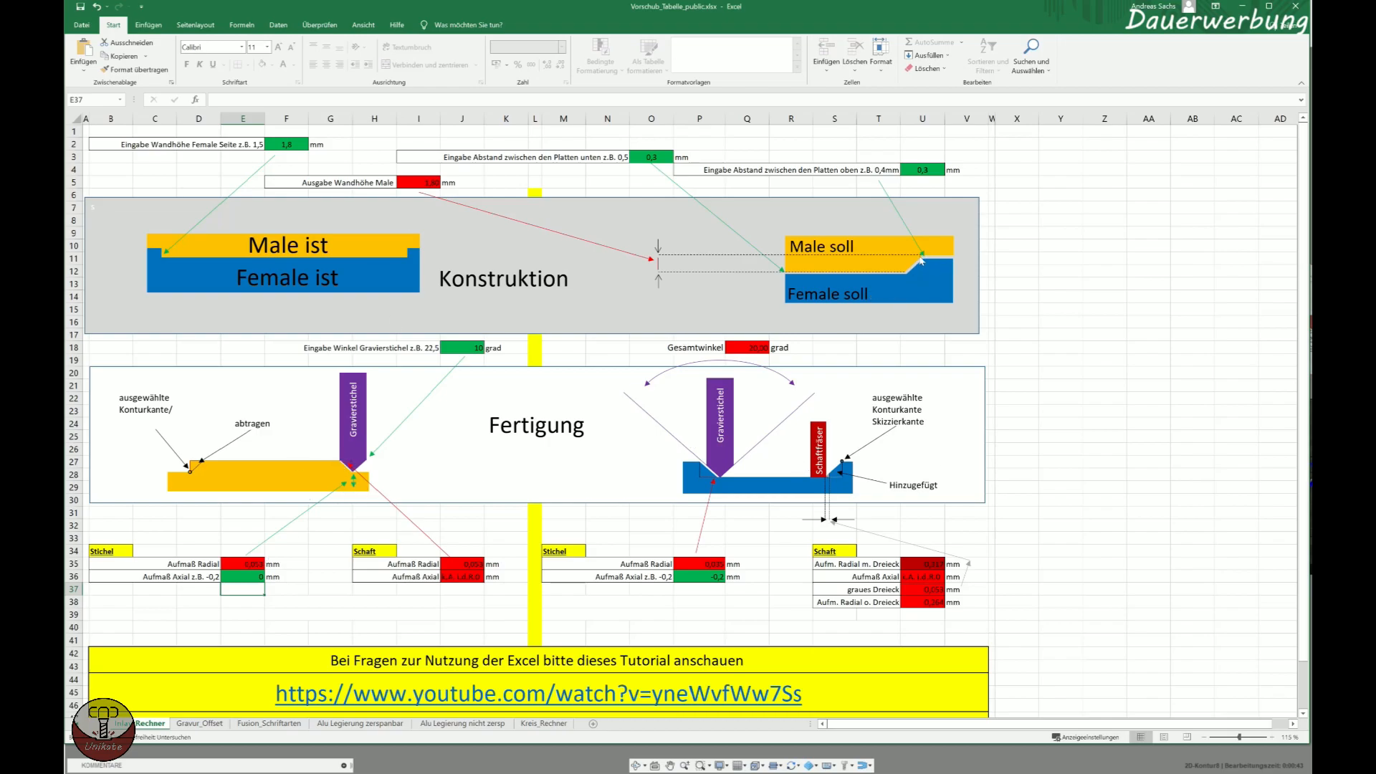
Set the axial Stichel offset in cell E36 to 0.2, switch back to Fusion 360 and close the contour operation unchanged.
left_click(256, 575)
type("0,2")
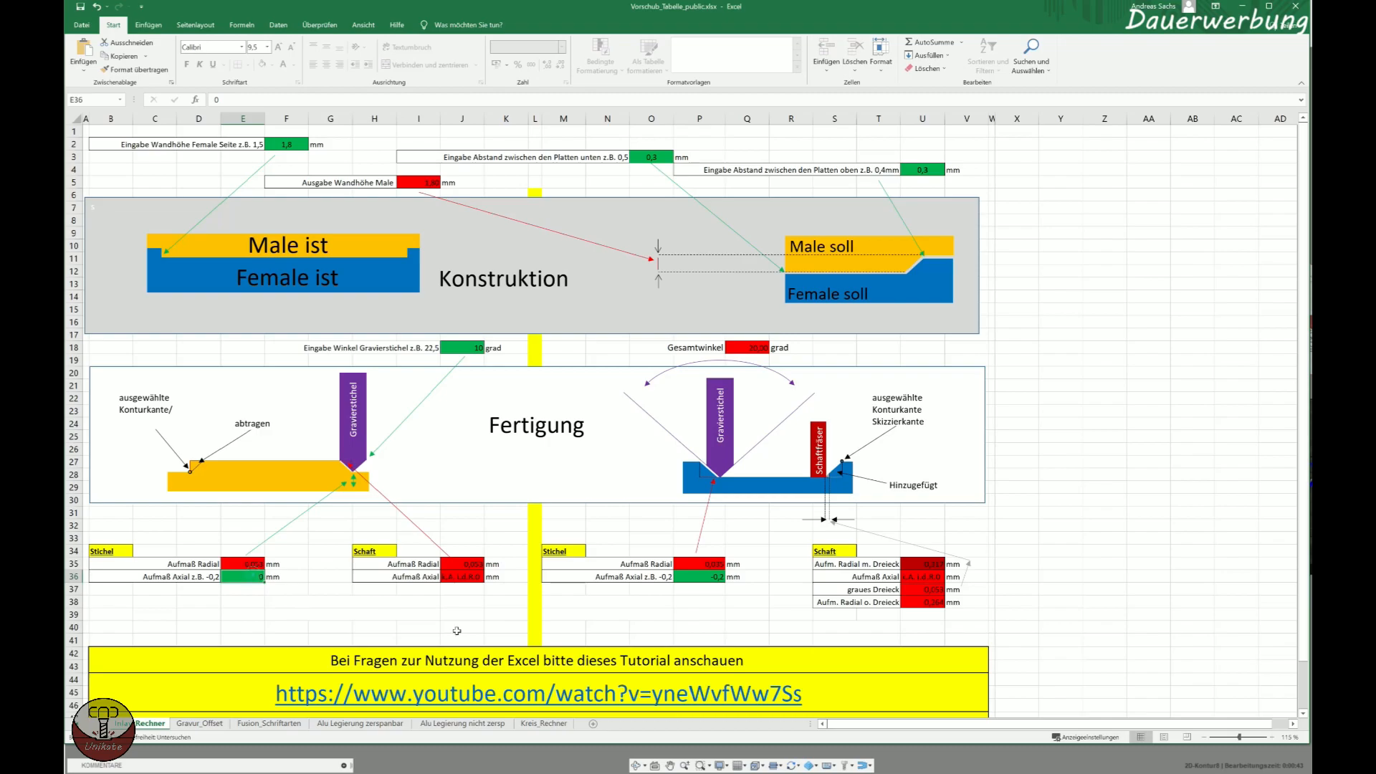
key("Return")
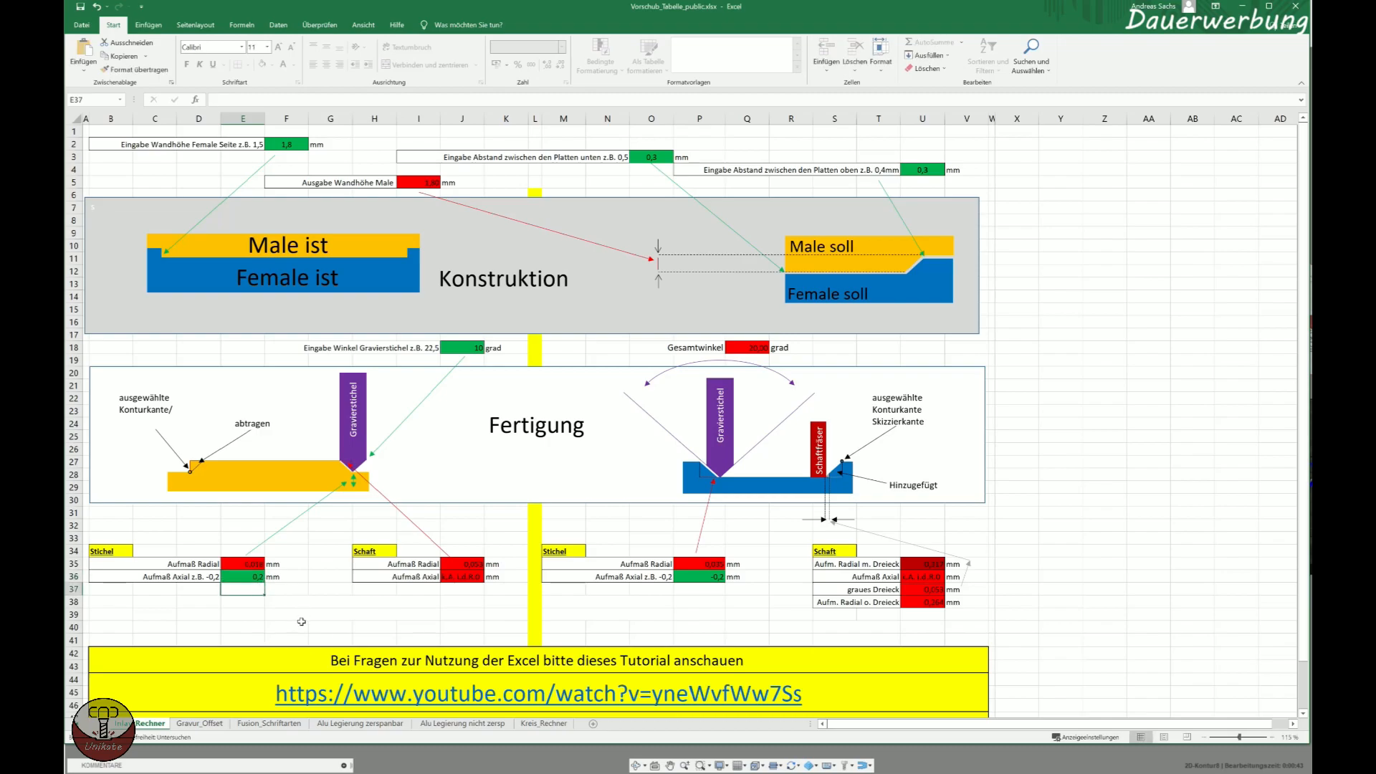
key("alt+Tab")
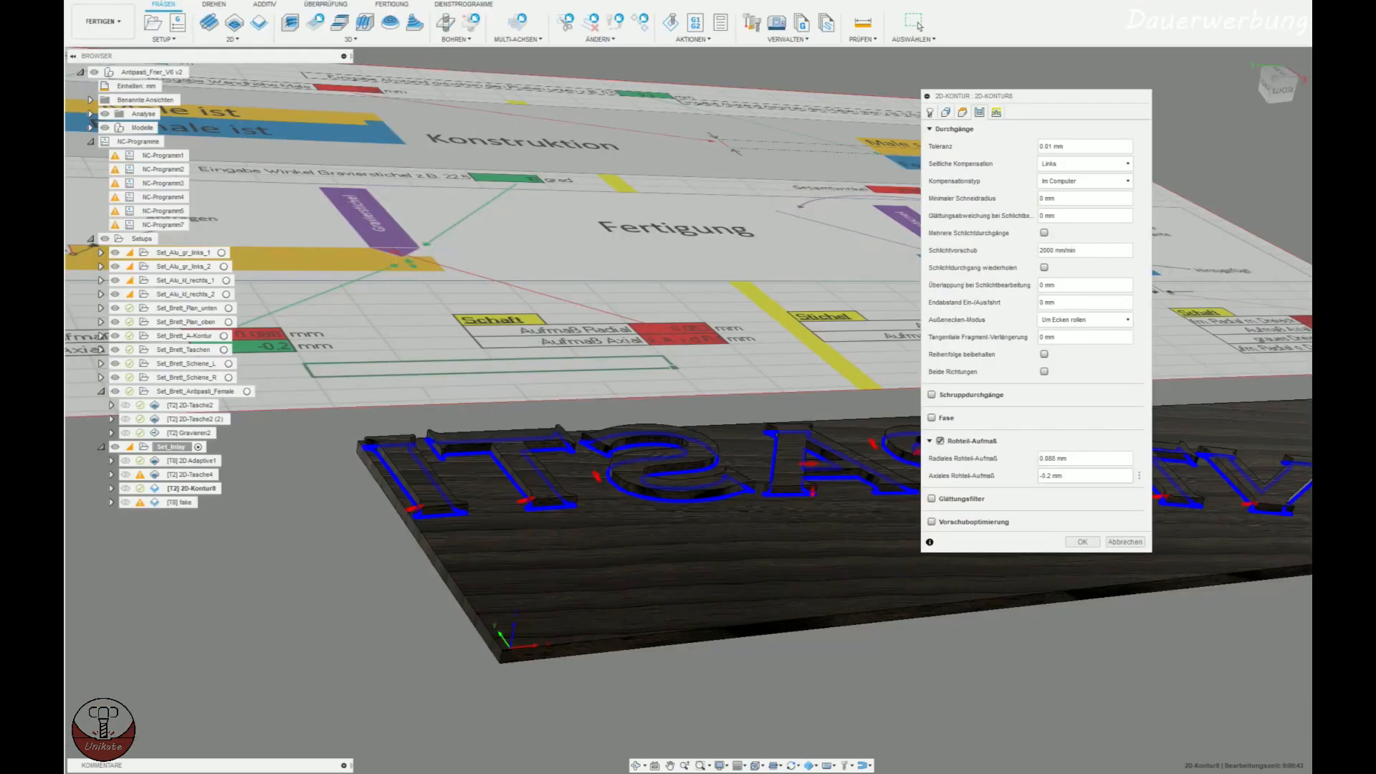
left_click_drag(1072, 476, 1005, 475)
left_click(1125, 542)
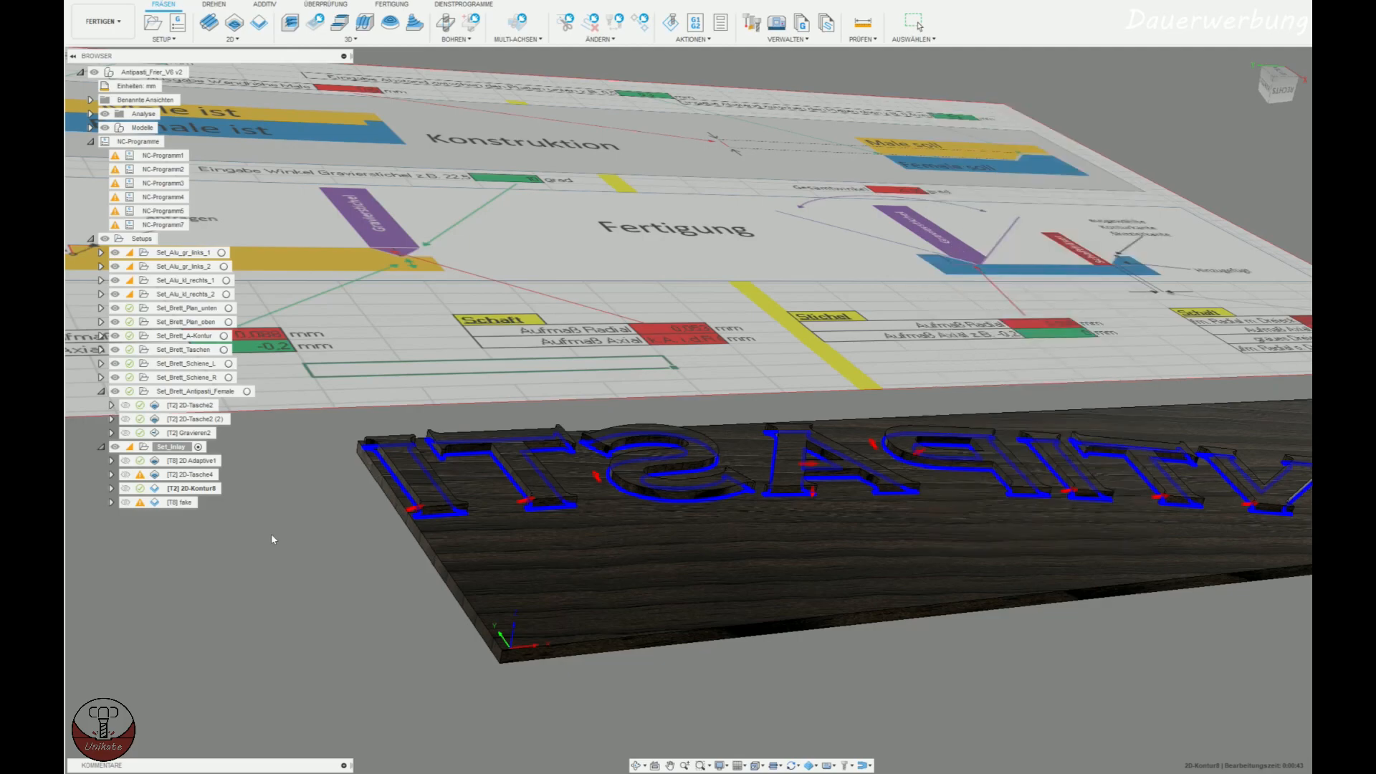
Duplicate the inlay's 2D contour operation and set the copy's radial stock to leave to 0.053 mm and its axial stock to 0 mm.
left_click(194, 477)
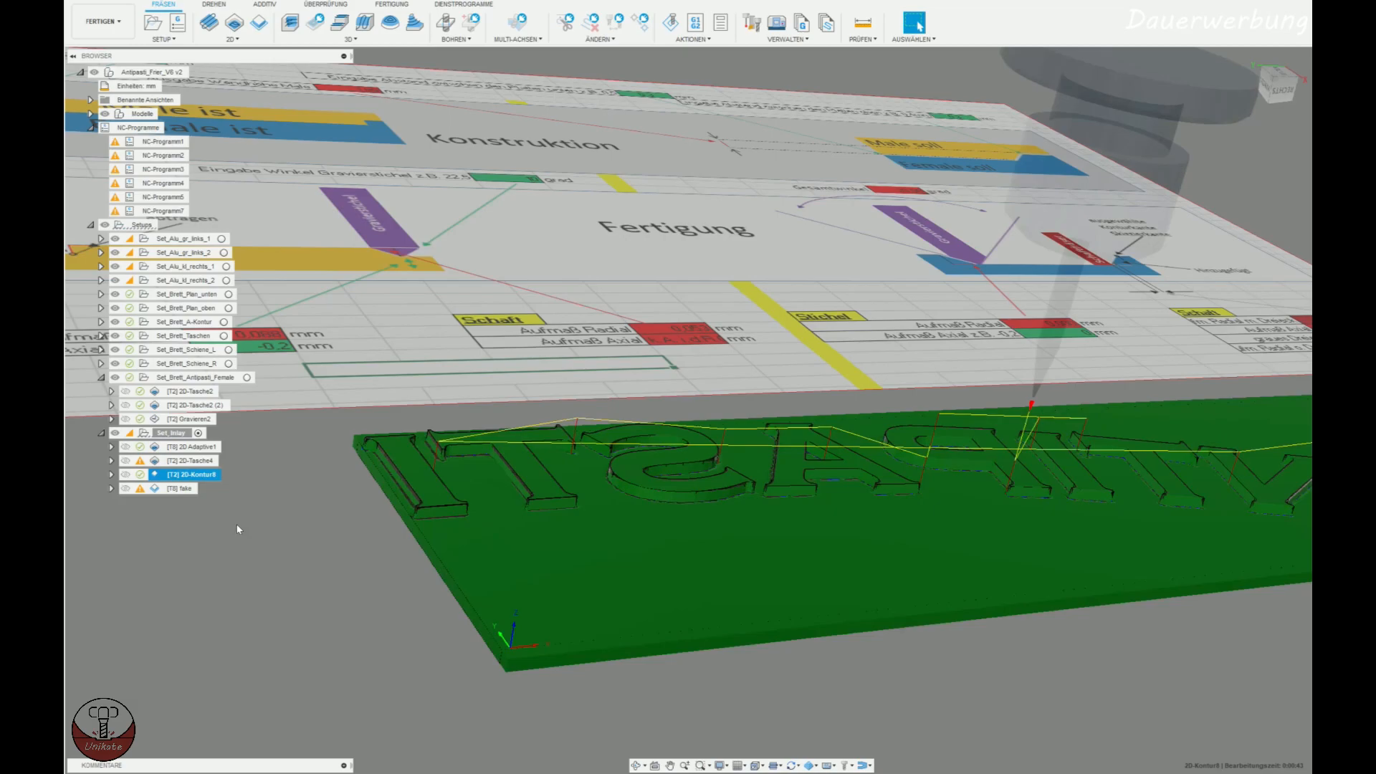
key("ctrl+d")
double_click(159, 489)
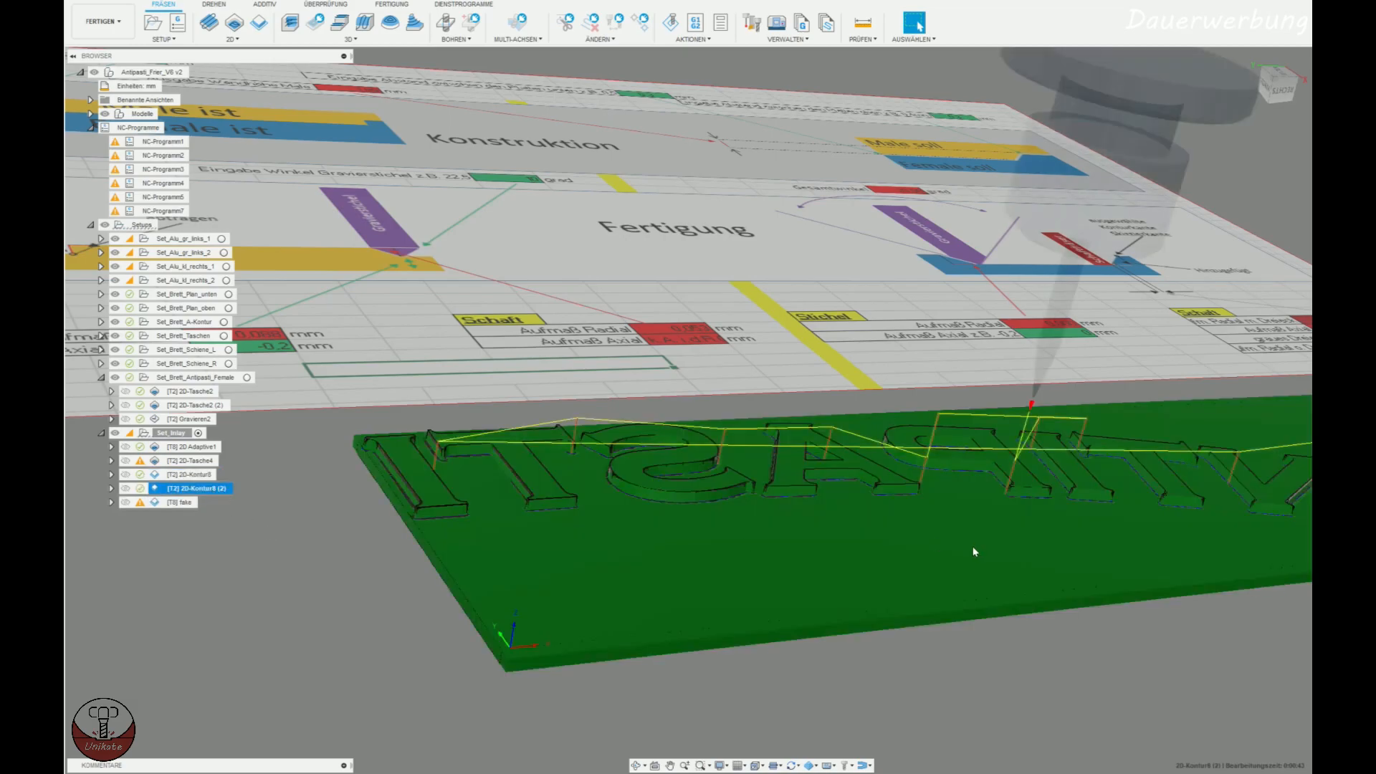
left_click(979, 112)
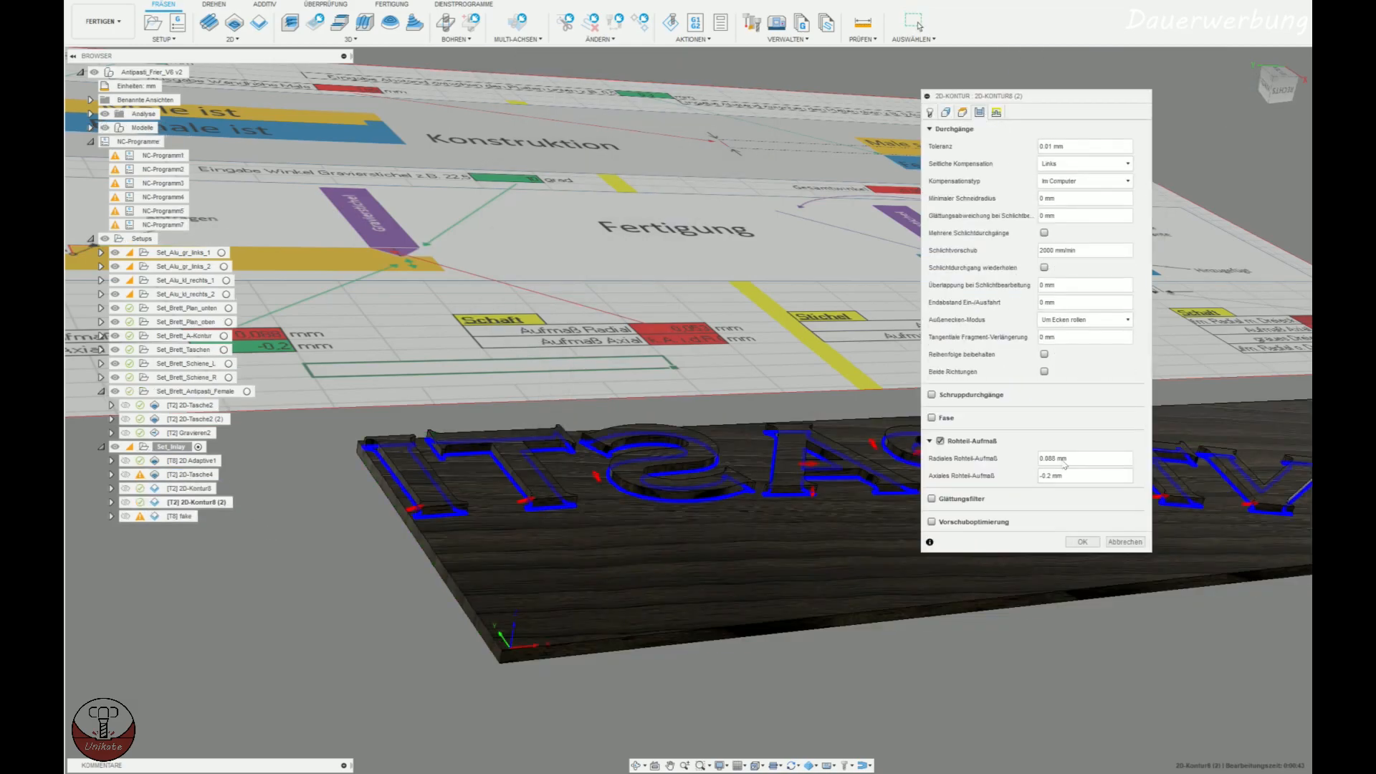
left_click_drag(1074, 459, 1009, 456)
type("0,0")
key("Tab")
type("0")
key("Return")
Examine the duplicated contour's machining result up close at the inner corners and wall bases of the inlay letters.
scroll(734, 514, "up", 5)
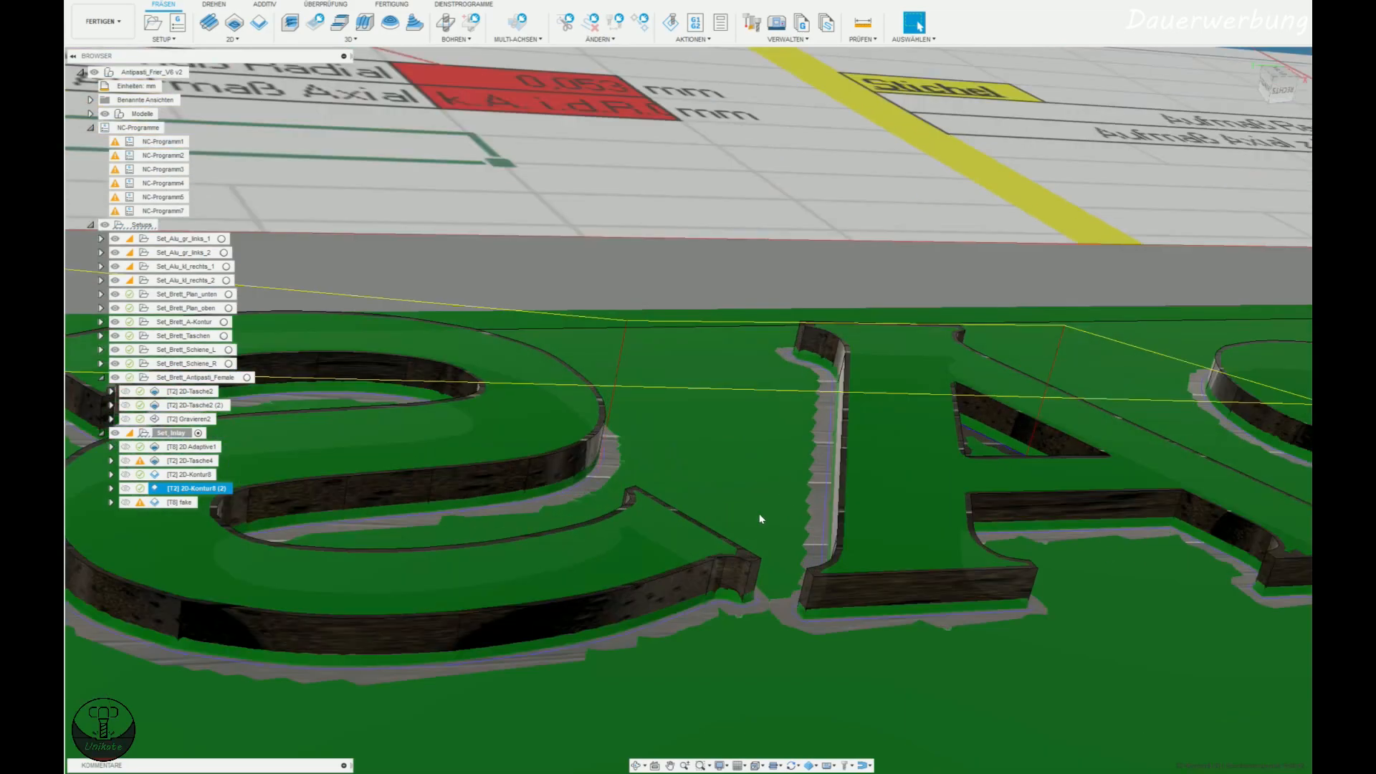
scroll(759, 515, "up", 5)
middle_click_drag(811, 630, 858, 466)
scroll(854, 497, "down", 8)
scroll(876, 542, "up", 2)
middle_click_drag(945, 547, 913, 630)
middle_click_drag(1236, 529, 832, 543)
scroll(752, 406, "up", 6)
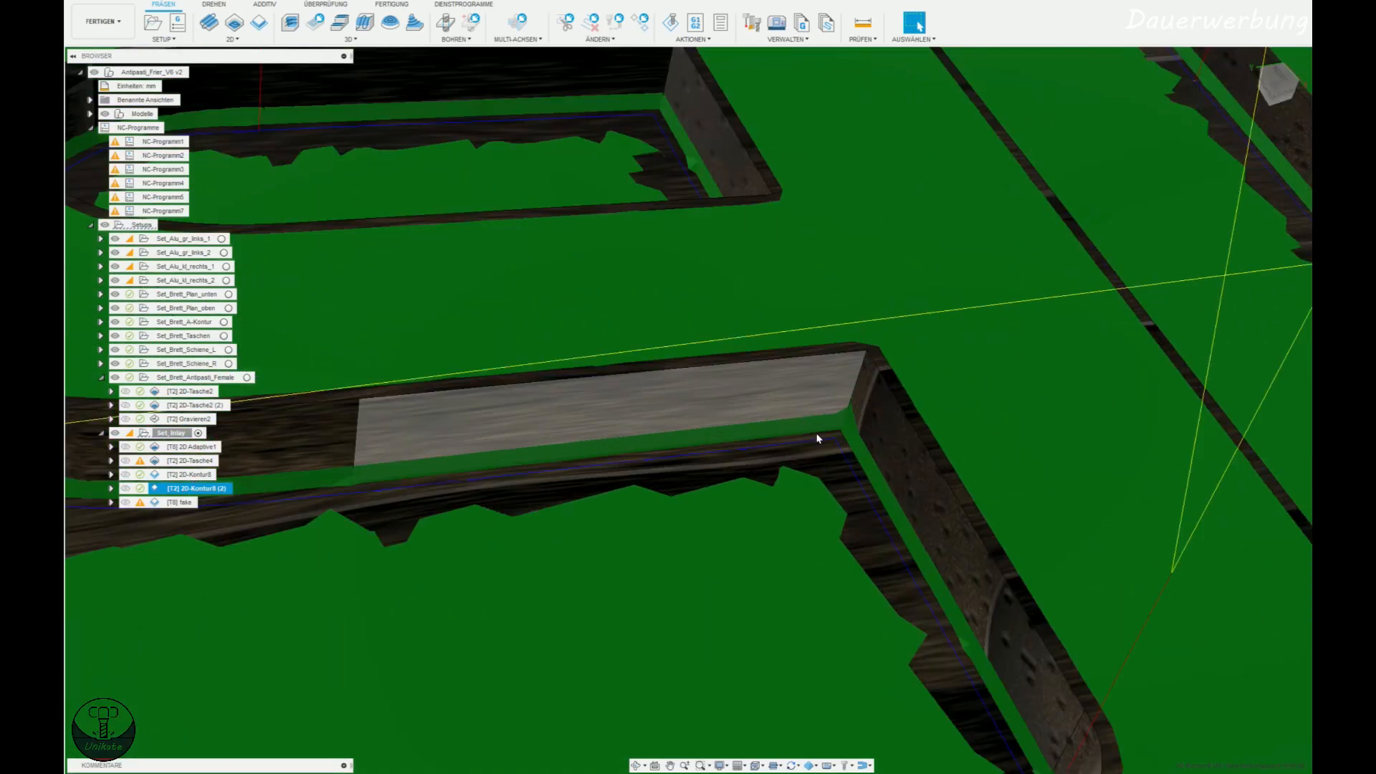
scroll(859, 421, "up", 5)
middle_click_drag(859, 421, 763, 436, "shift")
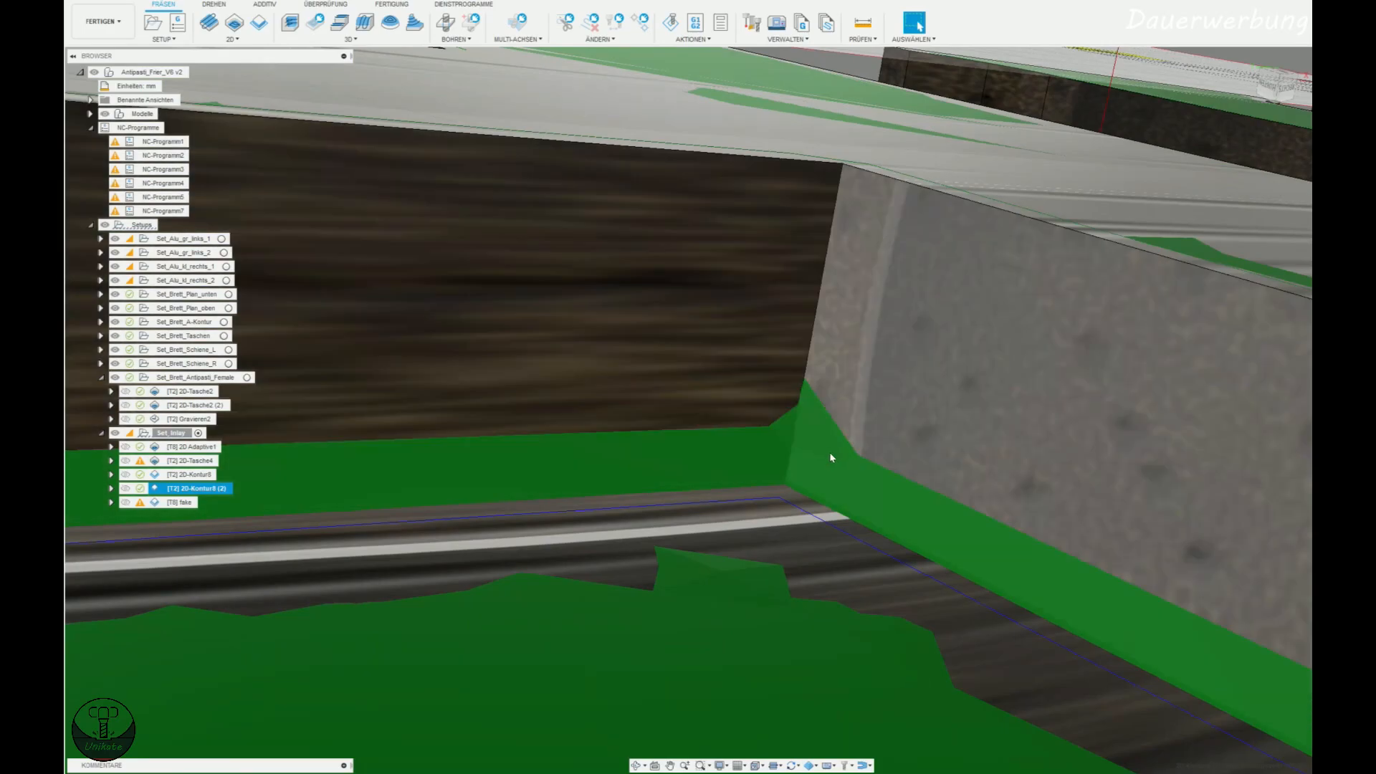
scroll(813, 438, "down", 10)
scroll(748, 456, "up", 10)
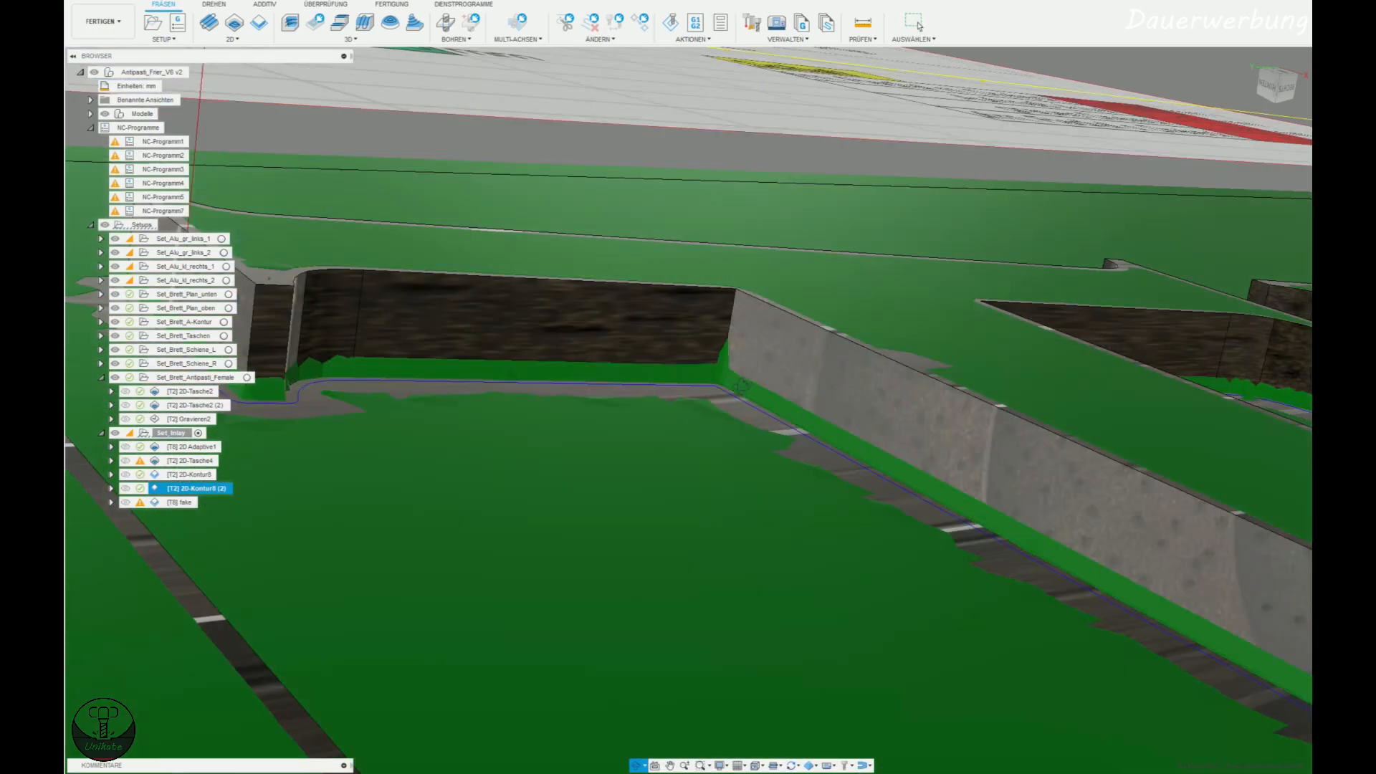
scroll(742, 385, "down", 8)
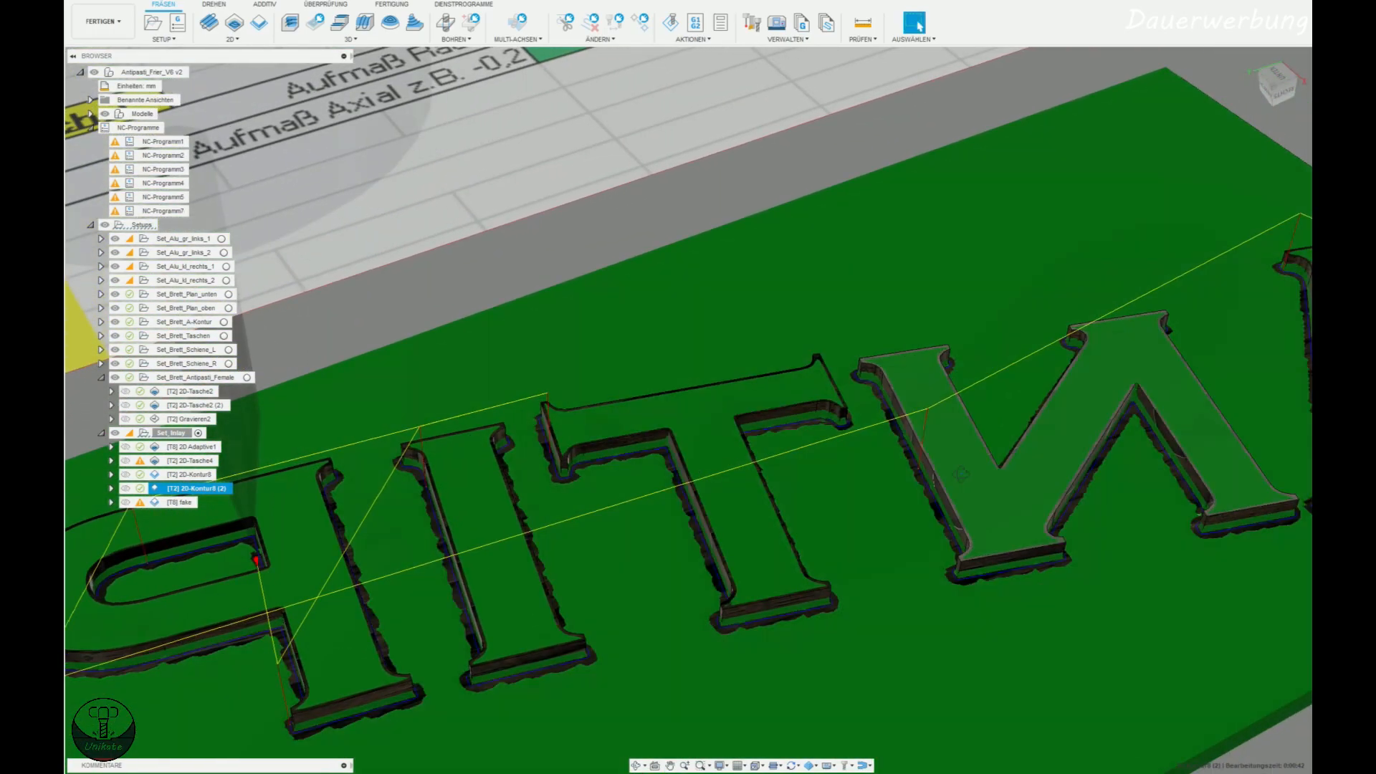
scroll(976, 528, "up", 12)
scroll(987, 463, "down", 10)
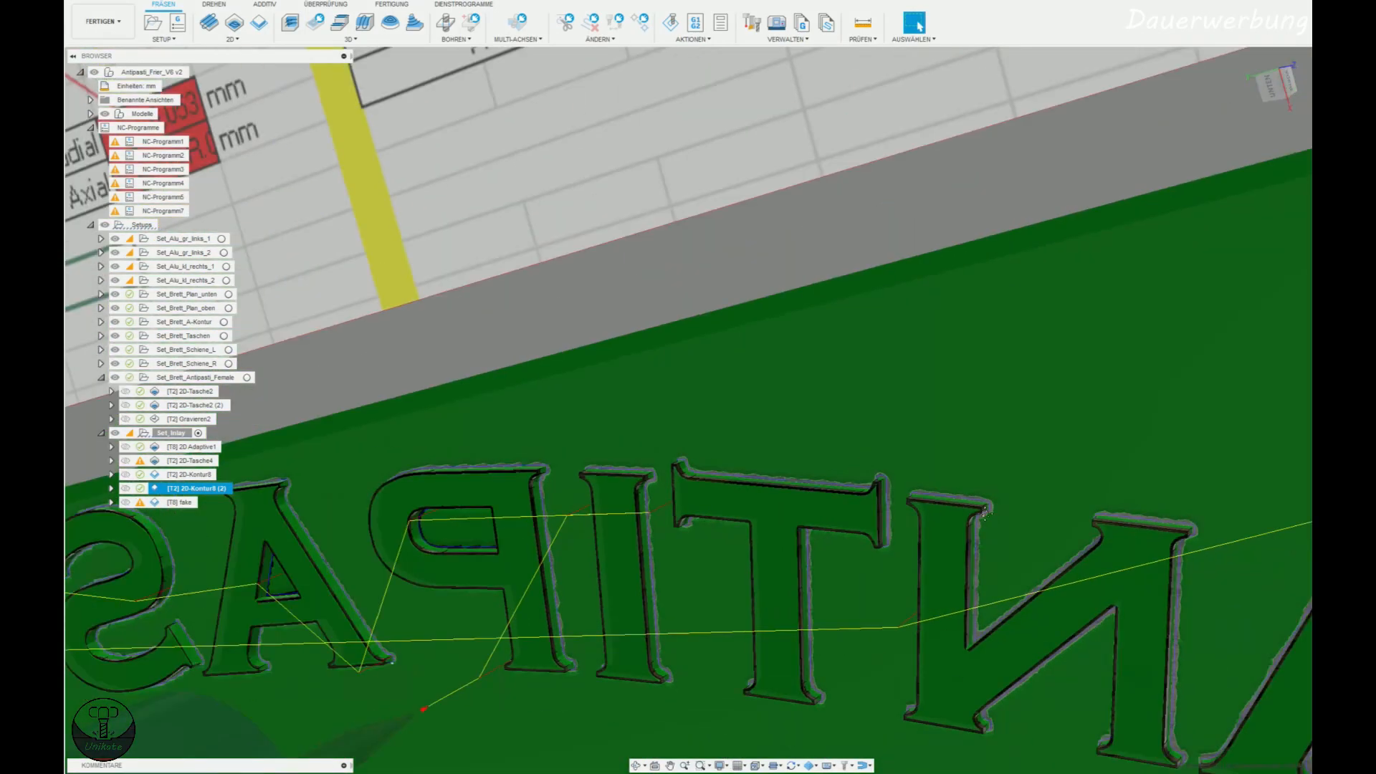
scroll(984, 511, "up", 10)
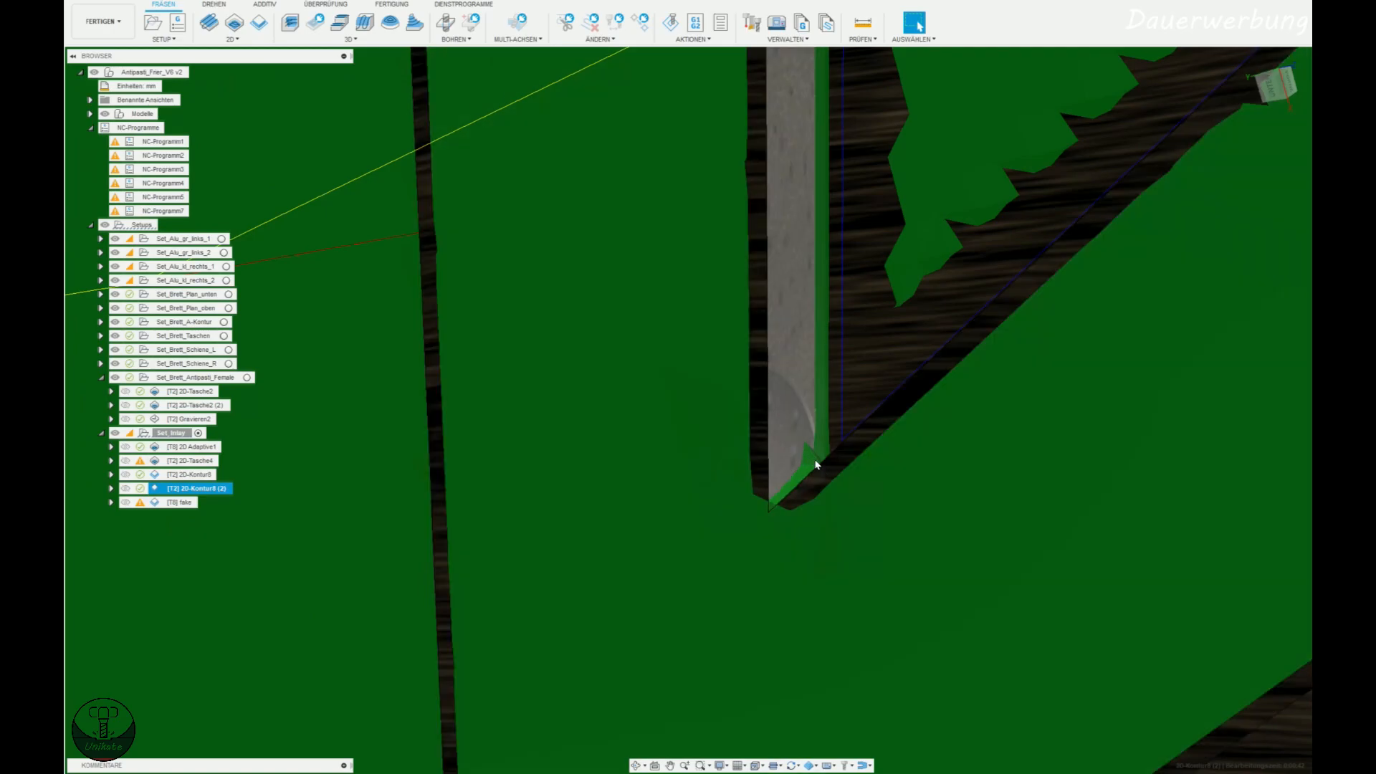
Move the duplicated contour operation ahead of the original contour in the inlay setup.
scroll(816, 464, "down", 12)
middle_click_drag(894, 552, 699, 453, "shift")
left_click_drag(192, 475, 201, 479)
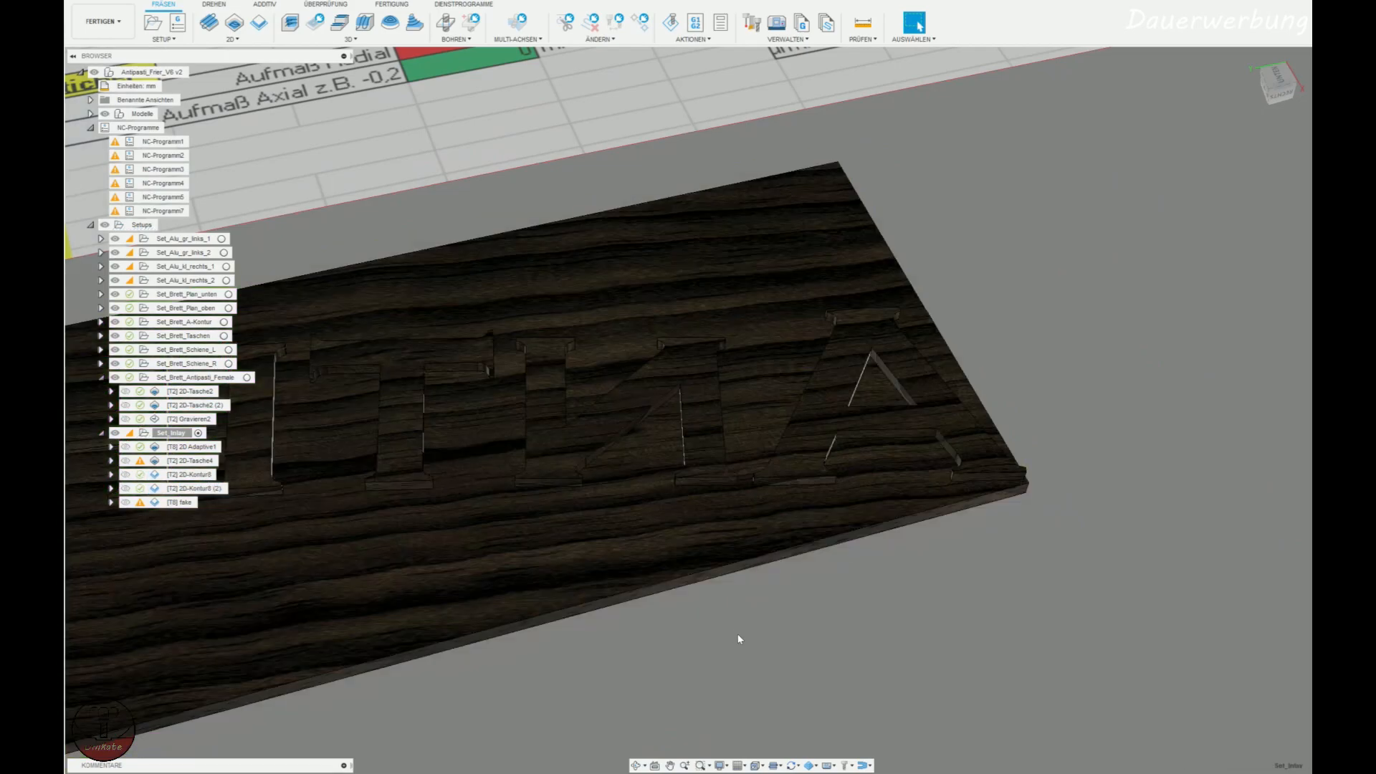
left_click_drag(189, 479, 190, 477)
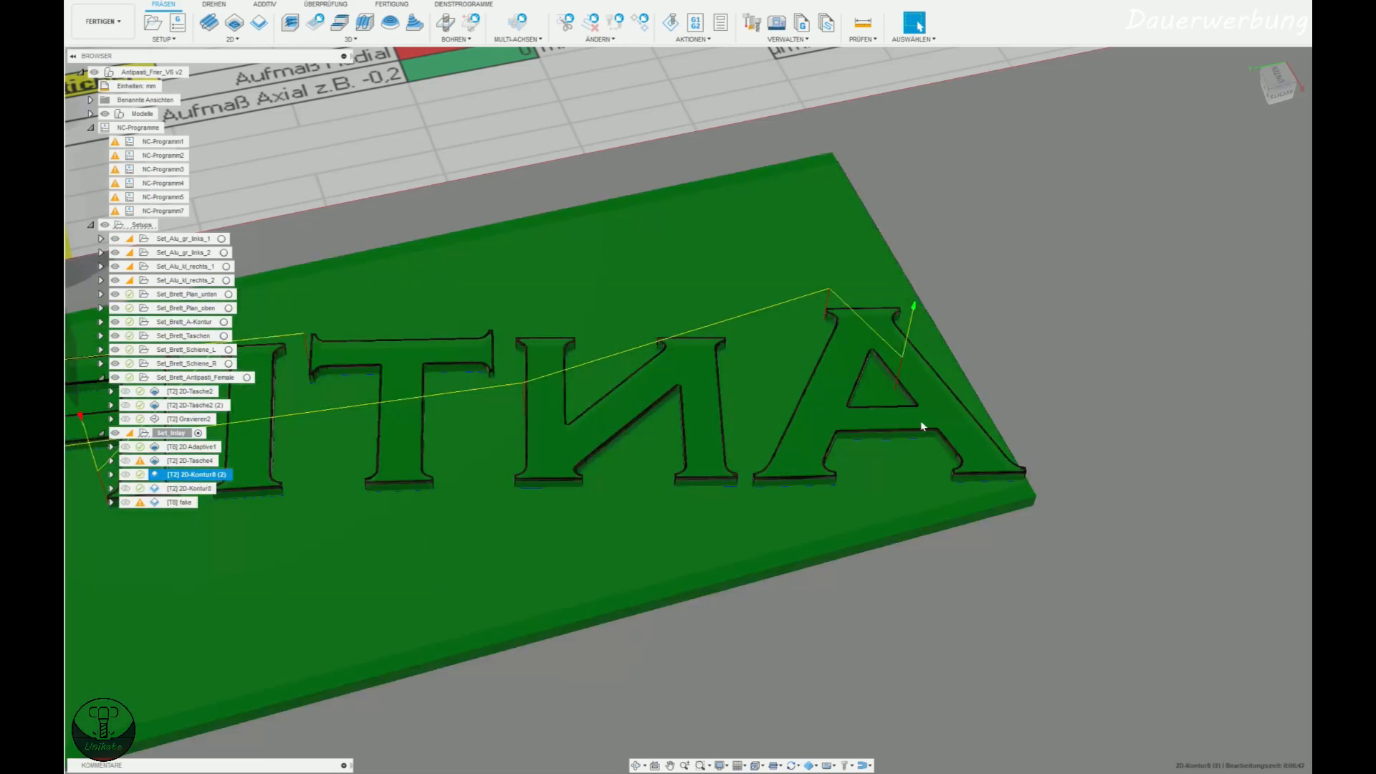
Examine the reordered contour copy's result around the letters N and A, including the sharp inner corner of the N.
scroll(920, 420, "up", 8)
scroll(562, 592, "up", 6)
scroll(567, 592, "down", 1)
middle_click_drag(567, 592, 575, 592, "shift")
scroll(575, 593, "down", 6)
middle_click_drag(429, 558, 647, 509)
middle_click_drag(433, 464, 569, 460)
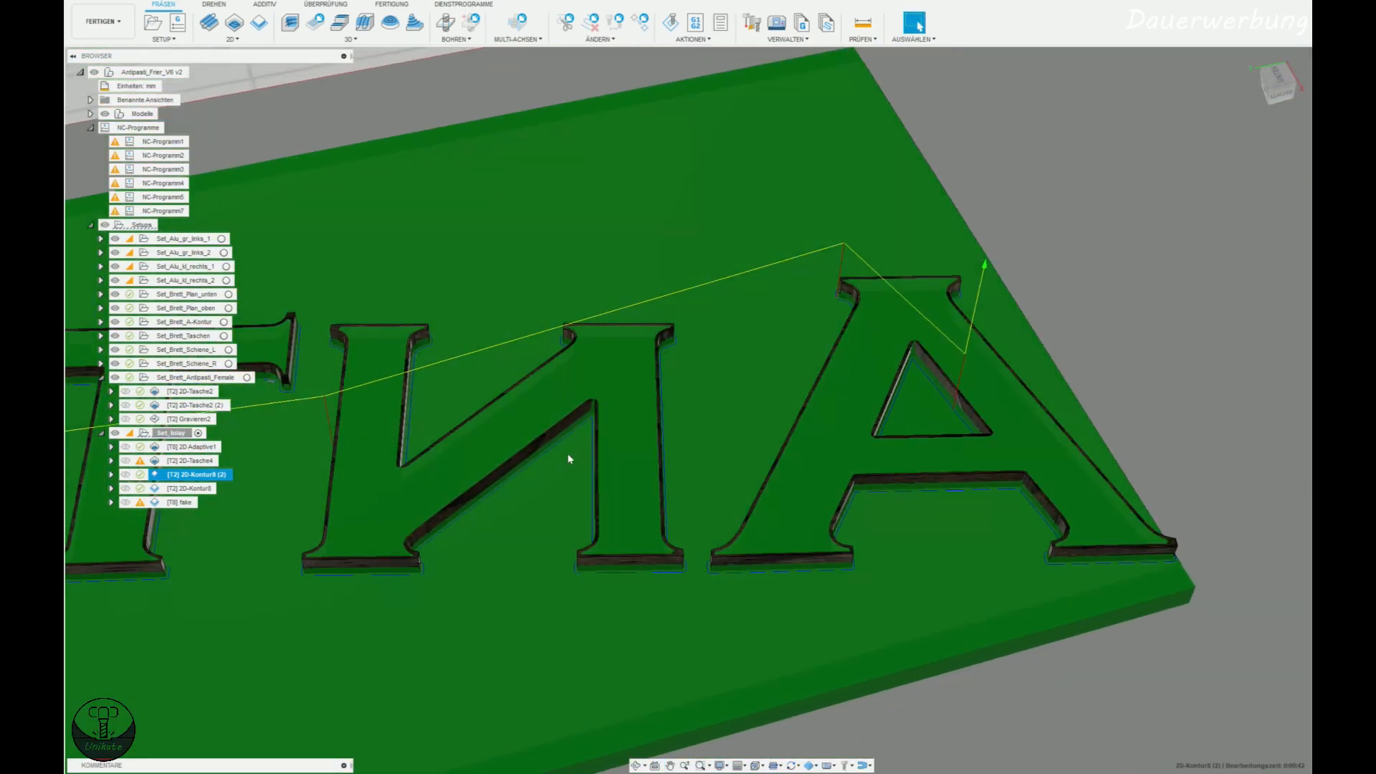
scroll(654, 387, "up", 10)
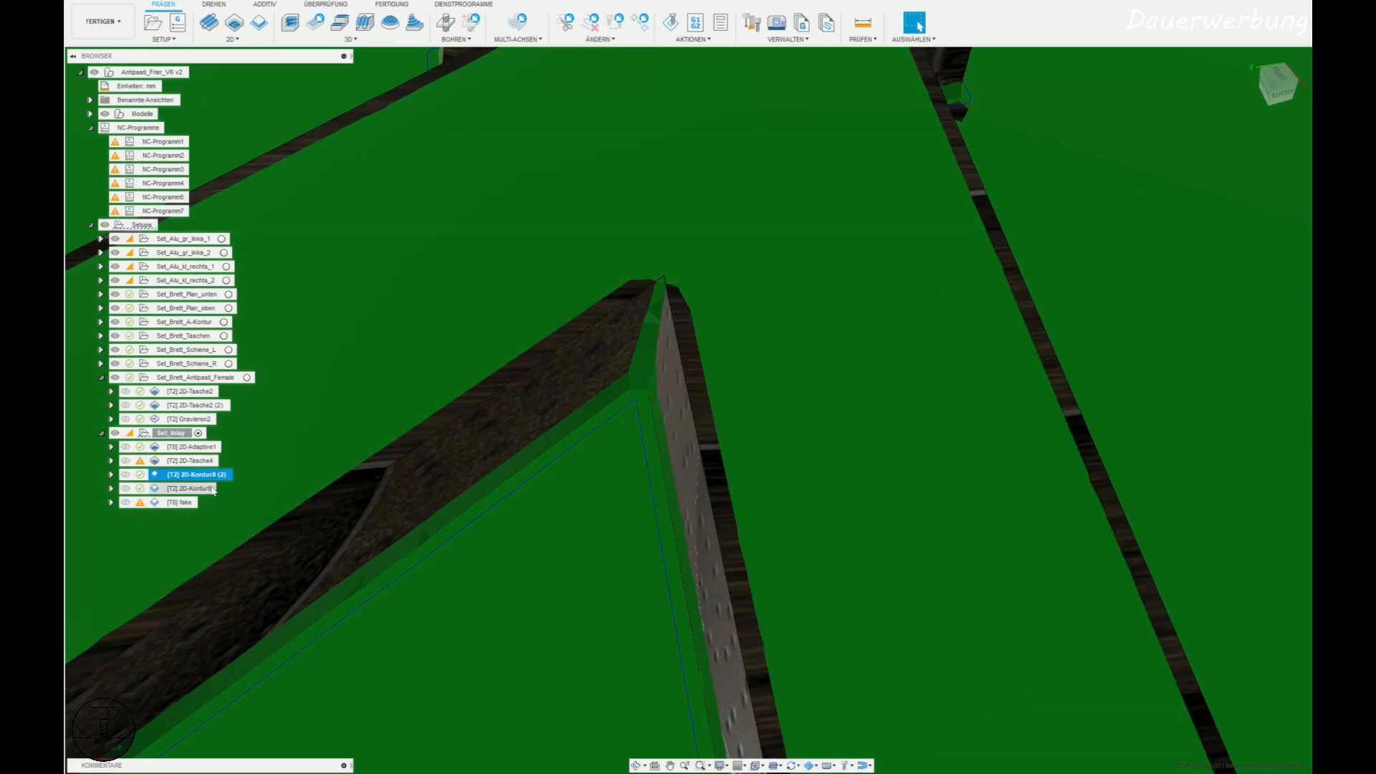
Switch to the Excel calculator and set the axial Stichel offset in cell E36 to -0.4.
key("alt+Tab")
left_click(256, 579)
type("0,")
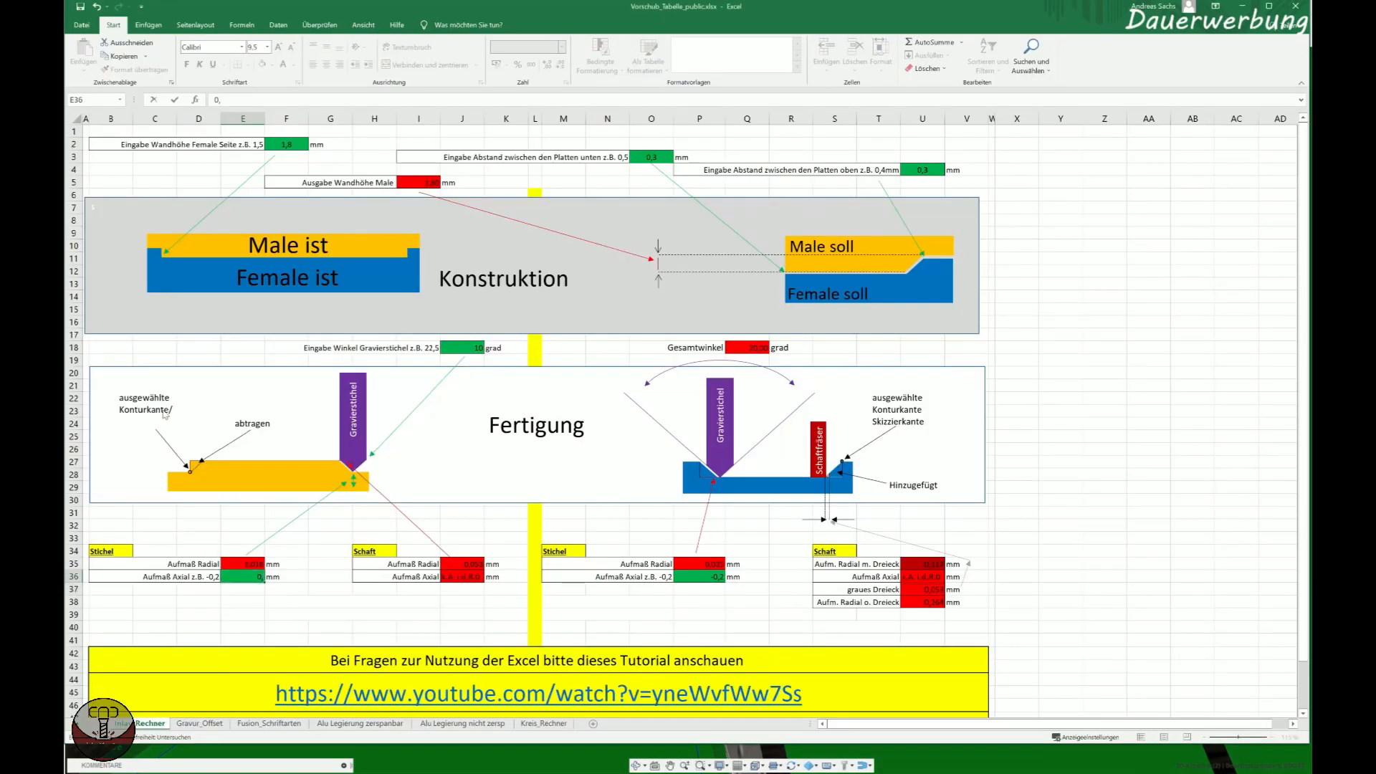
type("4")
left_click(262, 600)
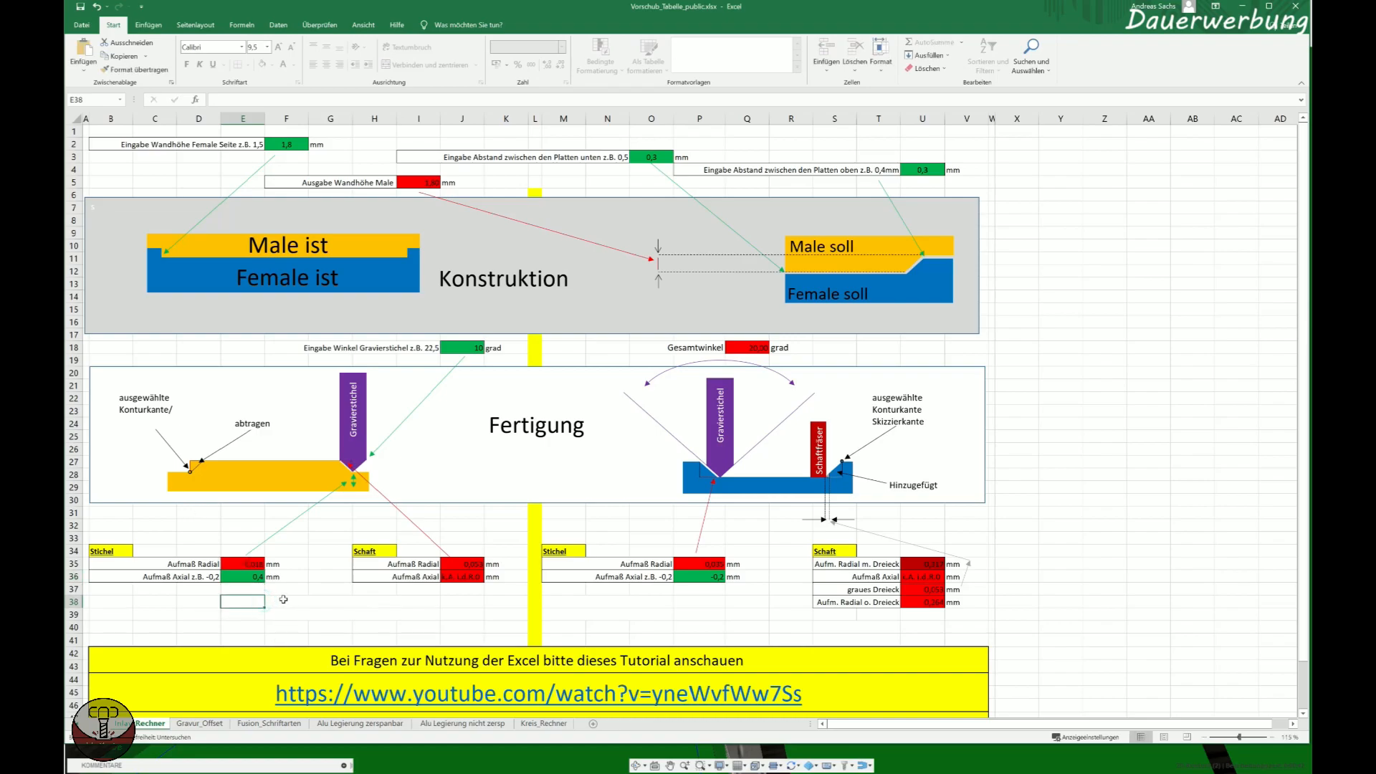
left_click(246, 582)
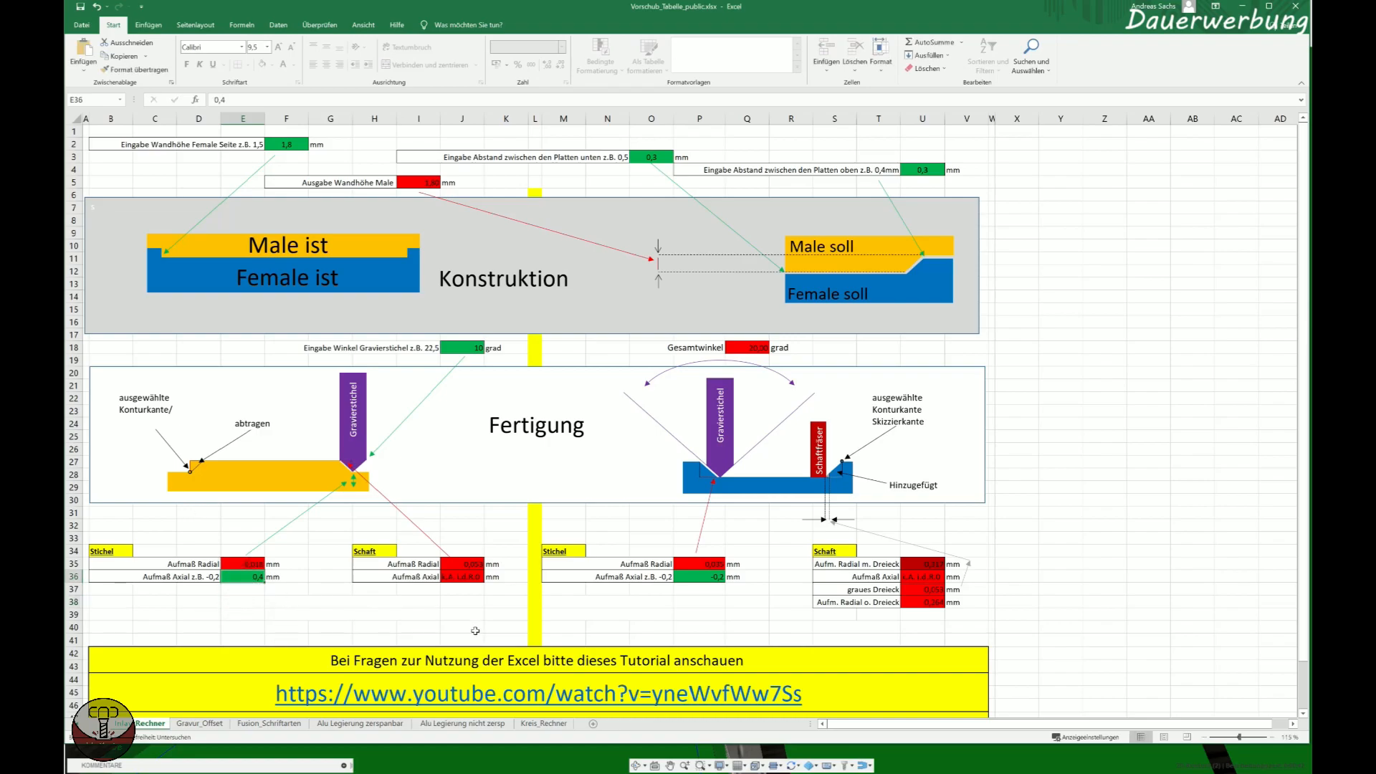
type("-0,4")
key("Return")
left_click(430, 628)
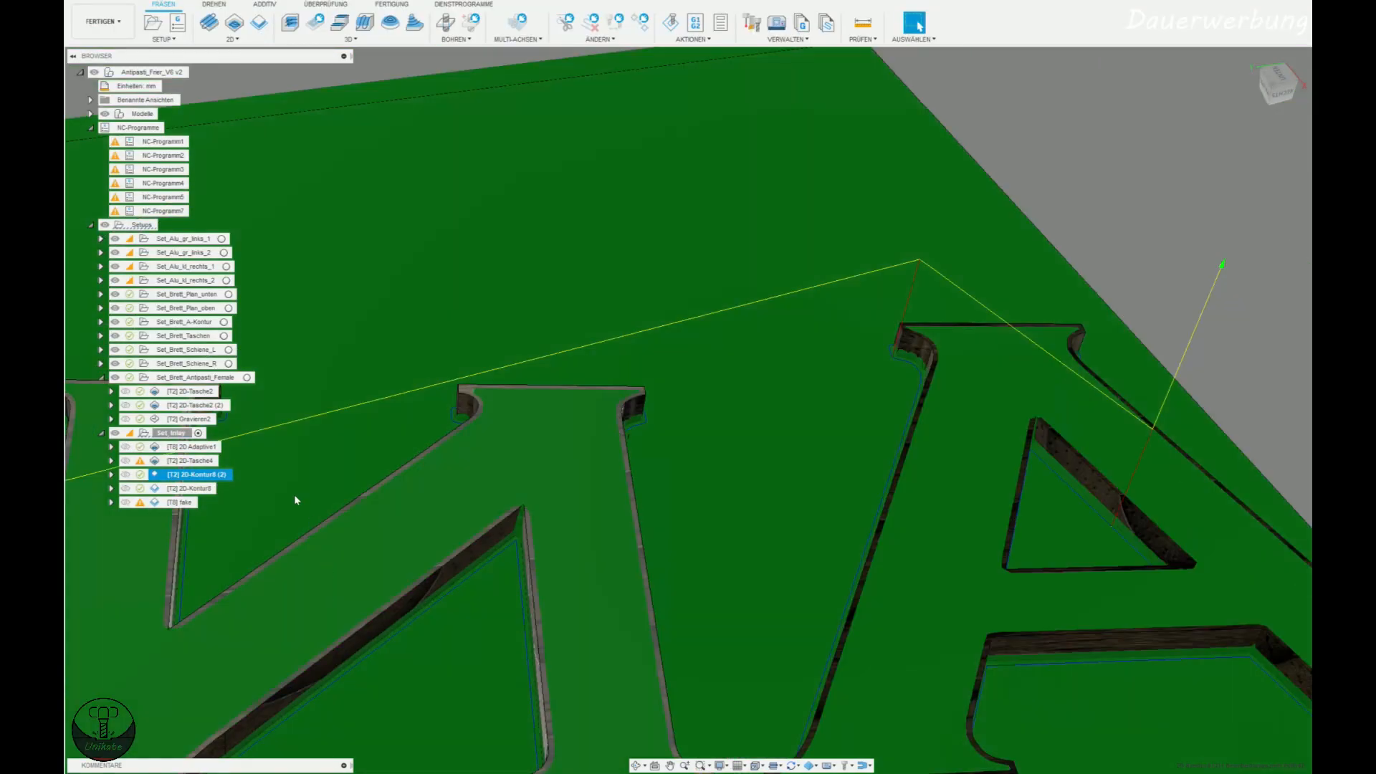
In Fusion 360, set the original contour's axial stock to leave to -0.4 mm and its radial stock to the calculator's radial Stichel offset.
double_click(183, 475)
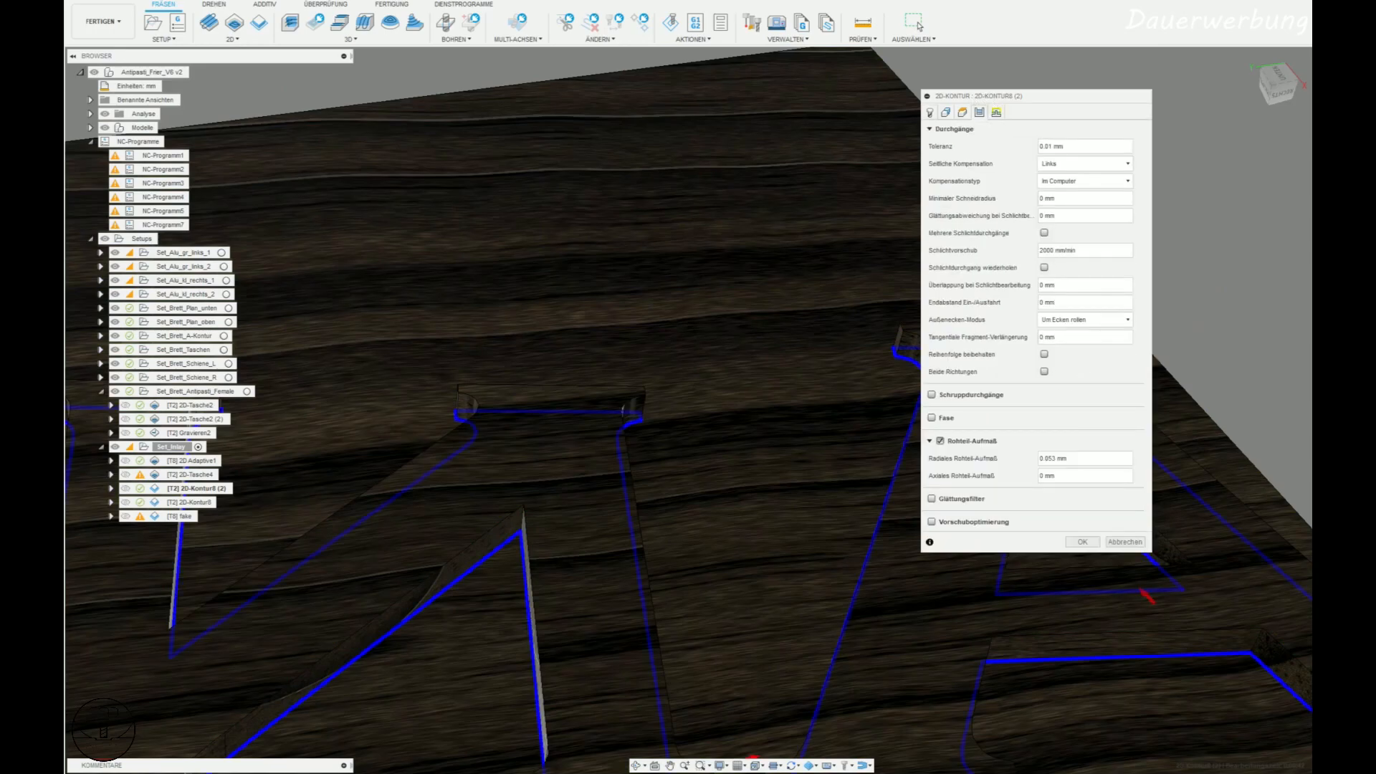
left_click(1083, 542)
double_click(185, 488)
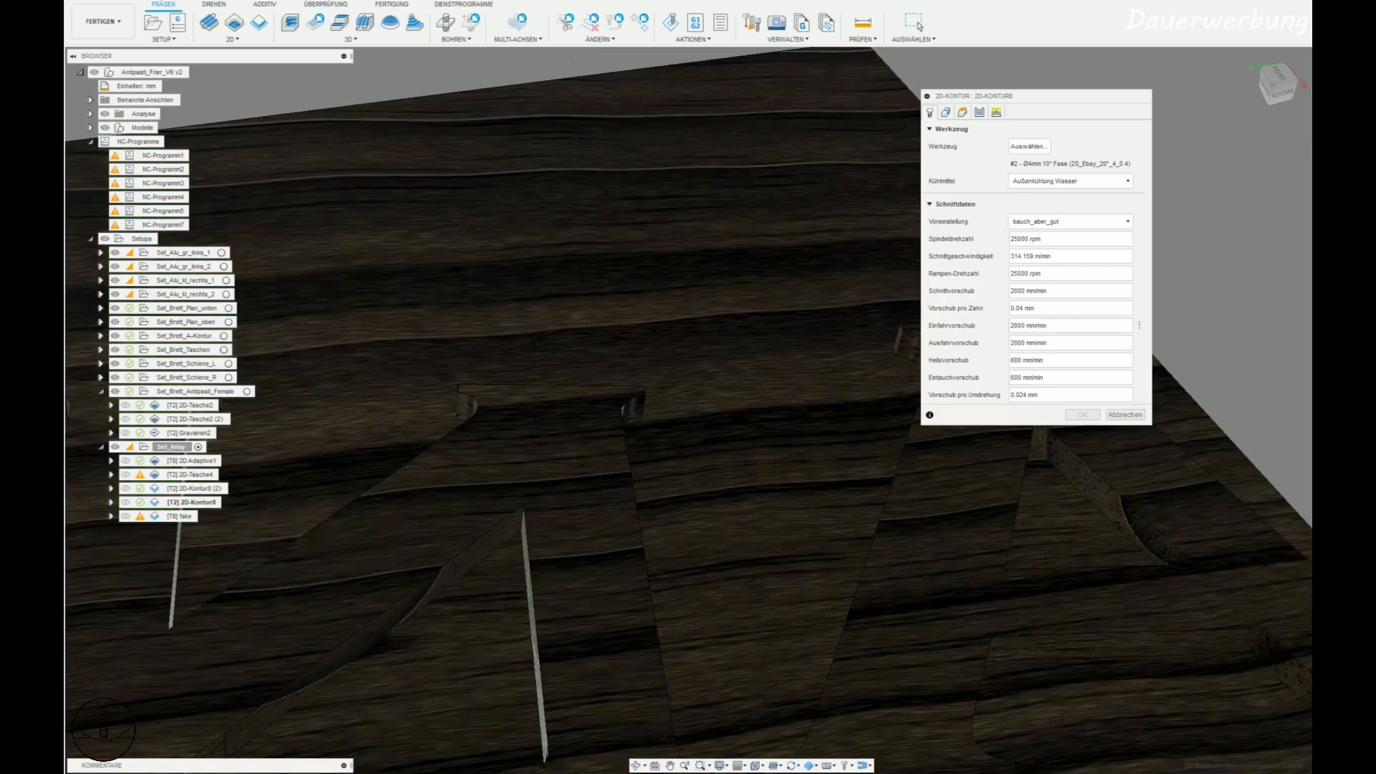
left_click(980, 113)
left_click_drag(1071, 477, 955, 476)
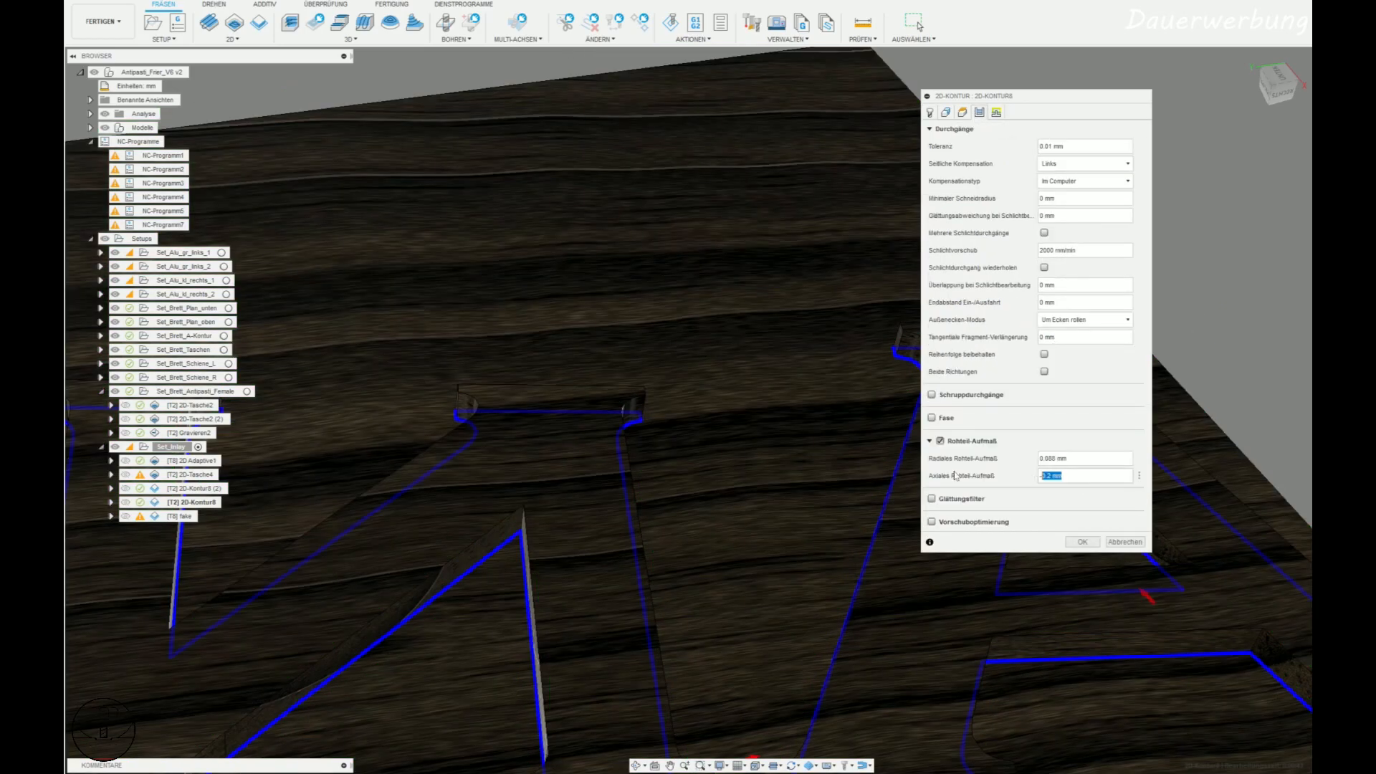
type("-")
key("alt+Tab")
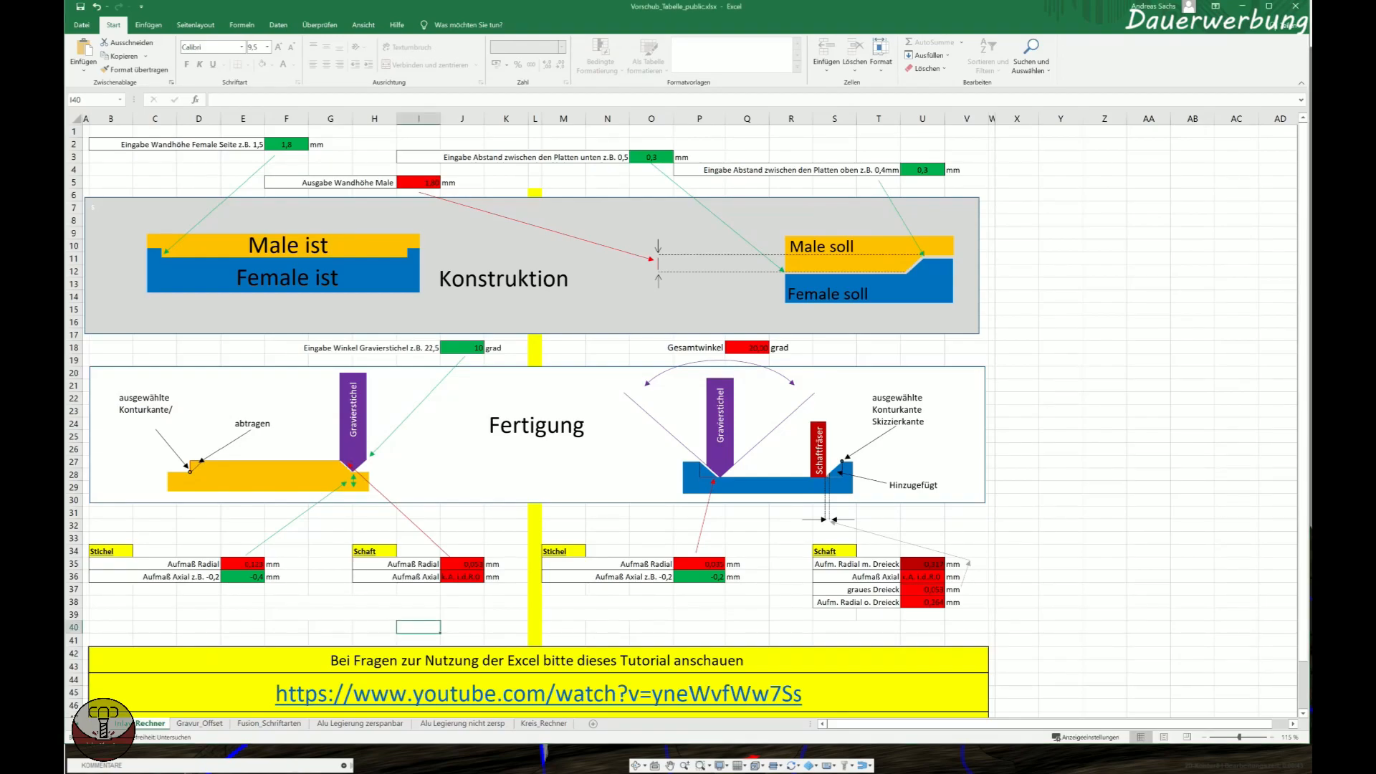
key("alt+Tab")
key("ctrl+a")
type("0")
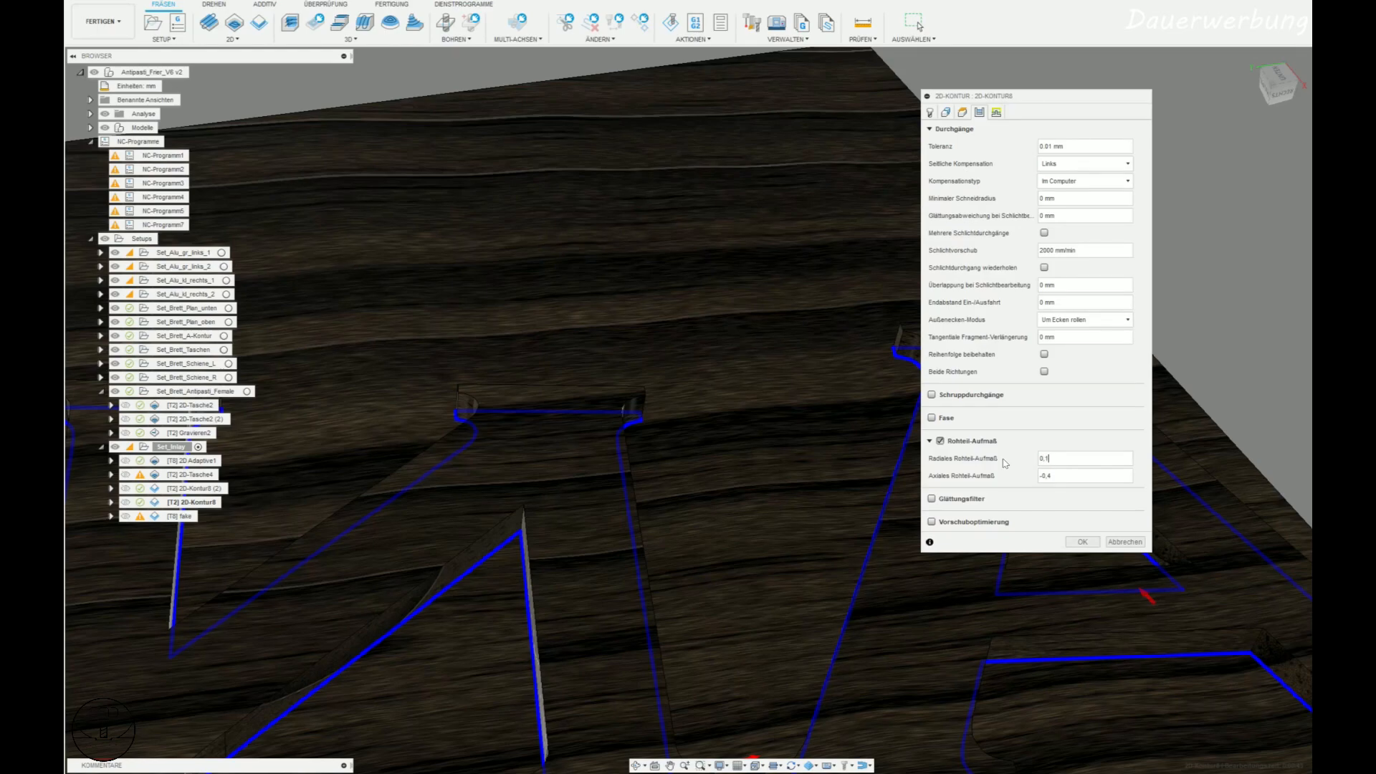
key("Return")
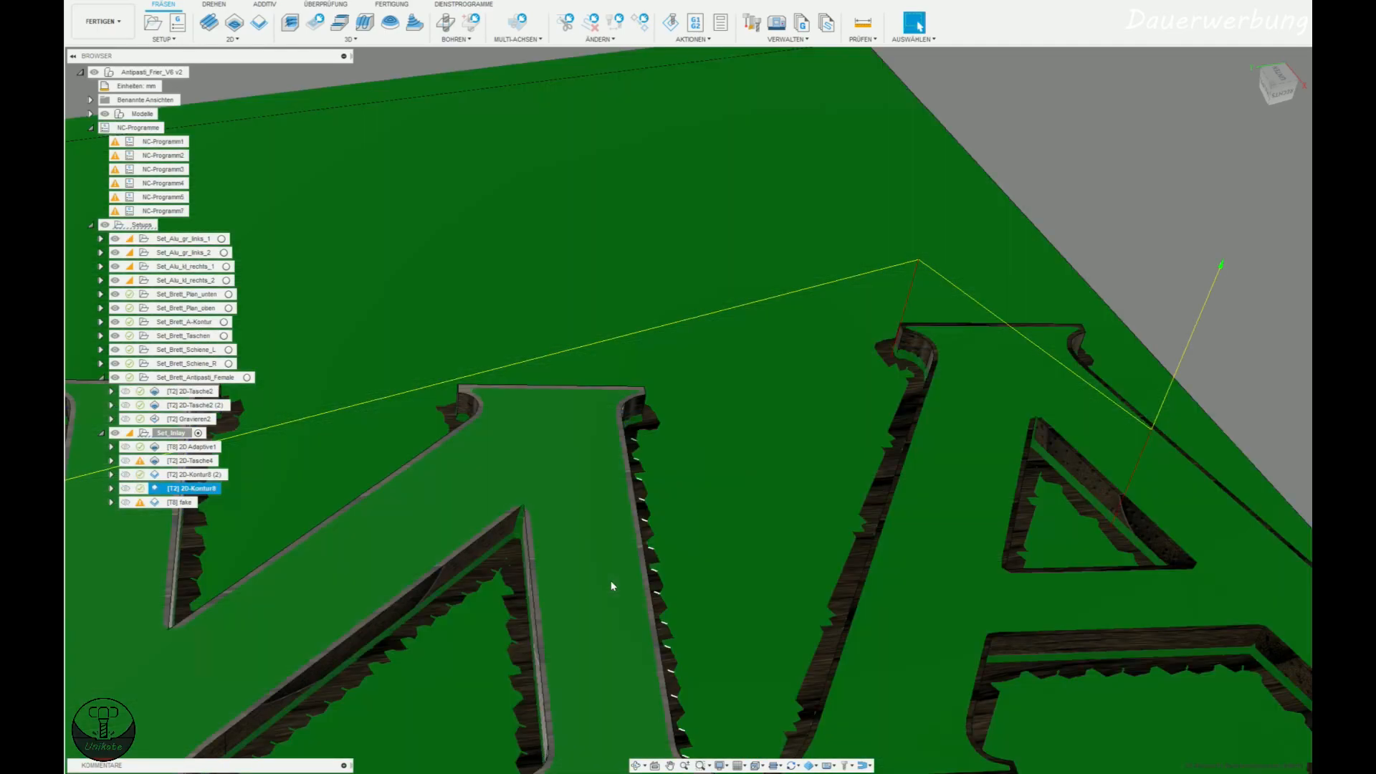
Hide the models and examine the machined stock around the letter A for the original contour operation.
scroll(611, 583, "down", 4)
middle_click_drag(611, 663, 594, 595)
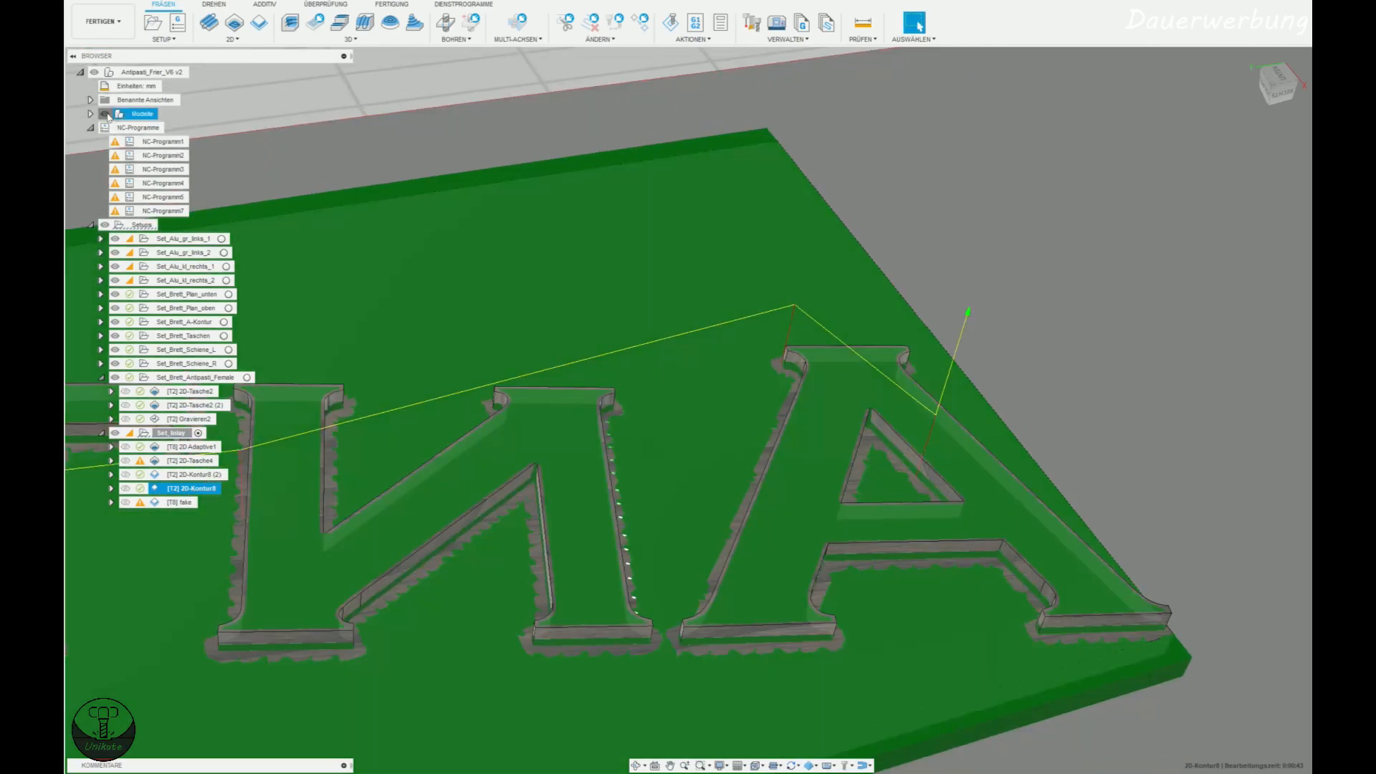
left_click(105, 114)
scroll(819, 512, "up", 5)
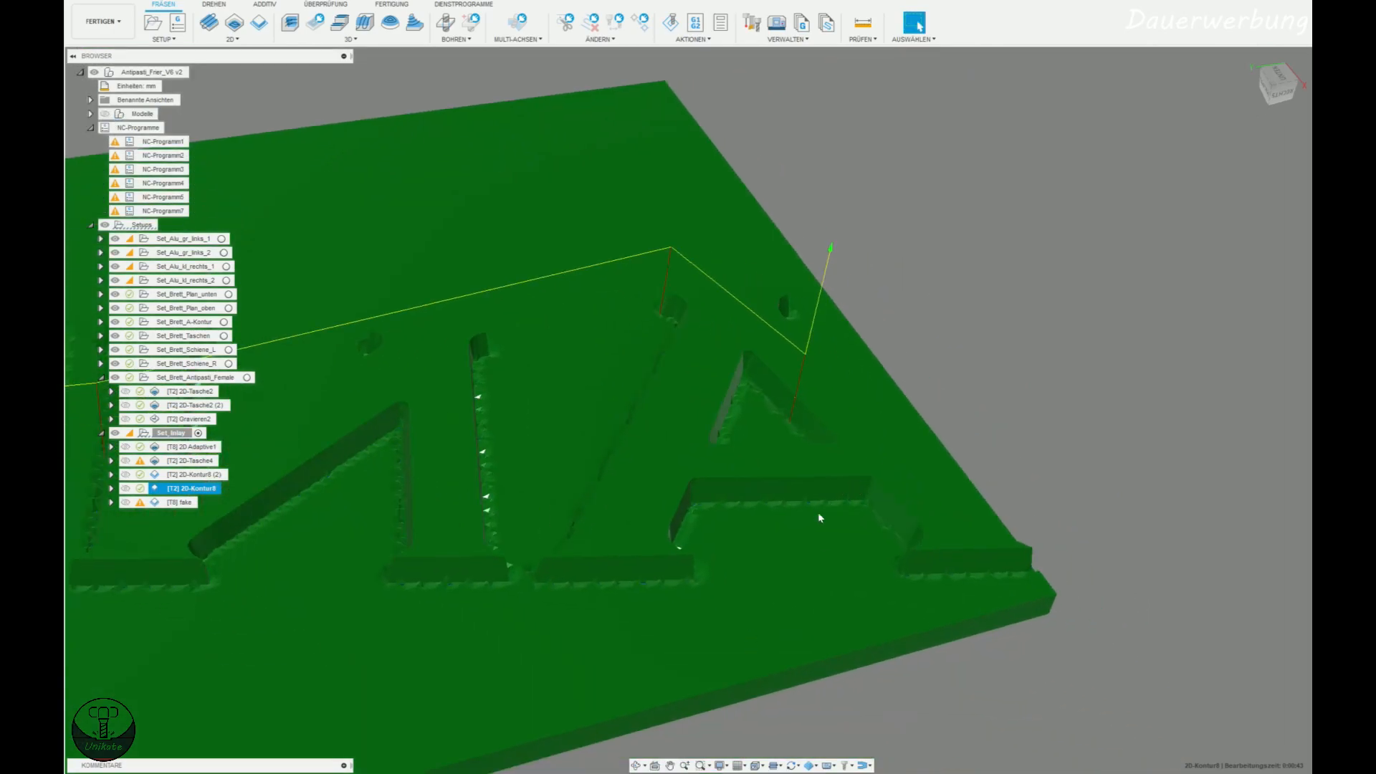
scroll(825, 527, "up", 3)
scroll(842, 517, "up", 3)
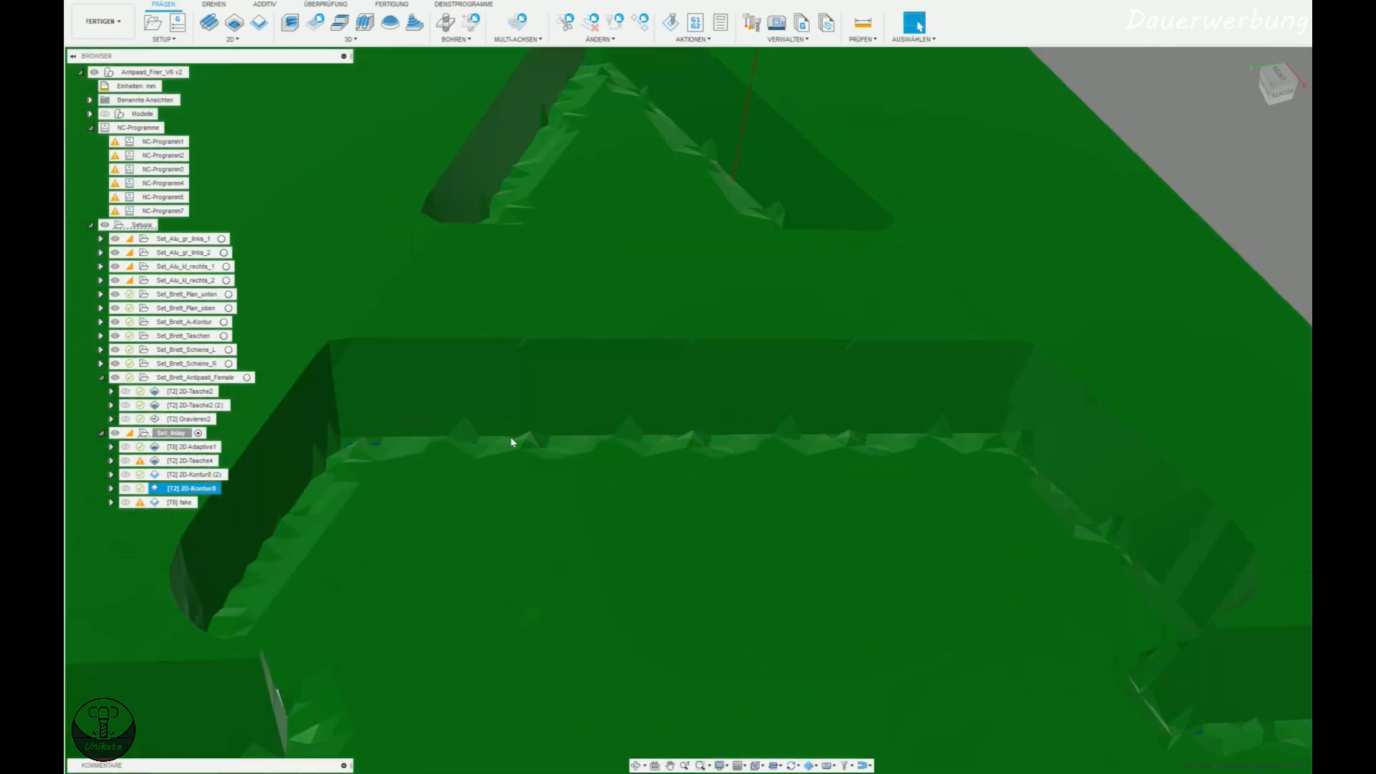
scroll(711, 255, "down", 2)
Simulate the original contour operation and inspect the machined walls and corners of the inlay letters.
left_click(671, 23)
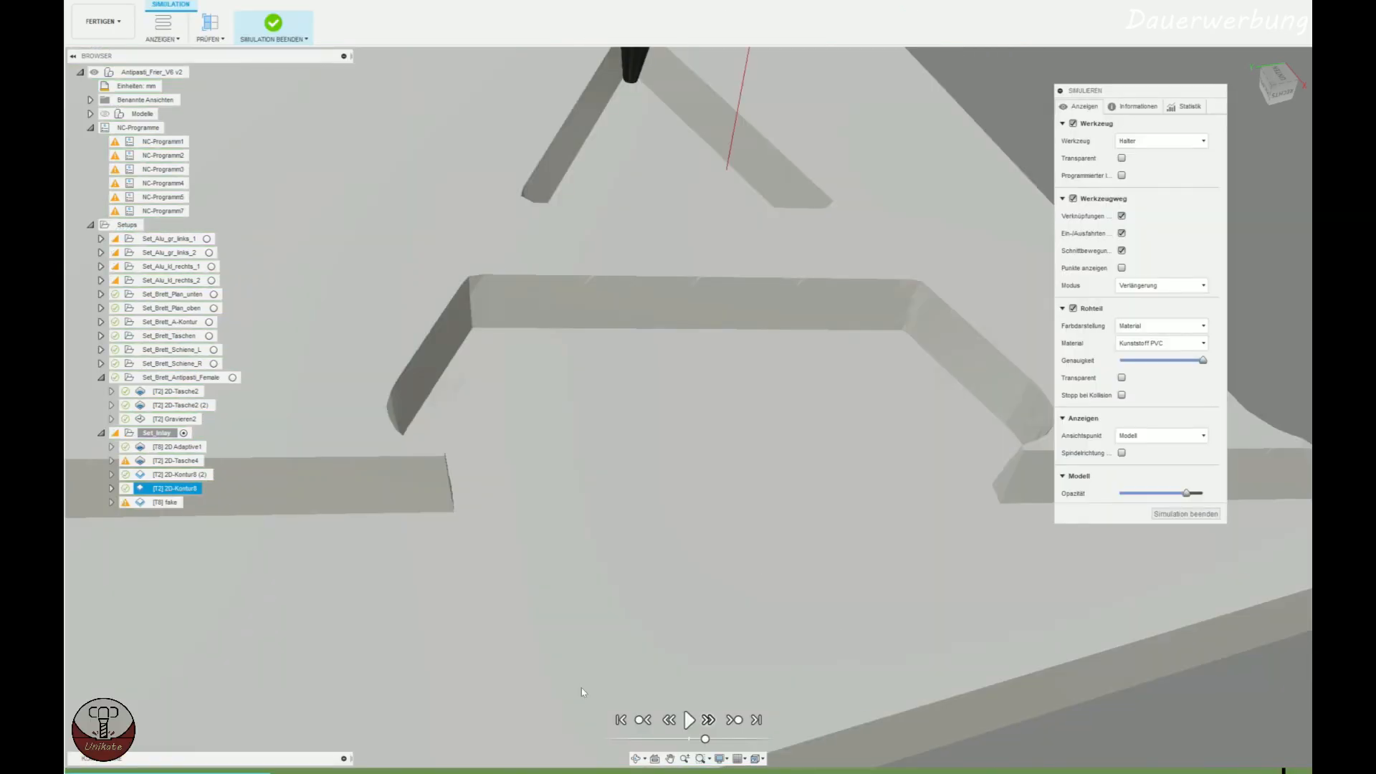
scroll(555, 456, "down", 5)
middle_click_drag(404, 496, 673, 474)
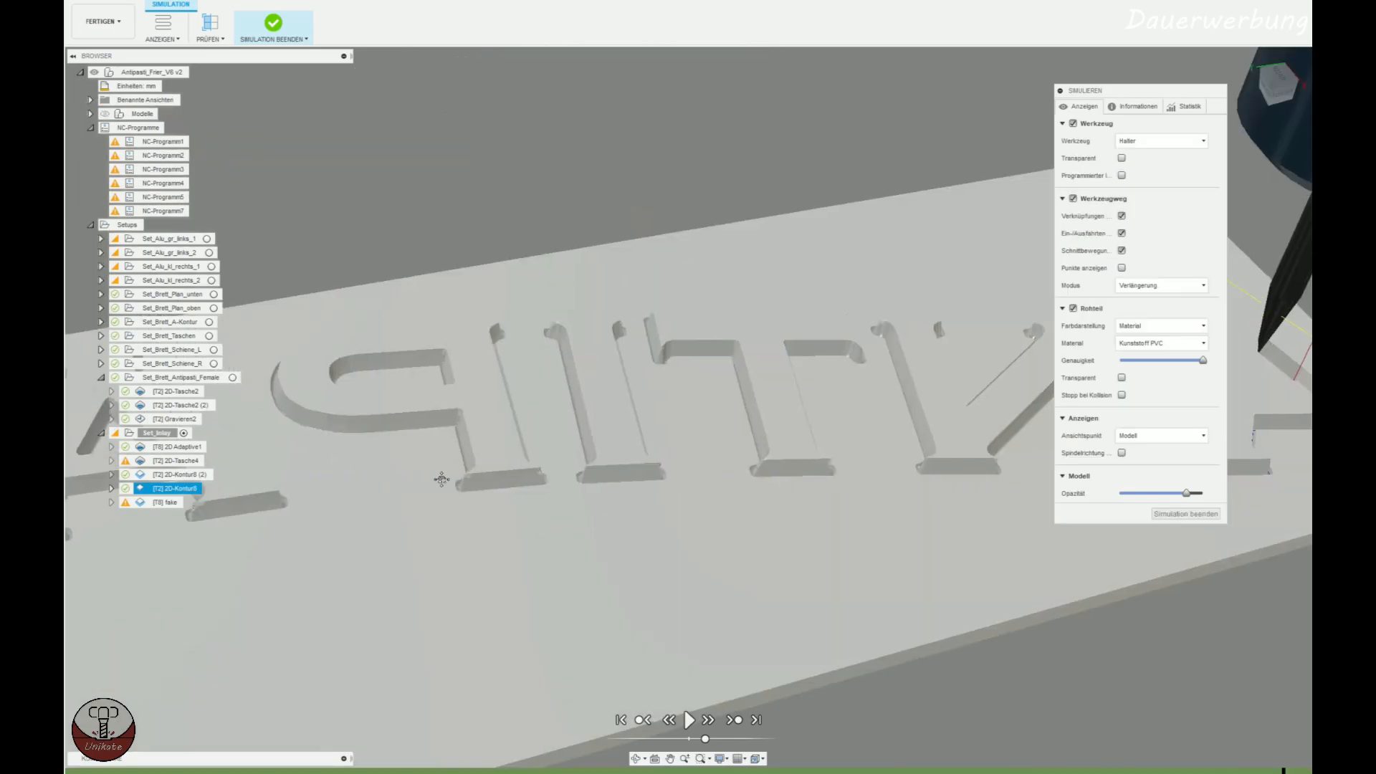
middle_click_drag(440, 476, 639, 629)
scroll(639, 629, "up", 5)
middle_click_drag(741, 425, 681, 620)
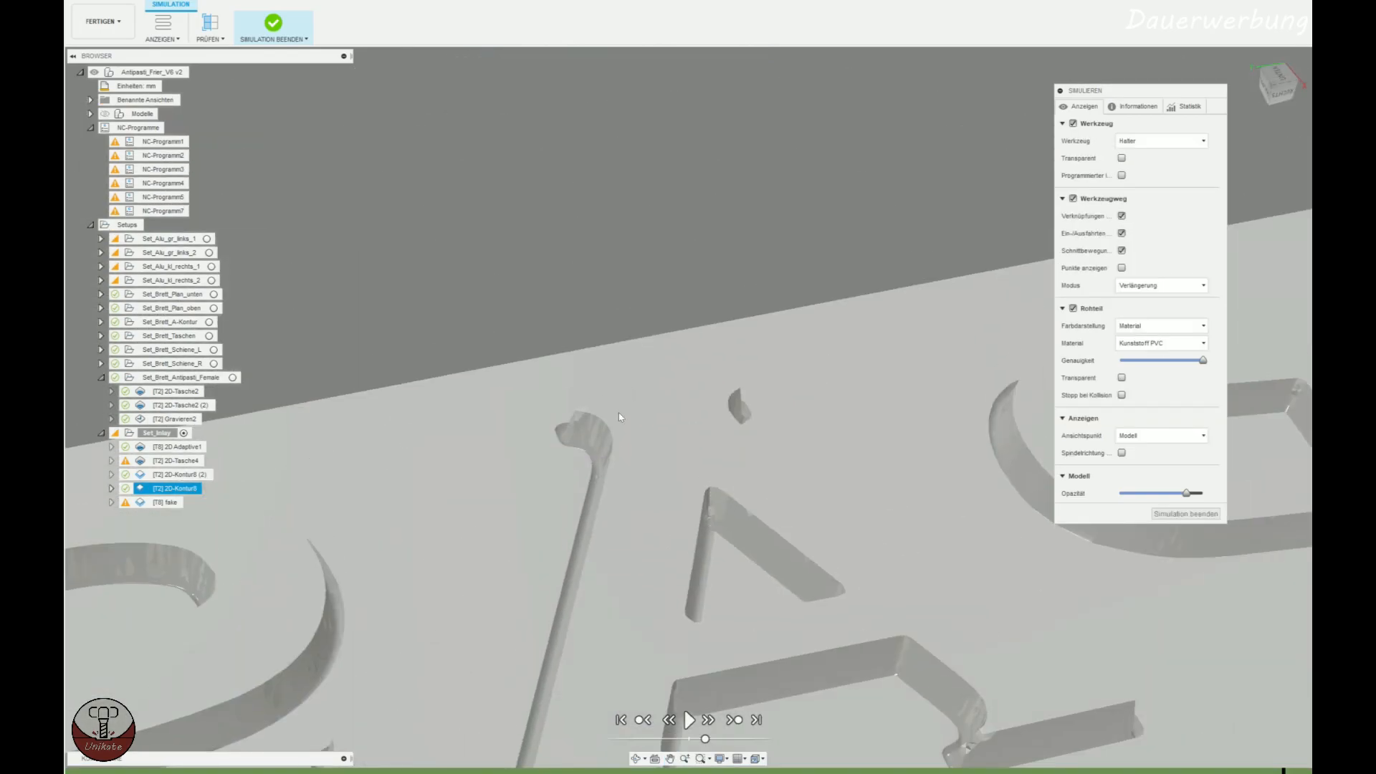
middle_click_drag(534, 480, 614, 465, "shift")
middle_click_drag(618, 546, 528, 433)
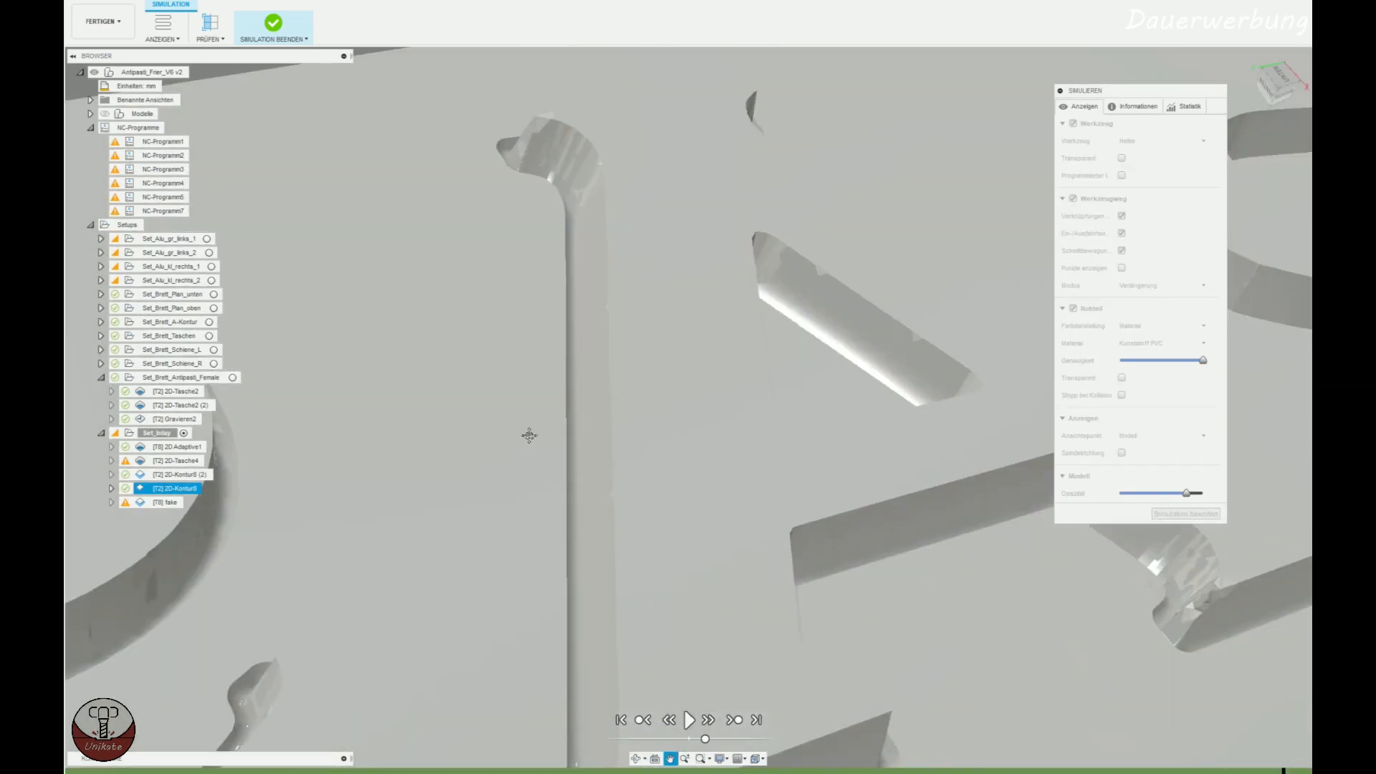
Examine the simulated walls and inner corners of the letter A next to the S in the inlay.
scroll(531, 442, "up", 5)
scroll(737, 575, "down", 4)
middle_click_drag(738, 575, 624, 559)
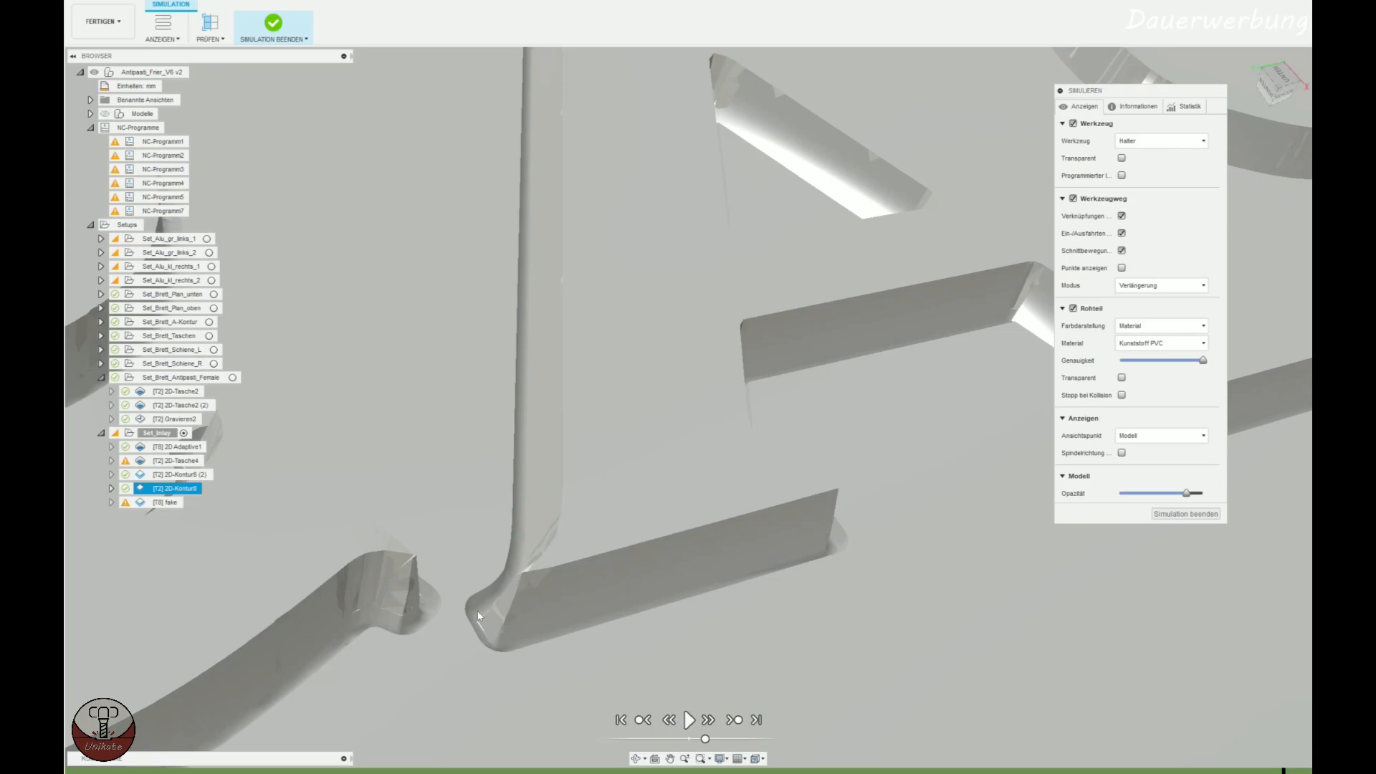
middle_click_drag(1040, 462, 645, 574)
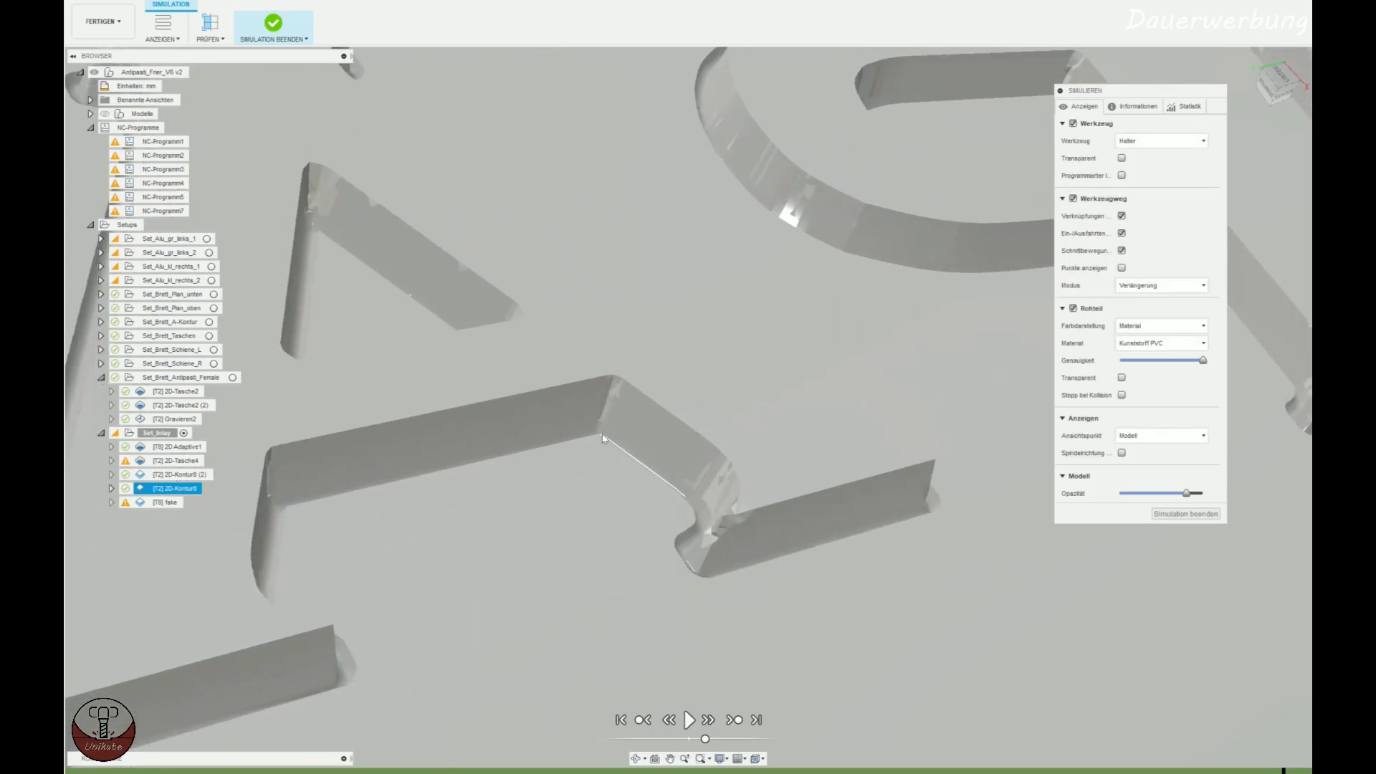
scroll(598, 433, "up", 5)
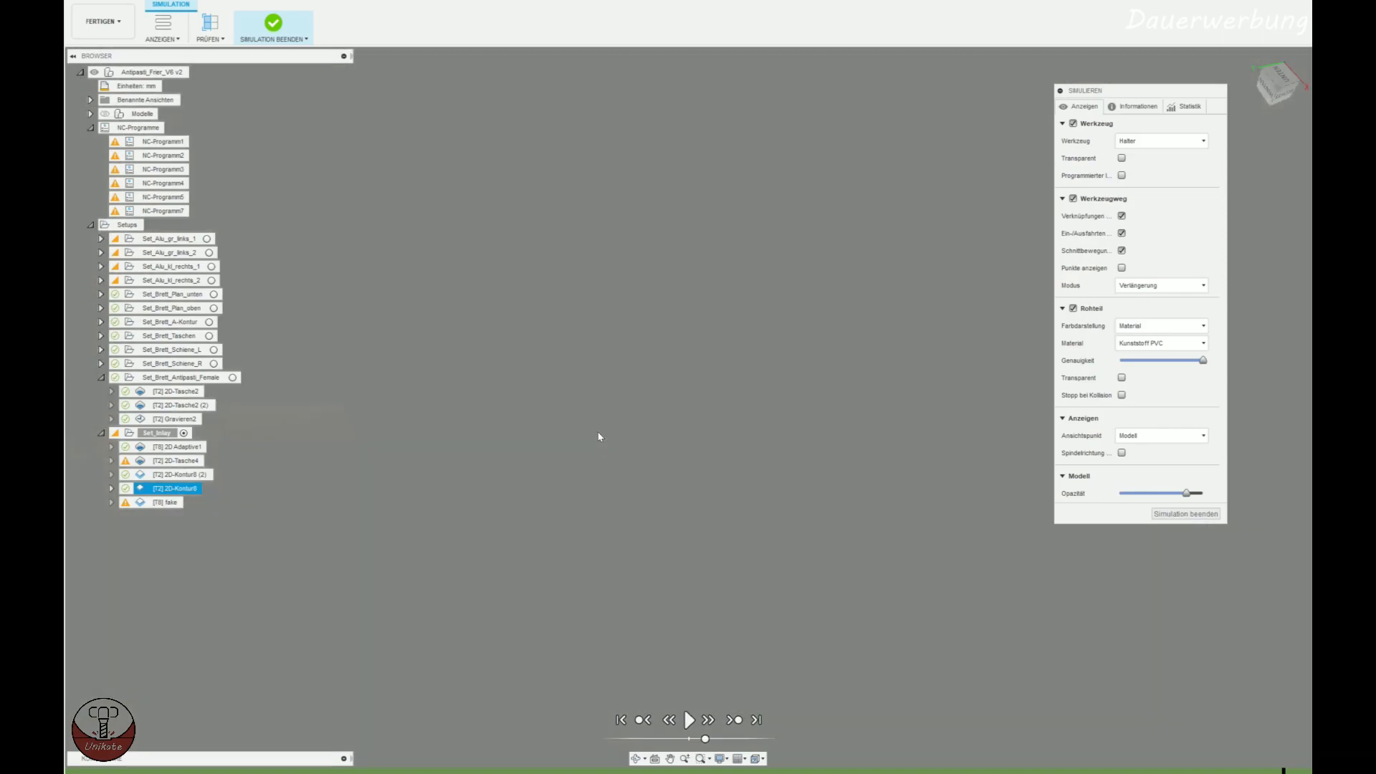
scroll(599, 433, "down", 1)
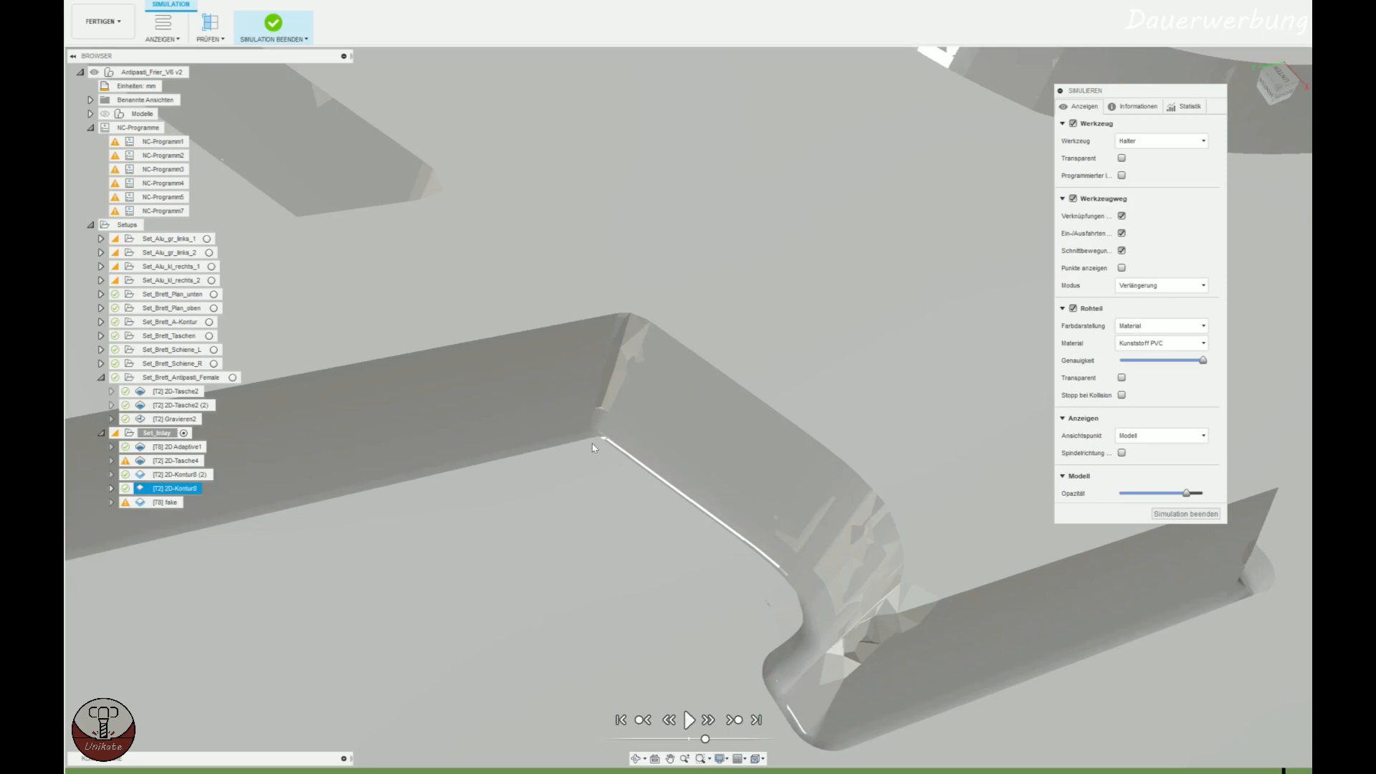
scroll(594, 444, "down", 4)
Inspect the sharp corner where the diagonal of the letter N meets its upright, including the adjacent serifs.
middle_click_drag(924, 287, 565, 443)
middle_click_drag(848, 516, 575, 467)
scroll(660, 365, "up", 1)
scroll(630, 369, "up", 3)
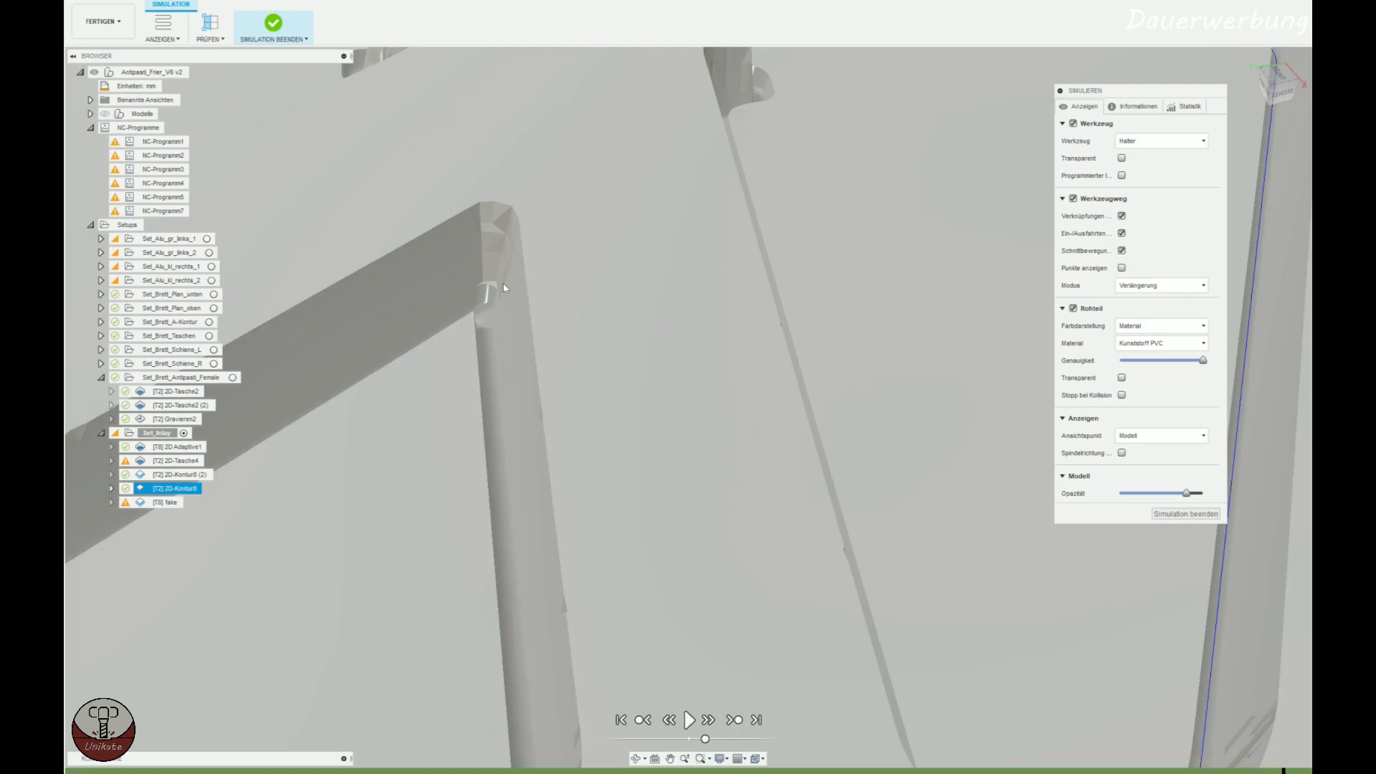
scroll(504, 288, "down", 3)
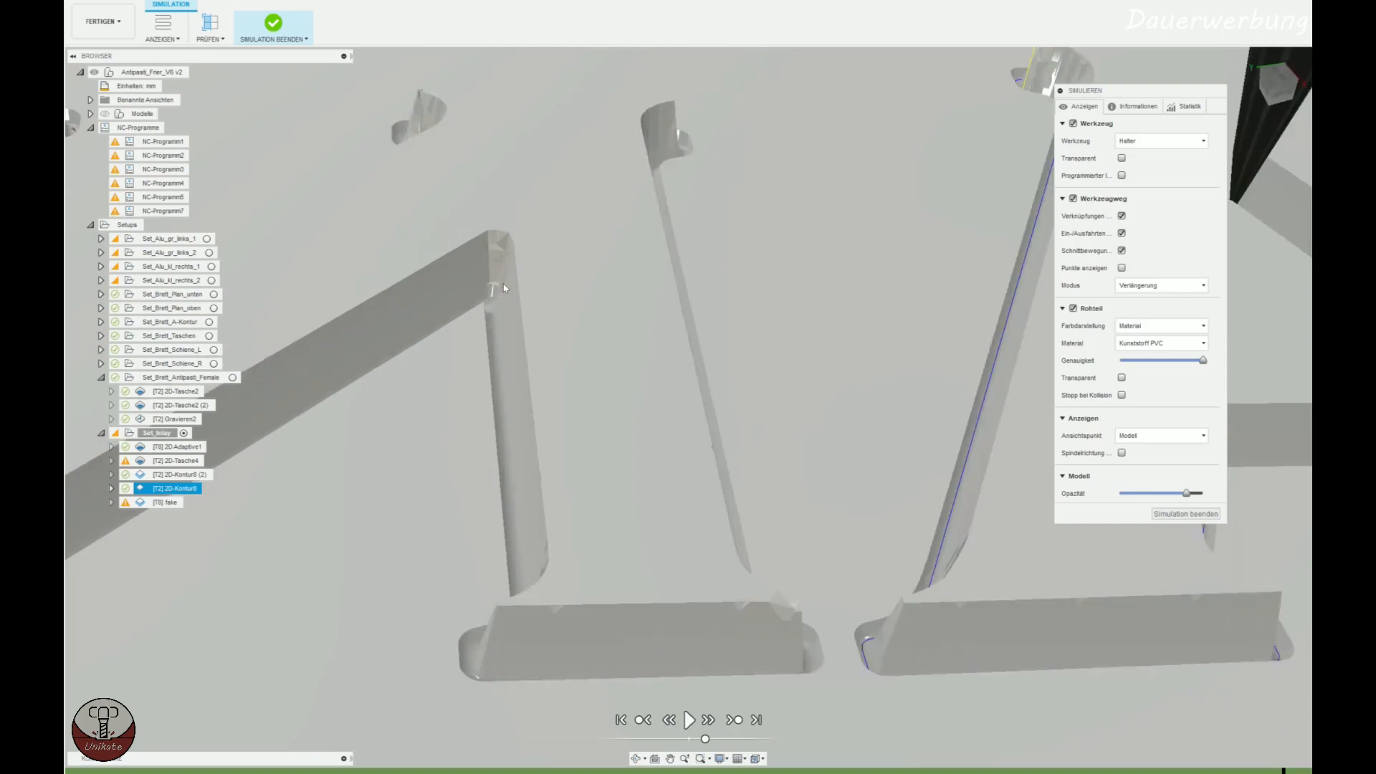
scroll(504, 288, "down", 8)
middle_click_drag(558, 368, 584, 395, "shift")
scroll(584, 394, "down", 3)
middle_click_drag(562, 511, 953, 393)
Switch to the Excel calculator to compare the axial and radial Stichel offsets of both parts, and return to the Fusion 360 simulation.
left_click(271, 770)
left_click(242, 580)
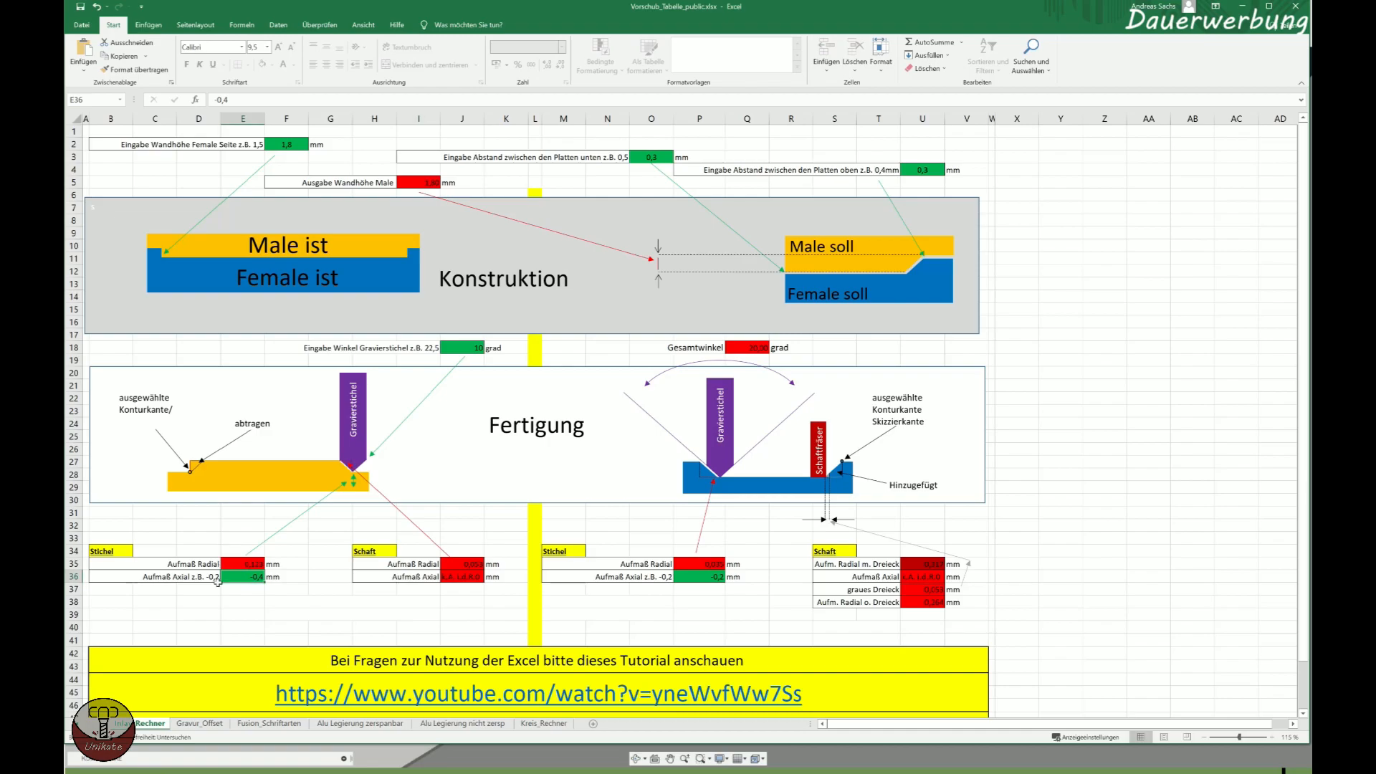
left_click(706, 577)
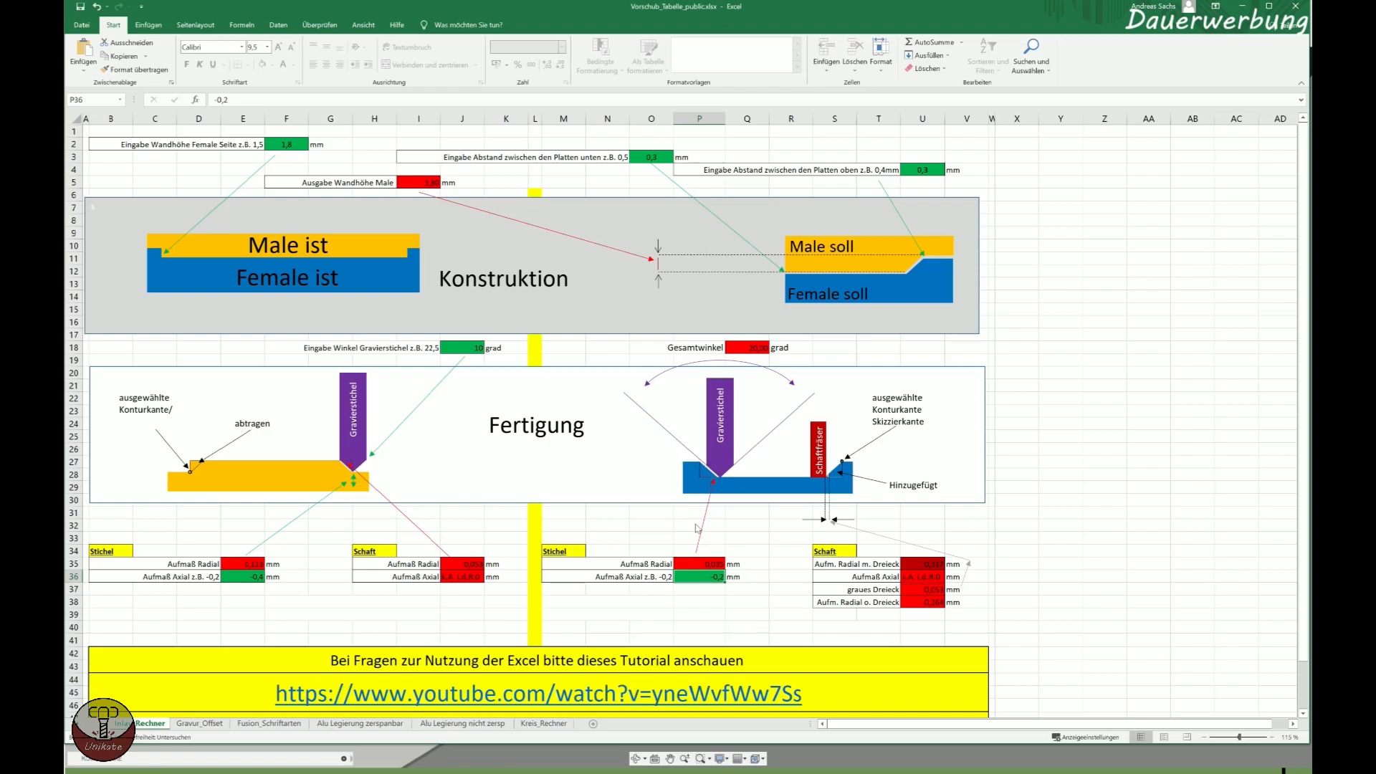
left_click(635, 565)
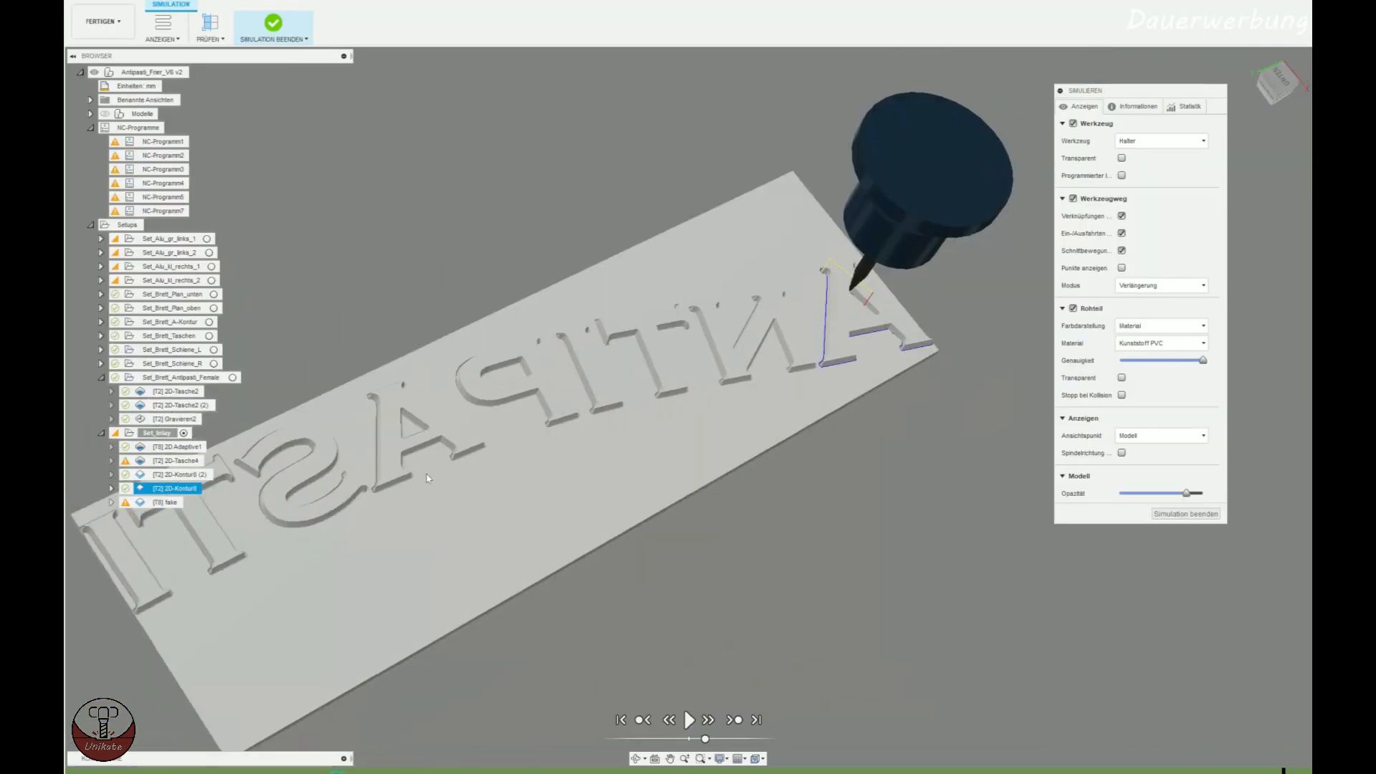
middle_click_drag(428, 478, 579, 548, "shift")
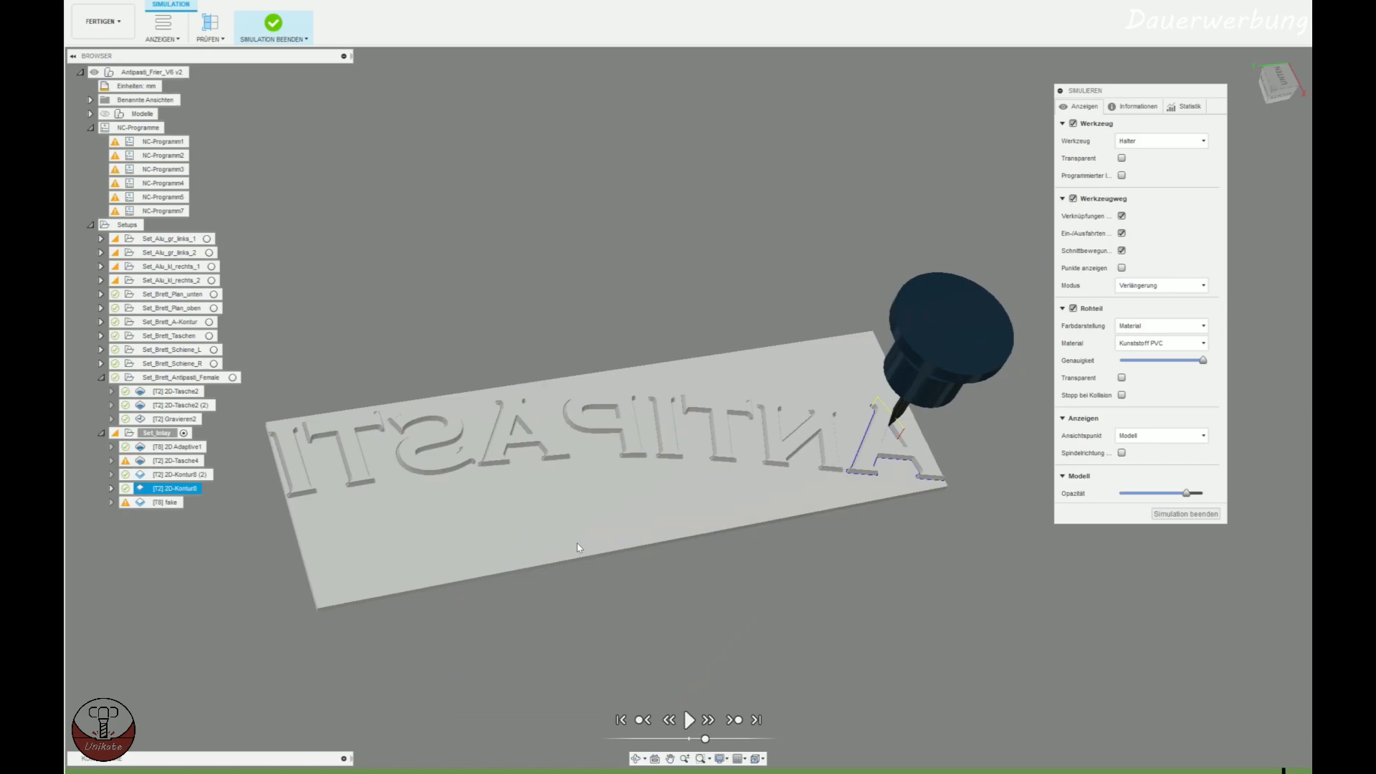